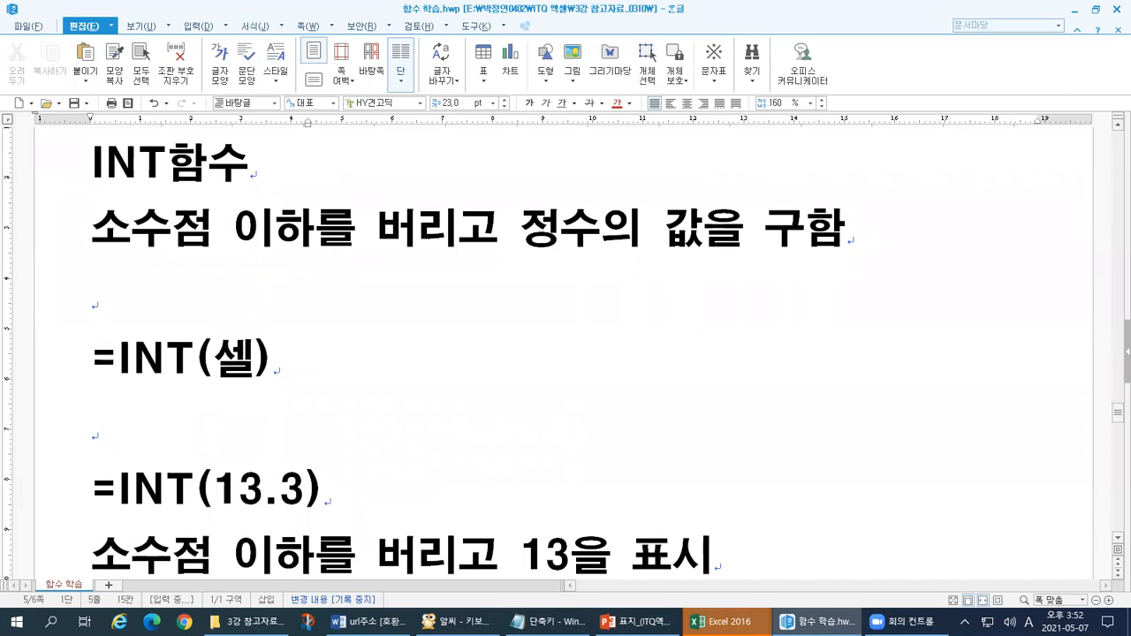
- Replace the argument in the INT syntax line with 숫자 and copy the whole =INT(숫자) line
key(BackSpace)
text(숫자)
key(Right)
key(shift+Home)
key(ctrl+c)
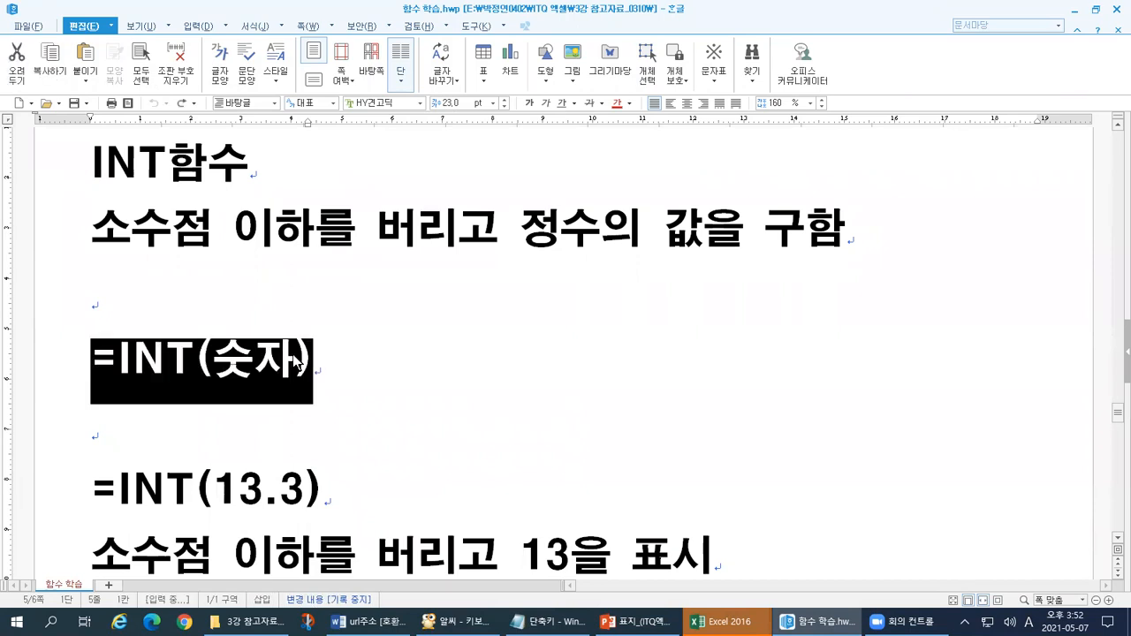
- Paste the copied formula on the line below, change its argument to 셀, and add a blank line after it
key(Down)
key(ctrl+v)
key(shift+Left)
key(shift+Left)
text(셀)
key(Right)
key(Return)
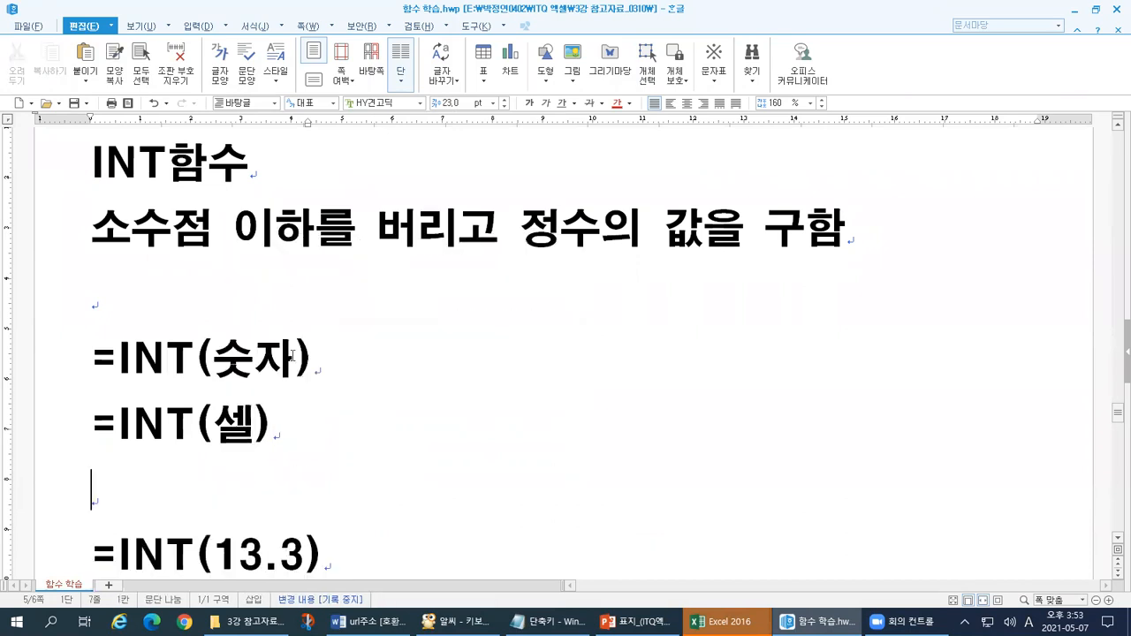
- Examine the =INT(13.3) example by highlighting its number and the whole formula line
scroll(291, 356, down, 5)
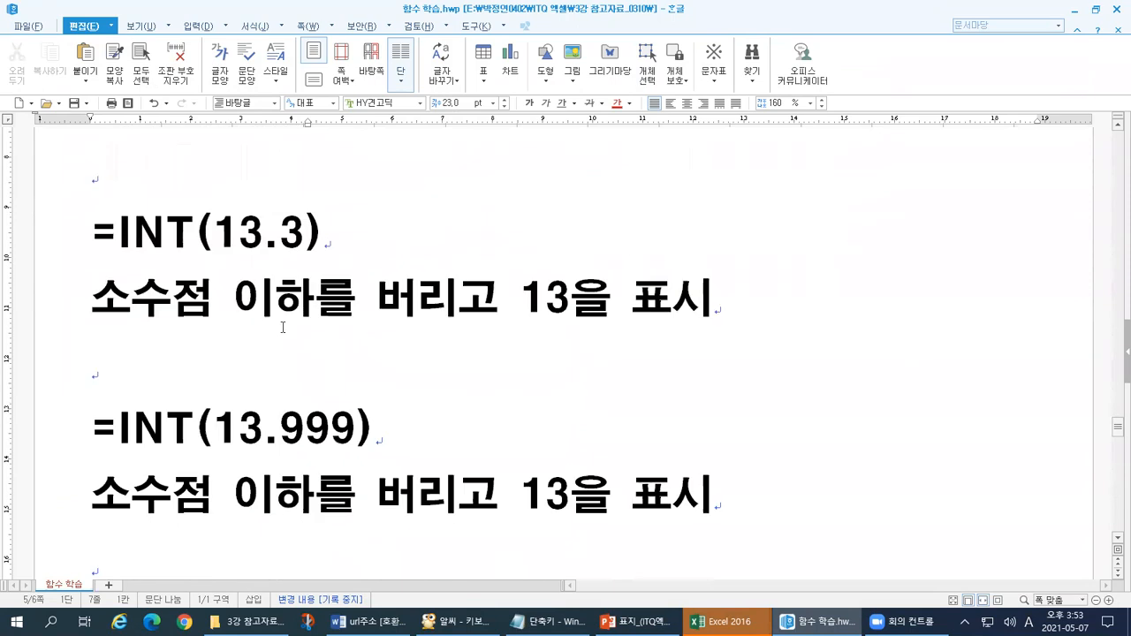
drag(221, 239, 307, 232)
click(311, 240)
click(72, 242)
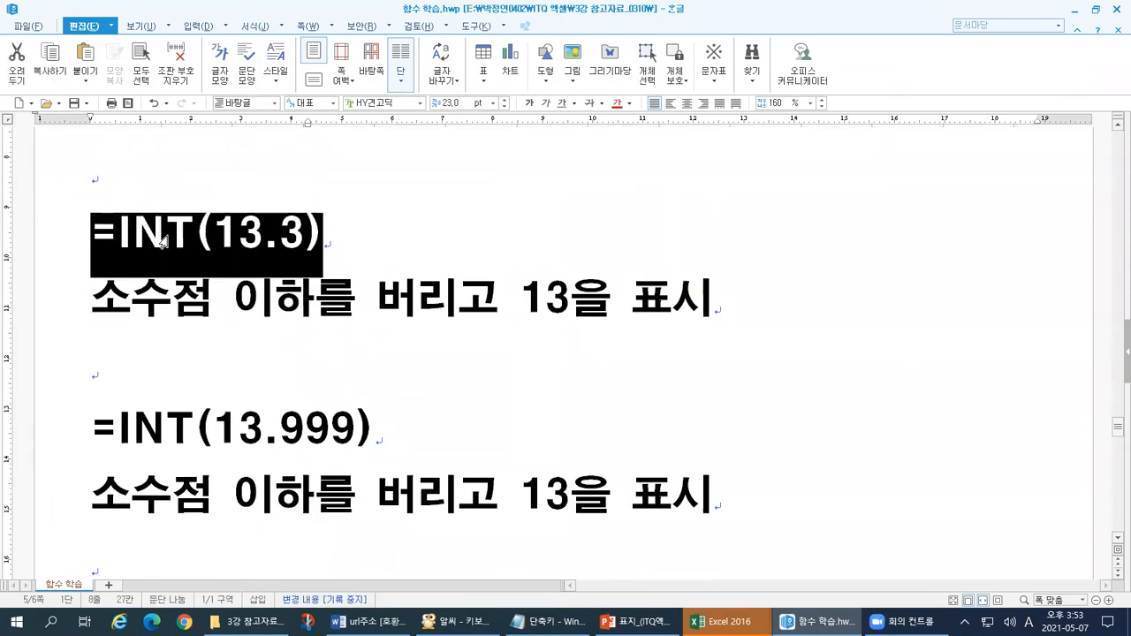
click(349, 232)
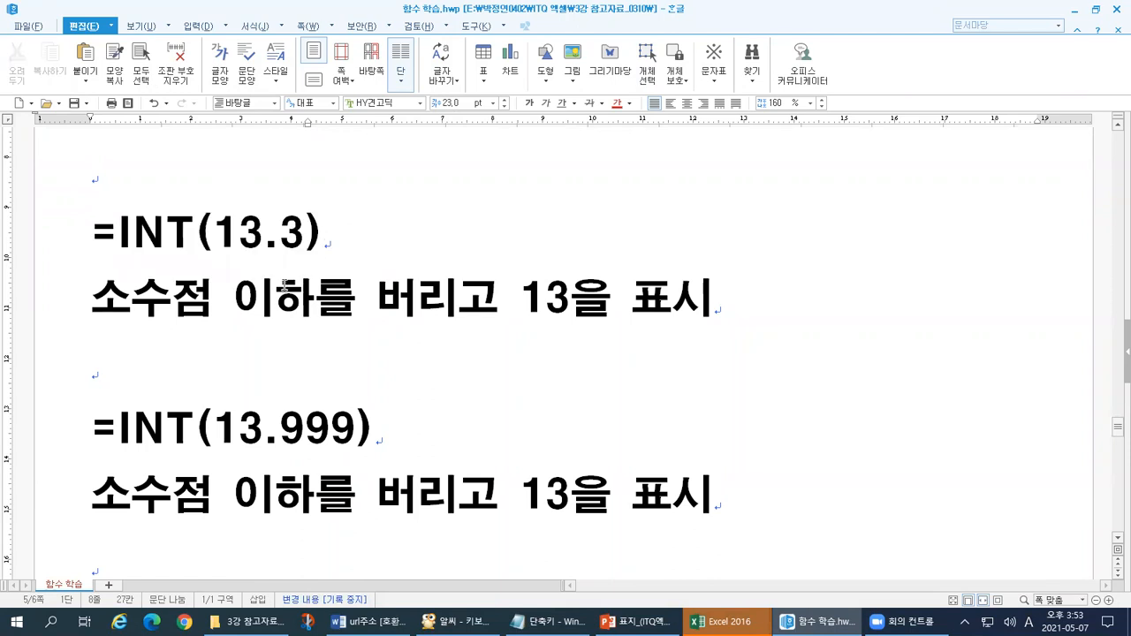
click(262, 235)
drag(262, 235, 239, 239)
click(69, 245)
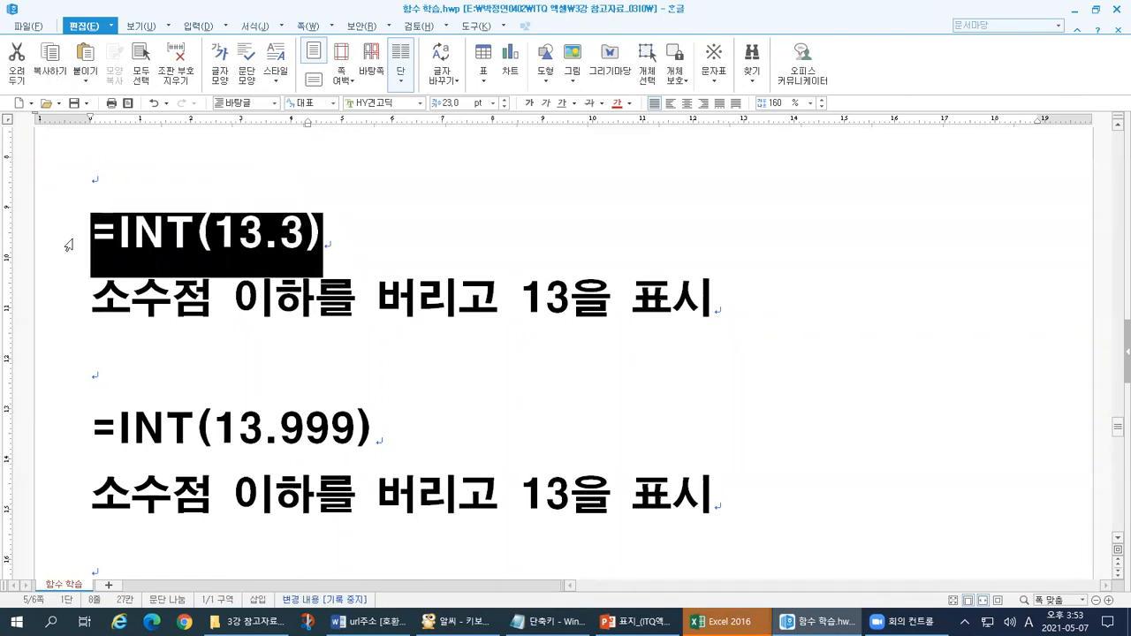
- Write the result 13 beside the =INT(13.3) example, compare it with the explanation below, and remove it again
click(407, 219)
text(13)
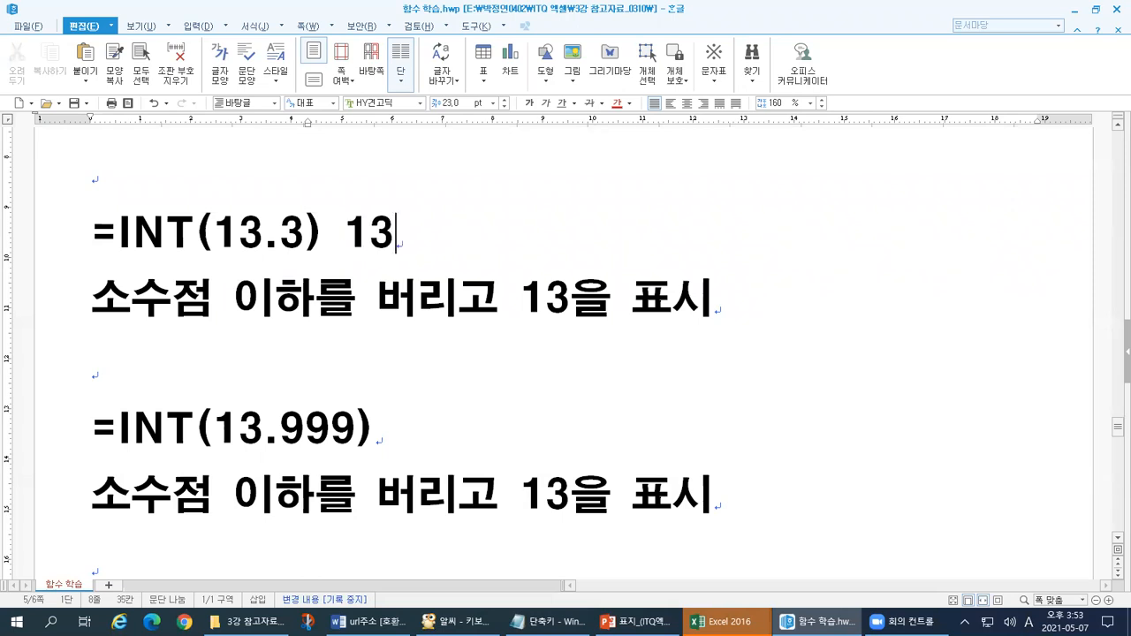
drag(520, 298, 701, 292)
click(510, 256)
key(BackSpace)
key(BackSpace)
key(BackSpace)
- Highlight .999 in the =INT(13.999) example, delete it, and undo the deletion
scroll(292, 265, down, 3)
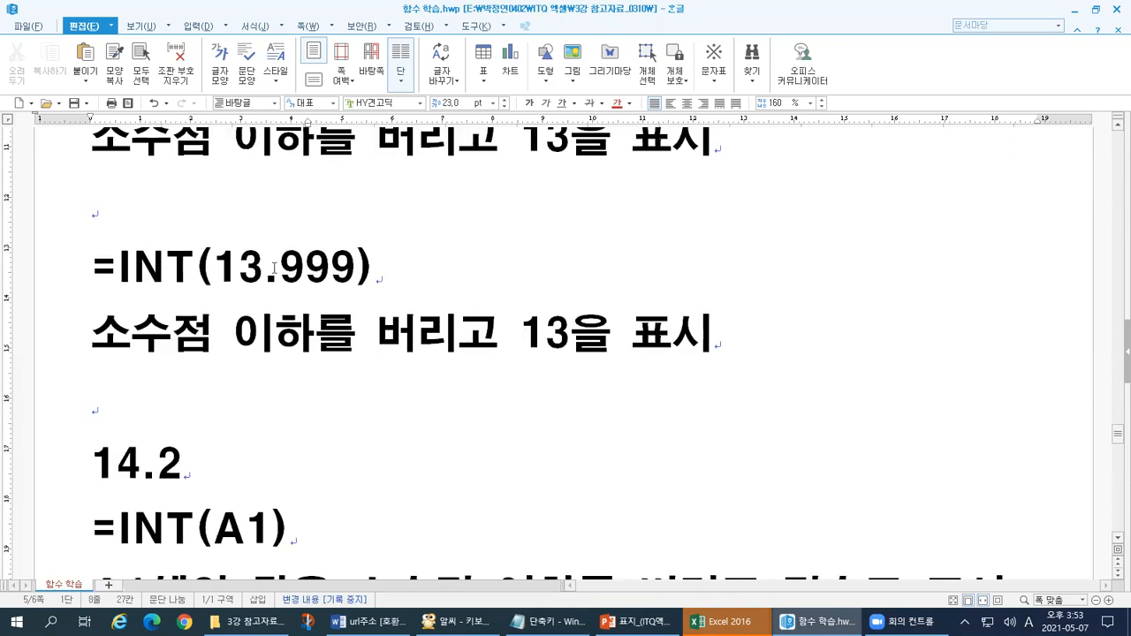
drag(263, 265, 357, 263)
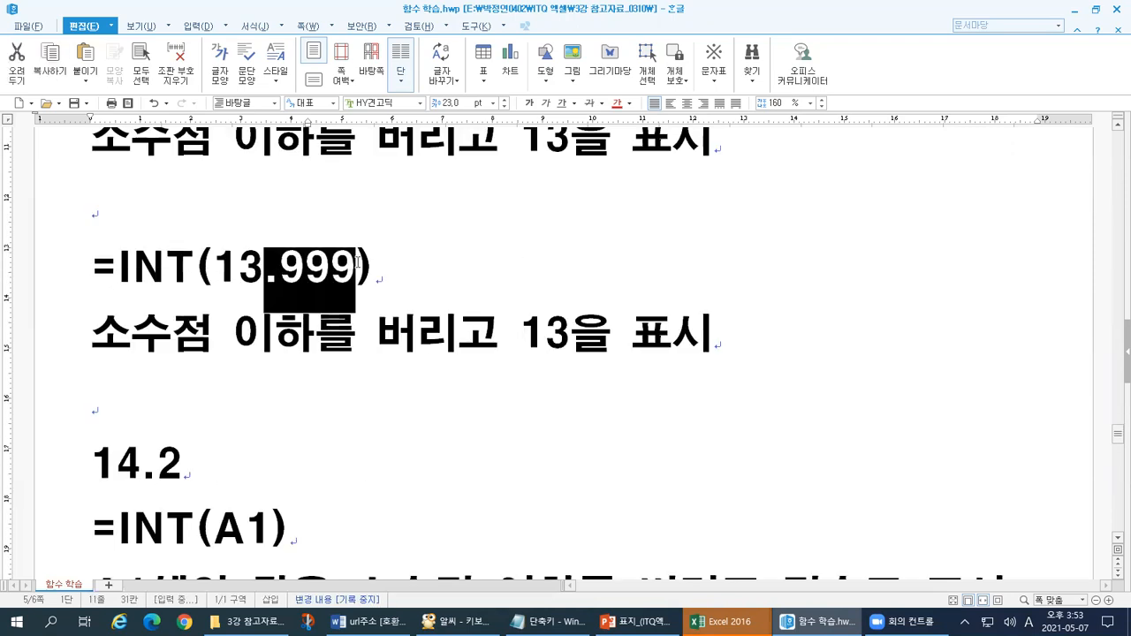
click(357, 263)
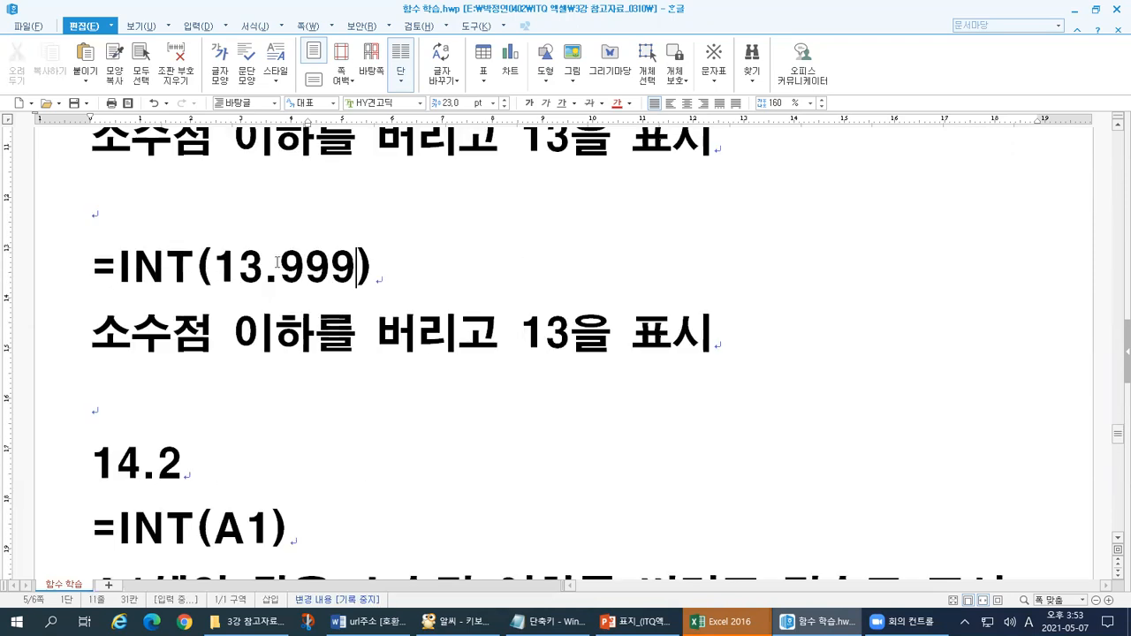
drag(265, 263, 358, 261)
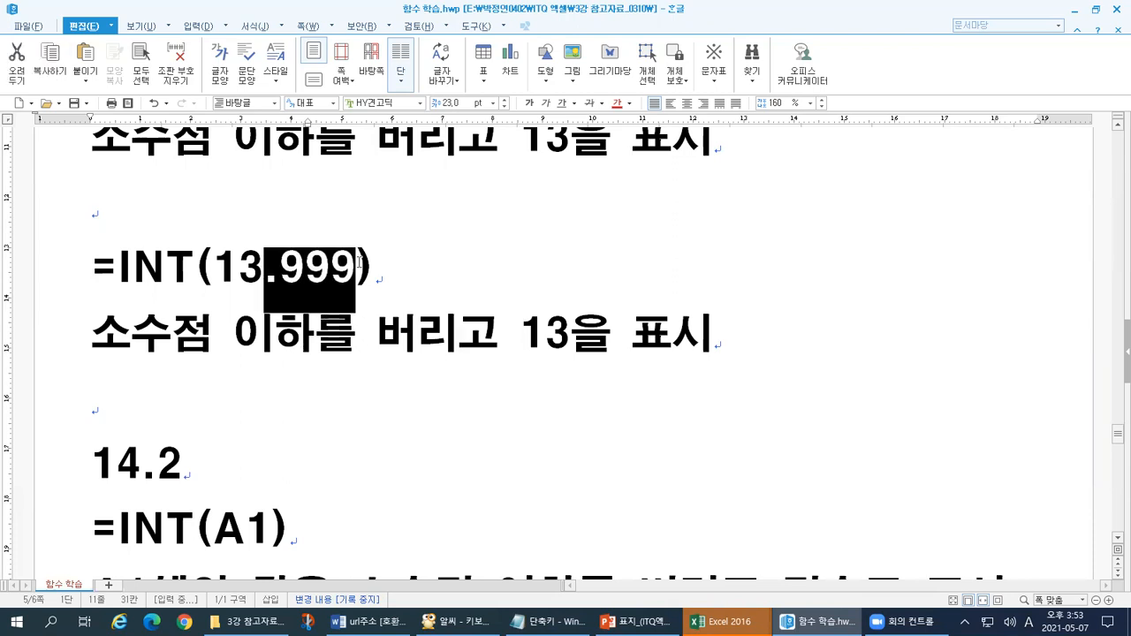
key(Delete)
key(ctrl+z)
- Examine the =INT(A1) example by highlighting the A1 reference, the value 14.2 and its decimal part
scroll(362, 336, down, 3)
click(184, 329)
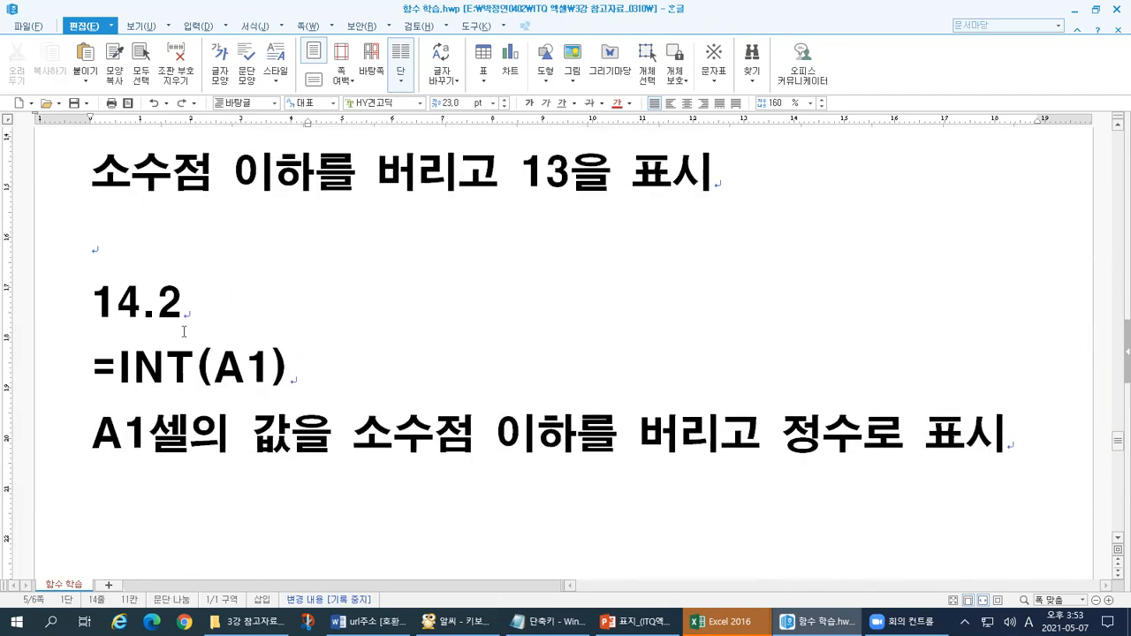
drag(217, 367, 277, 369)
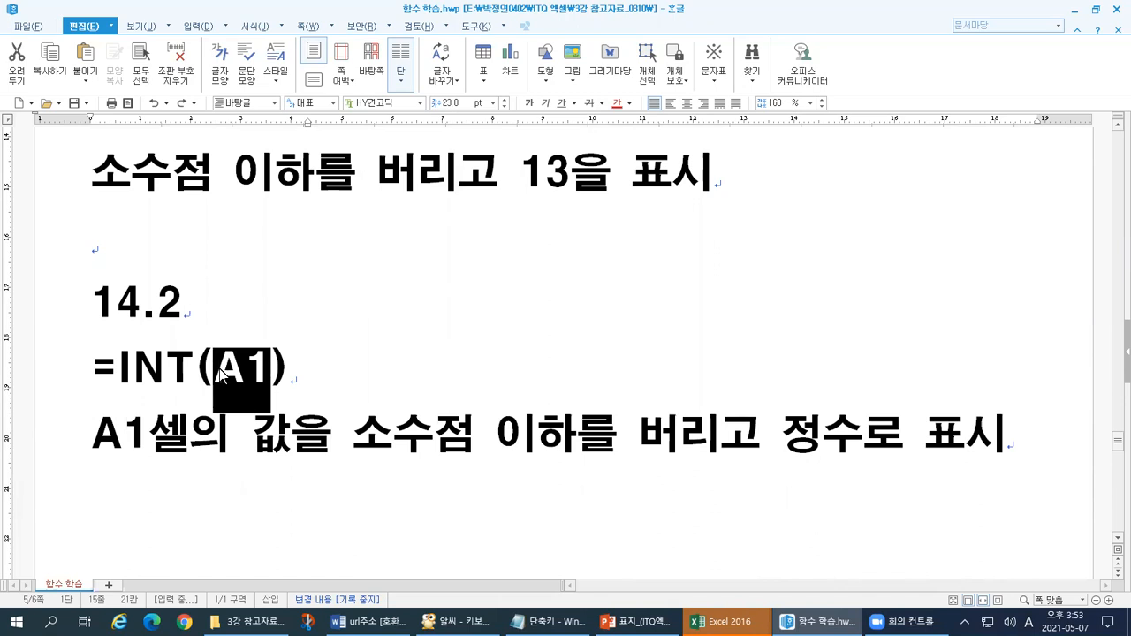
drag(88, 301, 201, 301)
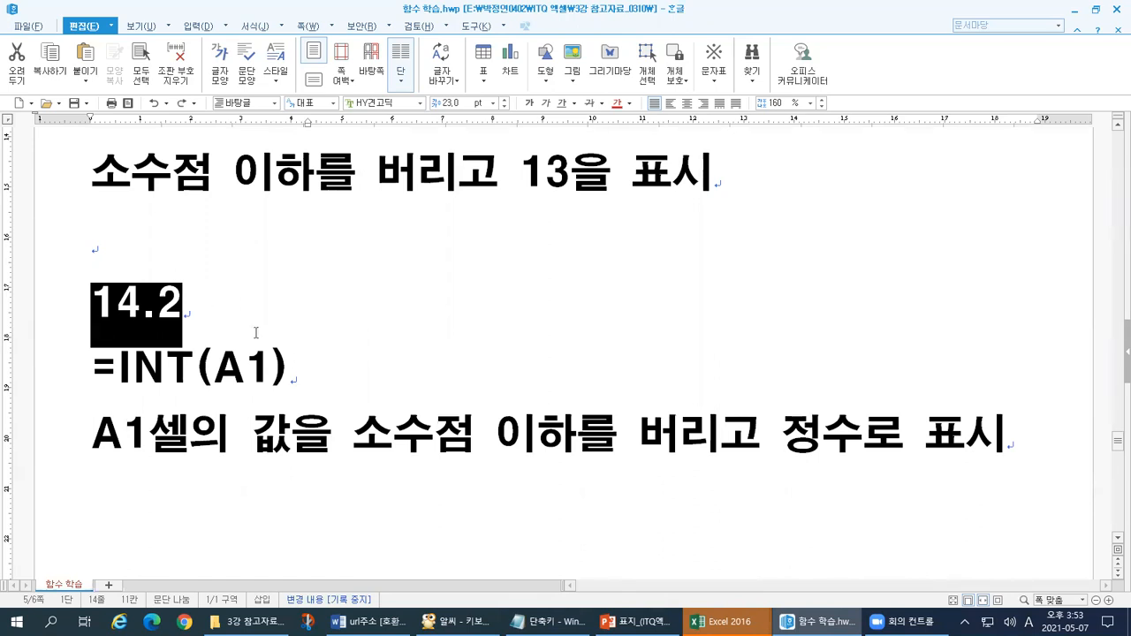
key(Escape)
click(144, 303)
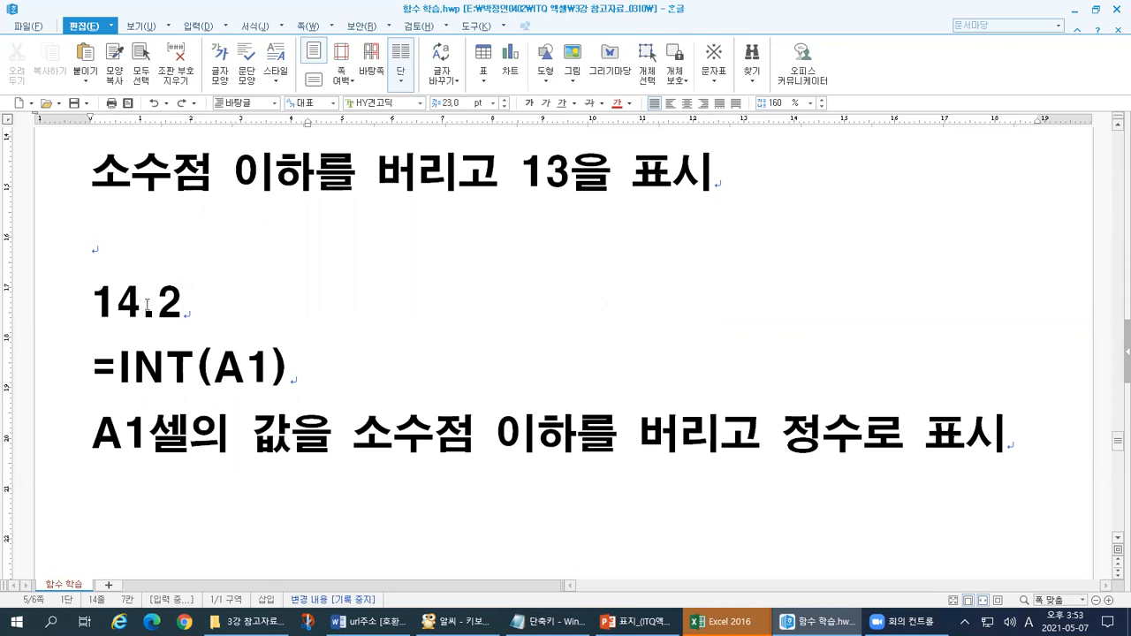
drag(144, 303, 183, 305)
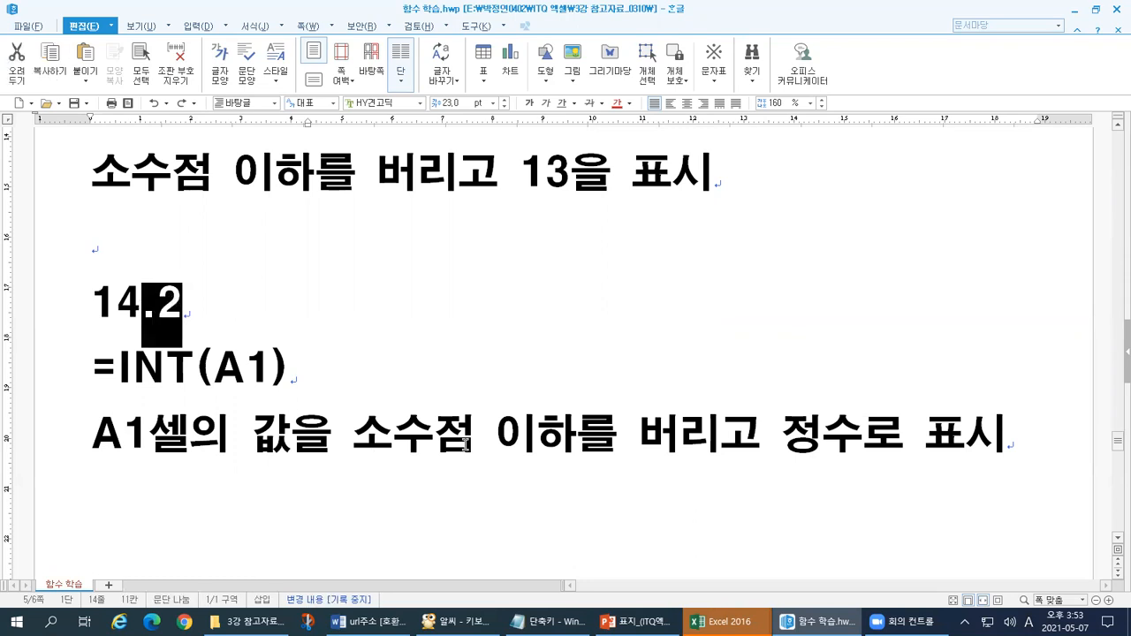
- Write the result 14 beside the =INT(A1) example and remove it again
click(520, 365)
text(14)
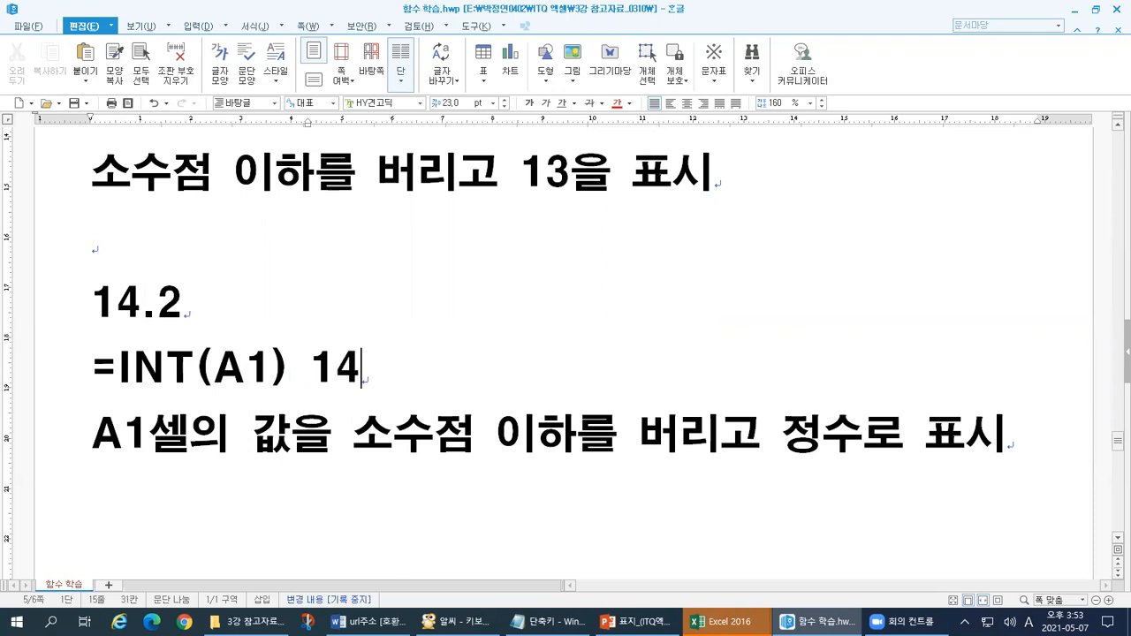
key(BackSpace)
key(BackSpace)
key(BackSpace)
- Highlight 정수로 표시 in the A1 explanation and the INT함수 heading at the start of the page
scroll(526, 362, down, 1)
scroll(527, 362, up, 1)
drag(786, 439, 1009, 439)
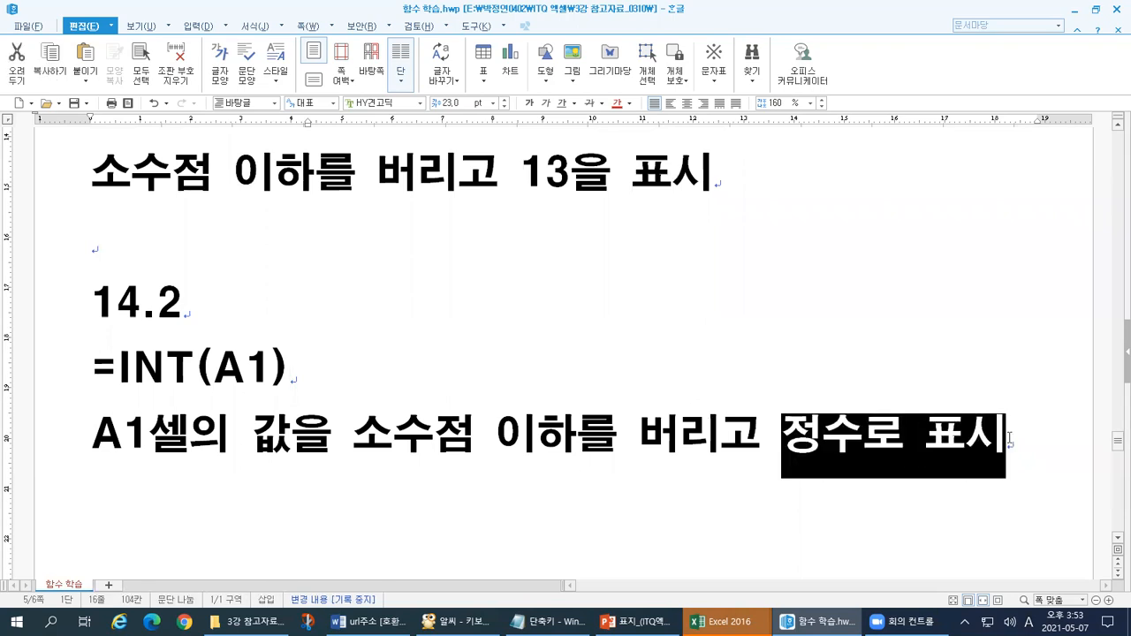
drag(1117, 440, 1117, 403)
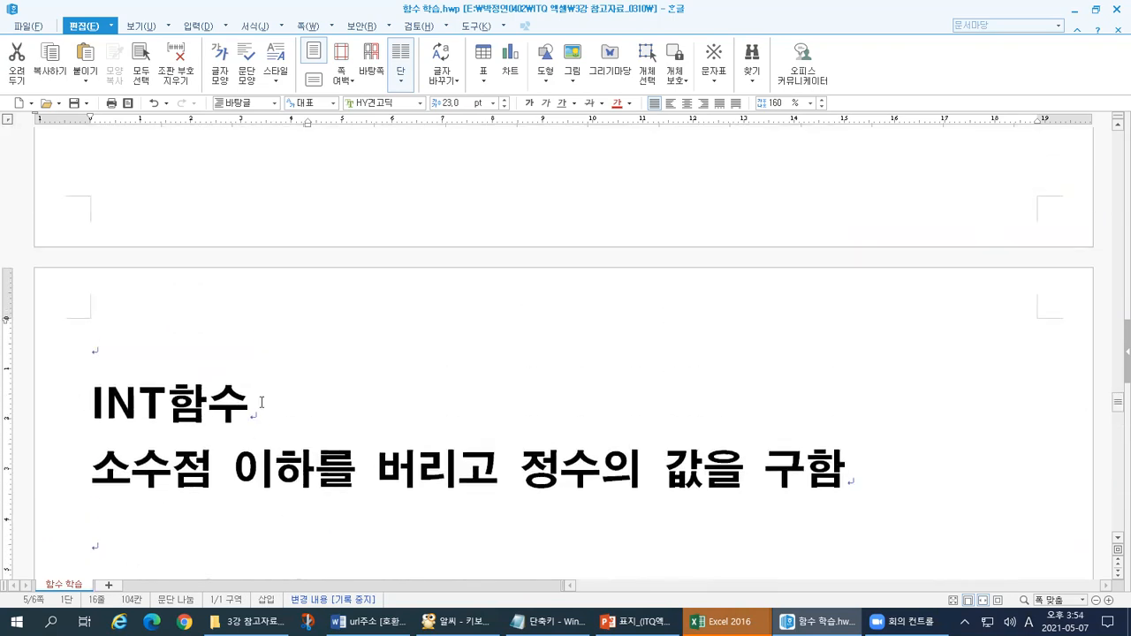
drag(262, 403, 91, 403)
- Switch to the Excel conditions sheet and mark the phrase 소수점 이하 부분이 0.5 이상이면 temporarily with red pen strokes
click(729, 622)
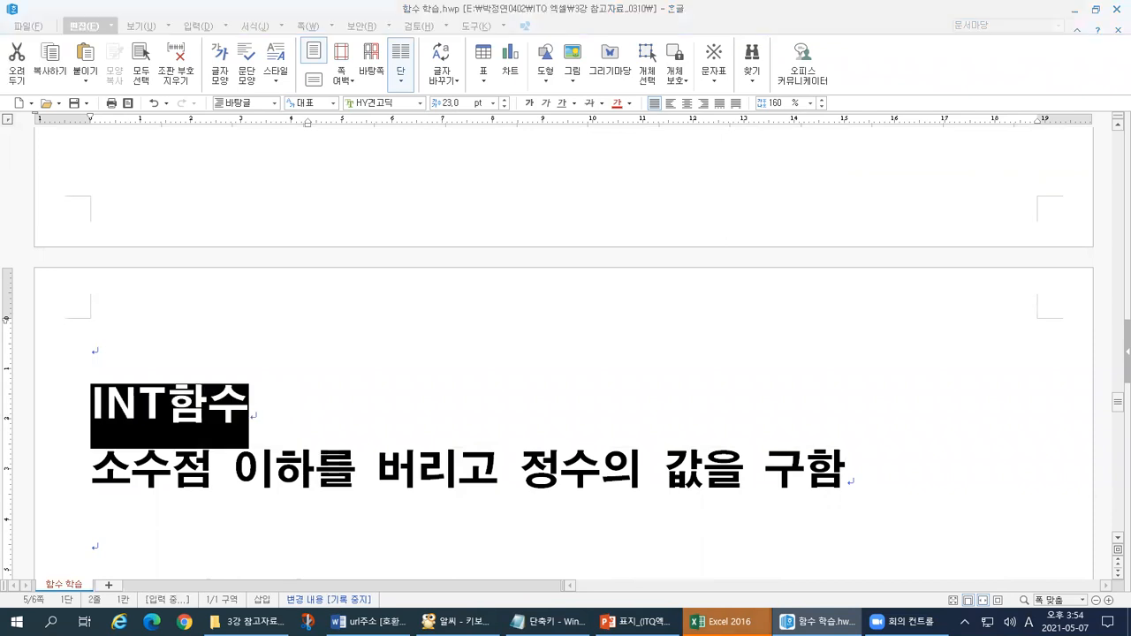
click(408, 585)
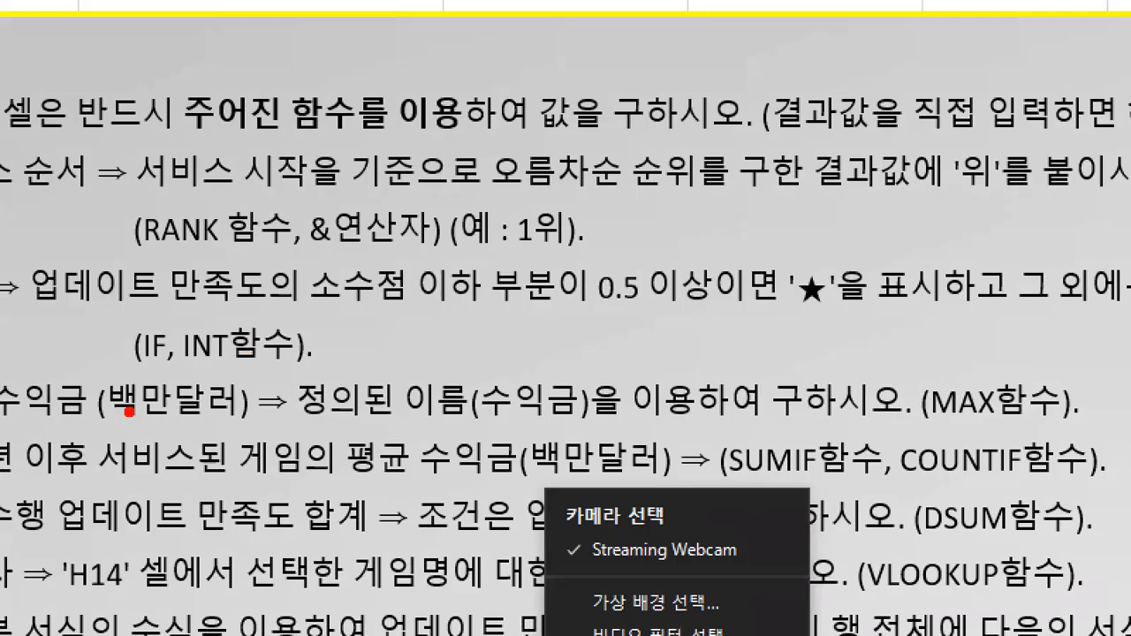
mouse_move(314, 221)
mouse_down()
mouse_move(265, 326)
mouse_move(806, 326)
mouse_up()
drag(813, 201, 767, 355)
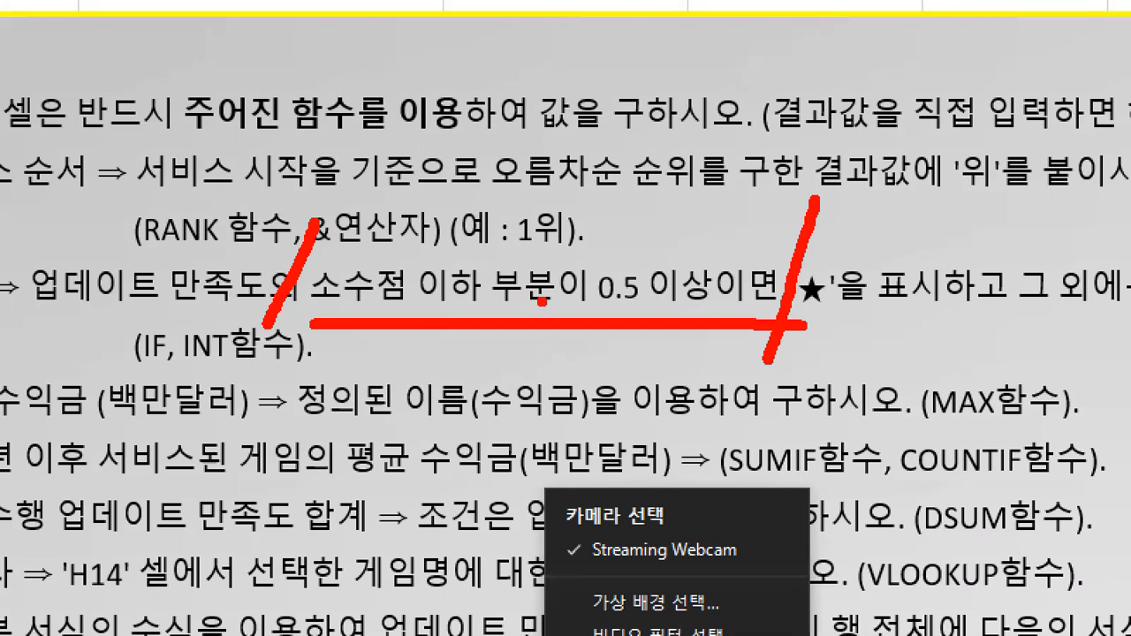
mouse_move(298, 305)
mouse_down()
mouse_move(301, 320)
mouse_move(532, 251)
mouse_move(798, 240)
mouse_up()
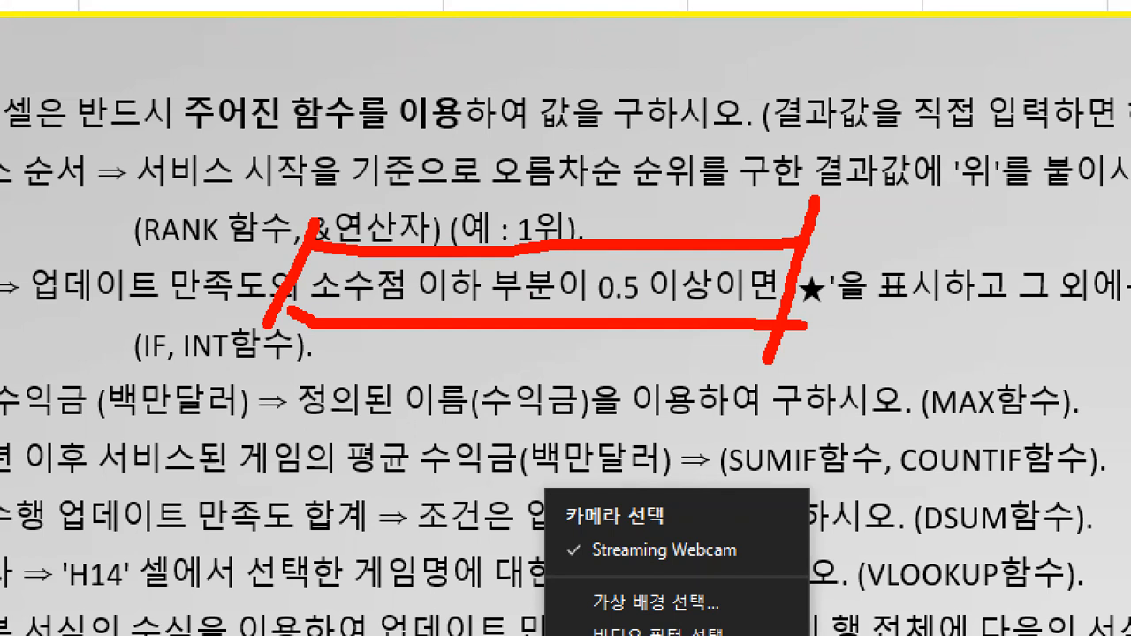
drag(586, 218, 643, 202)
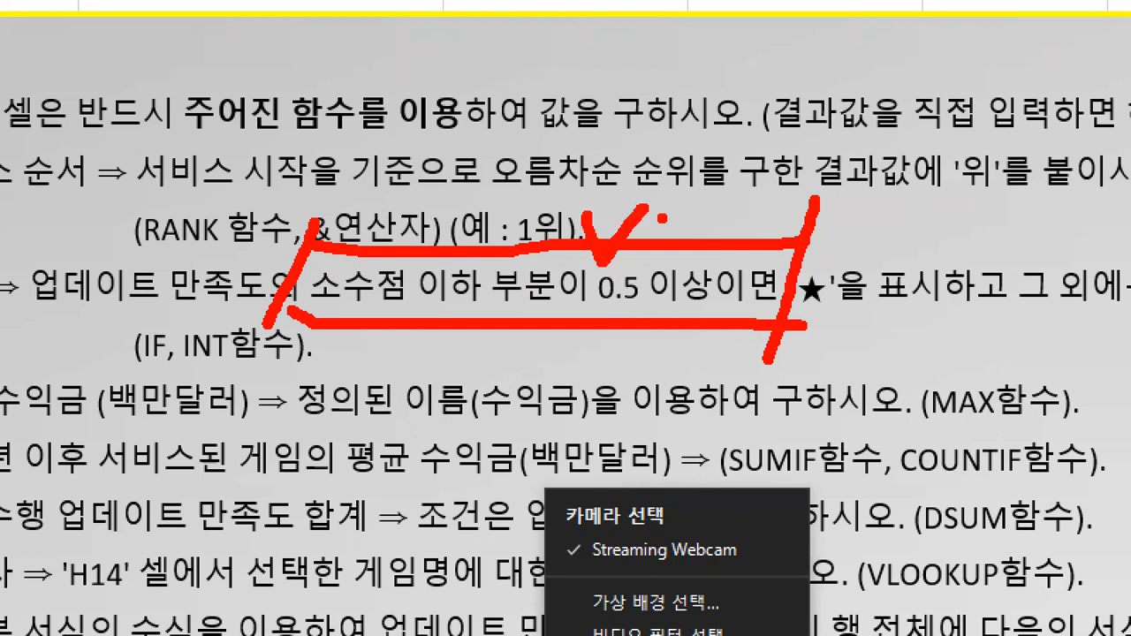
key(Escape)
- Switch to the Excel workbook with the 비고 formula and temporarily underline =IF in row 6 in red
key(alt+Tab)
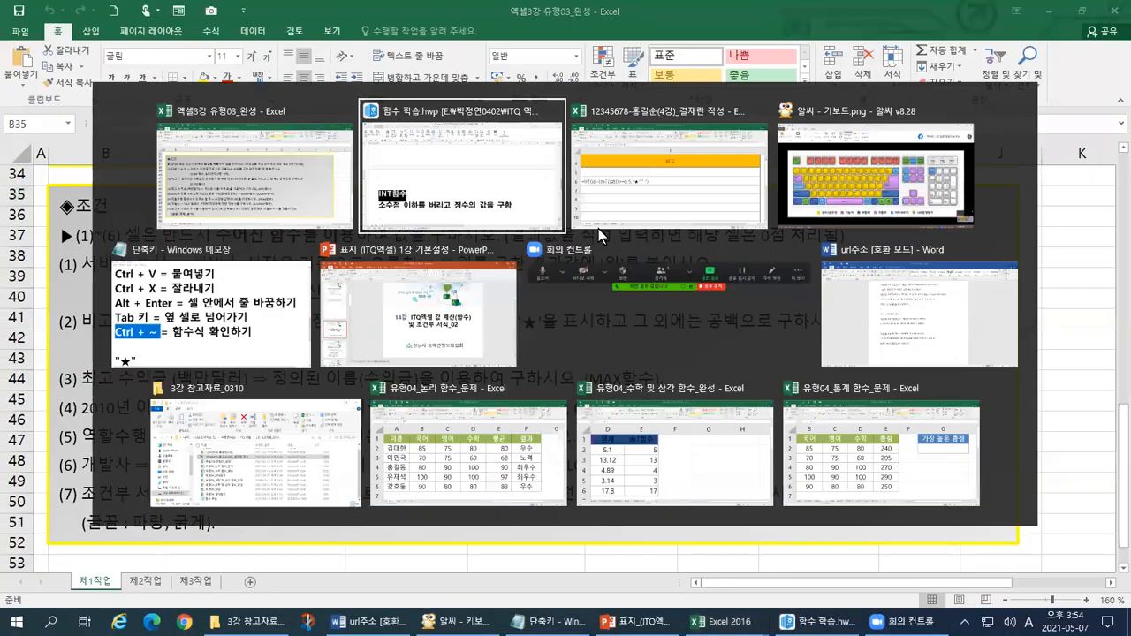
key(ctrl+1)
click(6, 390)
drag(116, 313, 181, 323)
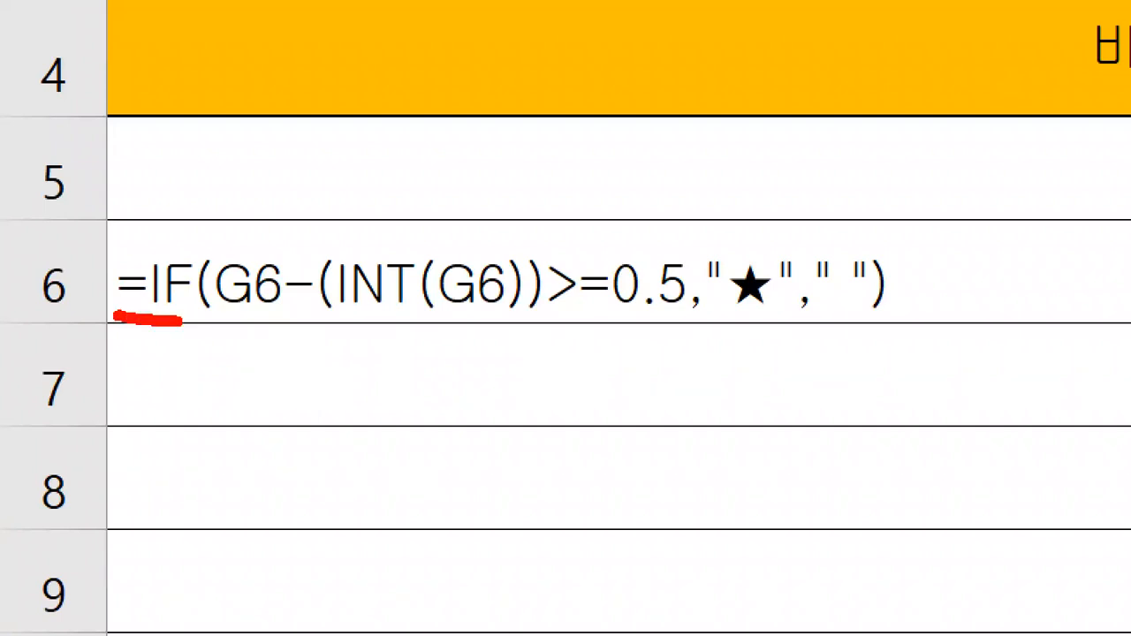
key(Escape)
- Return to the Hangul function notes and highlight the 조건, 참값 and 거짓값 arguments in the IF syntax line
key(alt+Tab)
key(Tab)
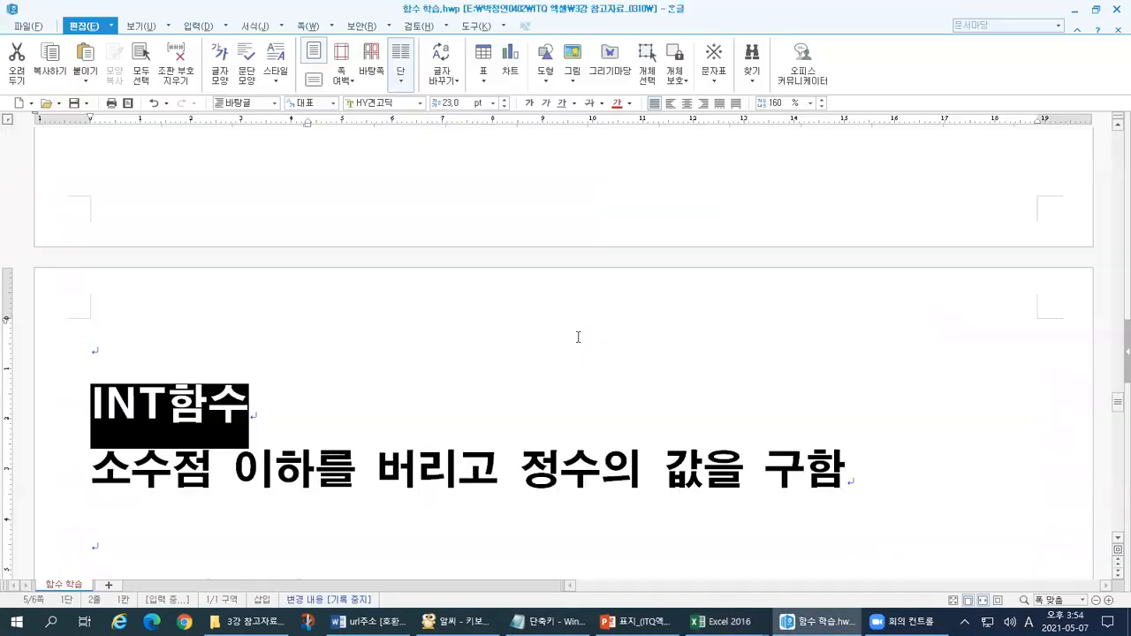
click(578, 336)
drag(1117, 405, 1116, 482)
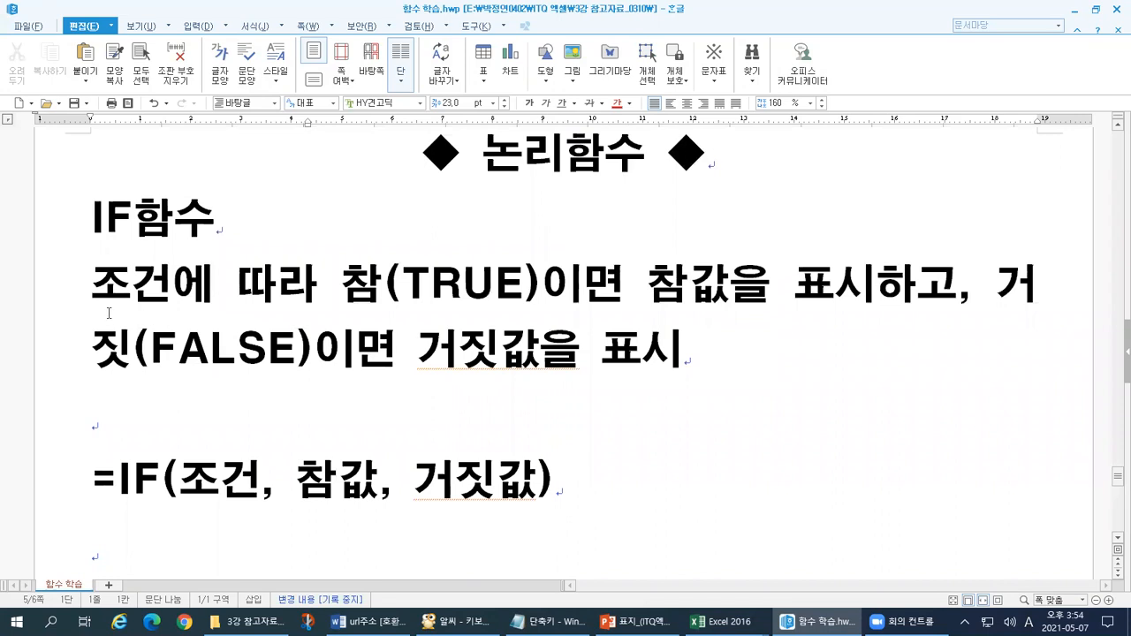
drag(180, 477, 258, 482)
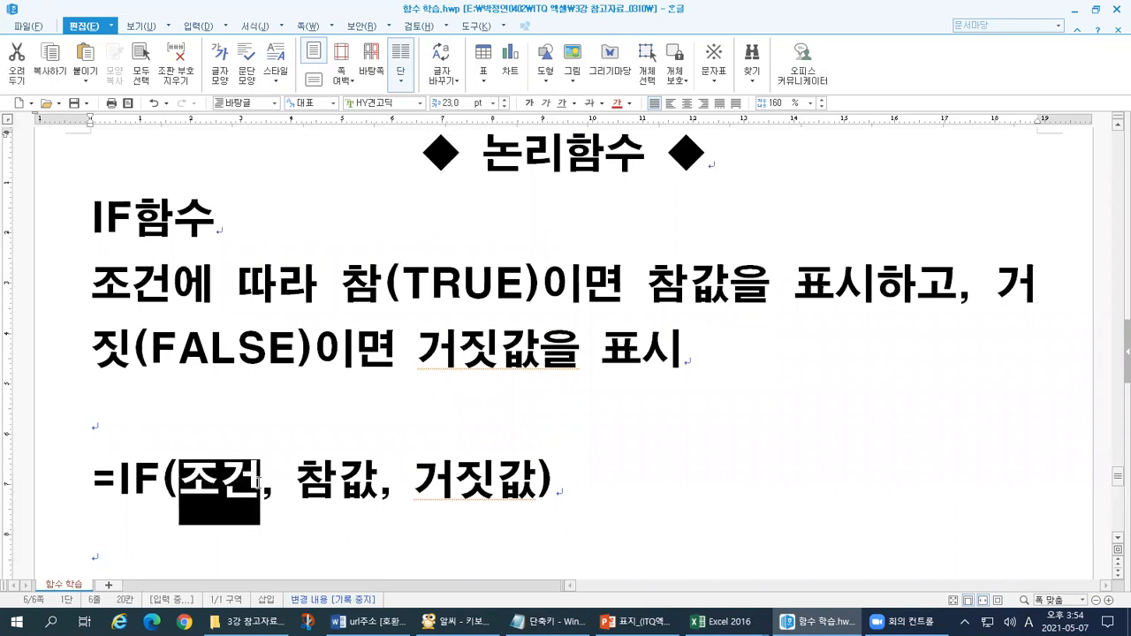
click(302, 481)
drag(301, 481, 371, 486)
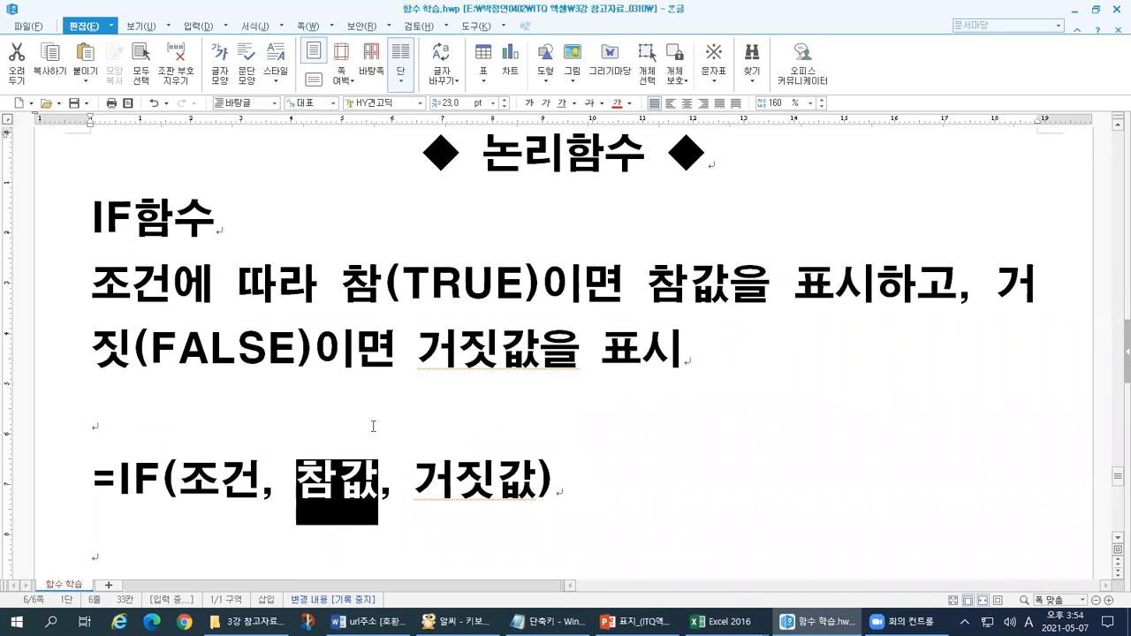
click(350, 277)
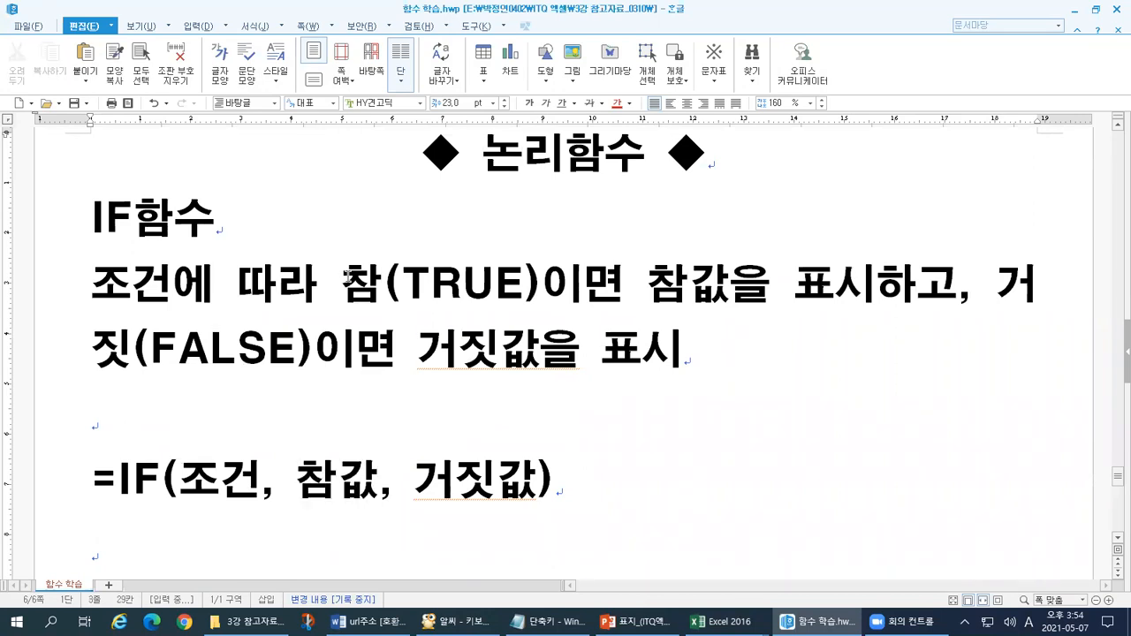
drag(413, 481, 532, 478)
- Highlight the whole IF syntax line and the commas separating its arguments, and clear the selection
click(67, 468)
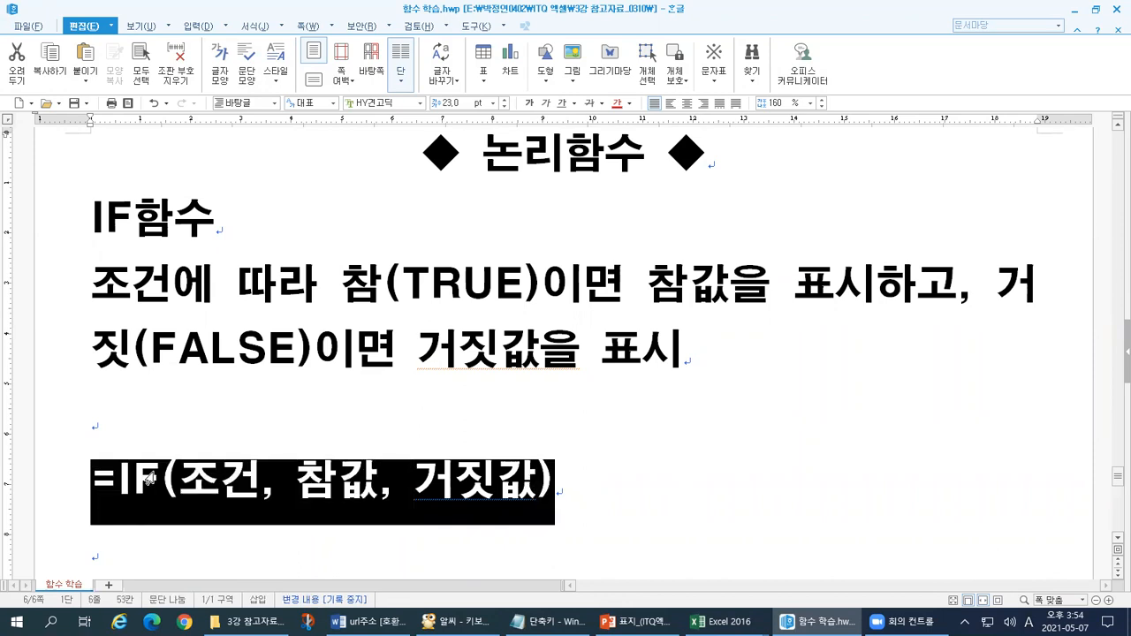
click(265, 489)
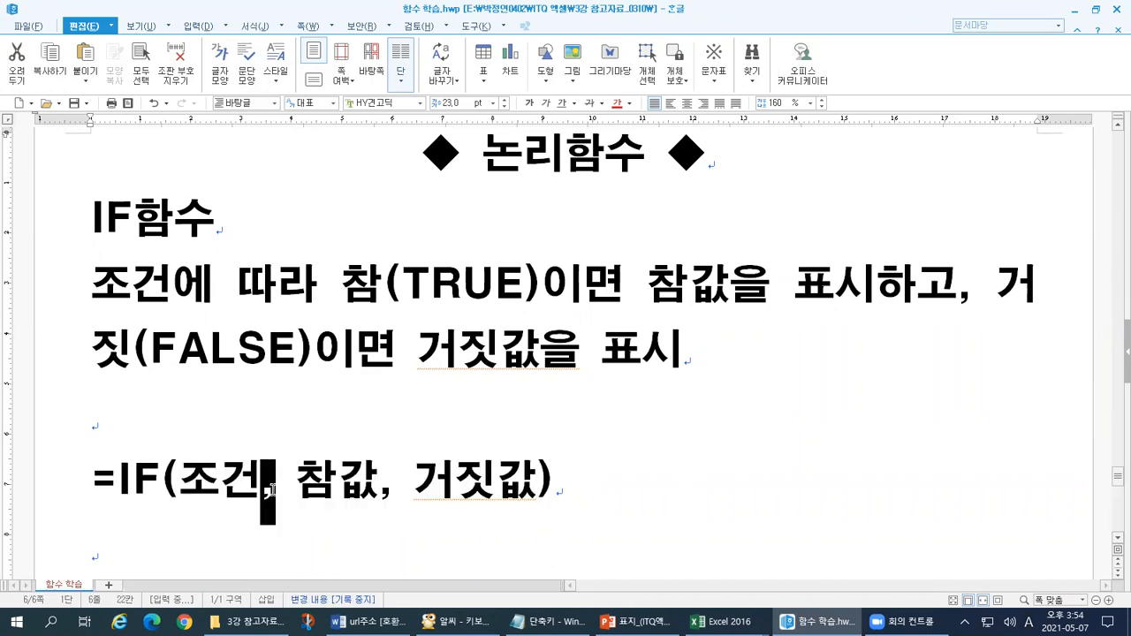
drag(309, 485, 392, 485)
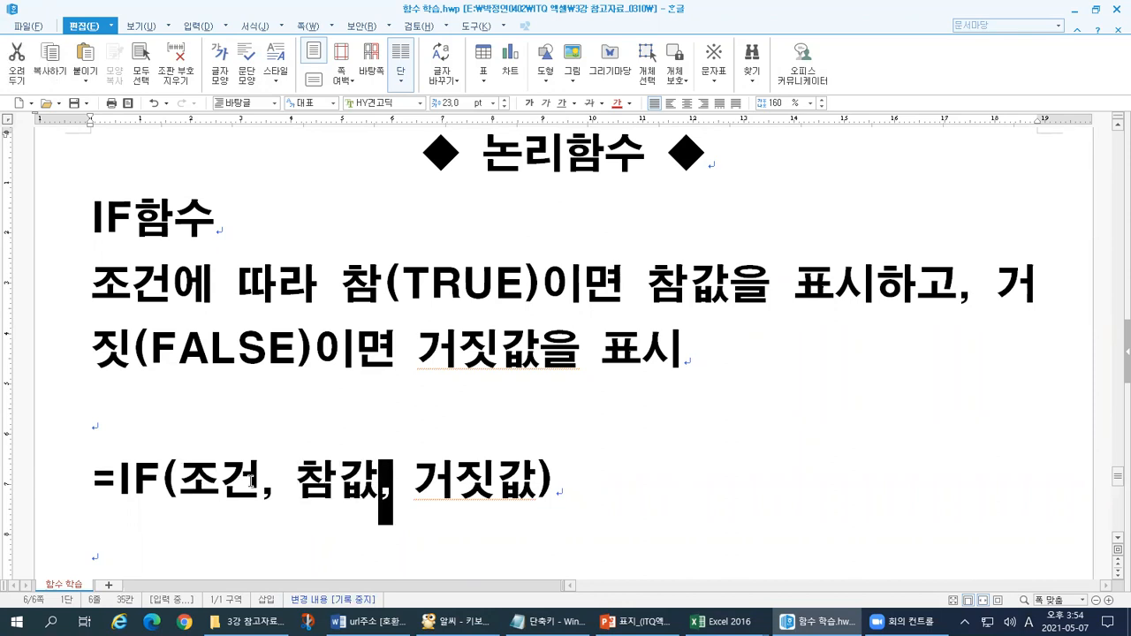
drag(253, 482, 272, 483)
click(985, 445)
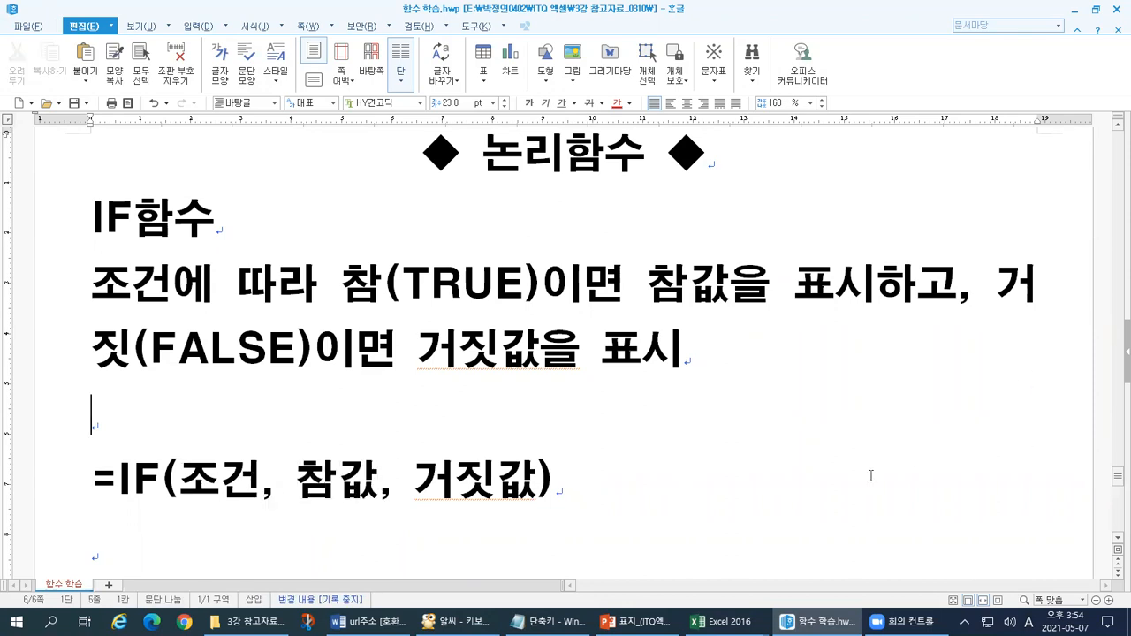
- Highlight the text from A1 through 우수 in the =IF(A1>=80, “우수”, “노력”) example and clear the selection
scroll(985, 444, down, 3)
click(161, 371)
drag(180, 371, 462, 367)
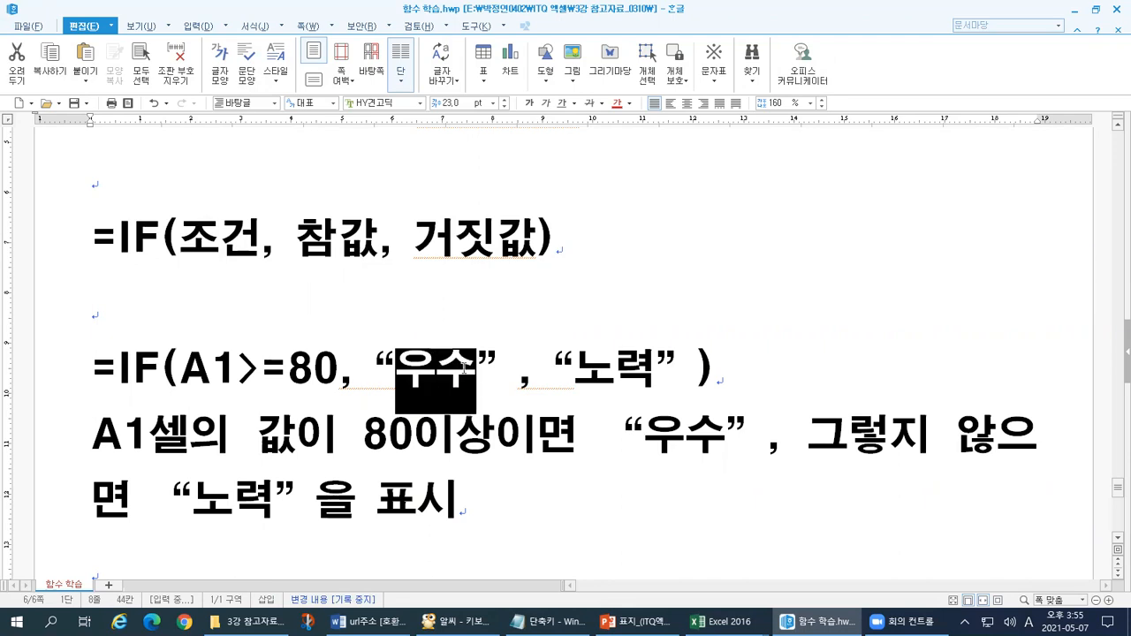
right_click(395, 392)
click(367, 353)
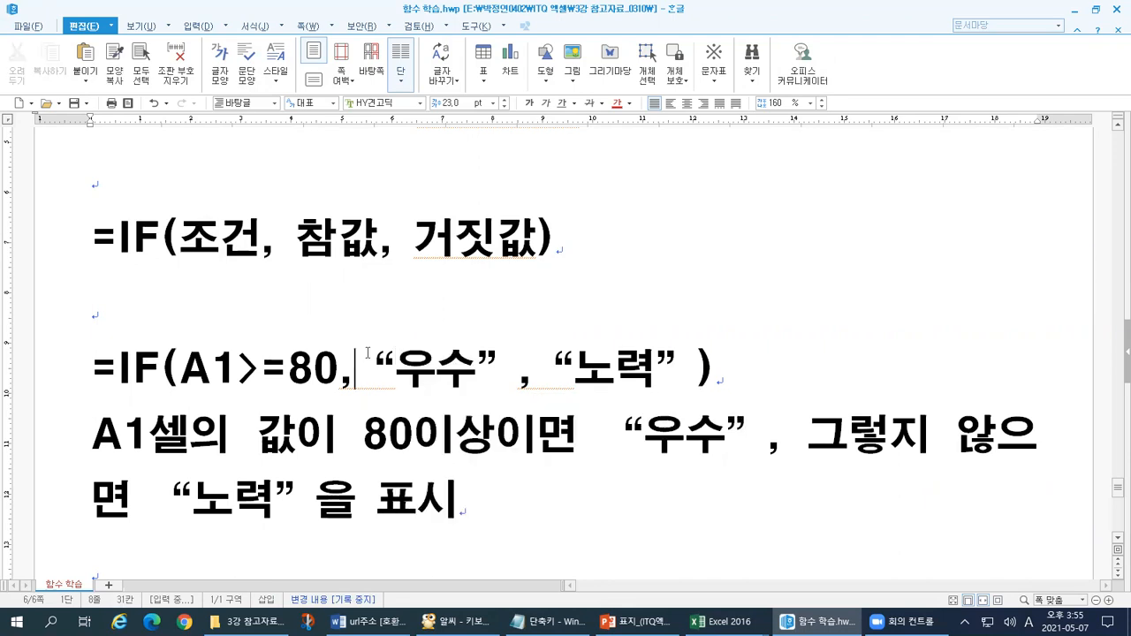
click(387, 363)
- Highlight the quotation marks around 우수 and 노력 in the A1>=80 example one at a time
double_click(493, 367)
key(Left)
key(Left)
key(shift+Left)
key(Right)
key(Right)
key(Right)
key(Right)
key(shift+Right)
key(Right)
key(Right)
key(Right)
key(Right)
key(shift+Left)
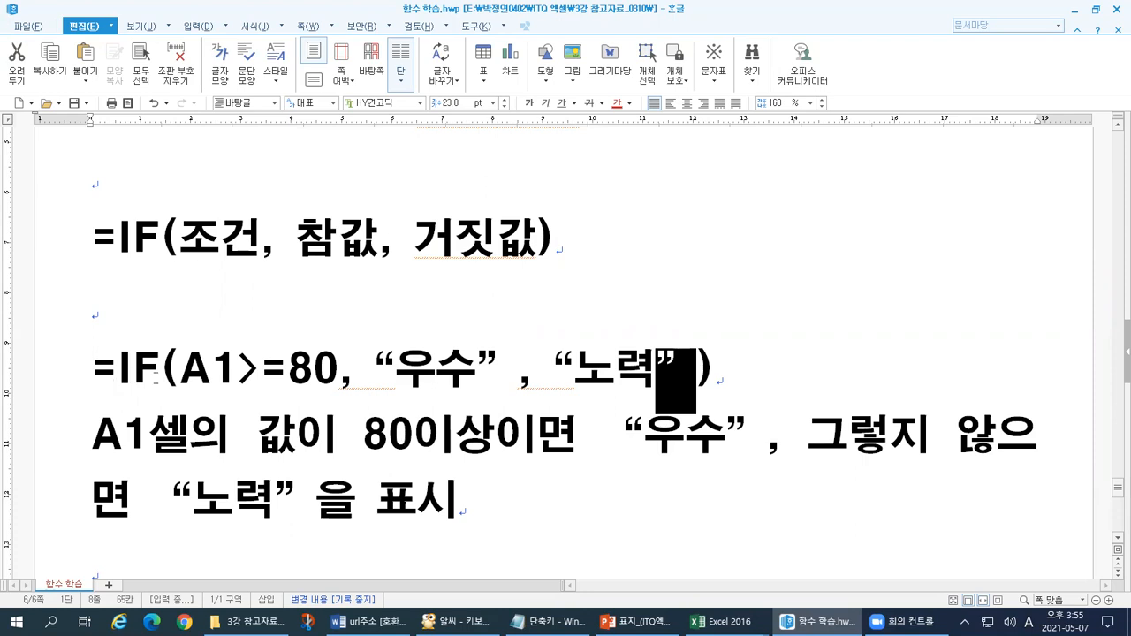
- Highlight the condition A1>=80, the results 우수 and 노력, and the entire example formula line
drag(181, 370, 330, 371)
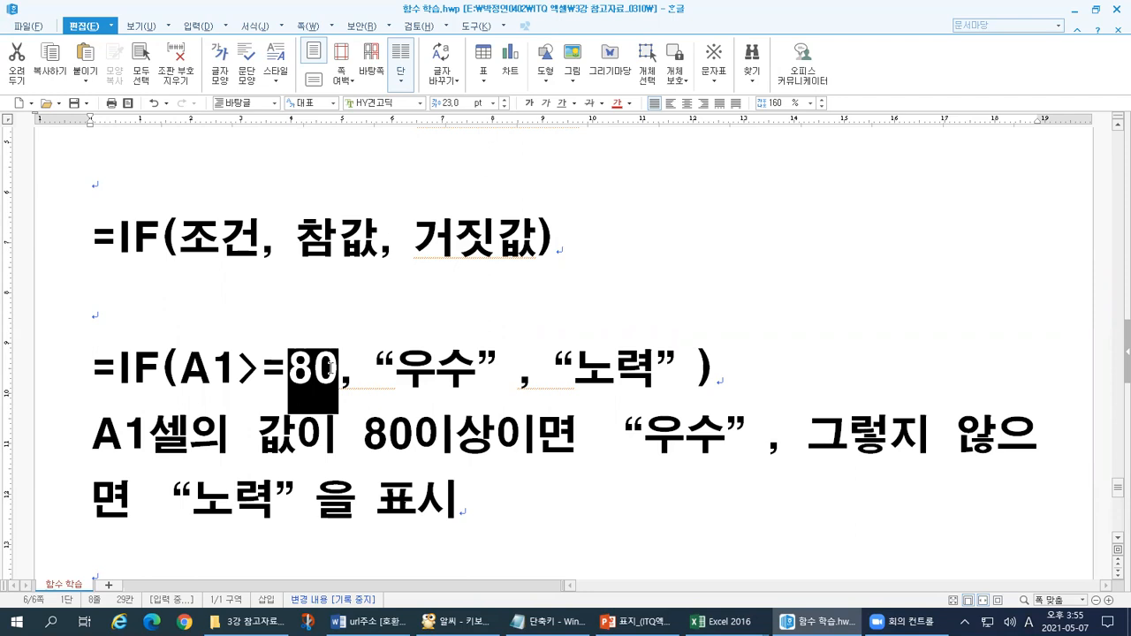
drag(240, 372, 180, 376)
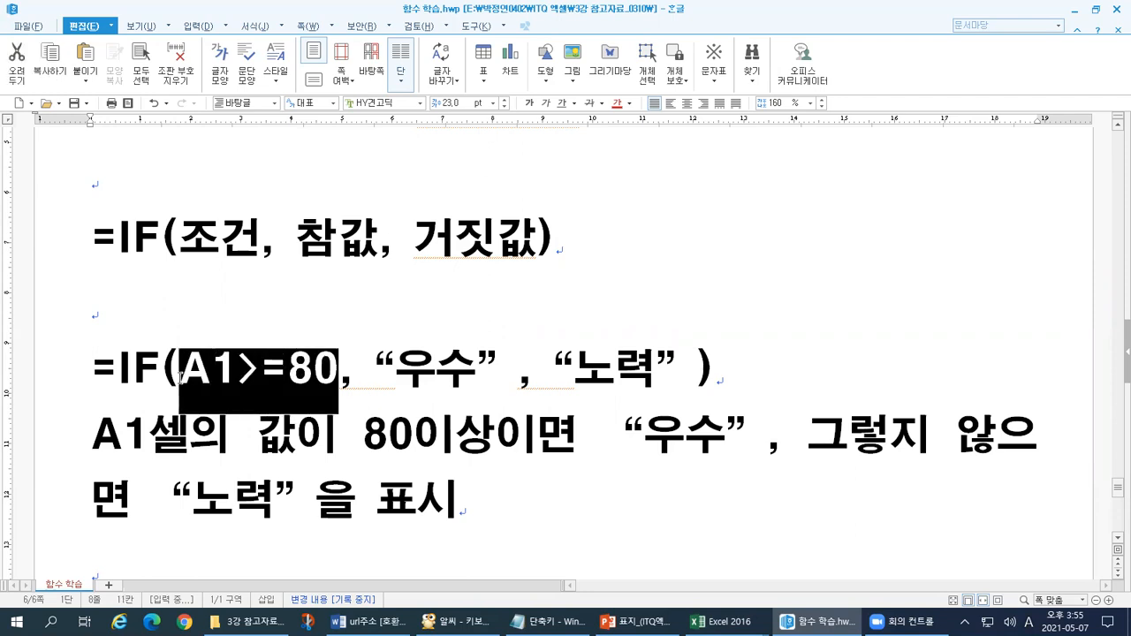
drag(395, 371, 473, 371)
drag(339, 371, 179, 374)
drag(573, 372, 649, 373)
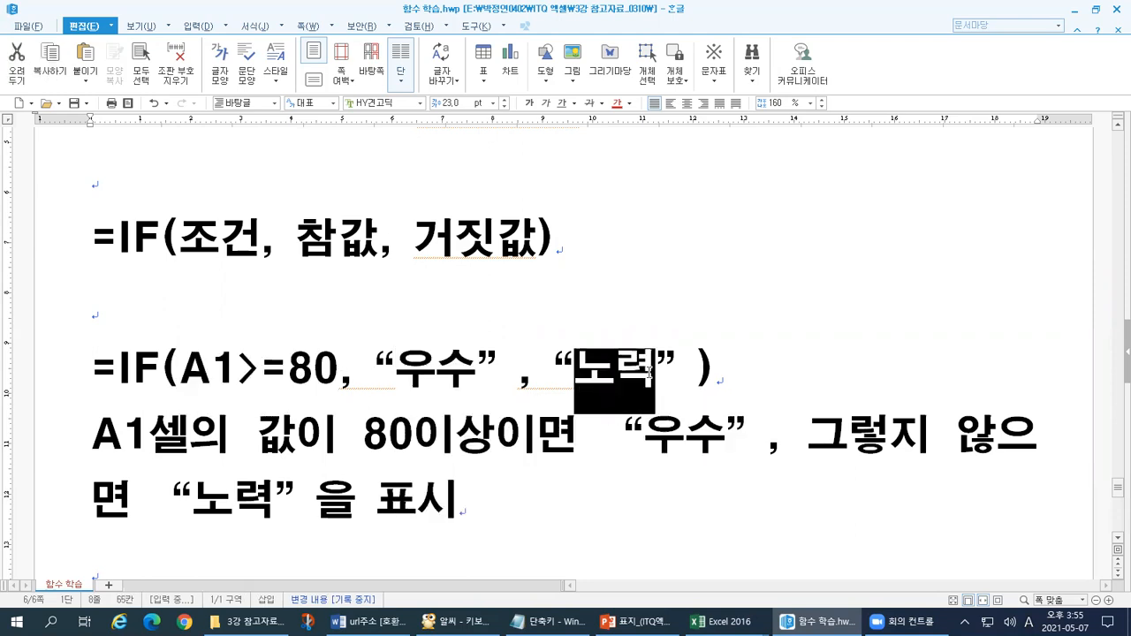
click(62, 373)
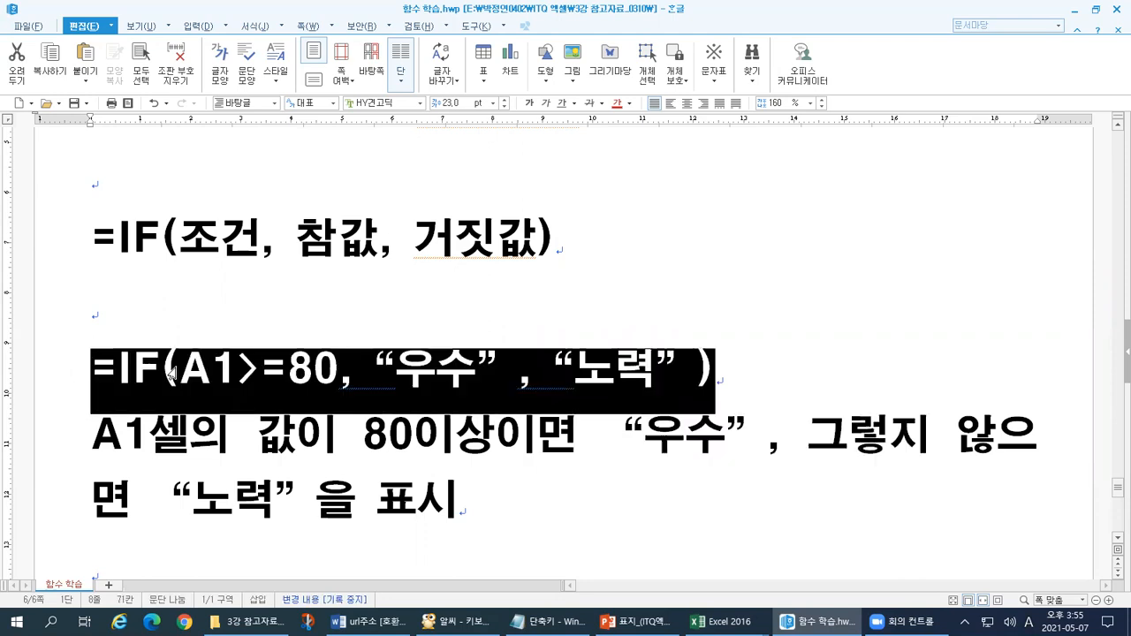
- Highlight the =IF(B1<50, B1, “ ”) example line, then its 50 and < sign within the condition
scroll(751, 389, down, 5)
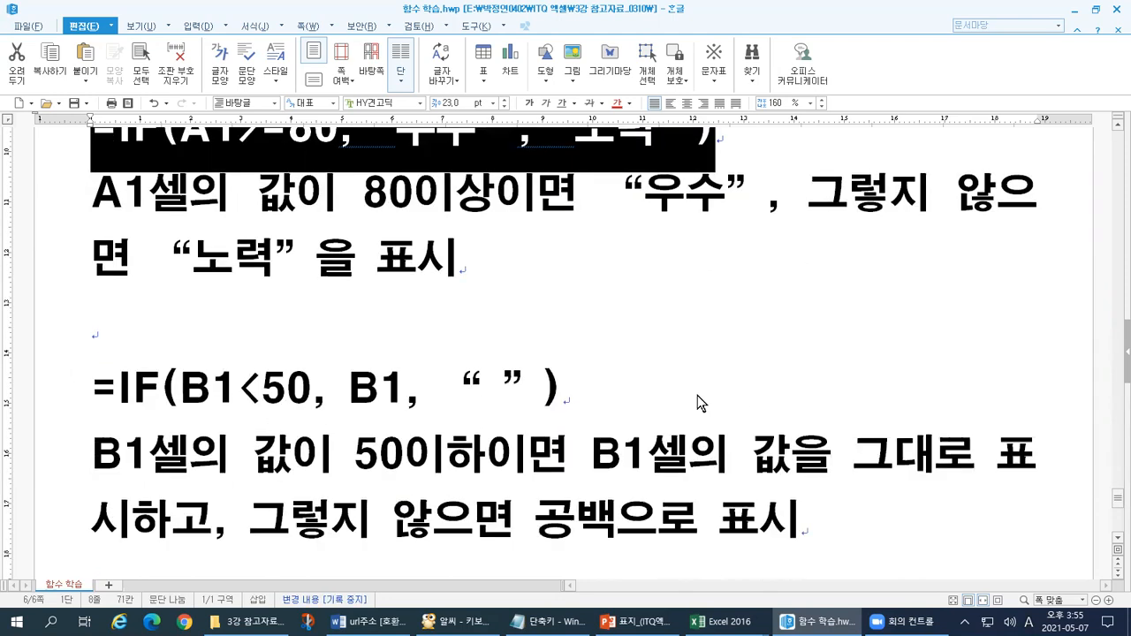
click(191, 394)
drag(106, 386, 597, 386)
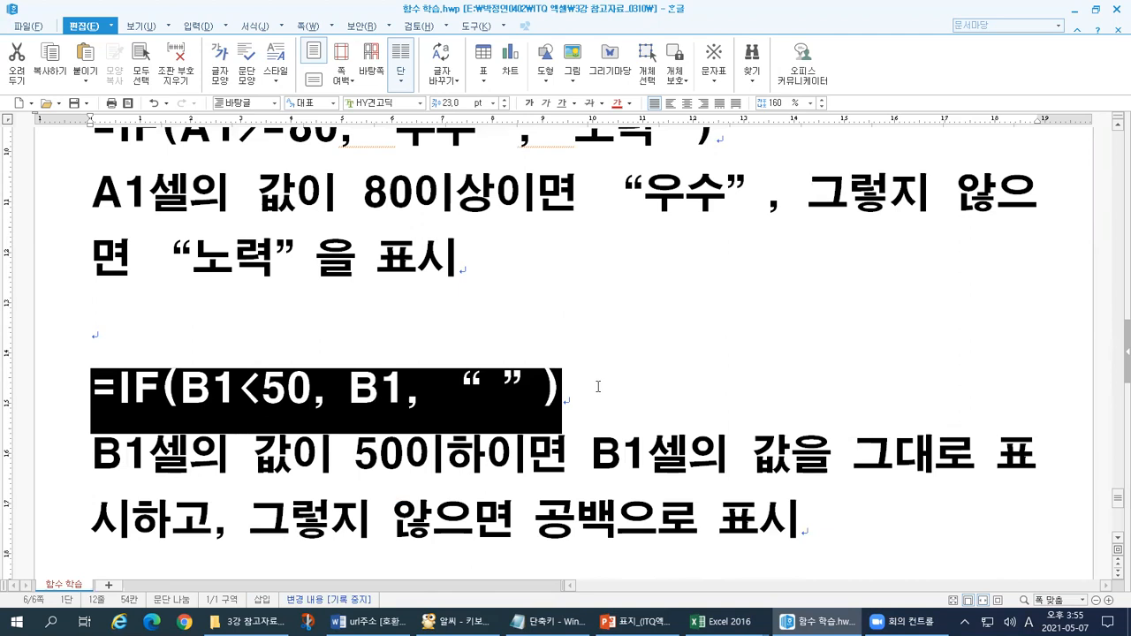
click(233, 388)
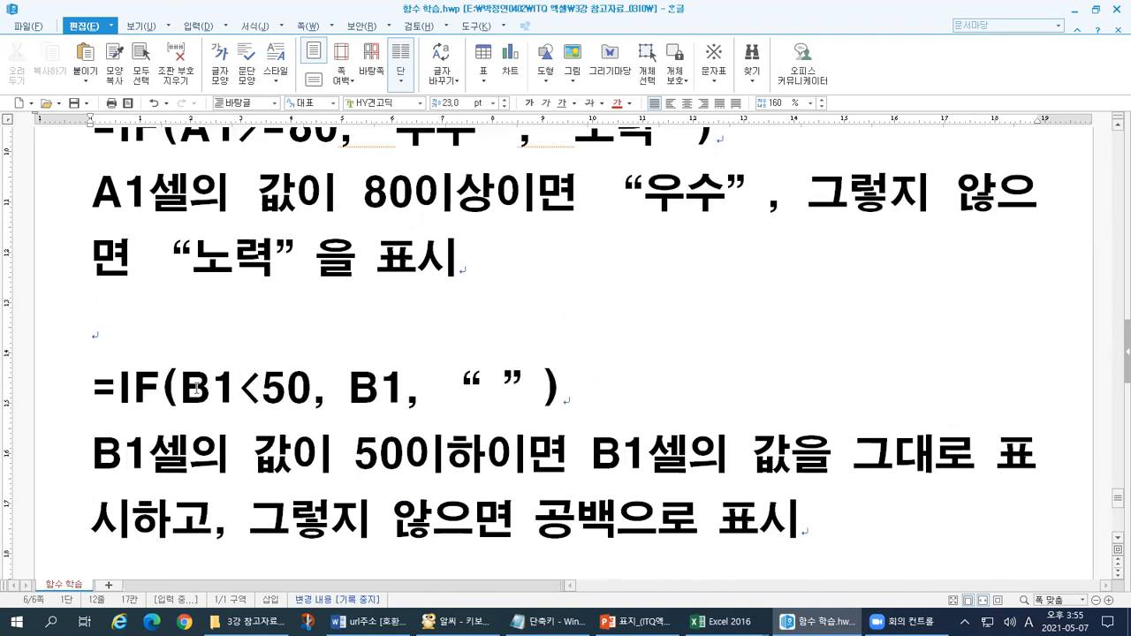
drag(192, 389, 311, 389)
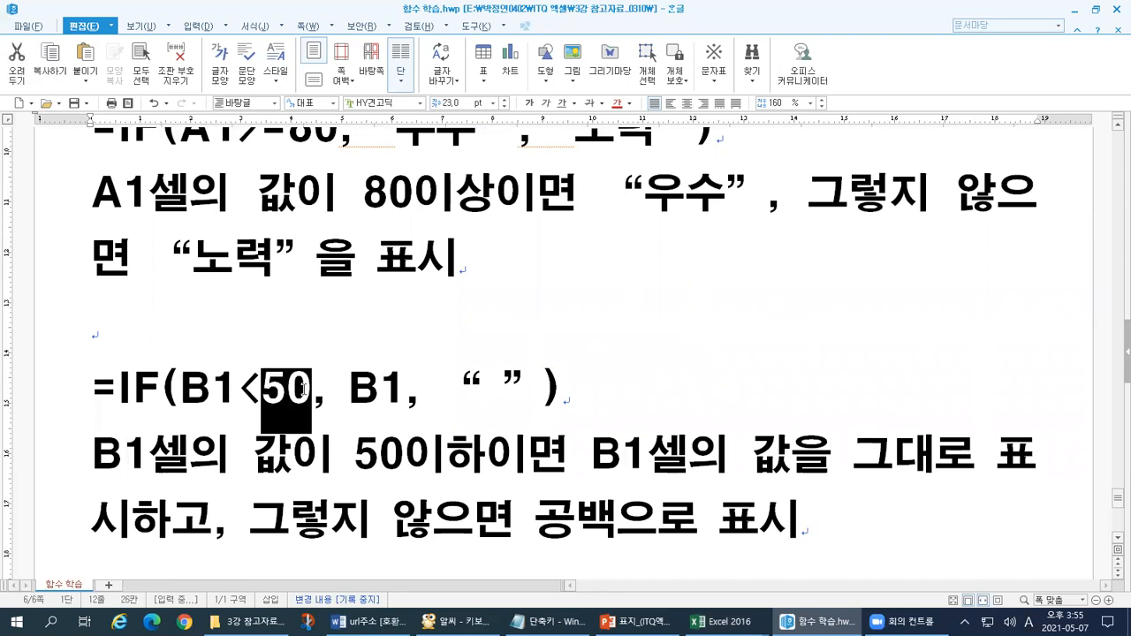
click(242, 383)
drag(242, 384, 262, 383)
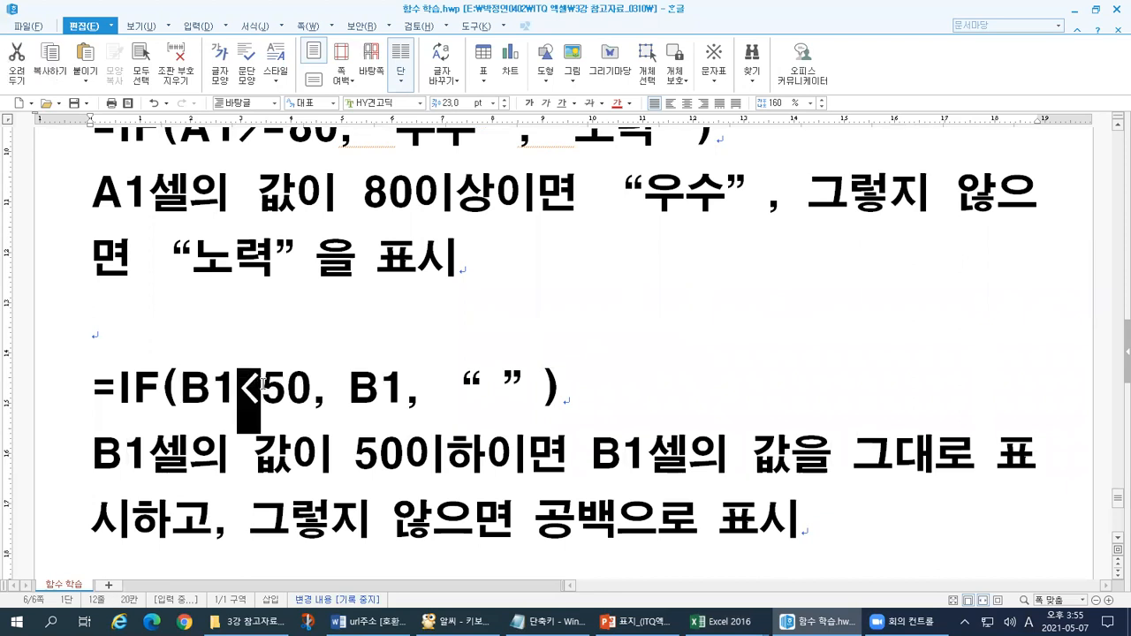
- Highlight the B1 and blank arguments of the B1<50 example, then the matching phrases in its Korean explanation
drag(347, 389, 406, 388)
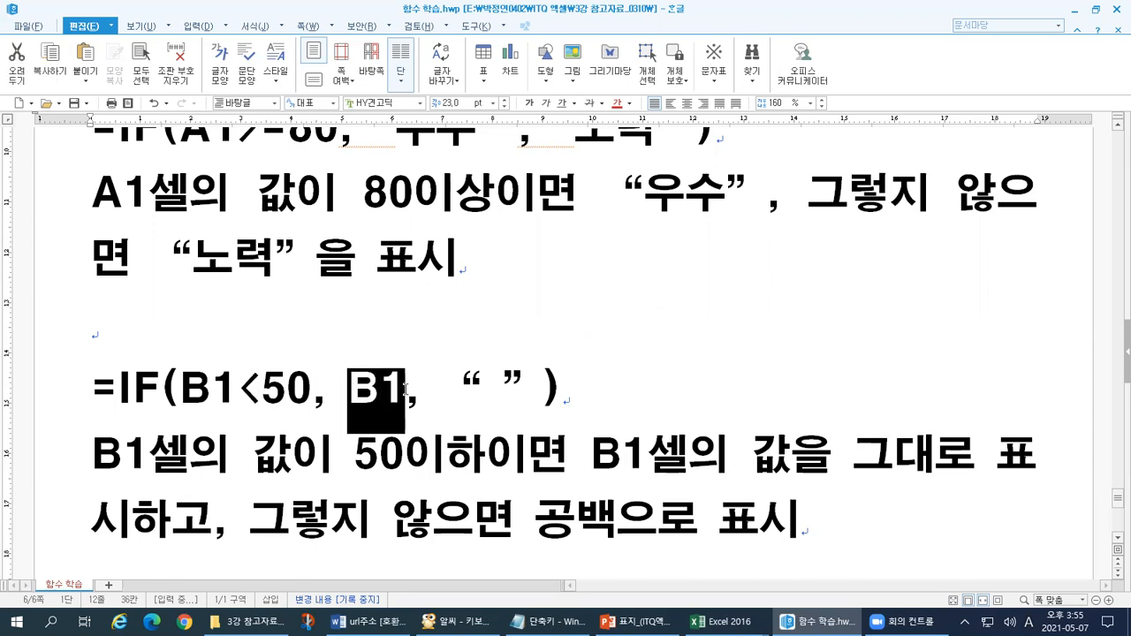
drag(481, 387, 498, 389)
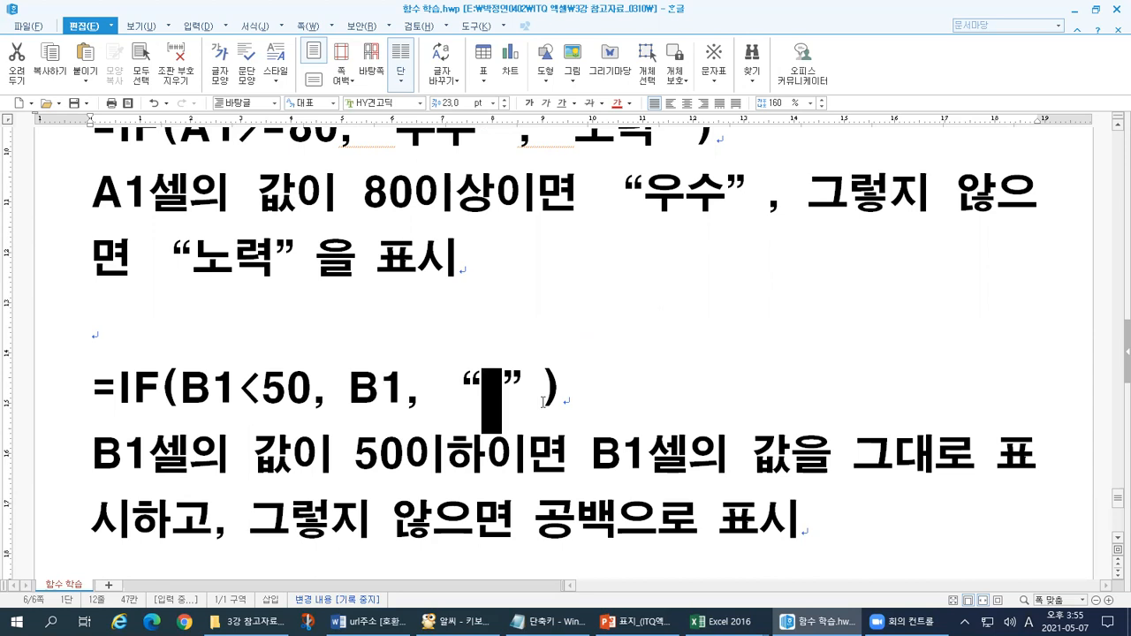
drag(590, 455, 1018, 463)
drag(254, 528, 800, 528)
- Highlight the SUM part of the =IF(SUM(A1:C1)>=100, “합격”, “불합격”) example, including the function name and its A1:C1 range with parentheses
scroll(698, 524, down, 3)
scroll(696, 522, down, 1)
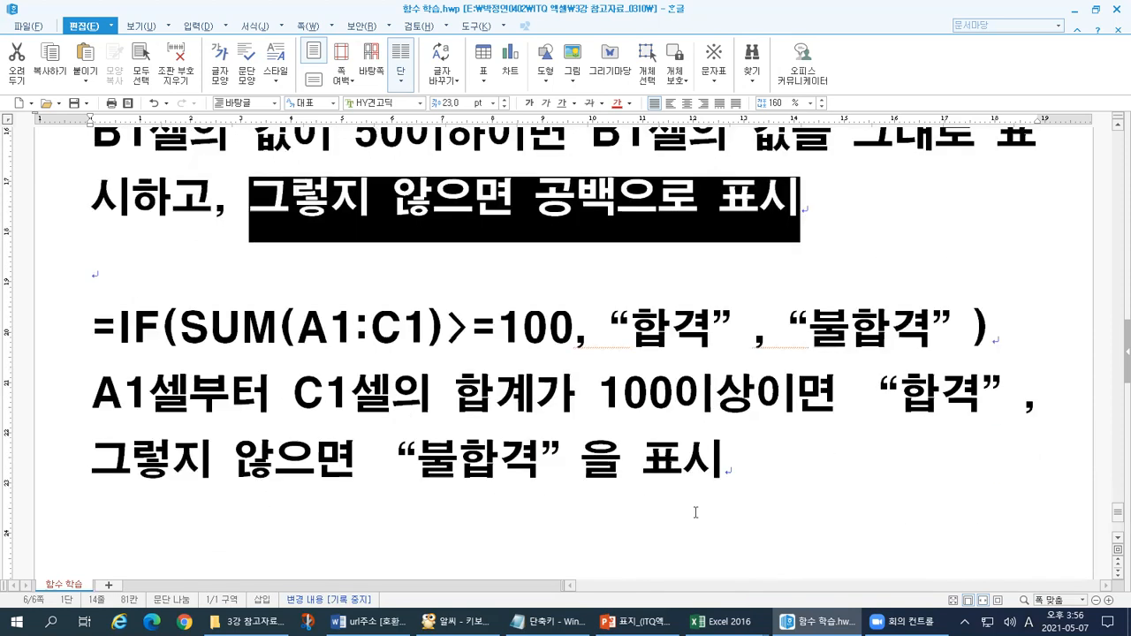
click(774, 467)
drag(117, 327, 442, 328)
key(F9)
drag(300, 329, 428, 333)
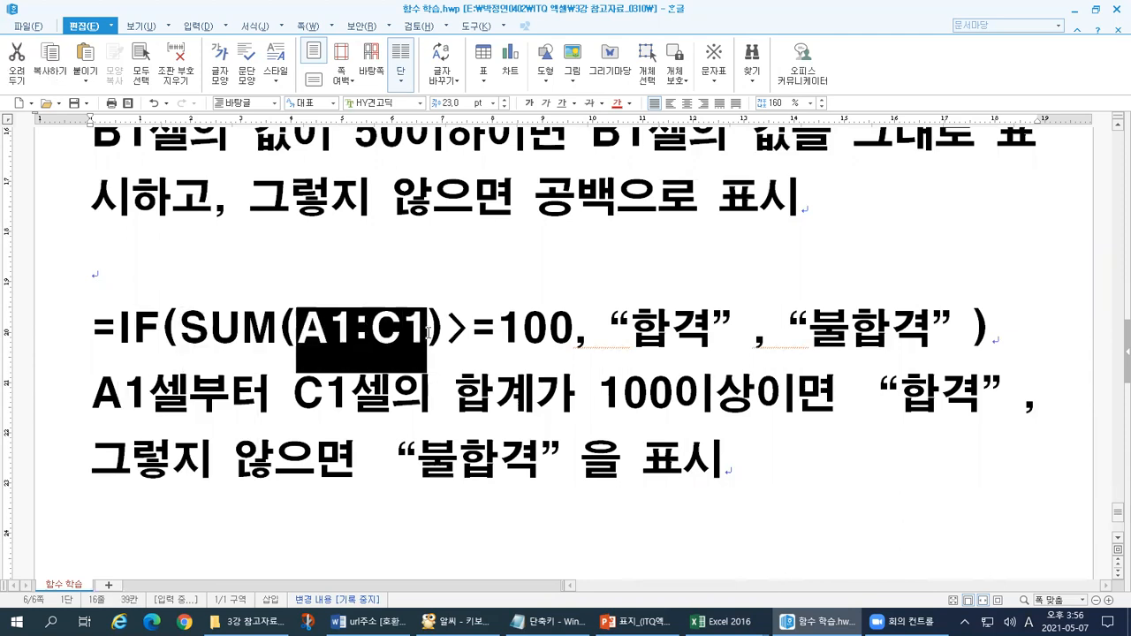
click(201, 318)
drag(180, 325, 269, 326)
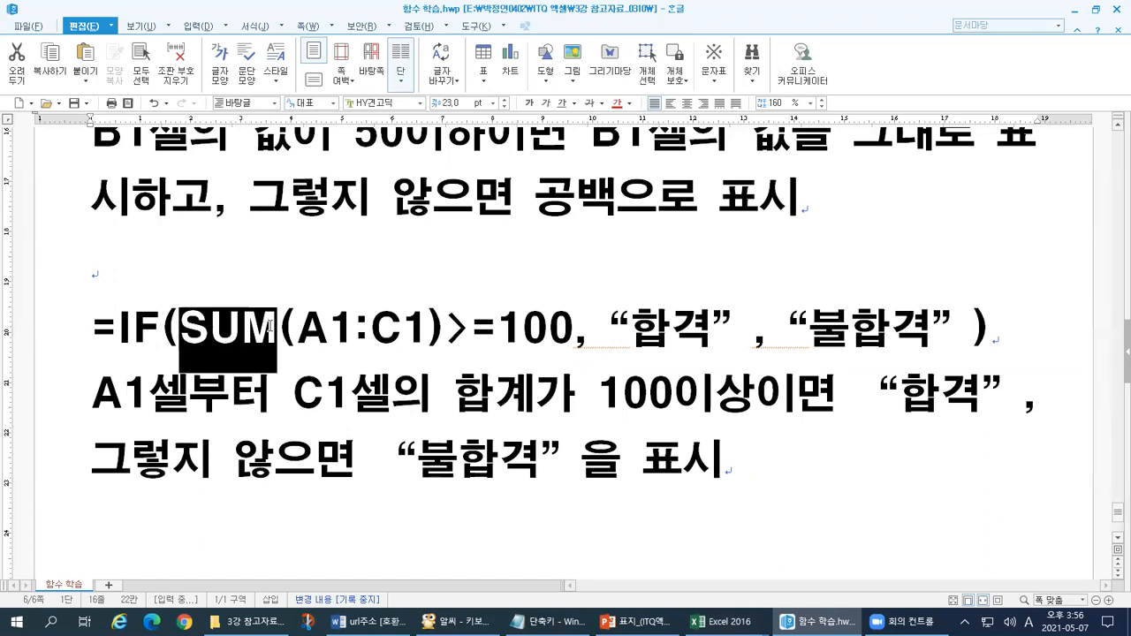
drag(444, 329, 284, 326)
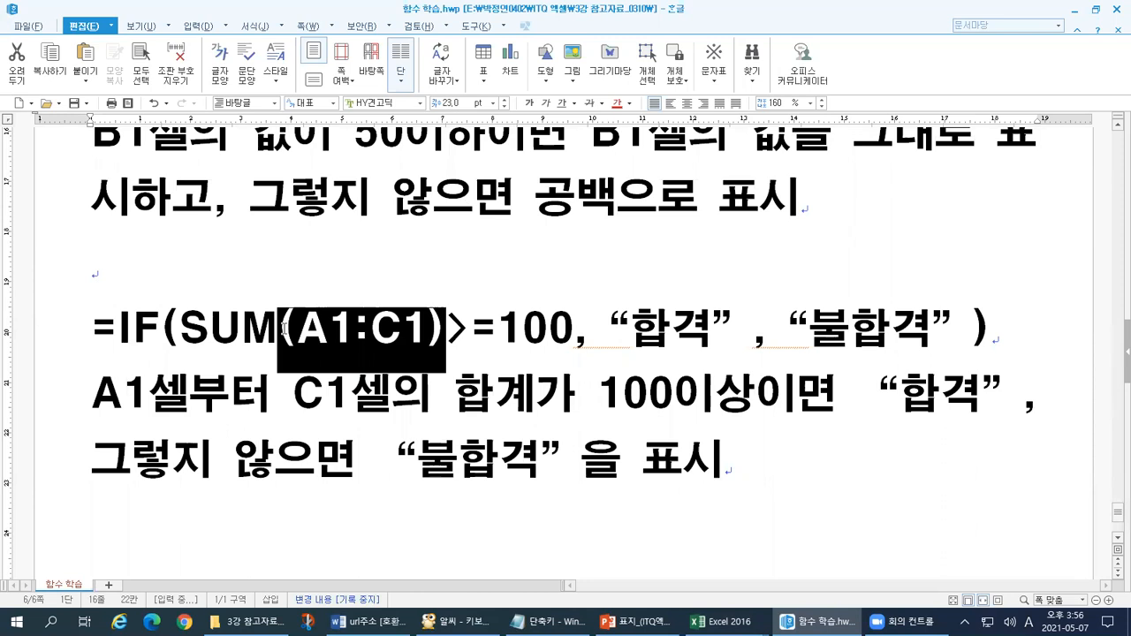
- Highlight the full condition SUM(A1:C1)>=100, its comparison signs and 100, and the results 합격 and 불합격
drag(180, 331, 568, 331)
drag(448, 327, 579, 332)
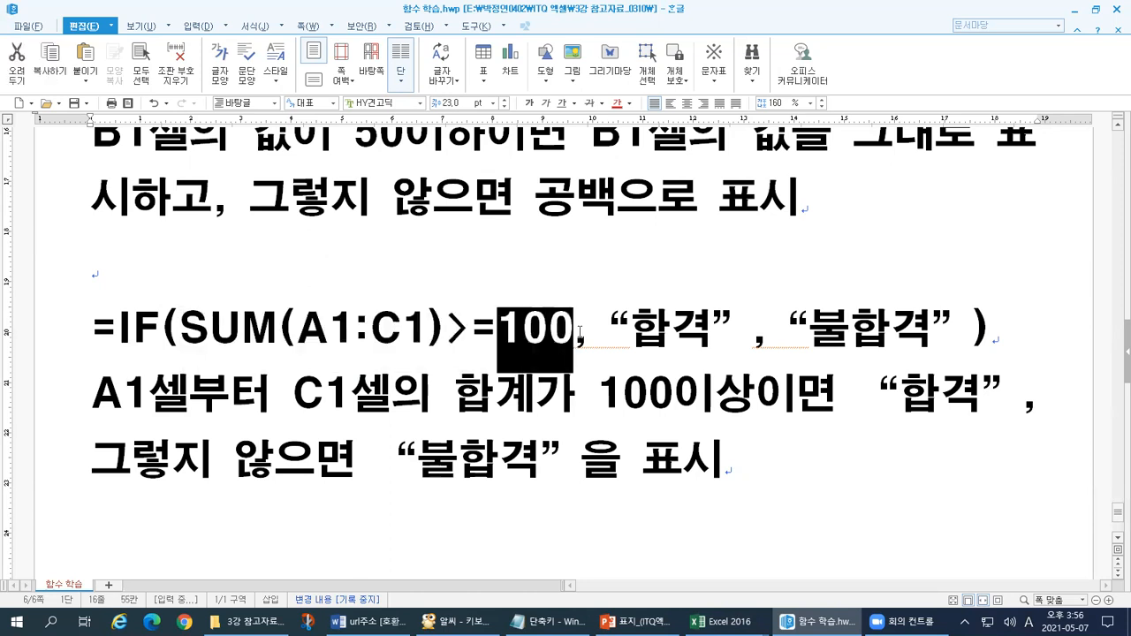
double_click(457, 327)
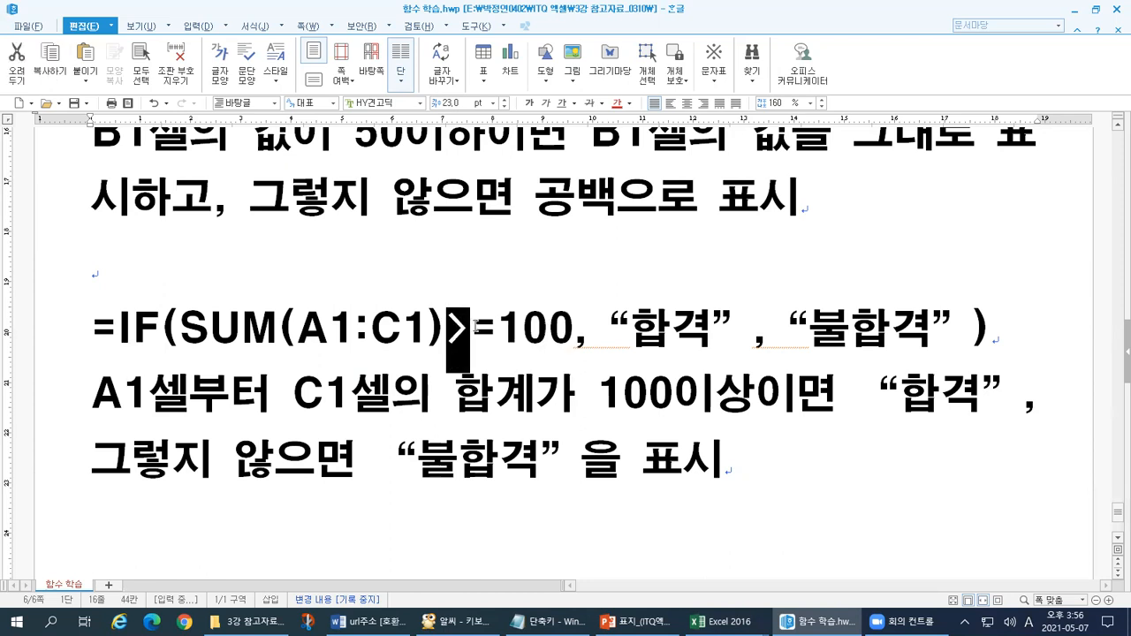
drag(476, 327, 490, 327)
drag(629, 330, 698, 334)
drag(808, 331, 934, 336)
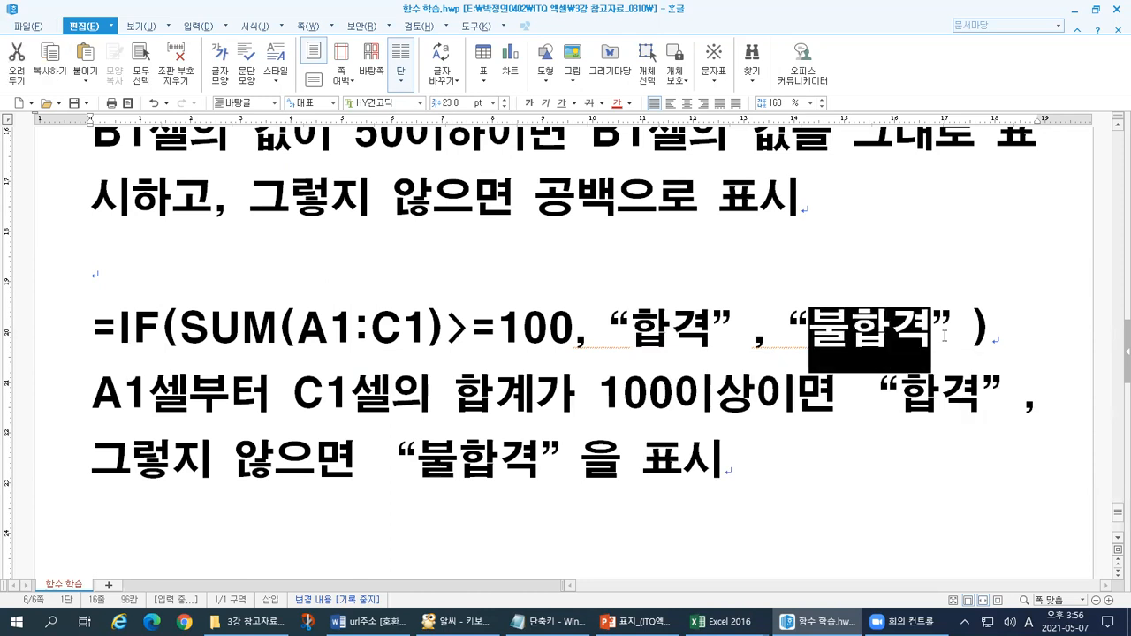
- Return to the general IF syntax and highlight its 참값 and 거짓값 arguments and the IF함수 heading
drag(1115, 520, 1119, 477)
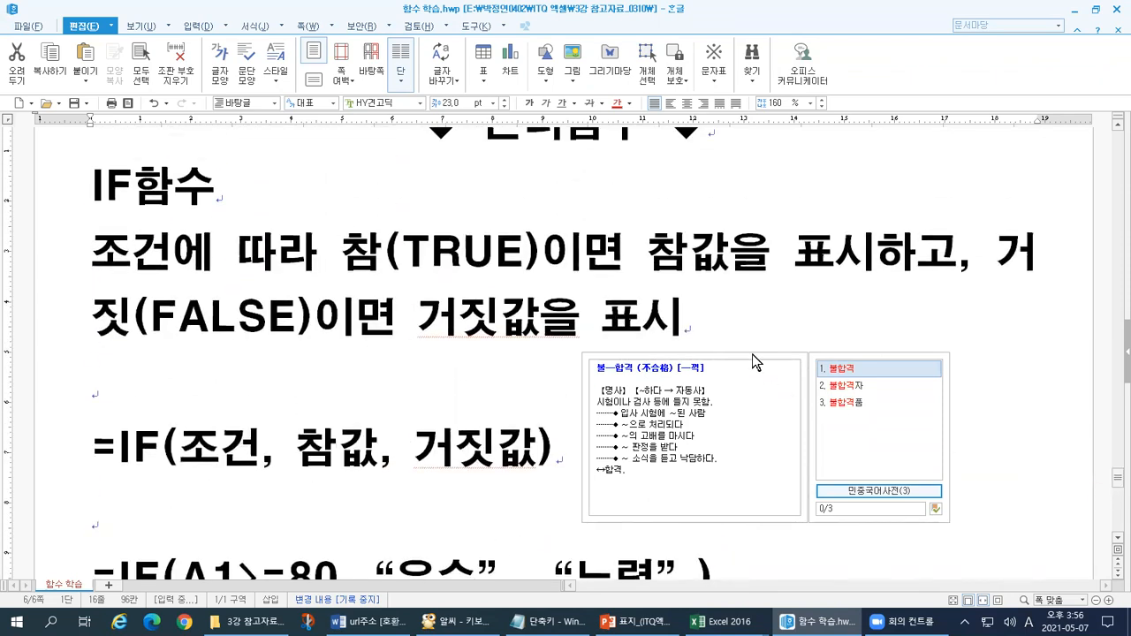
click(345, 364)
drag(299, 442, 526, 444)
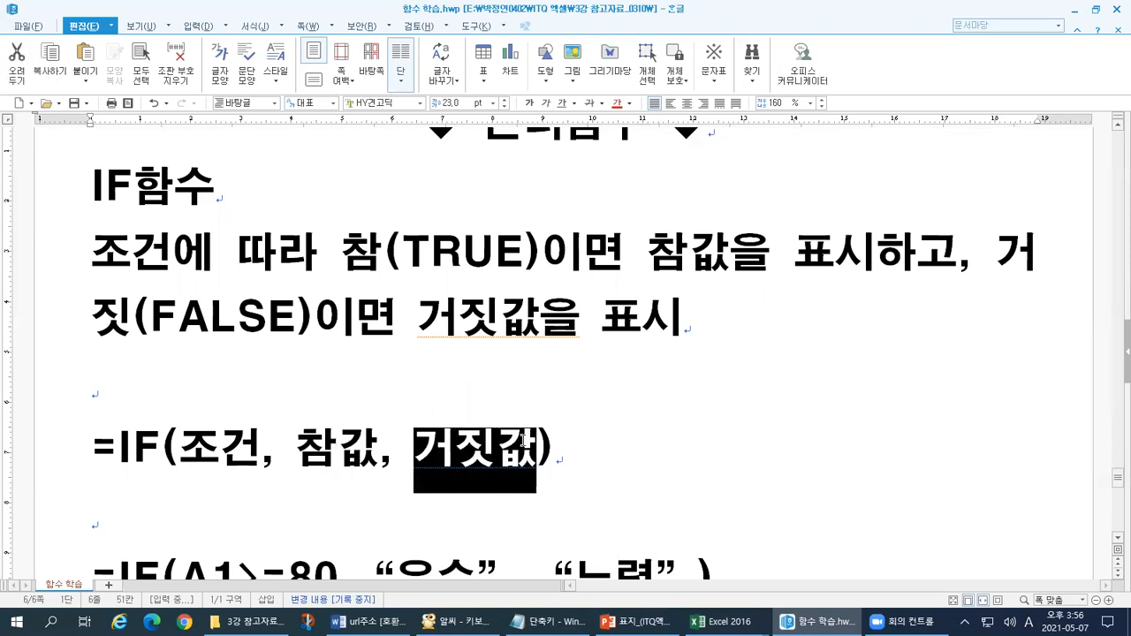
click(87, 204)
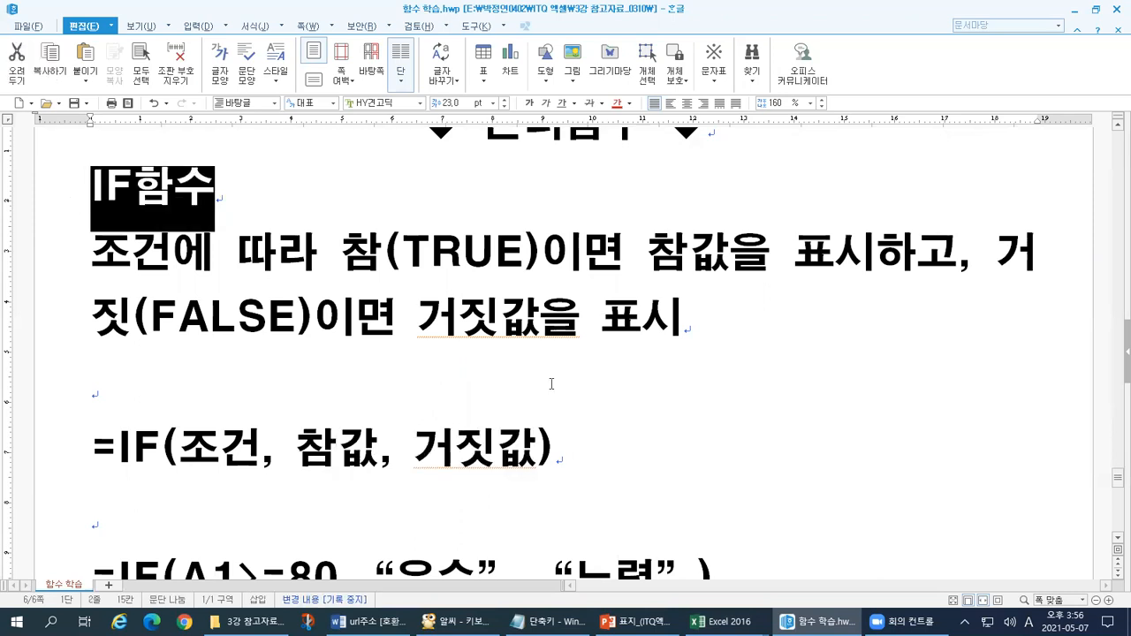
- Switch to the 엑셀3강 유형03_완성 workbook and copy the condition sentence starting with 업데이트 만족도의 소수점 이하 부분이
key(alt+Tab)
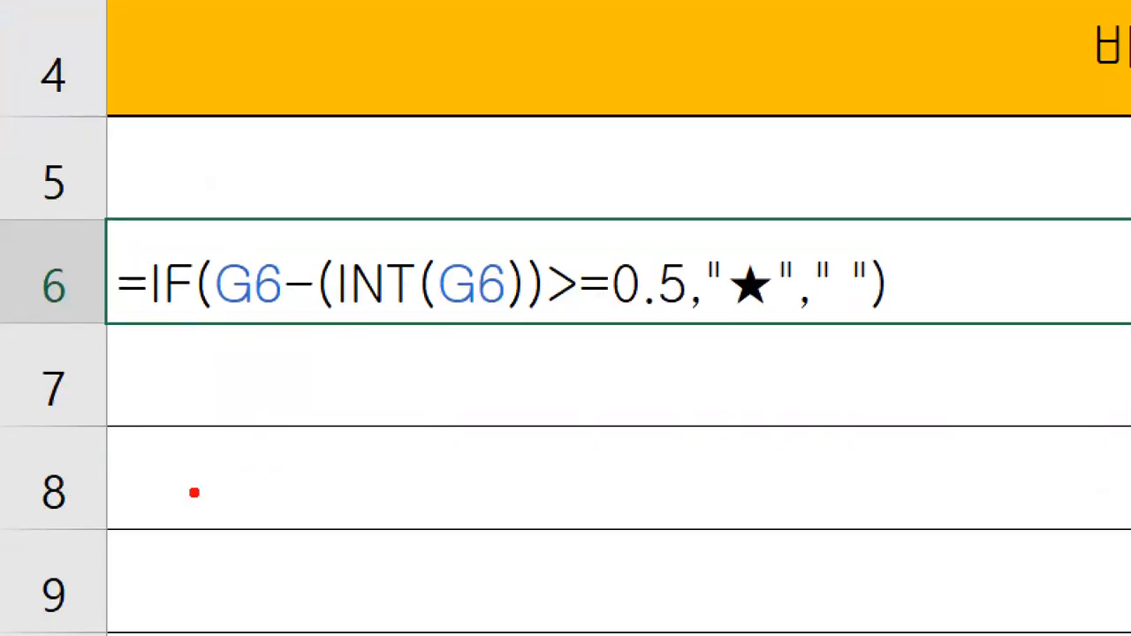
key(alt+Tab)
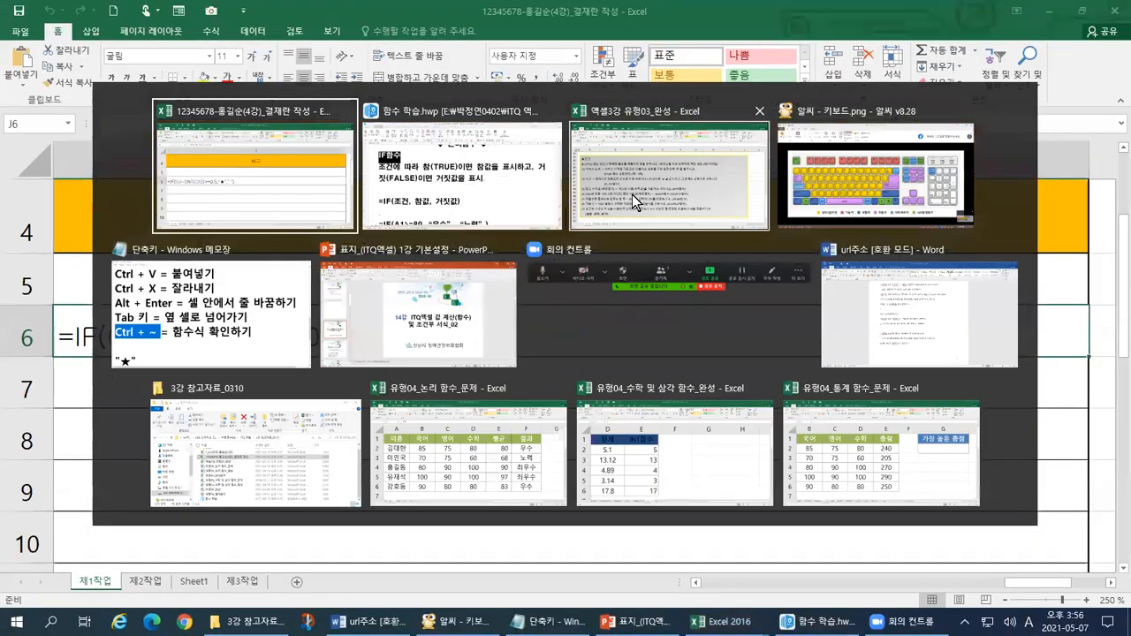
click(631, 194)
click(250, 327)
drag(143, 323, 501, 319)
click(275, 320)
drag(139, 323, 843, 315)
key(ctrl+c)
- Return to the workbook with the 비고 formula and paste the copied condition sentence into cell J5
key(alt+Tab)
double_click(199, 291)
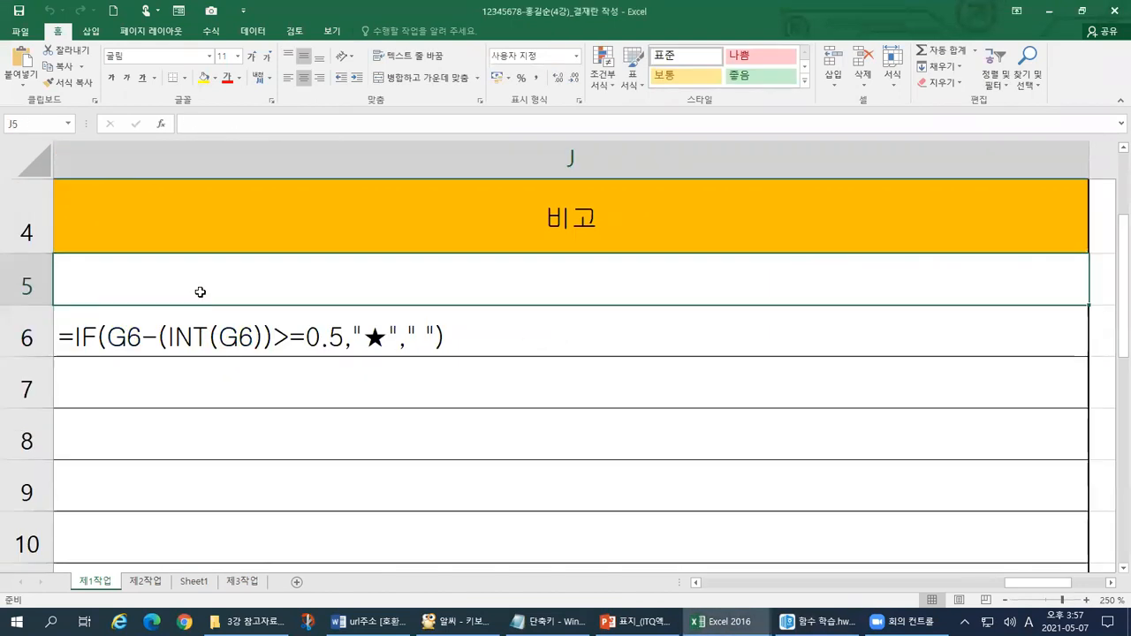
key(ctrl+v)
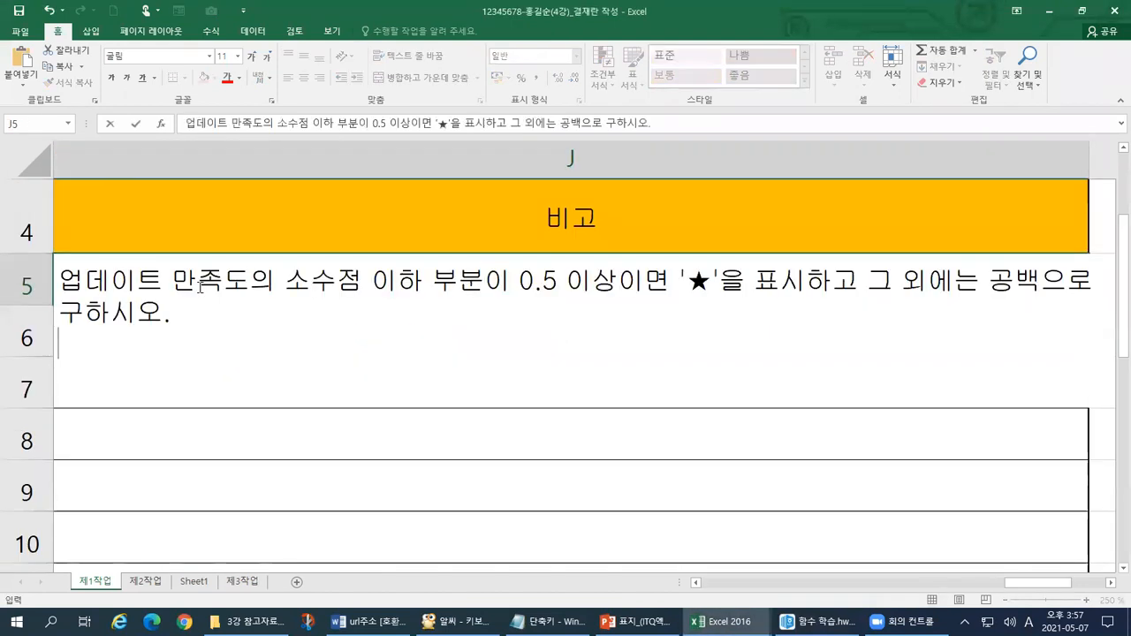
click(675, 442)
- Delete 그 외에는 공백으로 구하시오. from the end of the J5 text, keeping the sentence through 표시하고
double_click(553, 275)
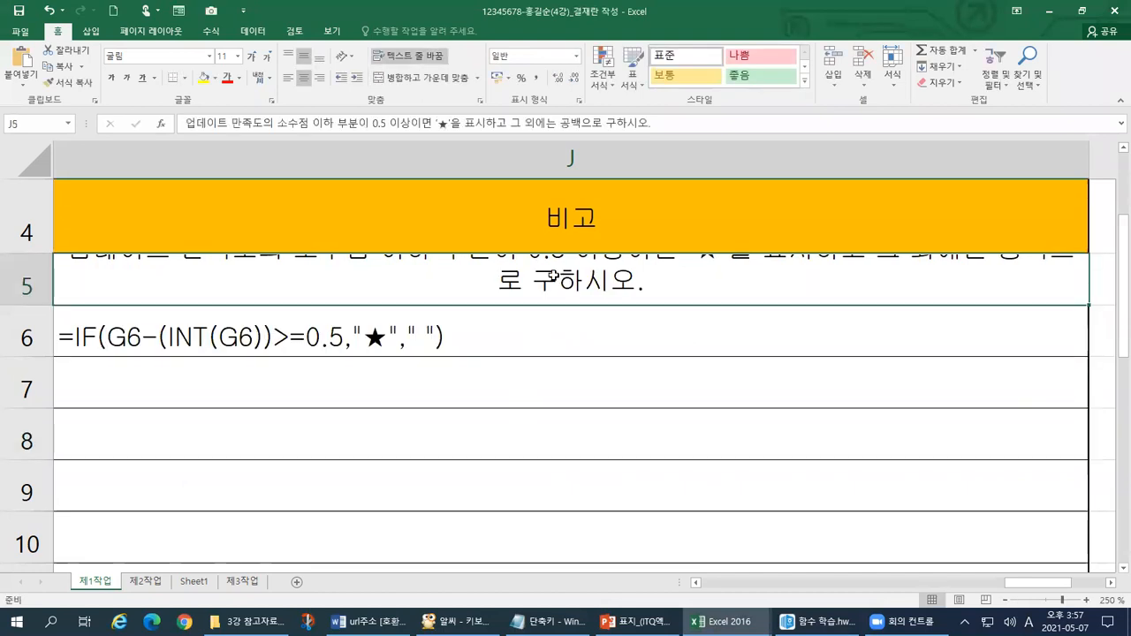
drag(863, 274, 865, 298)
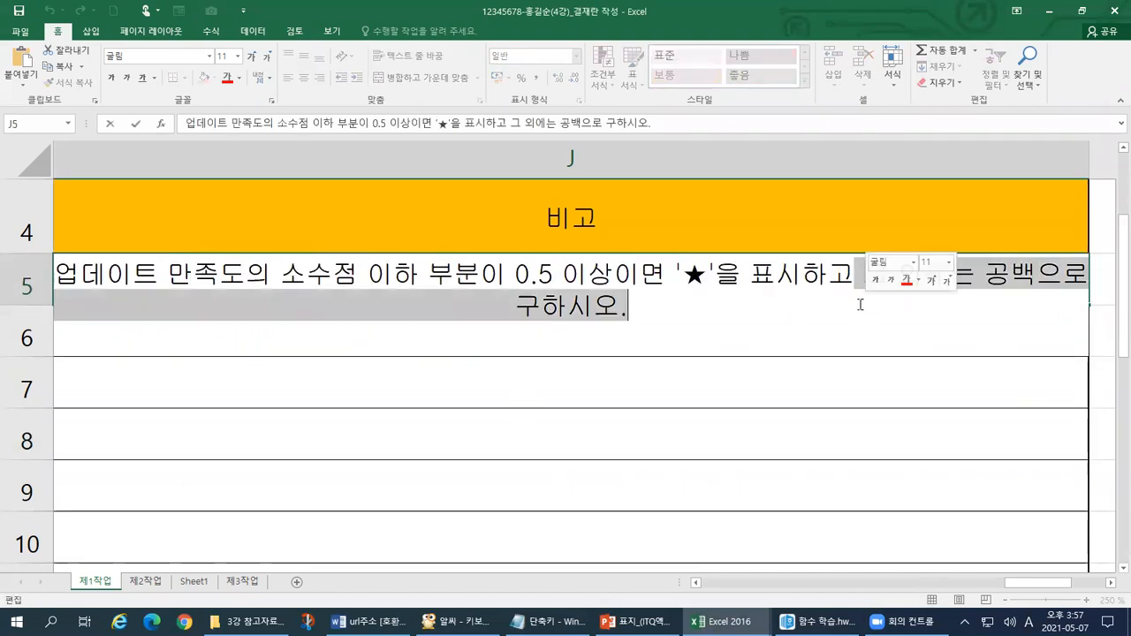
key(Delete)
click(835, 423)
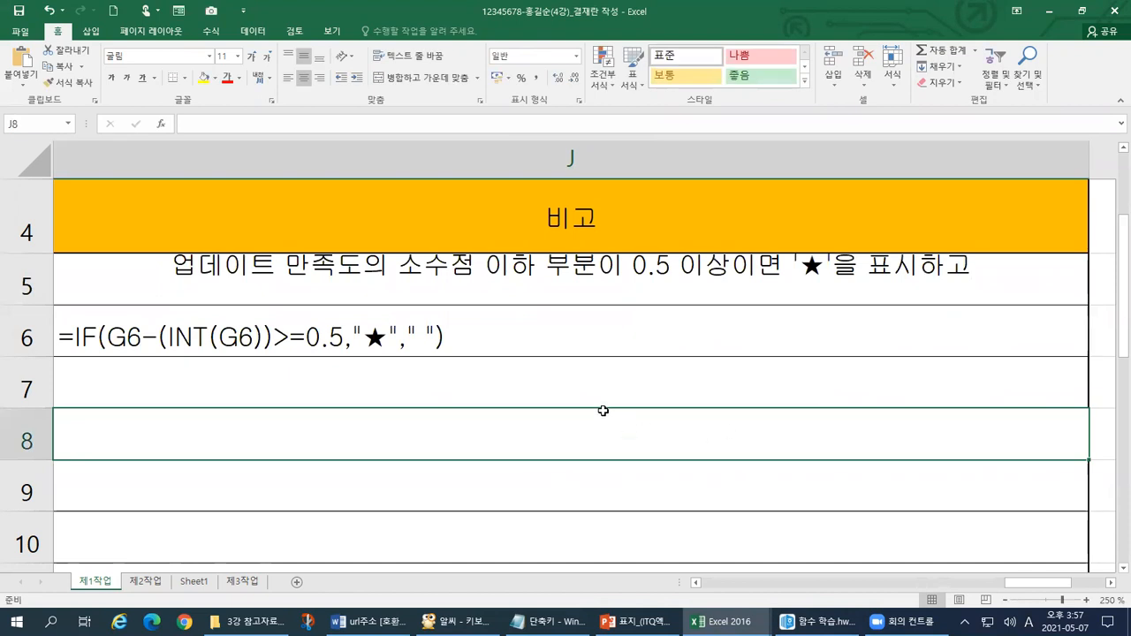
double_click(972, 267)
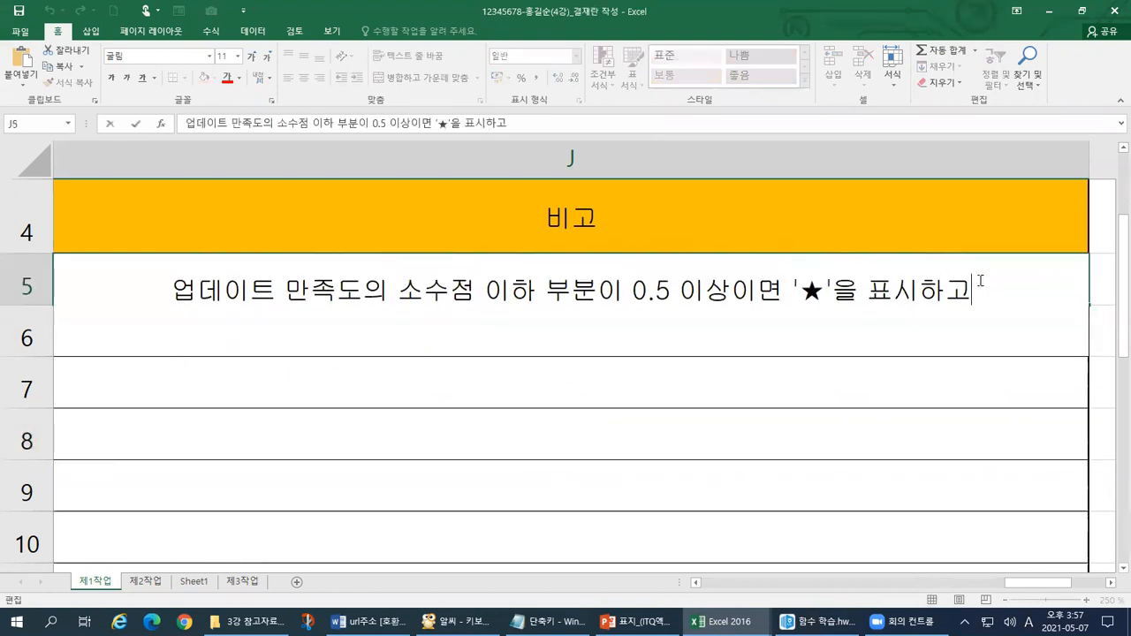
key(Return)
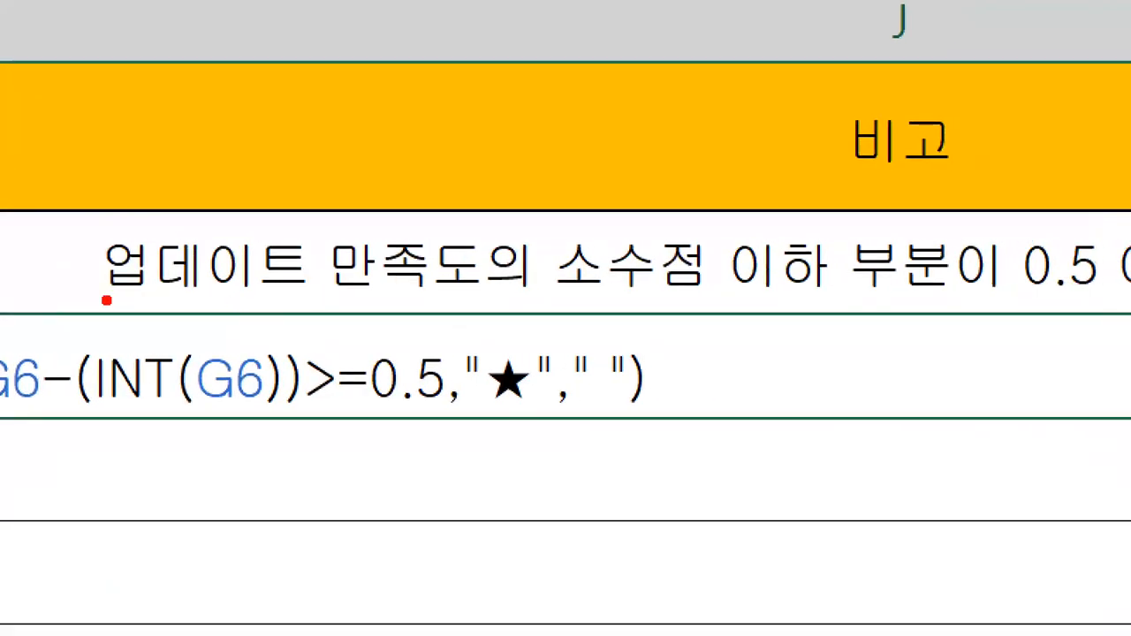
- Underline 업데이트 만족도의 and 소수점 이하 부분 in red pen, separate them with a slash, and circle the decimal-part phrase
drag(106, 301, 526, 304)
drag(583, 176, 538, 306)
drag(555, 303, 985, 302)
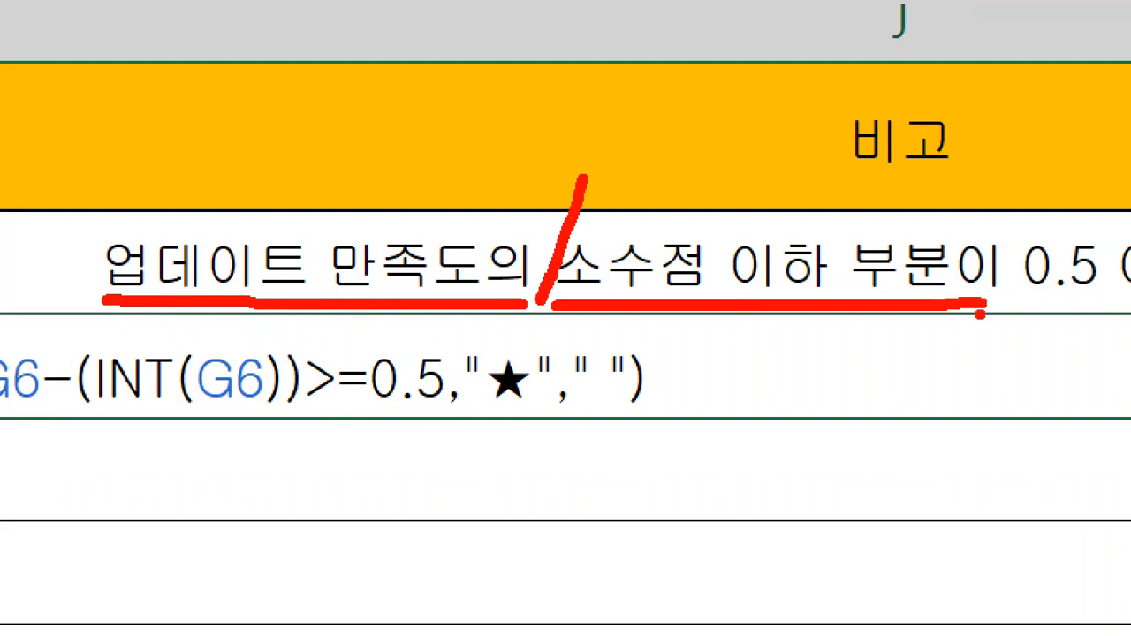
mouse_move(837, 334)
mouse_down()
mouse_move(629, 245)
mouse_move(959, 256)
mouse_move(832, 336)
mouse_up()
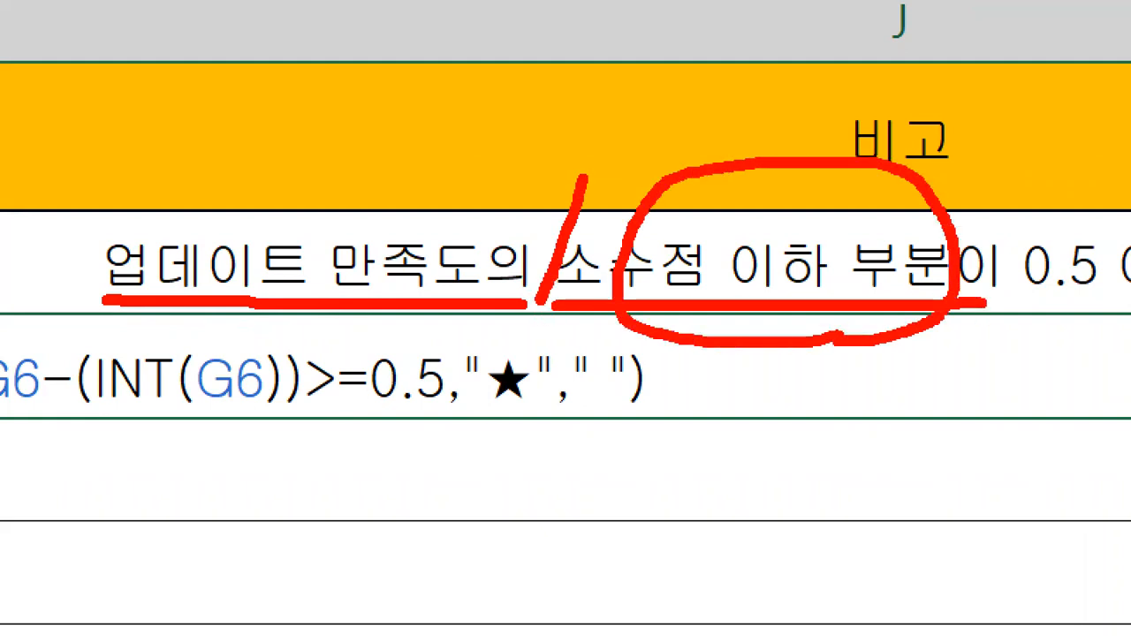
- Circle G6-(INT(G6)) in the J6 formula, underline 업데이트 만족도의 in row 5, and write G6 above it in red
key(Escape)
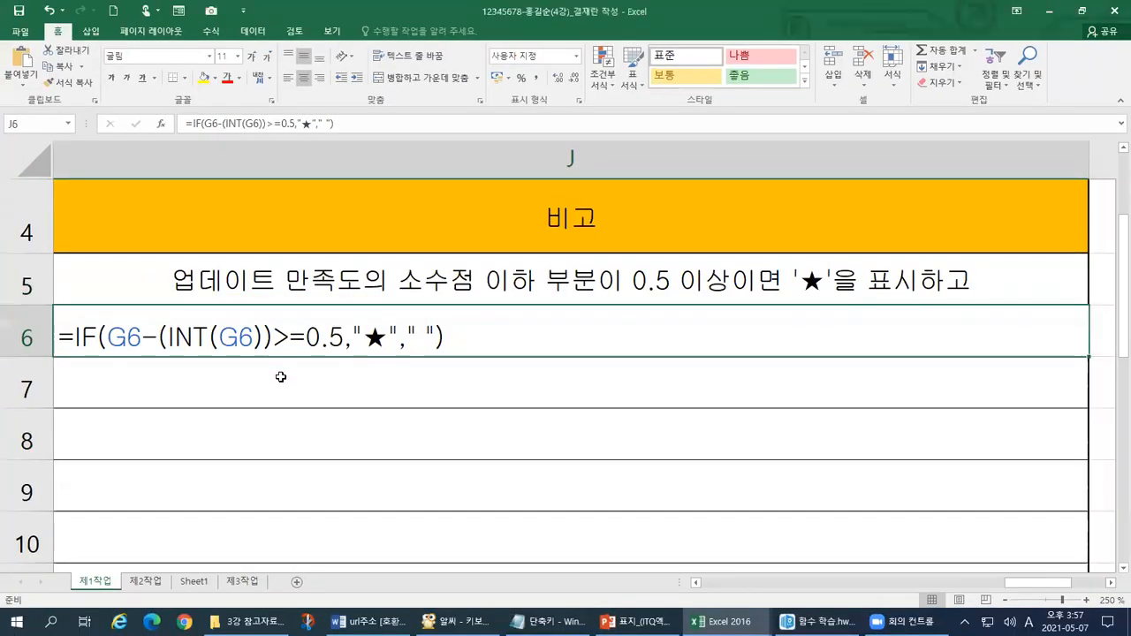
key(ctrl+1)
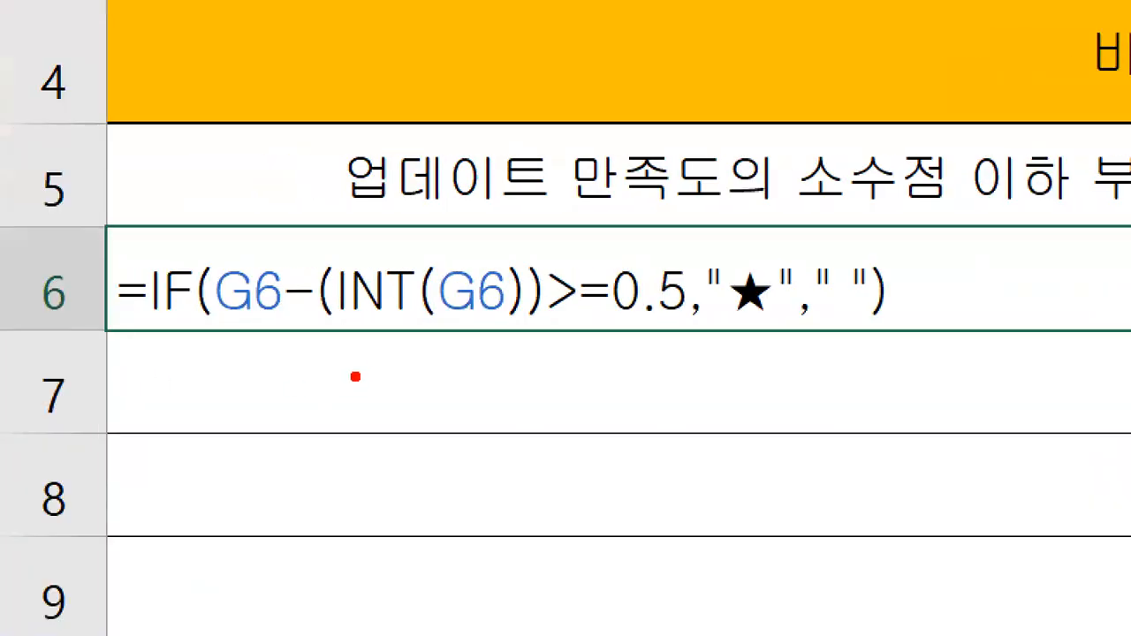
mouse_move(326, 314)
mouse_down()
mouse_move(493, 323)
mouse_move(525, 311)
mouse_move(520, 267)
mouse_move(246, 256)
mouse_move(212, 285)
mouse_move(265, 309)
mouse_move(328, 316)
mouse_up()
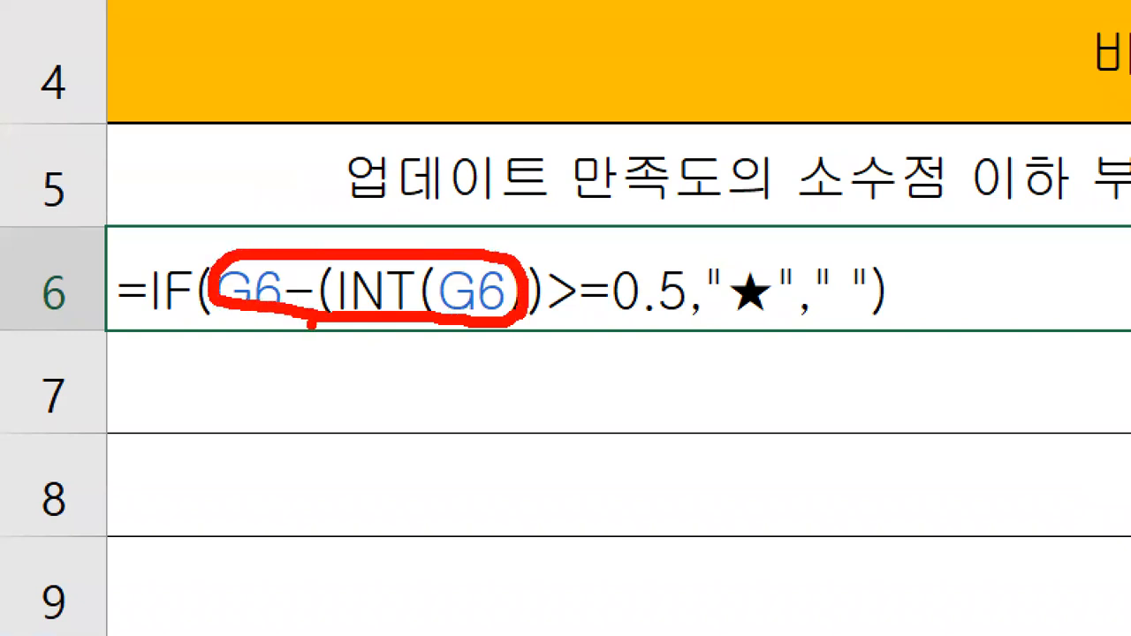
drag(348, 209, 752, 210)
mouse_move(484, 19)
mouse_down()
mouse_move(450, 122)
mouse_move(574, 103)
mouse_up()
mouse_move(502, 92)
mouse_down()
mouse_move(506, 150)
mouse_move(519, 159)
mouse_up()
mouse_move(603, 39)
mouse_down()
mouse_move(583, 129)
mouse_move(594, 132)
mouse_up()
- Handwrite the expression G6-(int(G6)) in red pen below the J6 formula
mouse_move(271, 367)
mouse_down()
mouse_move(274, 439)
mouse_move(300, 433)
mouse_up()
drag(283, 435, 284, 519)
mouse_move(366, 375)
mouse_down()
mouse_move(353, 484)
mouse_move(359, 461)
mouse_up()
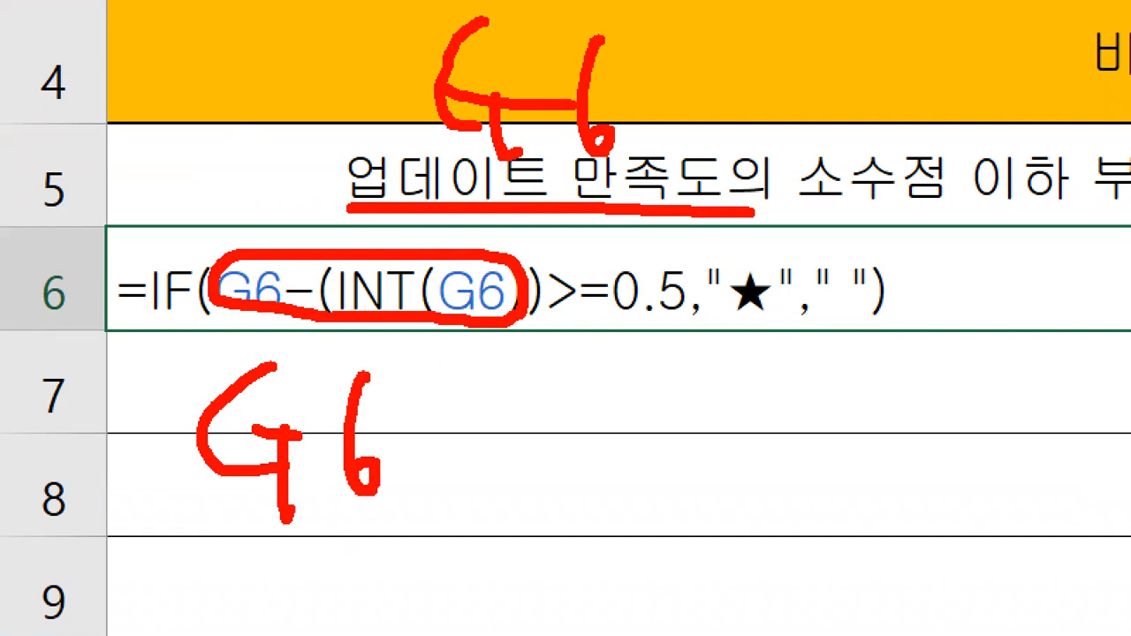
drag(394, 424, 468, 425)
mouse_move(557, 350)
mouse_down()
mouse_move(493, 482)
mouse_move(522, 551)
mouse_up()
mouse_move(548, 397)
mouse_down()
mouse_move(586, 407)
mouse_move(580, 502)
mouse_up()
mouse_move(598, 418)
mouse_down()
mouse_move(606, 500)
mouse_move(659, 504)
mouse_up()
drag(644, 407, 760, 411)
drag(707, 364, 704, 506)
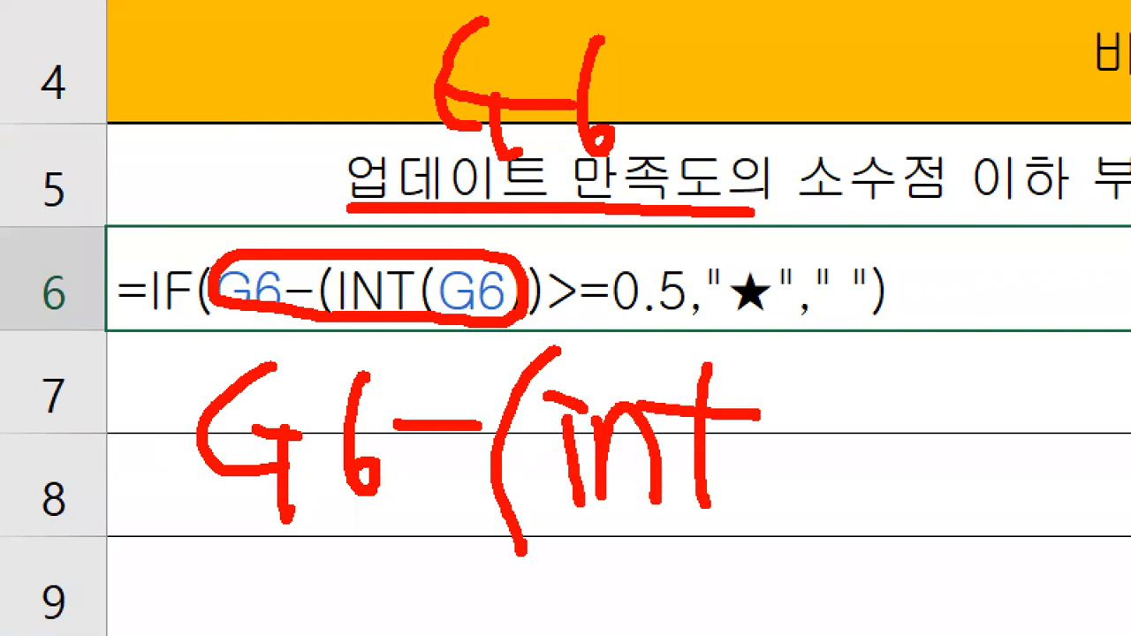
mouse_move(816, 383)
mouse_down()
mouse_move(781, 420)
mouse_move(798, 529)
mouse_up()
mouse_move(844, 402)
mouse_down()
mouse_move(826, 487)
mouse_move(871, 500)
mouse_up()
mouse_move(849, 458)
mouse_down()
mouse_move(903, 455)
mouse_move(888, 509)
mouse_up()
mouse_move(910, 389)
mouse_down()
mouse_move(919, 505)
mouse_move(927, 477)
mouse_up()
mouse_move(915, 382)
mouse_down()
mouse_move(939, 506)
mouse_move(903, 534)
mouse_up()
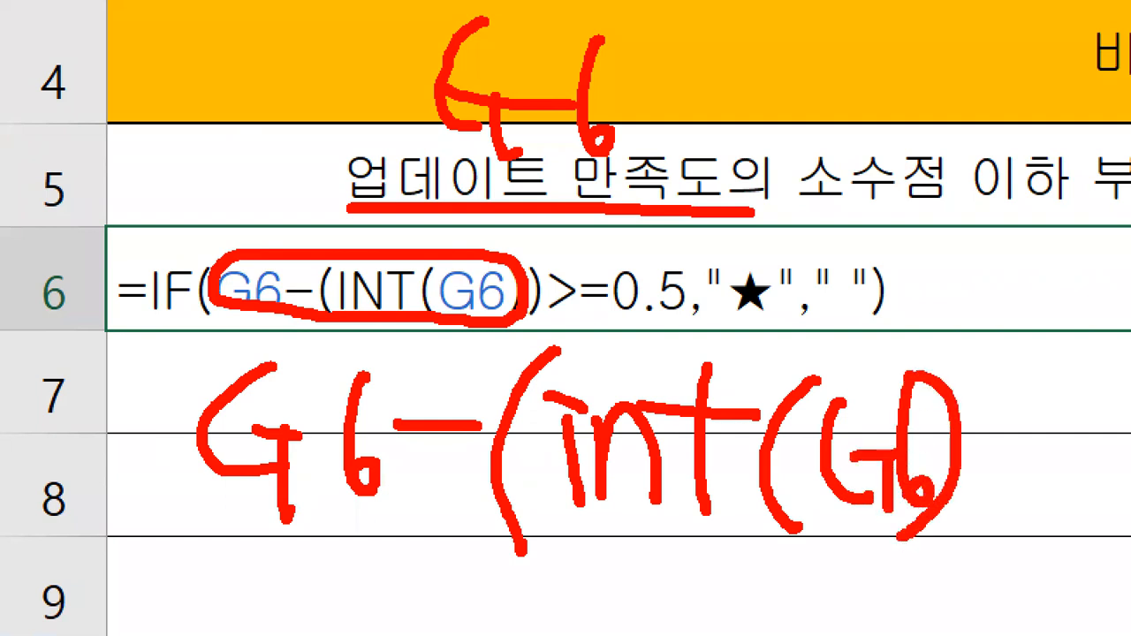
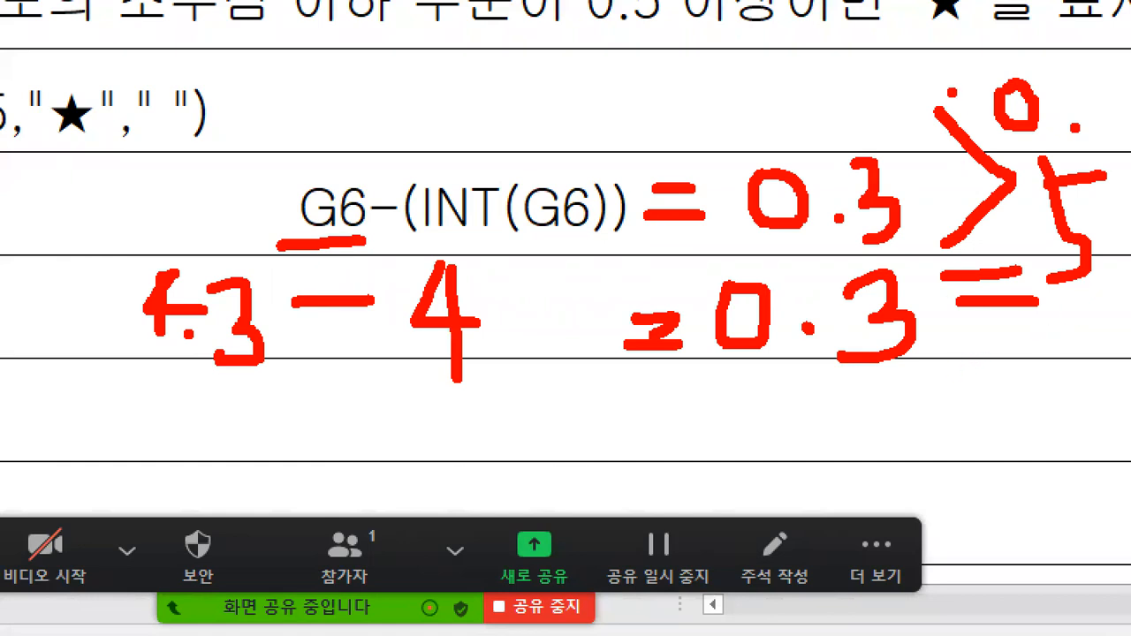
- Underline ★을 표시하고 in red and draw a boxed pair of quotation marks near the formula, then clear the annotations
drag(926, 33, 1127, 37)
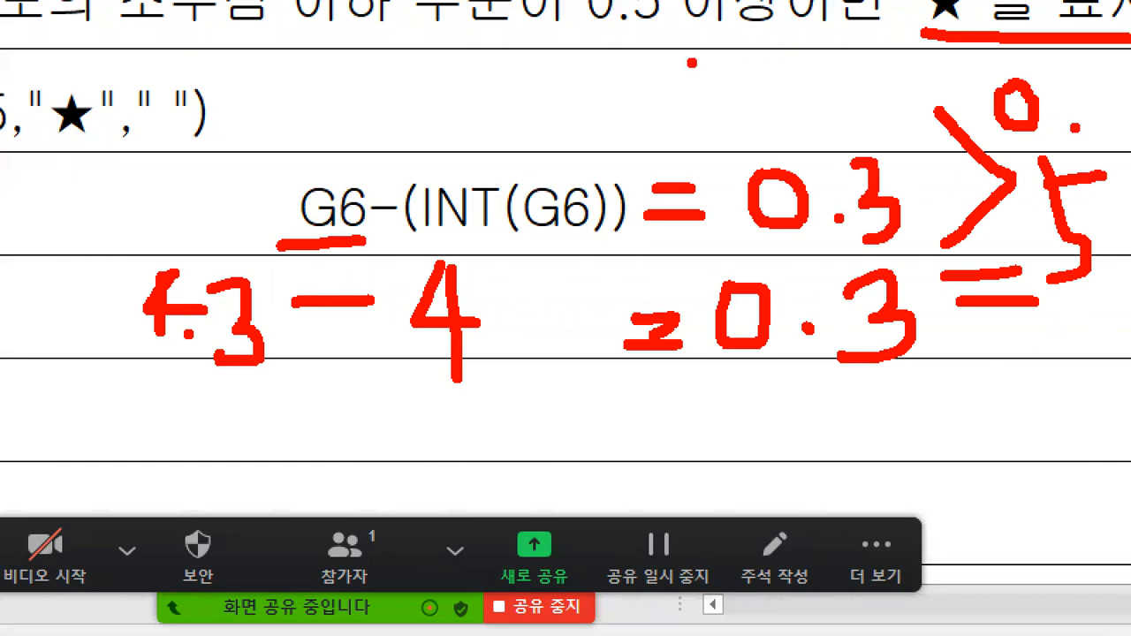
mouse_move(621, 45)
mouse_down()
mouse_move(621, 75)
mouse_move(645, 68)
mouse_up()
mouse_move(763, 48)
mouse_down()
mouse_move(760, 68)
mouse_move(789, 78)
mouse_up()
mouse_move(612, 133)
mouse_down()
mouse_move(619, 144)
mouse_move(816, 41)
mouse_move(629, 19)
mouse_move(586, 115)
mouse_move(611, 149)
mouse_up()
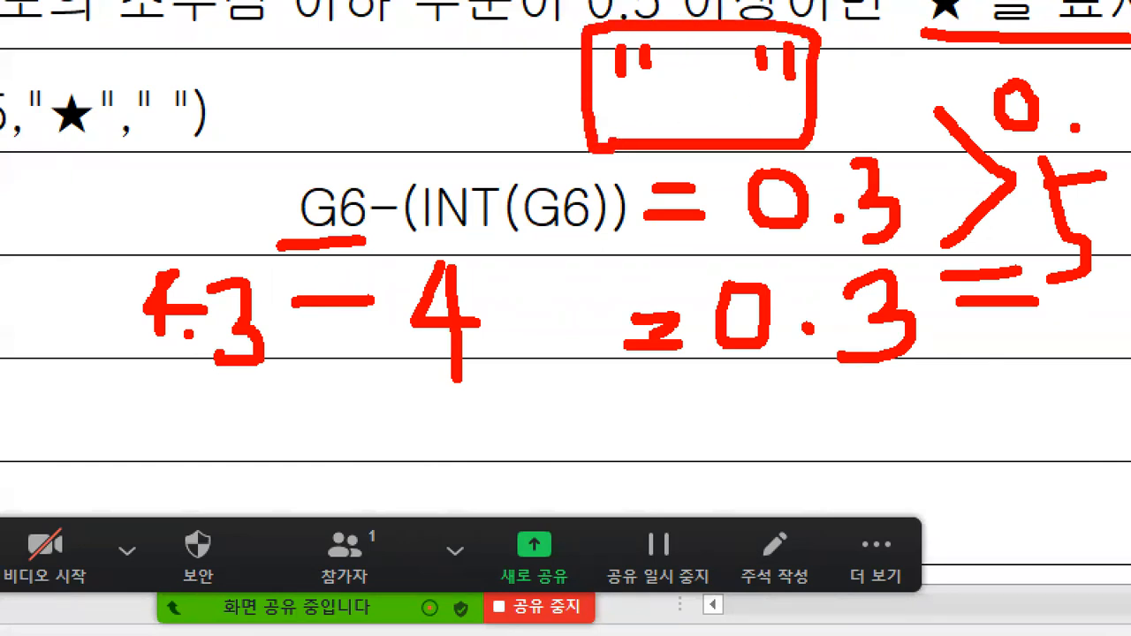
key(Escape)
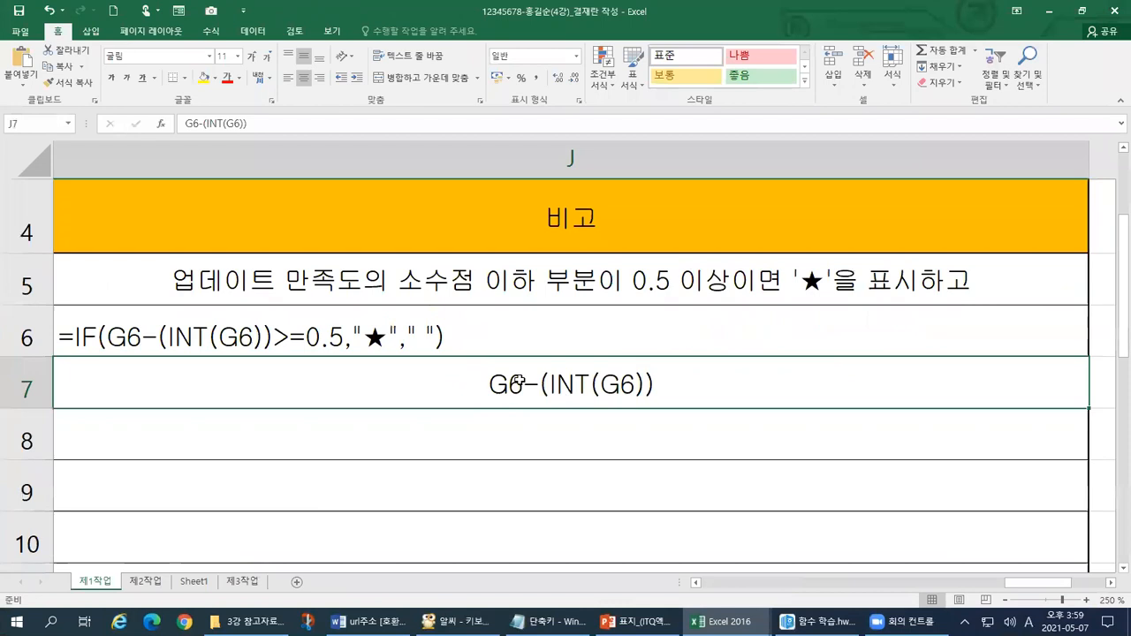
- Clear the G6-(INT(G6)) text from J7 and the condition sentence from J5
key(Delete)
double_click(392, 352)
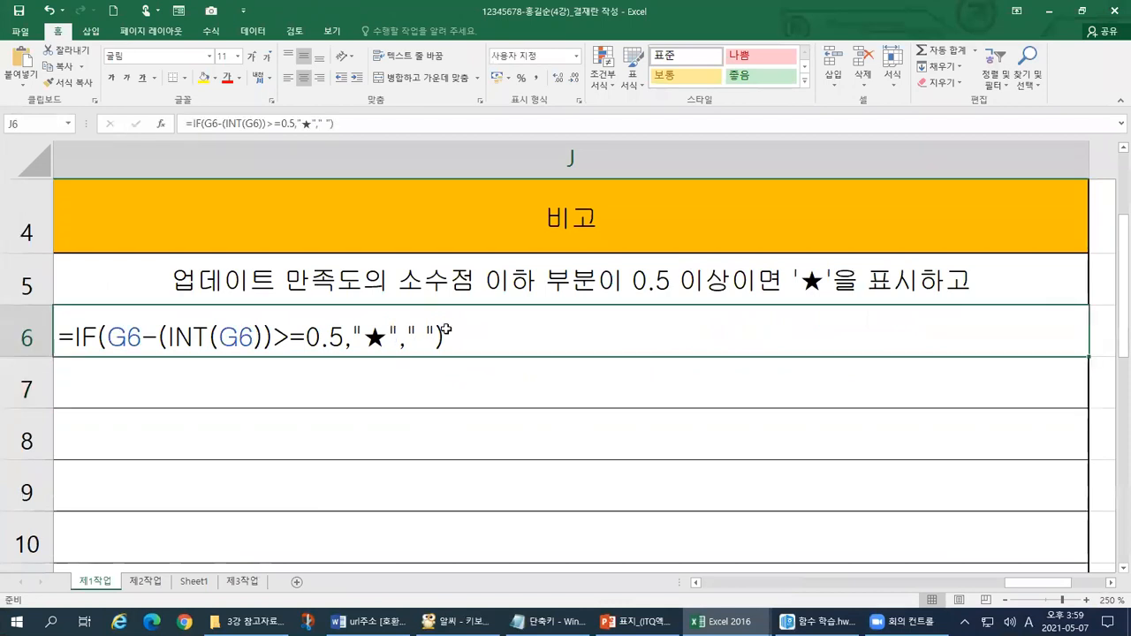
key(ctrl+grave)
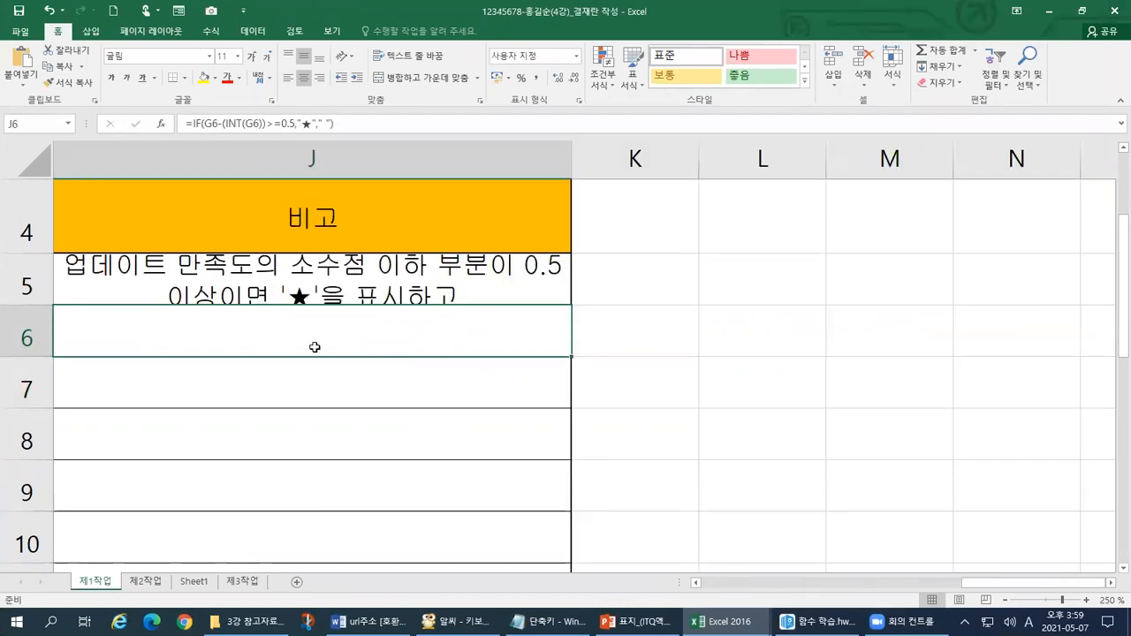
key(ctrl+grave)
click(409, 289)
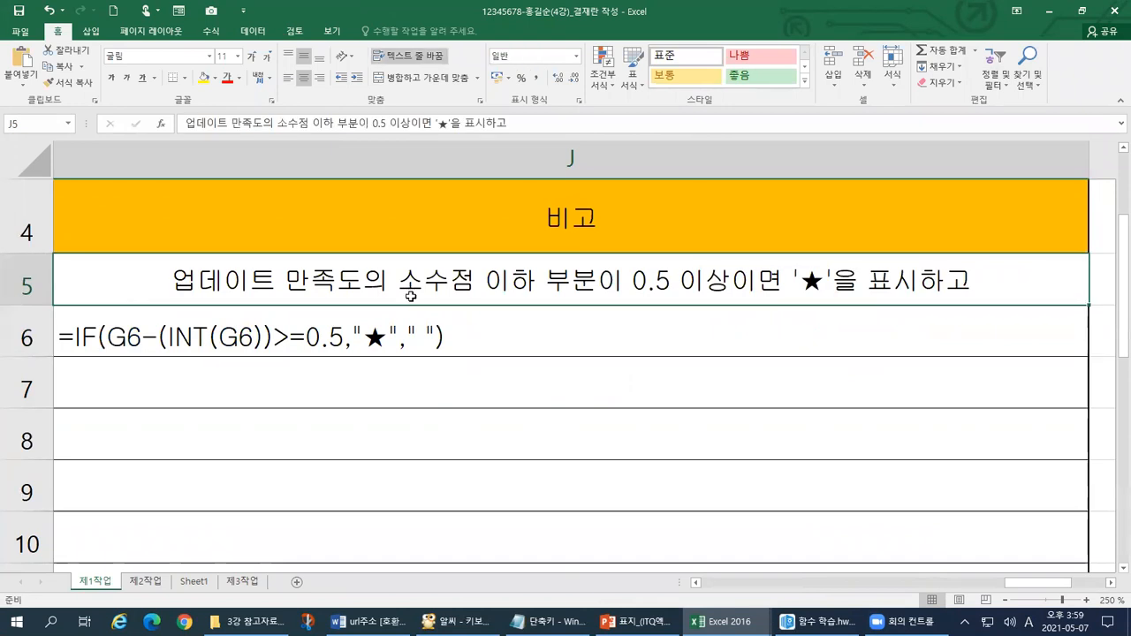
key(Delete)
click(428, 334)
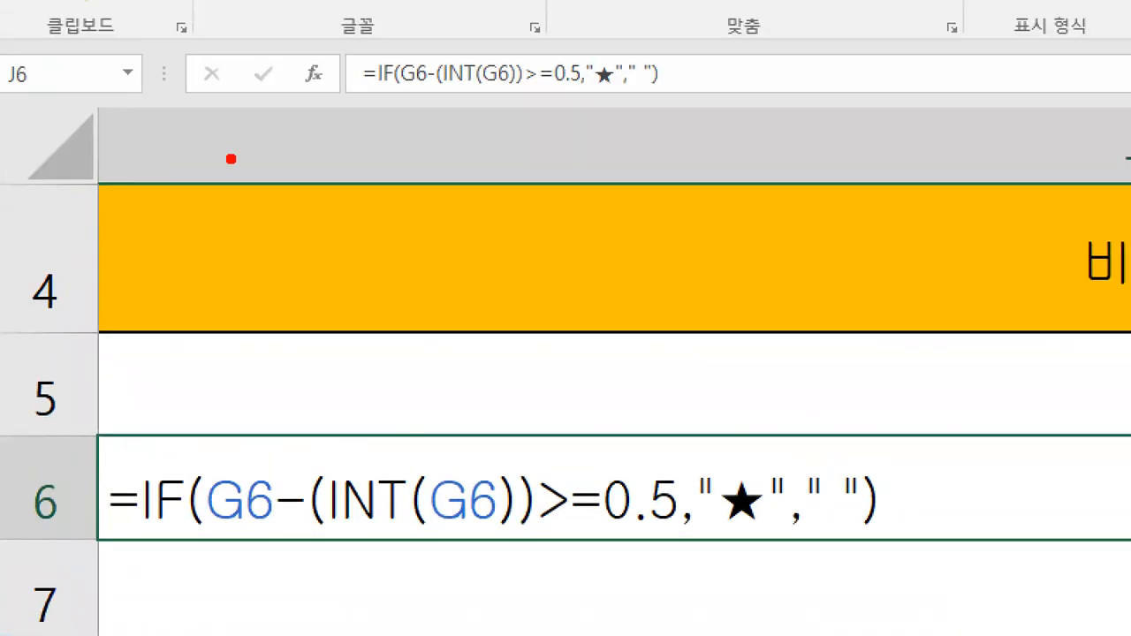
- Write J over the column header and 6 on the row header in red, and underline the whole J6 formula
drag(385, 123, 522, 130)
mouse_move(477, 118)
mouse_down()
mouse_move(475, 146)
mouse_move(289, 199)
mouse_up()
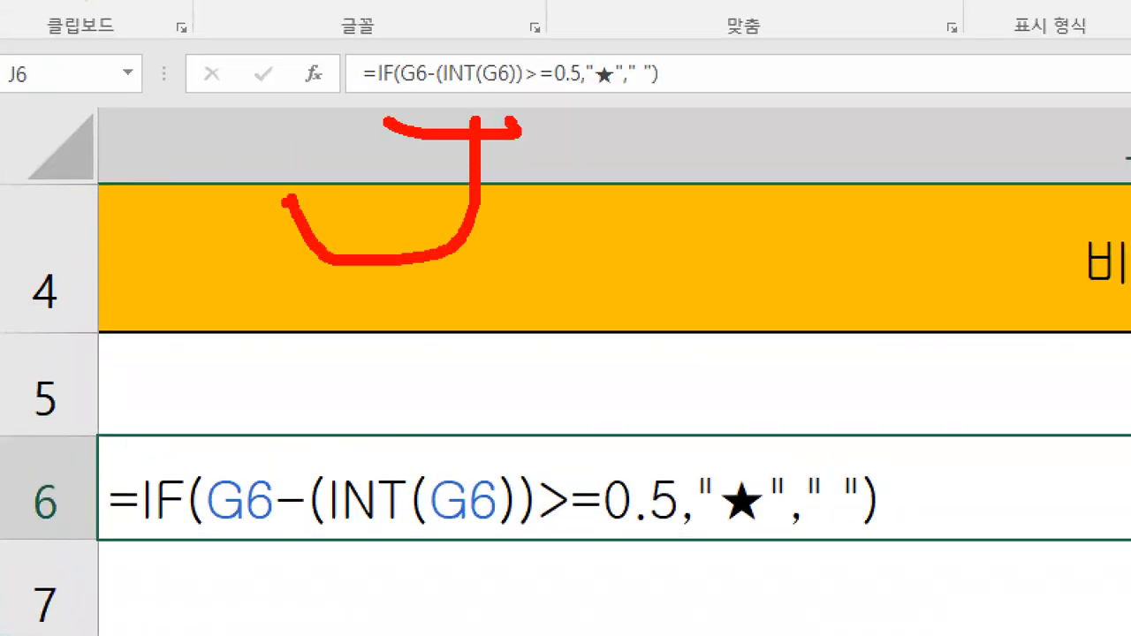
mouse_move(89, 420)
mouse_down()
mouse_move(62, 541)
mouse_move(48, 499)
mouse_up()
drag(111, 543, 963, 530)
- Draw a blank-space box enclosed in quotation marks beside the end of the J6 formula
drag(973, 446, 965, 474)
drag(996, 446, 988, 468)
drag(1069, 439, 1094, 461)
drag(1099, 438, 1101, 466)
click(1033, 508)
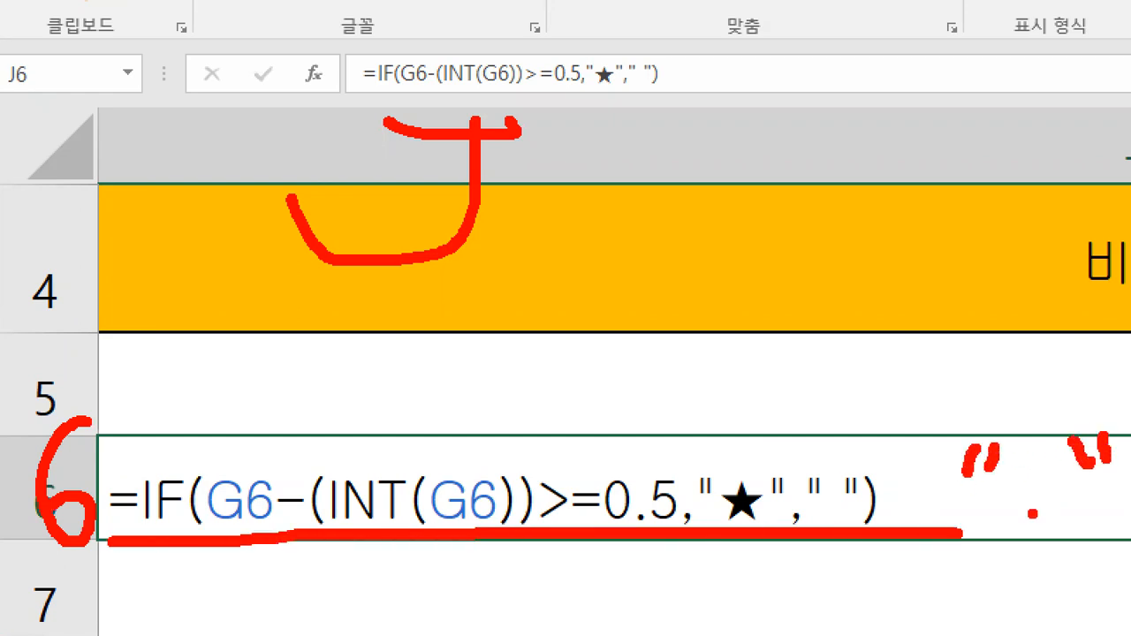
mouse_move(1018, 534)
mouse_down()
mouse_move(1080, 509)
mouse_move(1016, 537)
mouse_up()
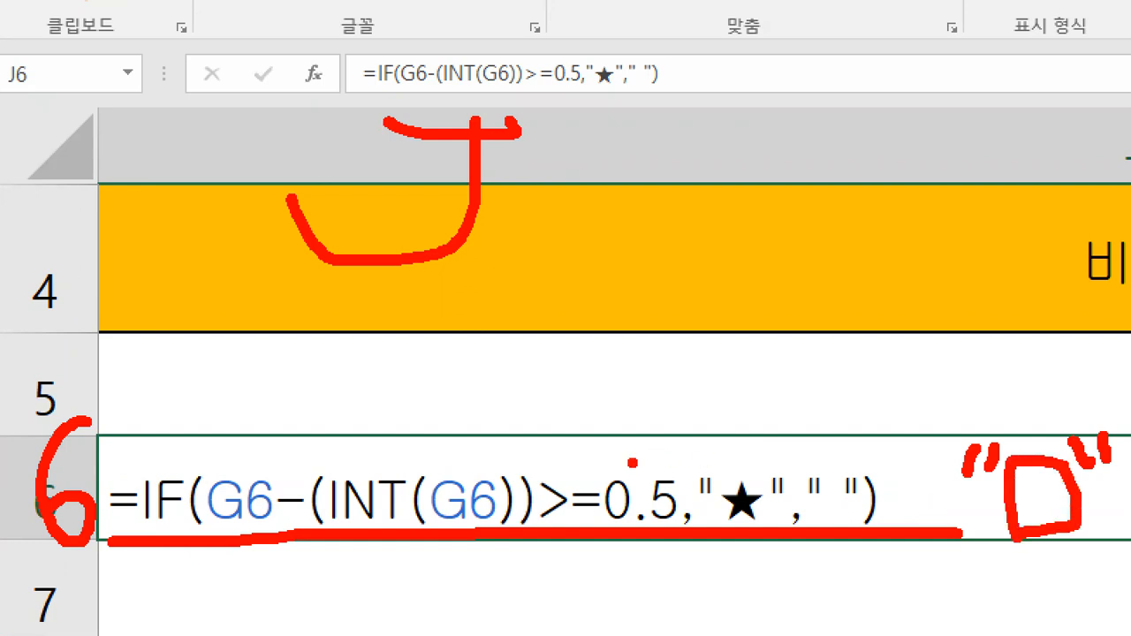
- Handwrite the comparison 0.3≥0.5 in red above the J6 formula
mouse_move(389, 389)
mouse_down()
mouse_move(426, 446)
mouse_move(387, 389)
mouse_up()
click(442, 459)
mouse_move(463, 397)
mouse_down()
mouse_move(505, 429)
mouse_move(469, 465)
mouse_up()
mouse_move(552, 364)
mouse_down()
mouse_move(573, 382)
mouse_move(564, 428)
mouse_move(601, 435)
mouse_up()
drag(551, 462, 590, 456)
mouse_move(638, 399)
mouse_down()
mouse_move(618, 424)
mouse_move(665, 415)
mouse_move(642, 382)
mouse_up()
click(700, 442)
mouse_move(714, 364)
mouse_down()
mouse_move(767, 431)
mouse_move(738, 447)
mouse_up()
drag(712, 367, 776, 366)
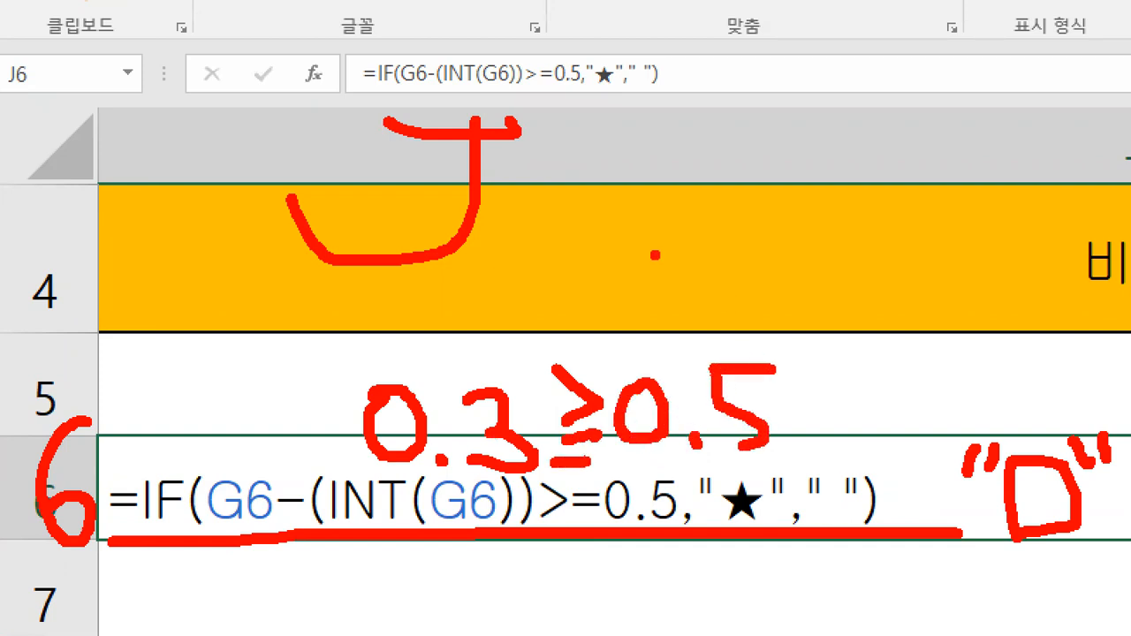
- Circle the ★ and blank arguments in the formula, and draw an arrow from the blank one with handwritten quotation marks around it
mouse_move(749, 525)
mouse_down()
mouse_move(740, 461)
mouse_move(764, 520)
mouse_move(694, 552)
mouse_up()
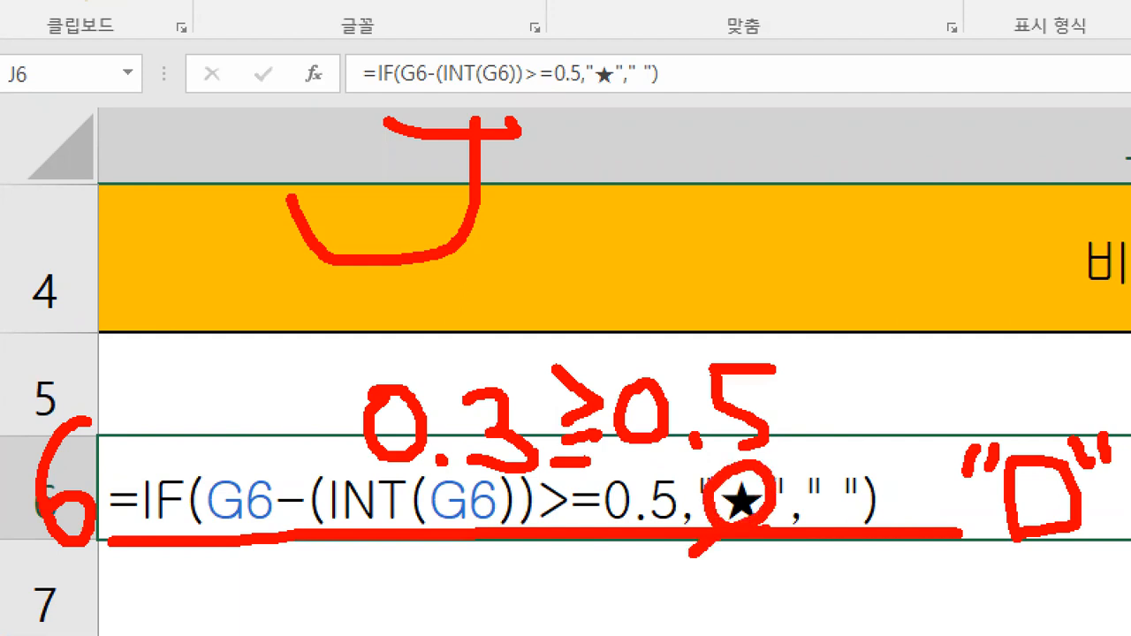
mouse_move(821, 343)
mouse_down()
mouse_move(818, 380)
mouse_move(845, 371)
mouse_up()
mouse_move(935, 327)
mouse_down()
mouse_move(928, 362)
mouse_move(961, 365)
mouse_up()
mouse_move(855, 545)
mouse_down()
mouse_move(806, 525)
mouse_move(876, 492)
mouse_move(835, 547)
mouse_up()
mouse_move(815, 462)
mouse_down()
mouse_move(857, 416)
mouse_move(877, 452)
mouse_up()
drag(891, 369, 908, 404)
drag(929, 398, 919, 436)
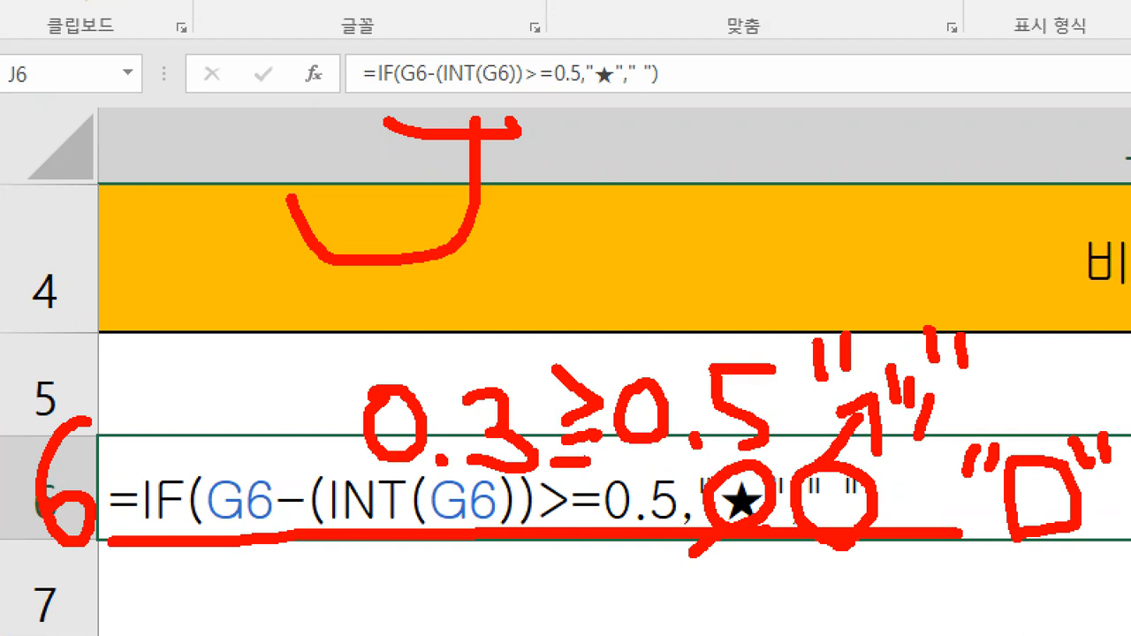
- Draw a small red arrow pointing at the start of the J6 formula, then clear the annotations
drag(104, 594, 137, 570)
mouse_move(99, 563)
mouse_down()
mouse_move(142, 562)
mouse_move(145, 597)
mouse_up()
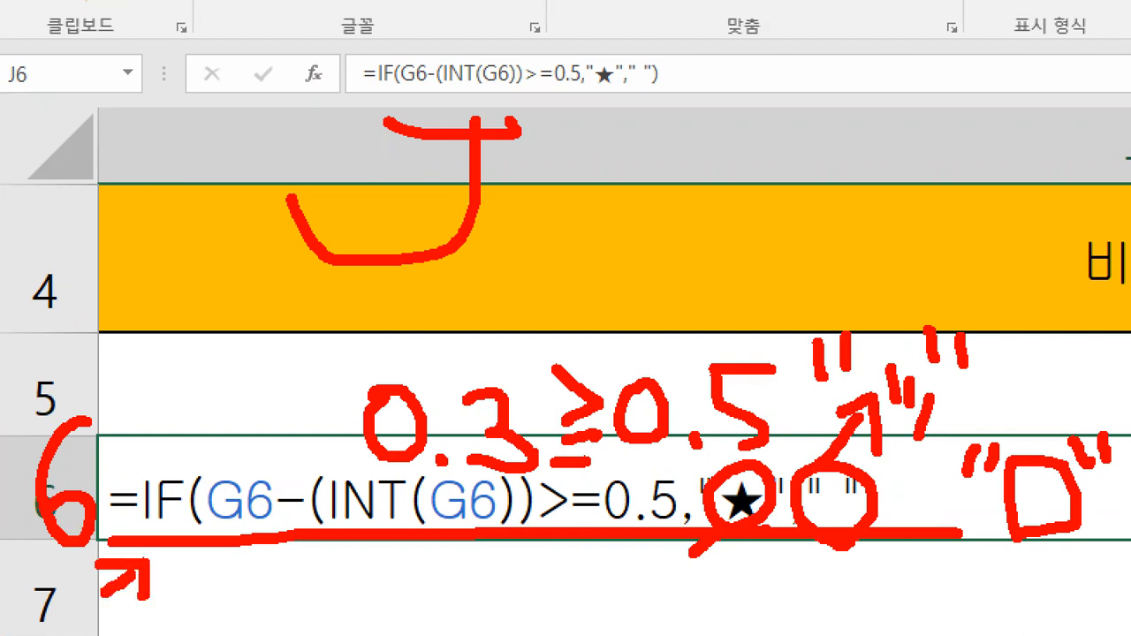
key(Escape)
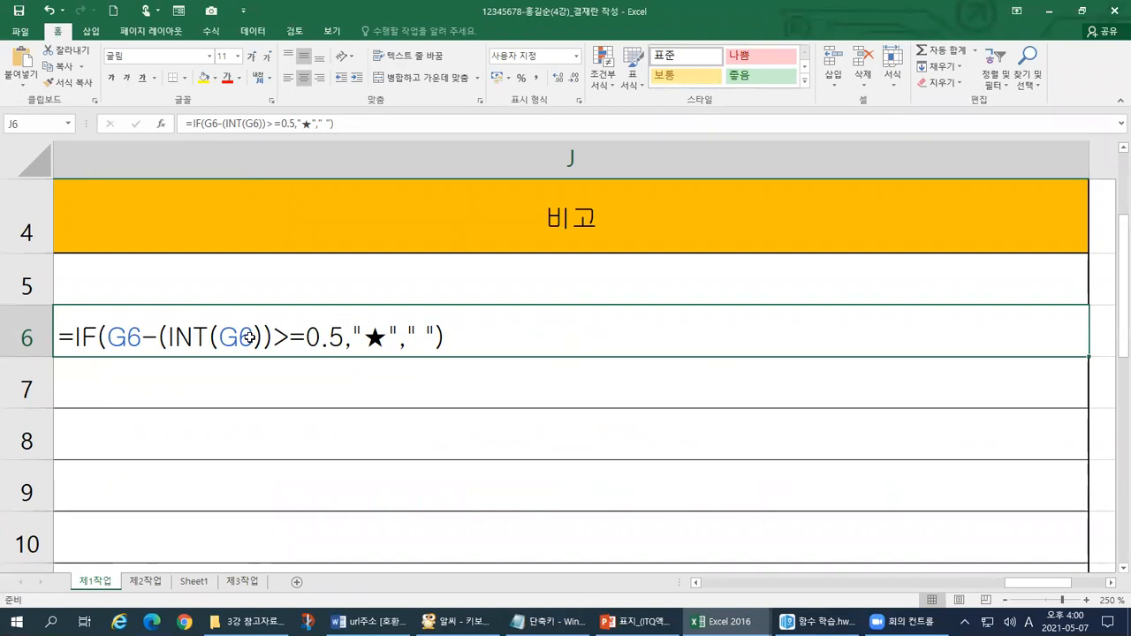
- Show calculated results to compare the row 6 업데이트 만족도 value with its 비고 cell, then show formulas again
key(ctrl+grave)
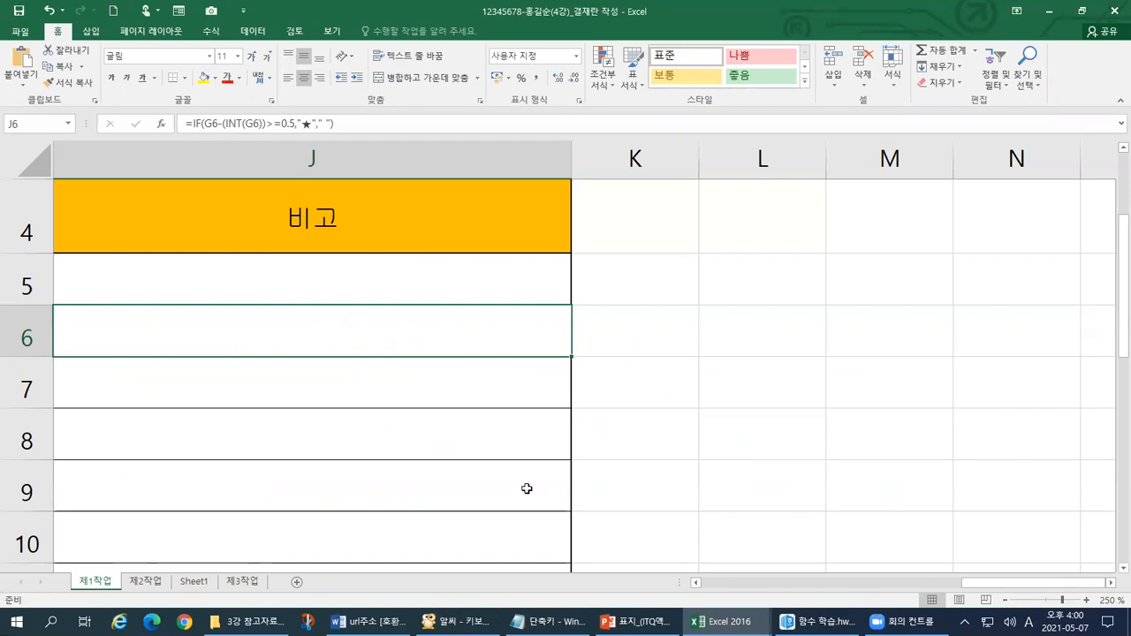
drag(1033, 583, 950, 599)
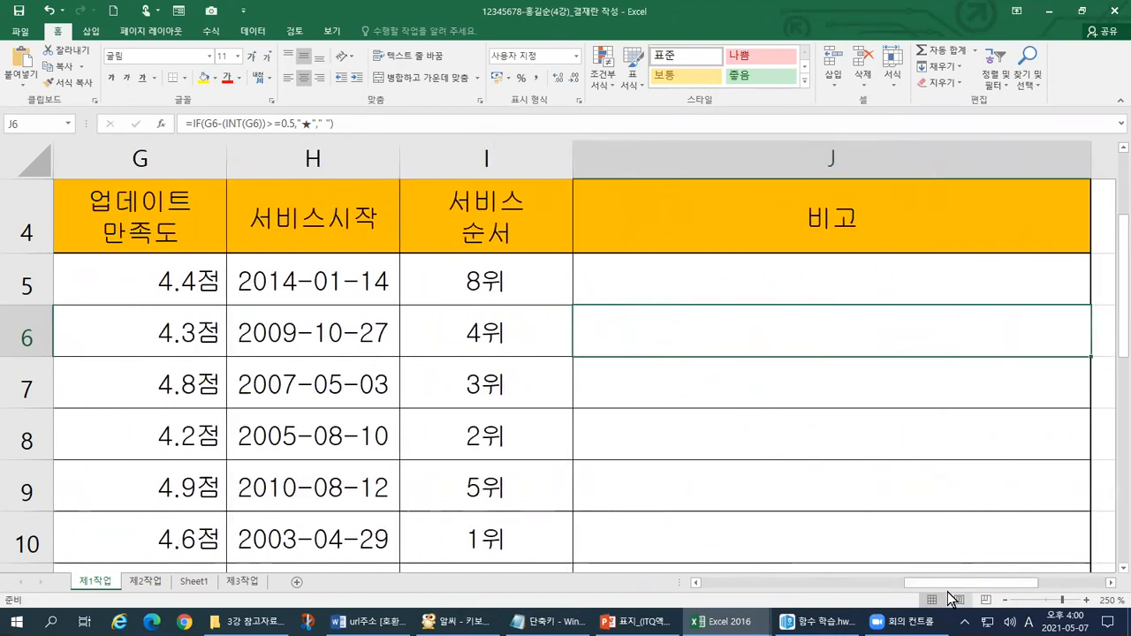
key(ctrl+grave)
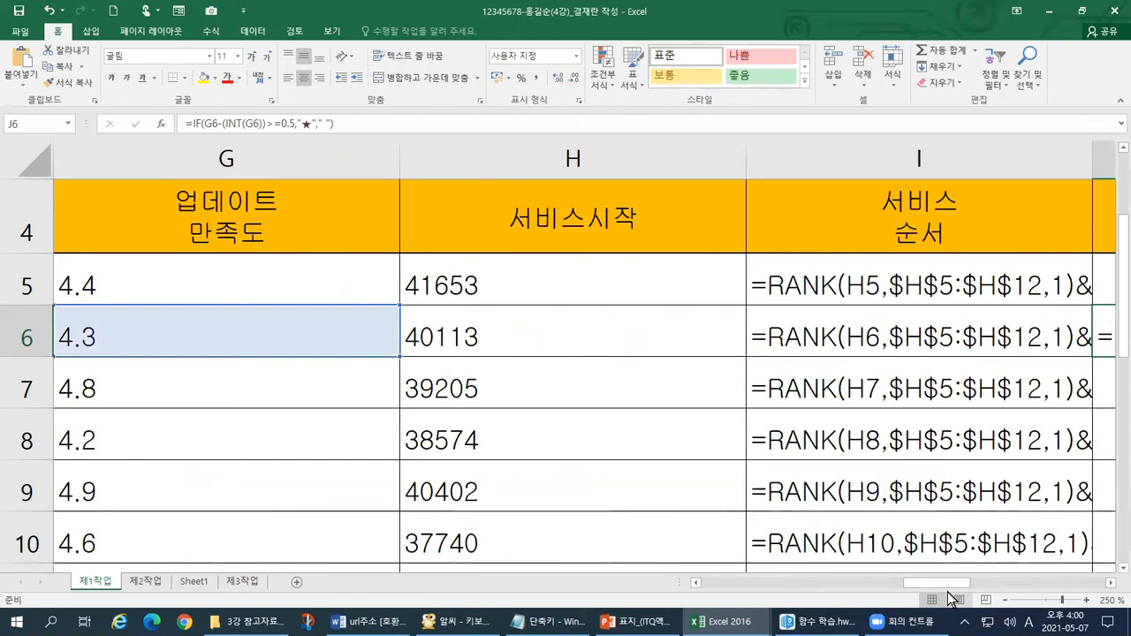
- Mark the parts of the J6 IF formula with red pen strokes beneath it, then clear them
drag(950, 583, 984, 589)
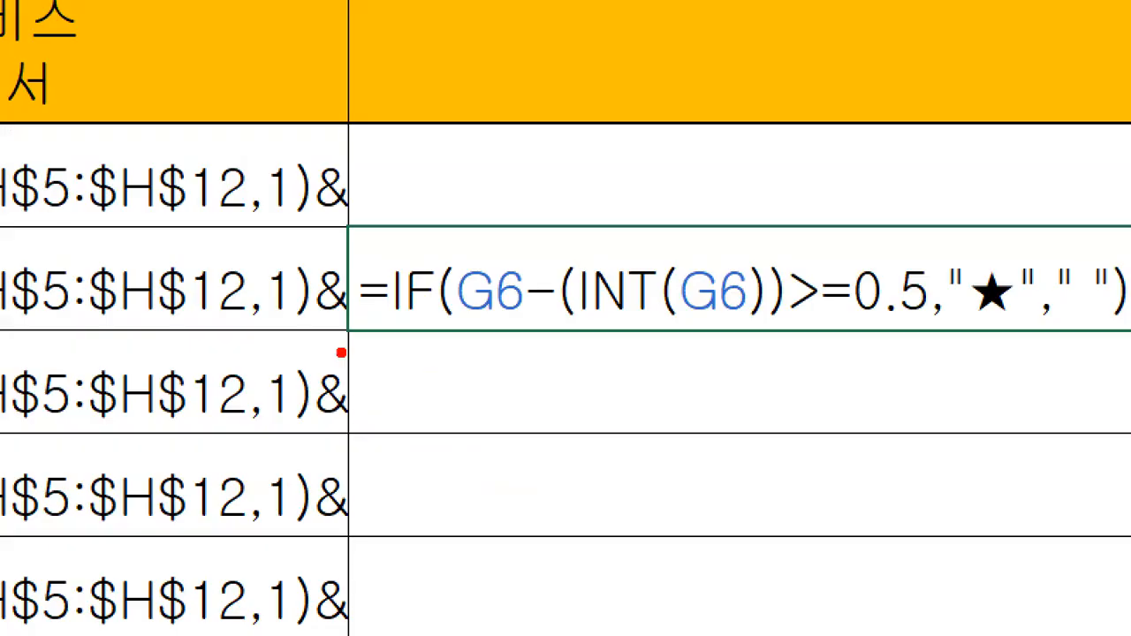
mouse_move(386, 360)
mouse_down()
mouse_move(791, 359)
mouse_move(533, 516)
mouse_up()
drag(878, 393, 595, 578)
drag(1023, 437, 842, 586)
drag(1129, 502, 981, 604)
key(Escape)
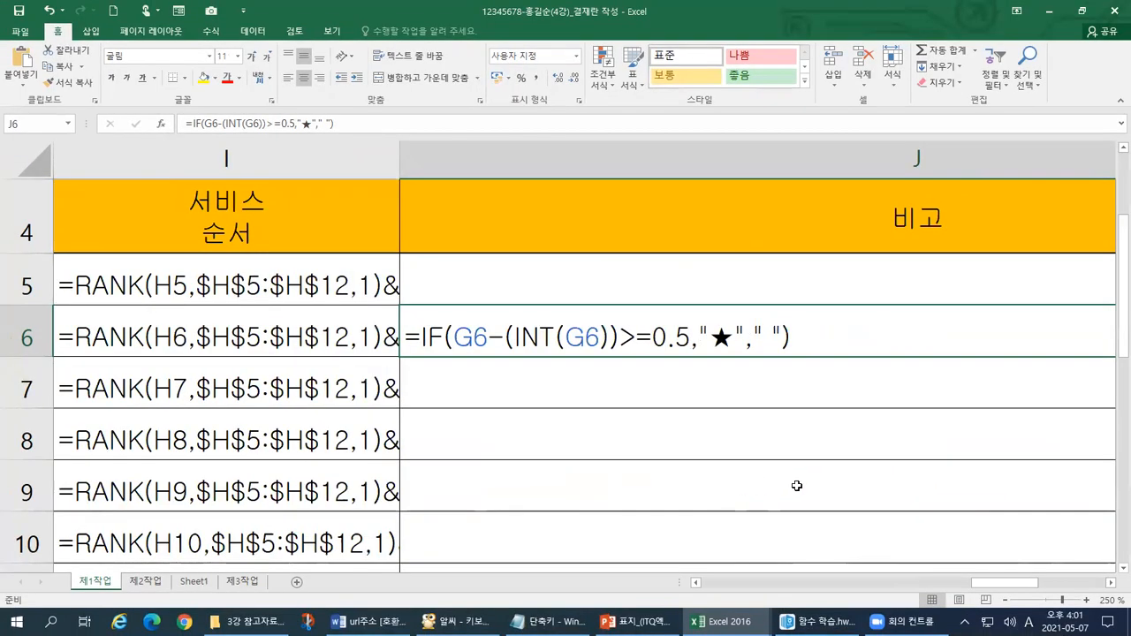
- Show calculated results, fill the J6 formula down through J12, and bring the filled 비고 column into view
key(ctrl+grave)
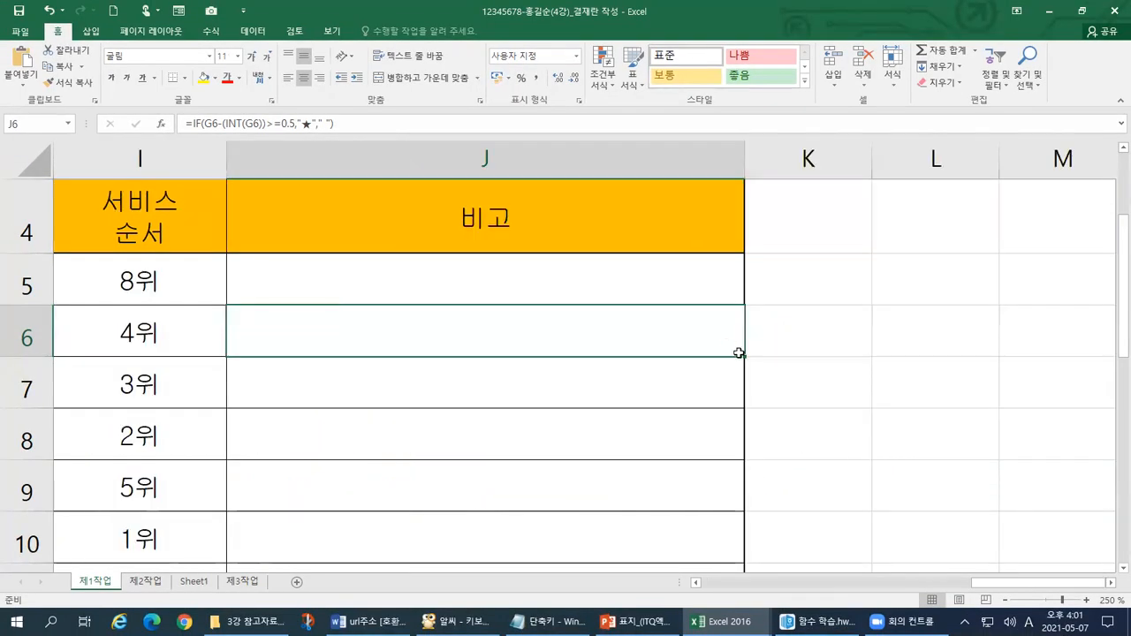
drag(744, 357, 729, 493)
scroll(729, 492, up, 2)
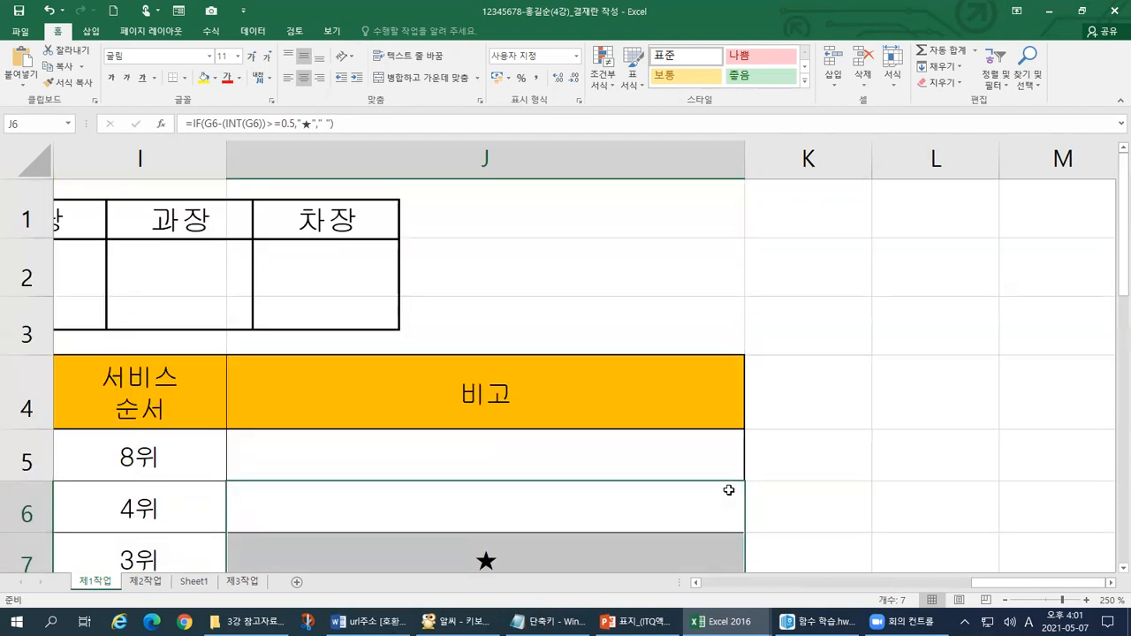
scroll(729, 490, down, 1)
scroll(729, 490, down, 1)
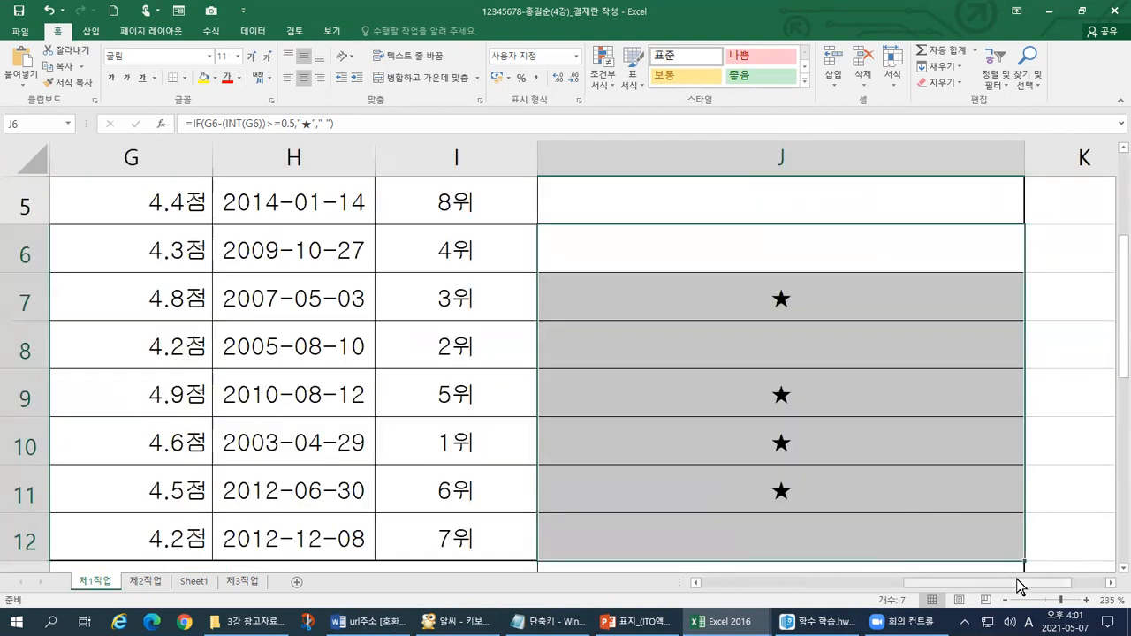
scroll(1054, 456, down, 3)
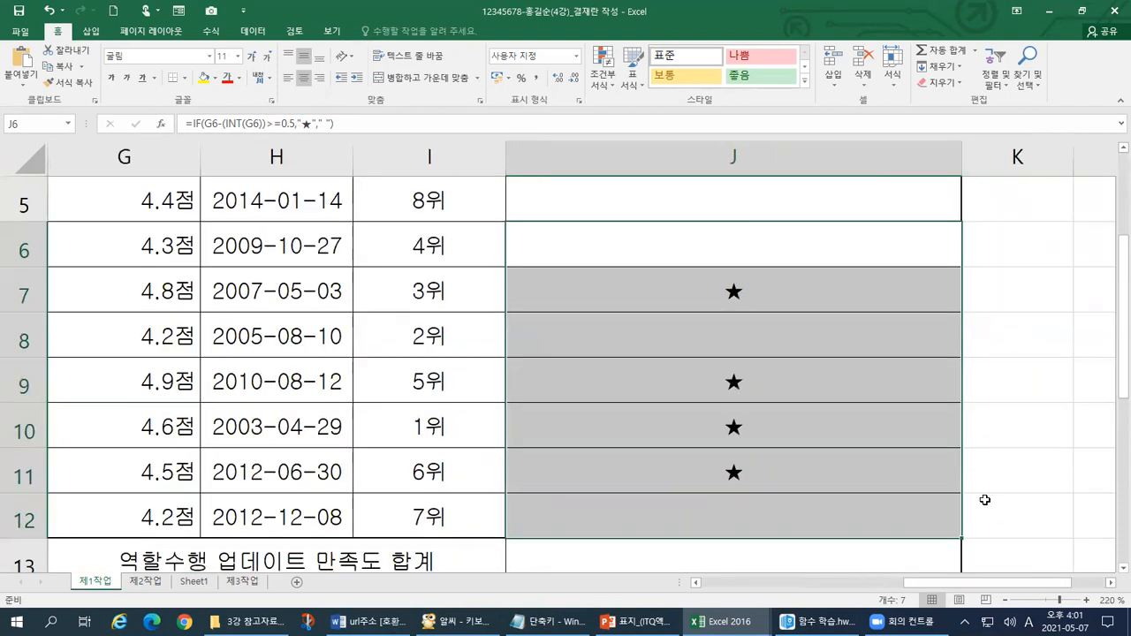
drag(1118, 414, 1121, 400)
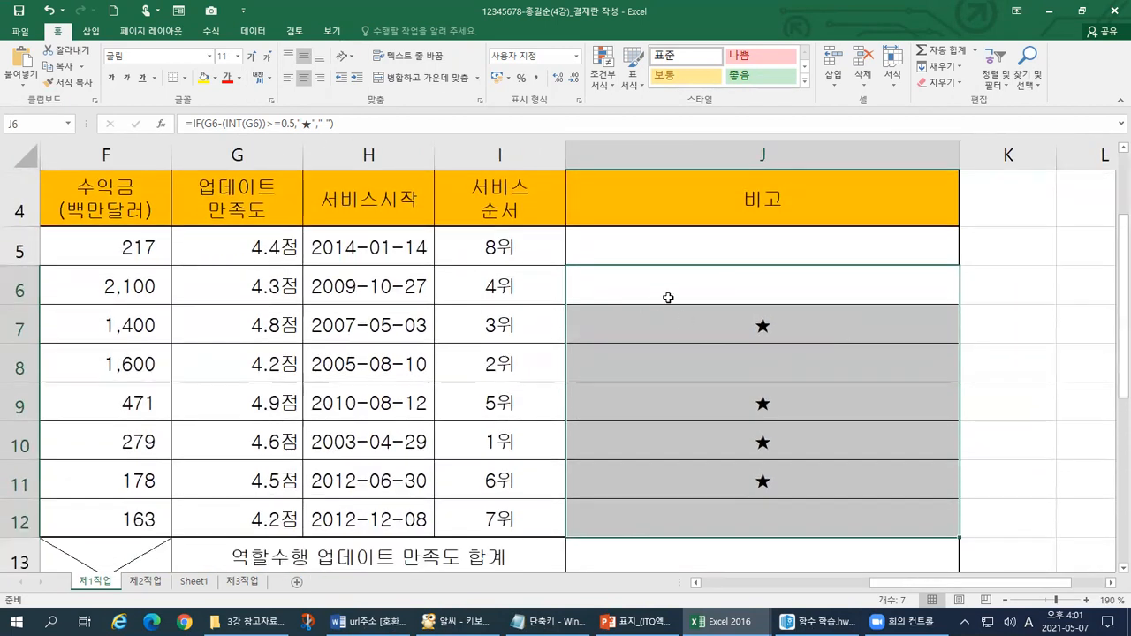
- Fill the J6 formula up into J5 and select J5 to check its formula
click(667, 283)
click(667, 249)
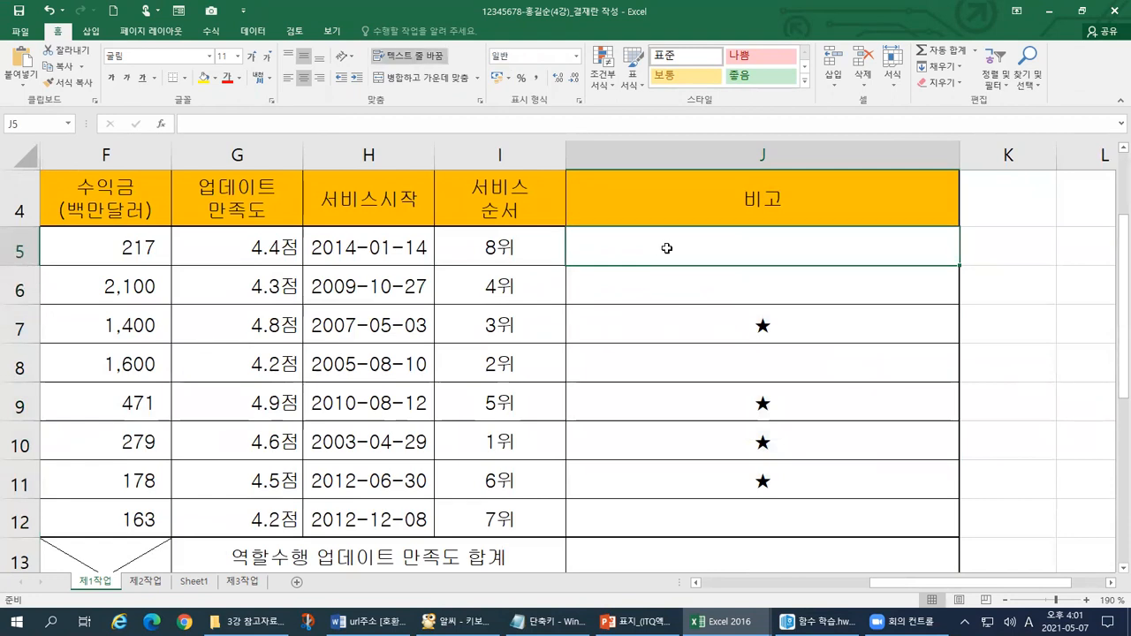
click(778, 291)
click(775, 252)
click(876, 286)
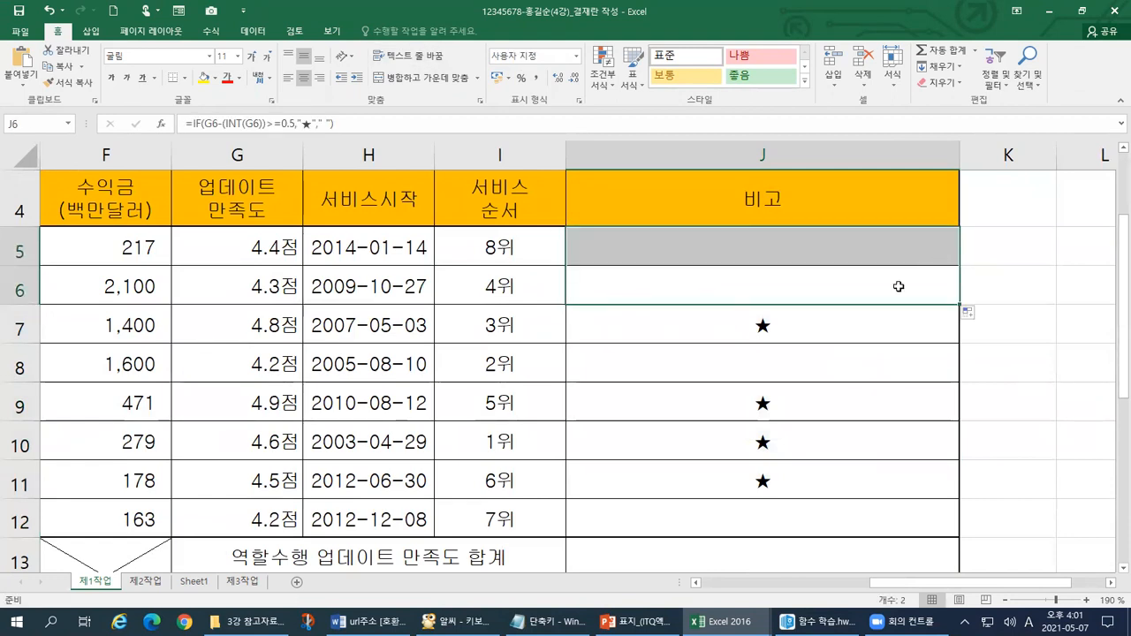
click(845, 315)
click(766, 243)
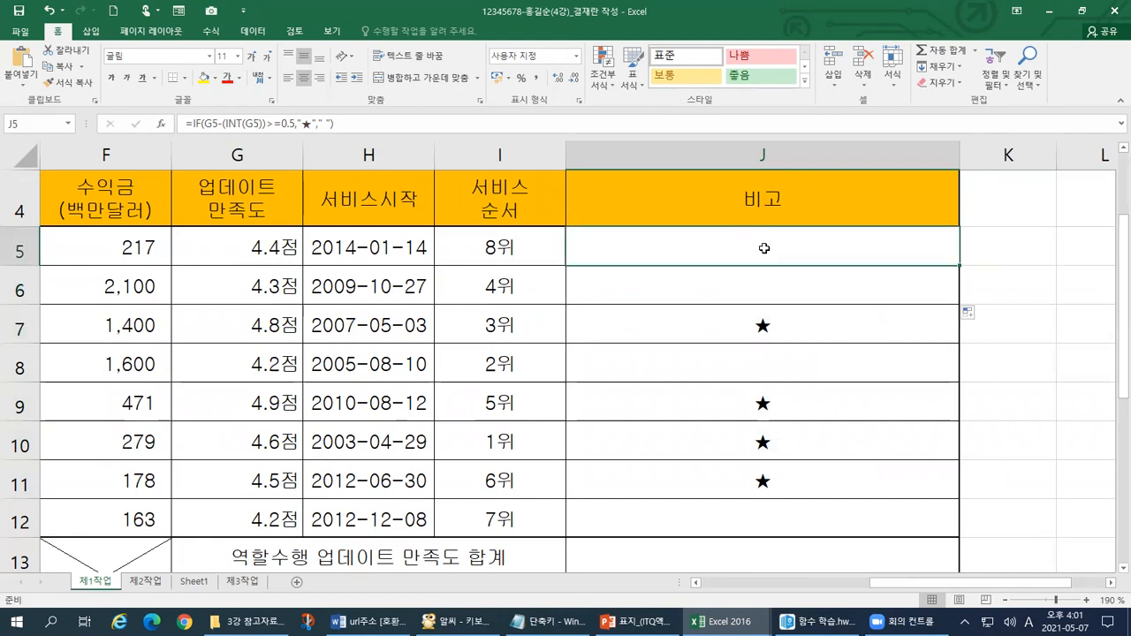
- Select J6 and mark the cell with red pen strokes, drawing a plus sign at its fill handle
click(936, 290)
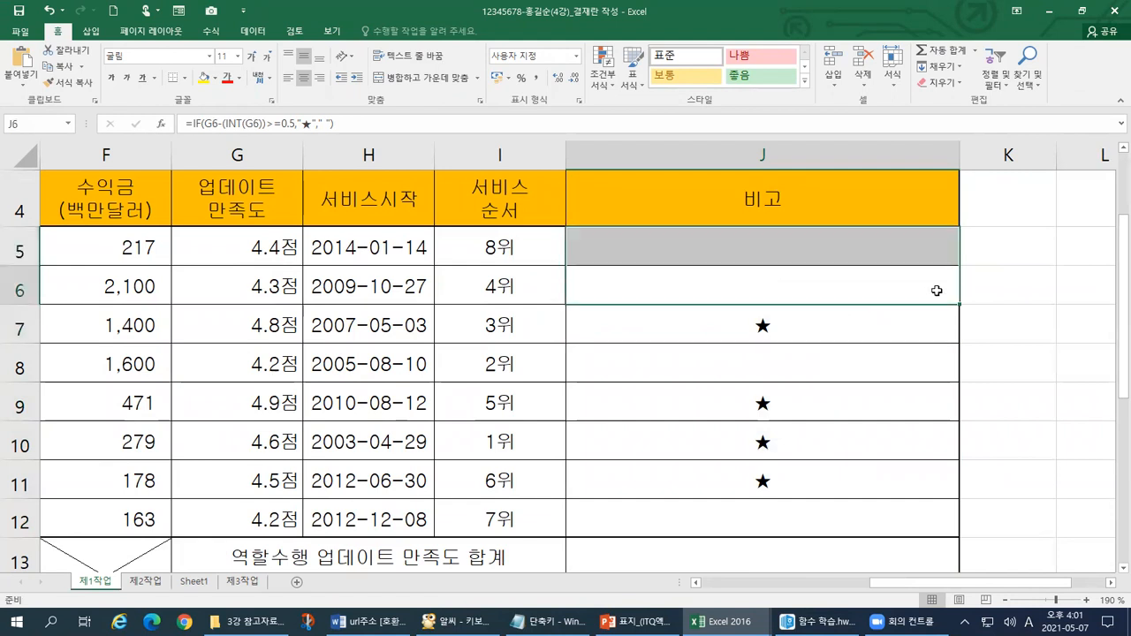
click(864, 239)
click(864, 282)
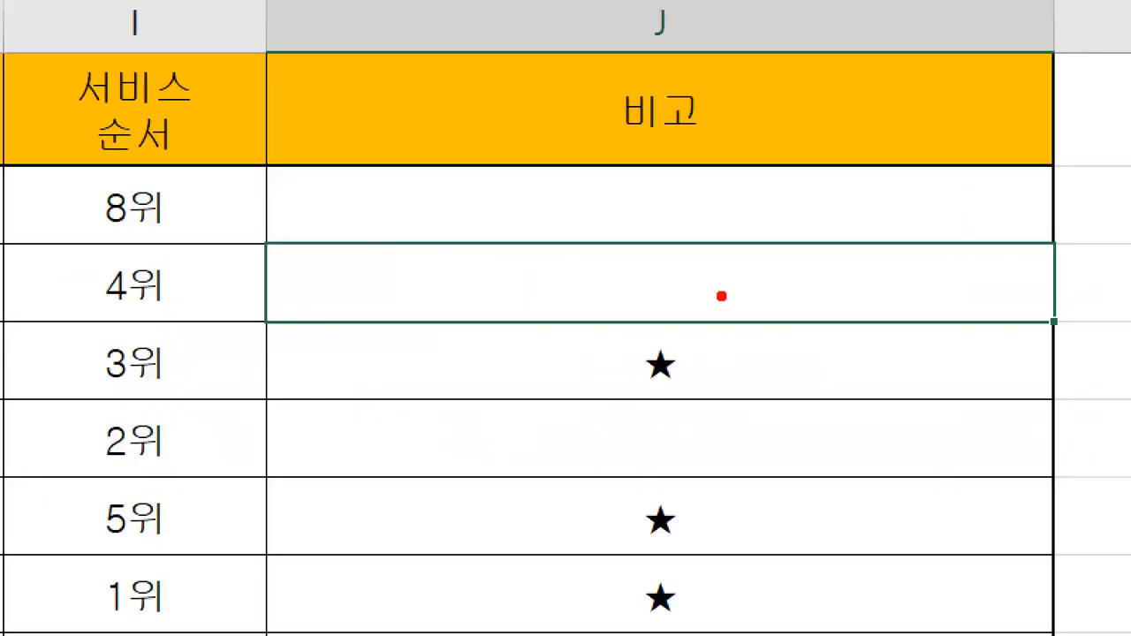
mouse_move(686, 279)
mouse_down()
mouse_move(693, 289)
mouse_move(707, 275)
mouse_up()
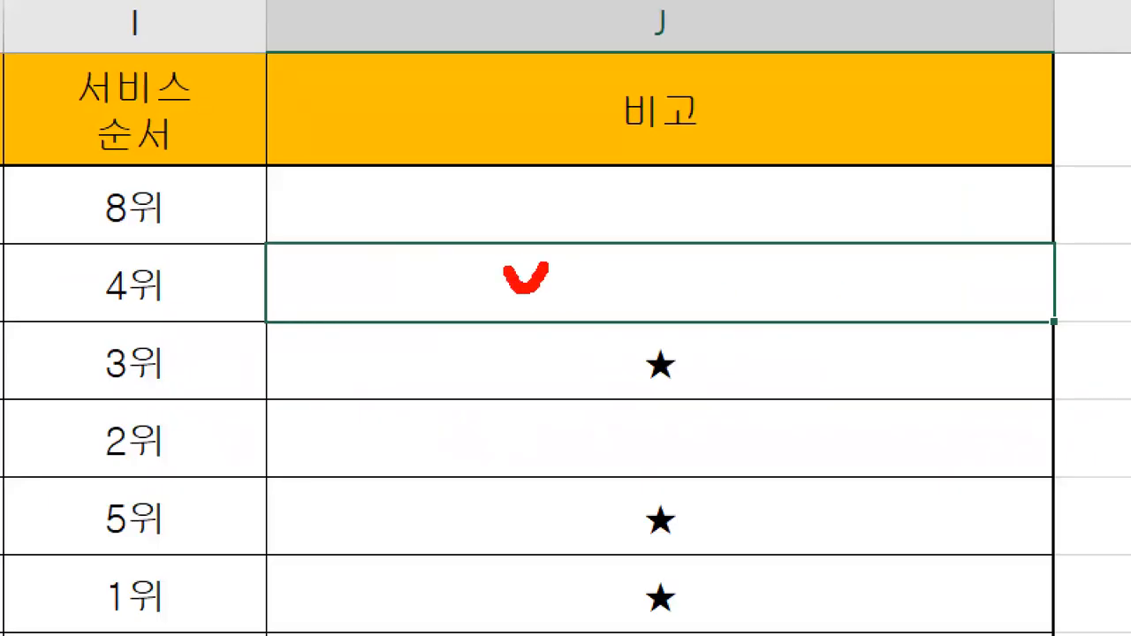
mouse_move(417, 310)
mouse_down()
mouse_move(846, 311)
mouse_move(884, 255)
mouse_move(852, 320)
mouse_up()
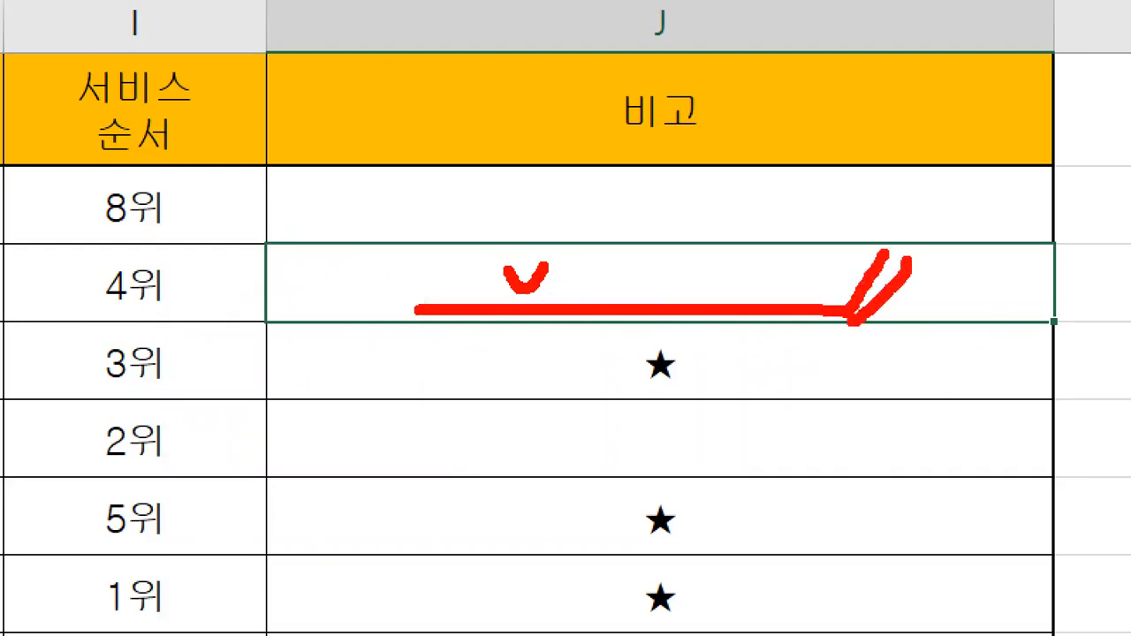
drag(1022, 322, 1092, 322)
drag(1058, 282, 1057, 331)
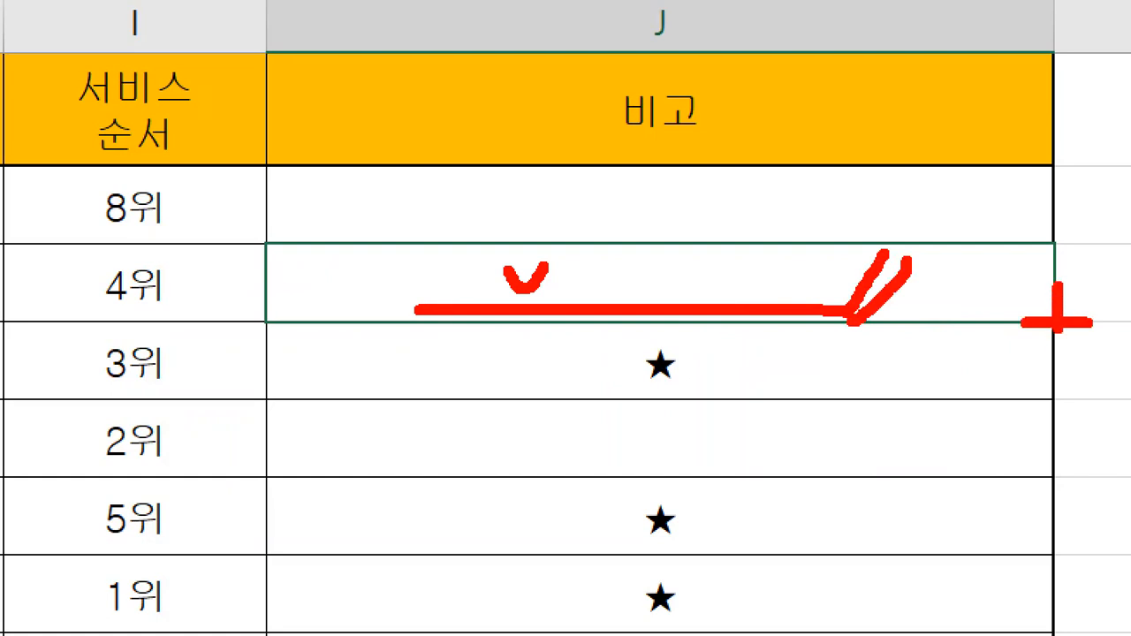
- Draw red slashes over the filled cells below J6 and circle the ★ results in the 비고 column
drag(809, 346, 727, 501)
drag(836, 390, 757, 592)
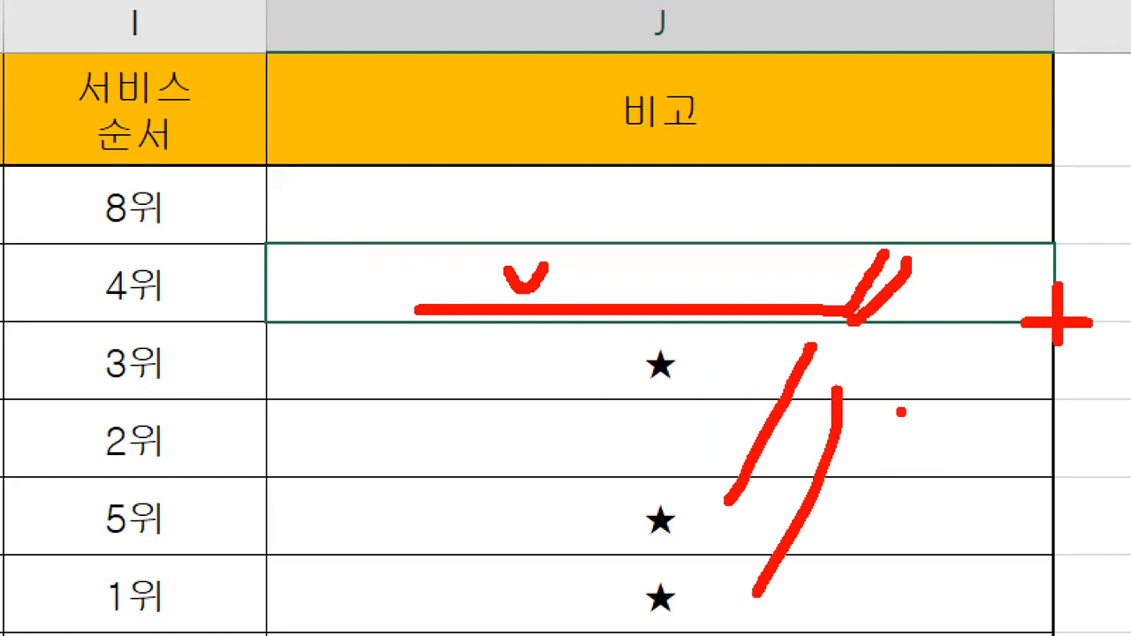
drag(919, 405, 810, 616)
drag(935, 508, 821, 631)
mouse_move(659, 391)
mouse_down()
mouse_move(626, 394)
mouse_move(672, 344)
mouse_move(664, 389)
mouse_up()
mouse_move(676, 520)
mouse_down()
mouse_move(661, 496)
mouse_move(669, 533)
mouse_up()
mouse_move(680, 619)
mouse_down()
mouse_move(688, 591)
mouse_move(664, 618)
mouse_up()
- Add red quotation marks in J8, outline the blank J5 result, draw an upward arrow beside it, then clear the marks
mouse_move(482, 428)
mouse_down()
mouse_move(534, 412)
mouse_move(548, 431)
mouse_up()
drag(562, 413, 562, 430)
mouse_move(638, 410)
mouse_down()
mouse_move(648, 433)
mouse_move(665, 427)
mouse_up()
mouse_move(636, 225)
mouse_down()
mouse_move(586, 221)
mouse_move(654, 212)
mouse_move(647, 237)
mouse_up()
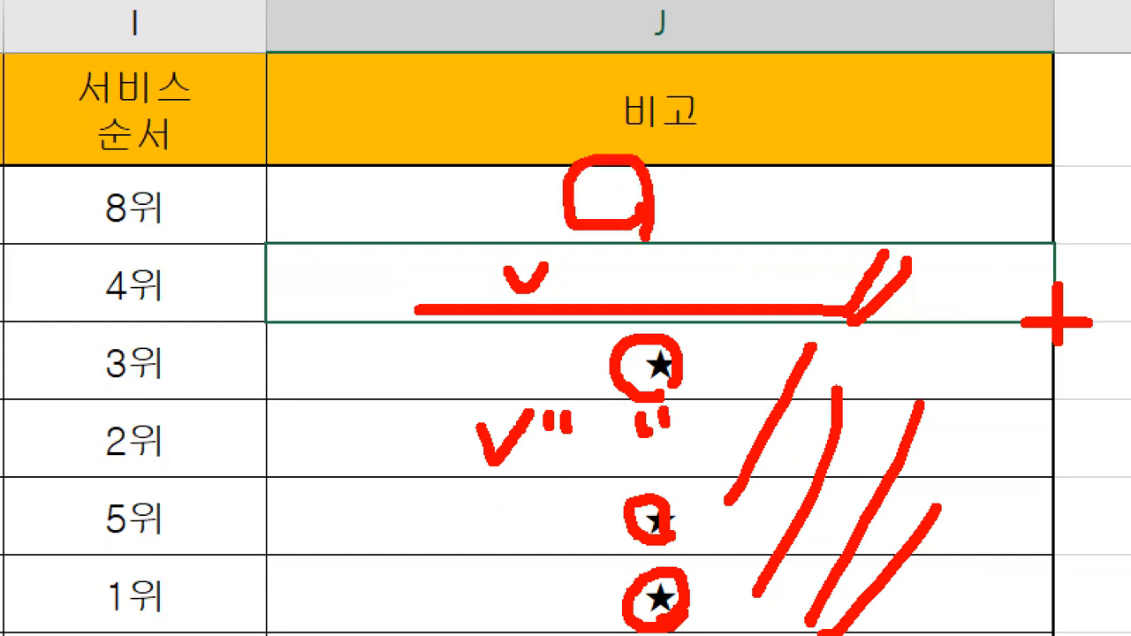
mouse_move(1012, 278)
mouse_down()
mouse_move(997, 191)
mouse_move(972, 235)
mouse_up()
drag(1003, 201, 1046, 232)
key(Escape)
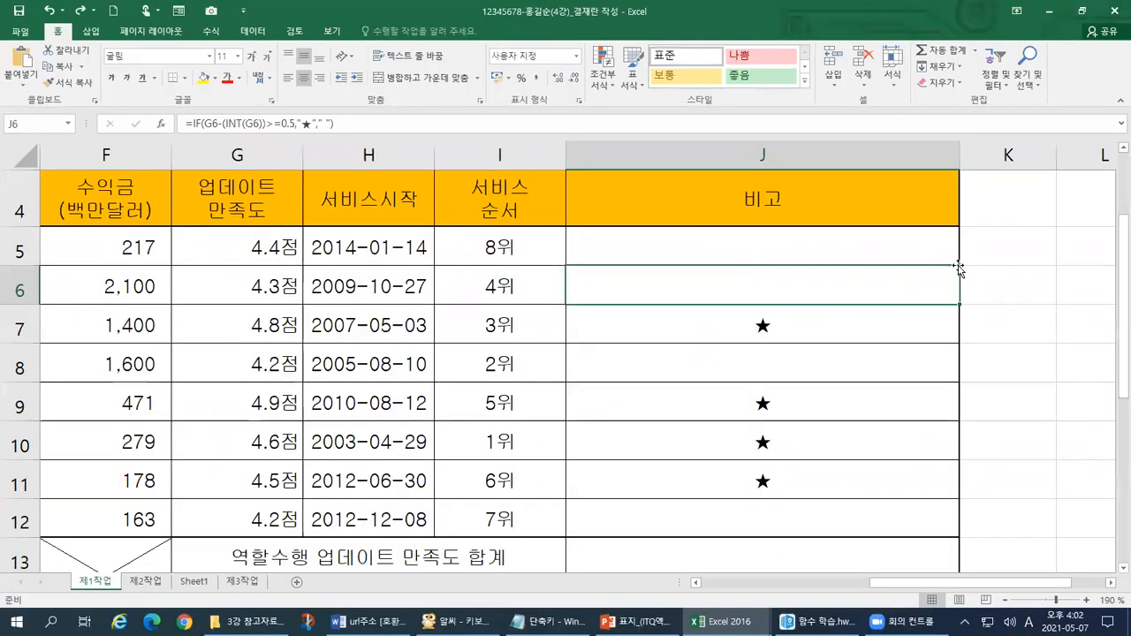
- Handwrite a red note with quotation marks and a comma across J6 in the zoomed view
key(ctrl+1)
mouse_move(690, 265)
mouse_down()
mouse_move(669, 323)
mouse_move(698, 327)
mouse_up()
mouse_move(703, 304)
mouse_down()
mouse_move(741, 303)
mouse_move(713, 344)
mouse_up()
drag(750, 258, 756, 342)
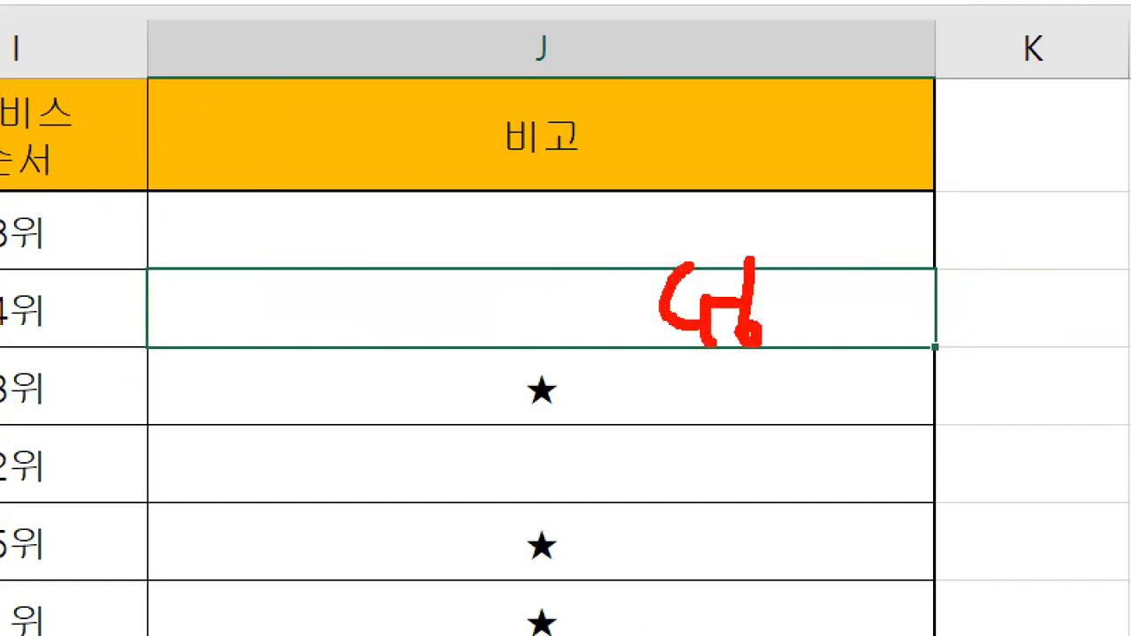
drag(360, 280, 359, 300)
drag(374, 278, 374, 301)
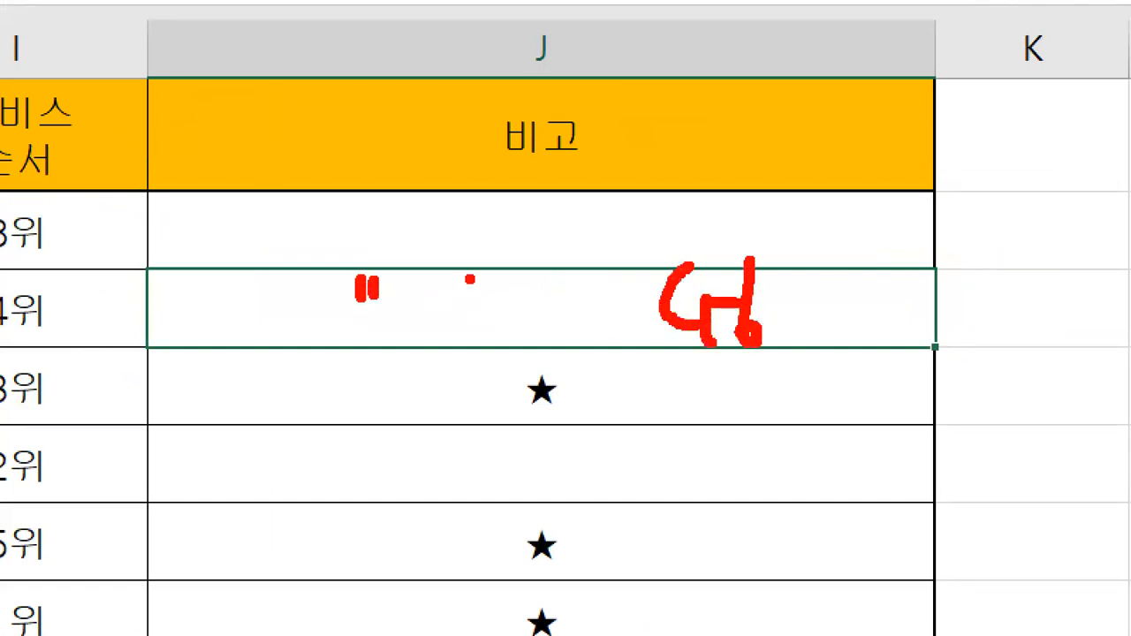
drag(470, 276, 473, 300)
drag(492, 274, 497, 301)
drag(386, 341, 433, 341)
mouse_move(435, 293)
mouse_down()
mouse_move(439, 347)
mouse_move(442, 281)
mouse_move(408, 356)
mouse_up()
drag(557, 281, 525, 322)
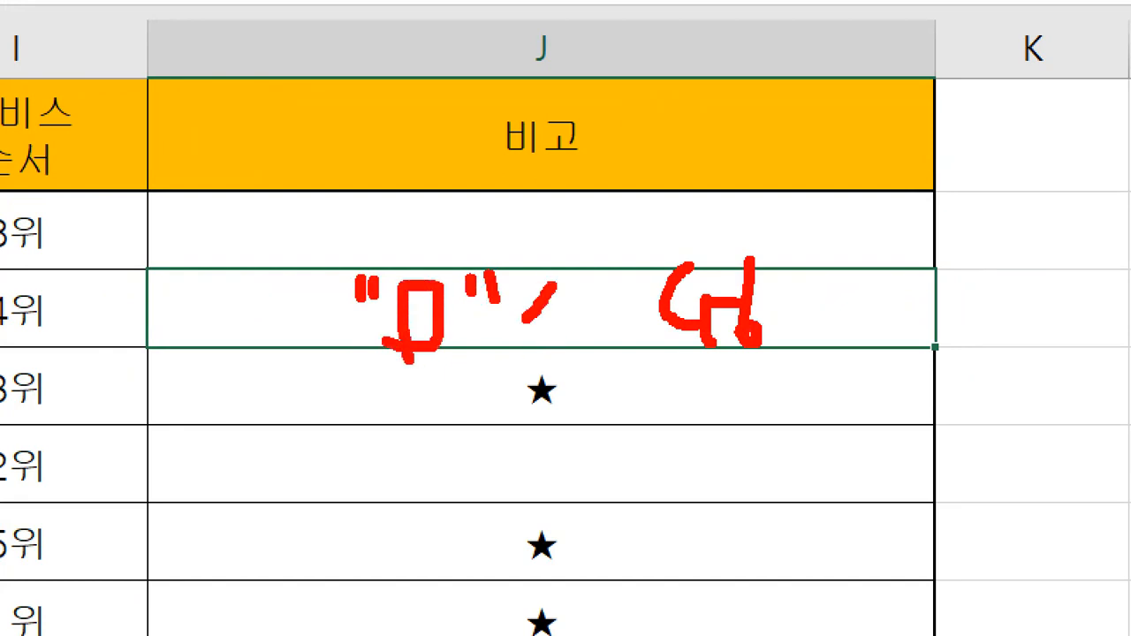
drag(618, 289, 589, 330)
drag(625, 336, 626, 366)
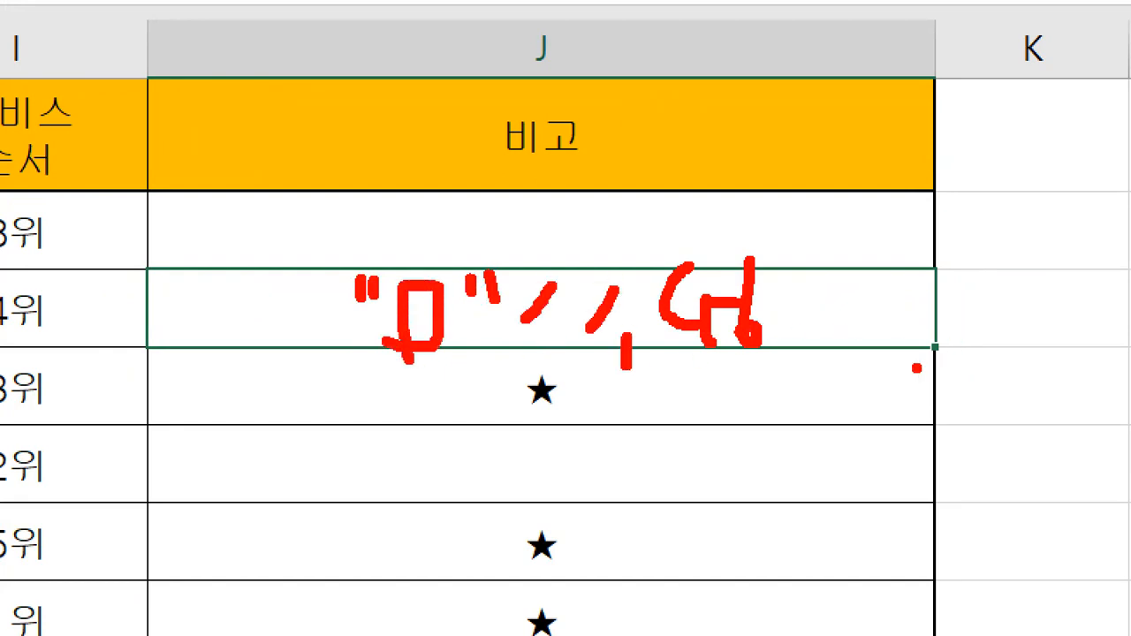
- Draw a plus sign and upward arrow at J6's fill handle, add handwritten notes in J5, then clear the marks
drag(915, 369, 968, 363)
mouse_move(950, 322)
mouse_down()
mouse_move(951, 397)
mouse_move(953, 226)
mouse_up()
drag(937, 267, 1012, 266)
drag(801, 205, 783, 234)
mouse_move(824, 208)
mouse_down()
mouse_move(808, 244)
mouse_move(859, 255)
mouse_up()
drag(876, 223, 877, 253)
mouse_move(224, 196)
mouse_down()
mouse_move(274, 244)
mouse_move(261, 221)
mouse_move(251, 263)
mouse_up()
drag(274, 202, 260, 251)
drag(261, 213, 324, 208)
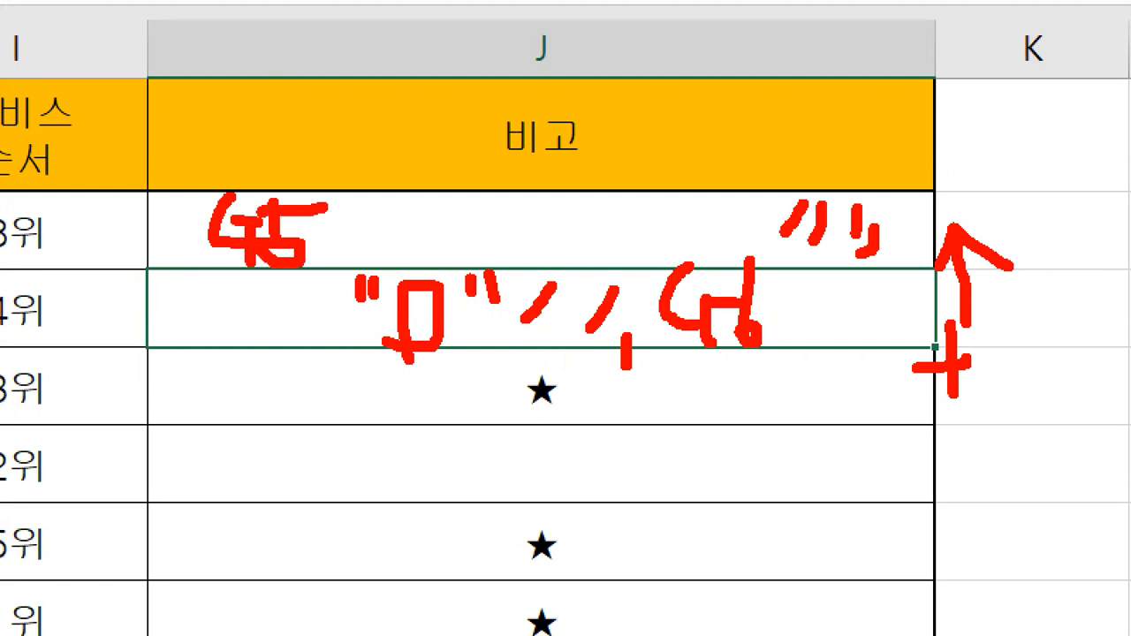
mouse_move(487, 205)
mouse_down()
mouse_move(594, 228)
mouse_move(638, 220)
mouse_up()
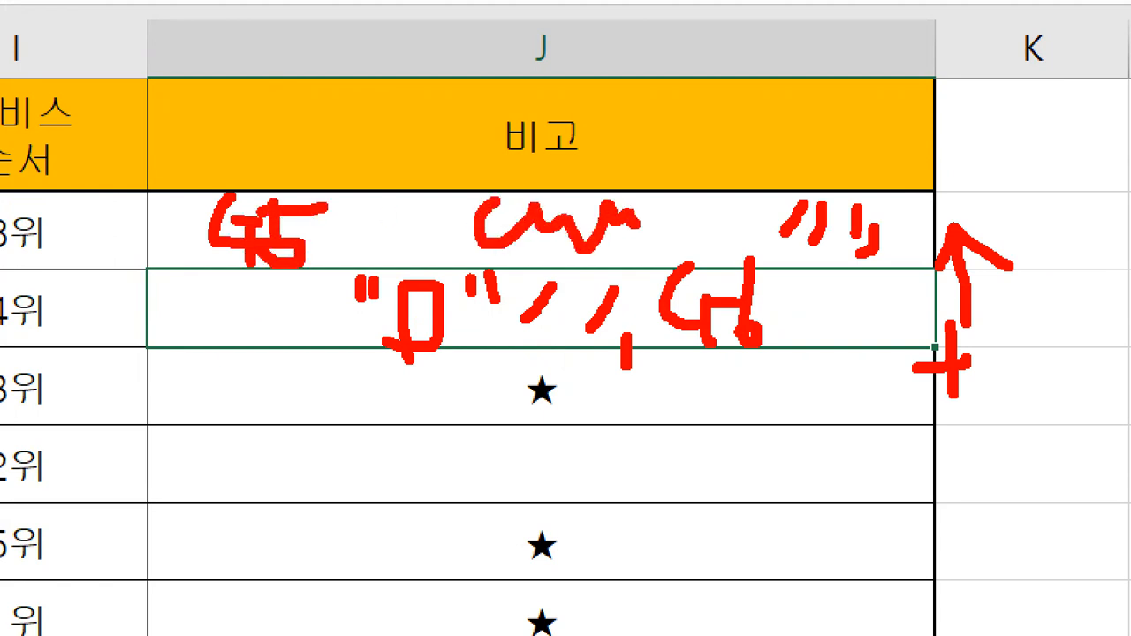
key(Escape)
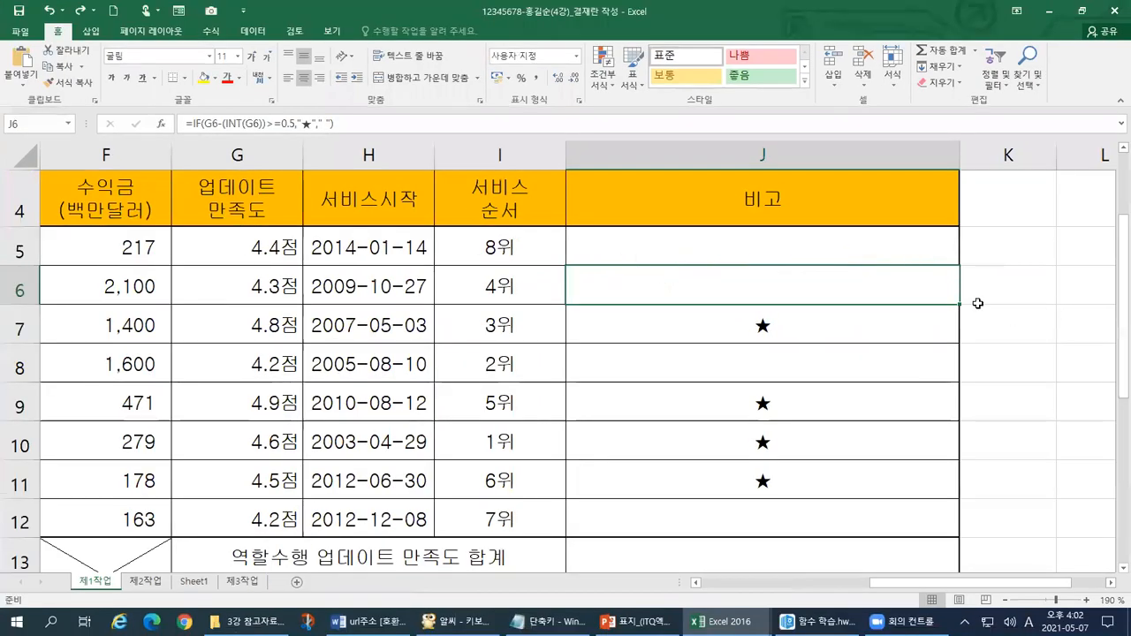
- Fill the J6 formula up into J5 again and select J5 to check its formula
drag(959, 304, 959, 230)
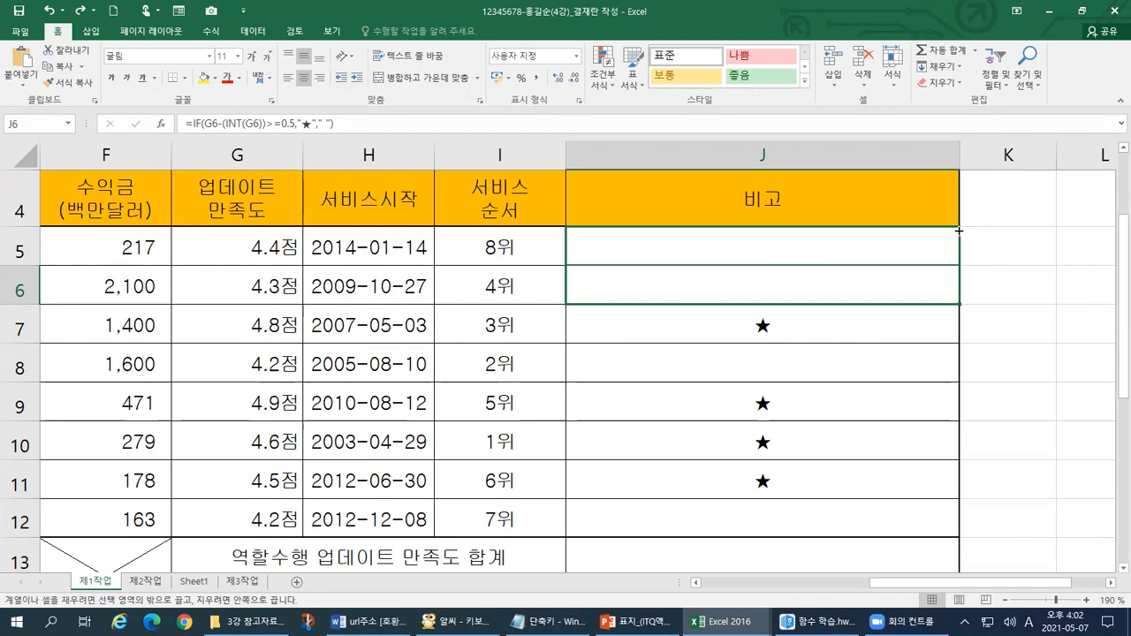
drag(959, 231, 958, 232)
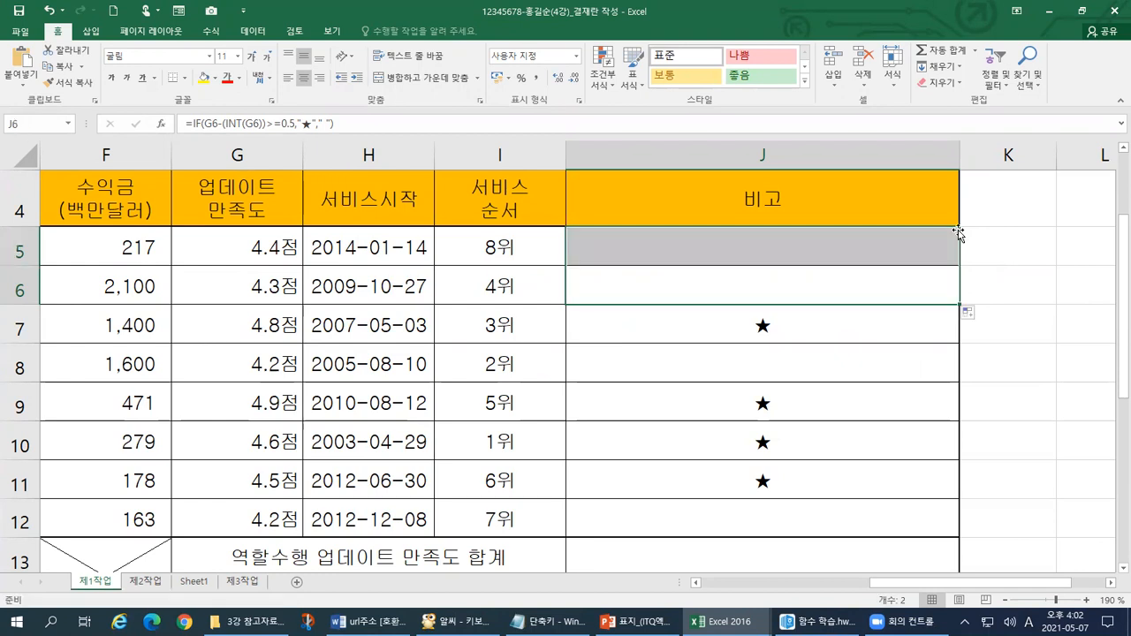
click(745, 251)
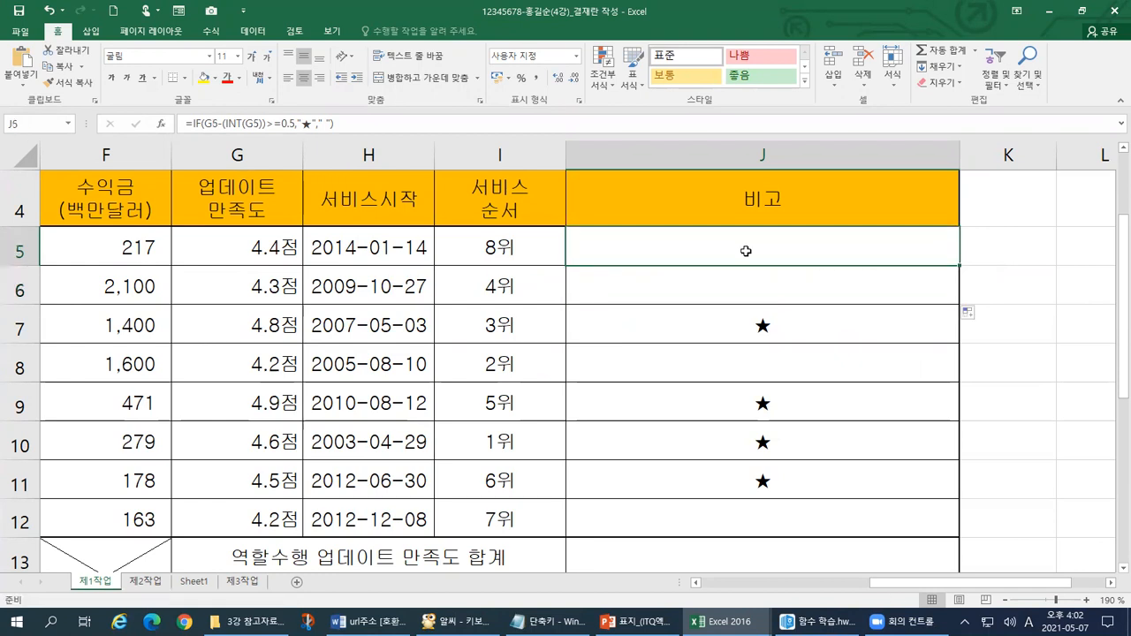
- Show formulas in the sheet, bring the 비고 column into view, and select J6
key(ctrl+grave)
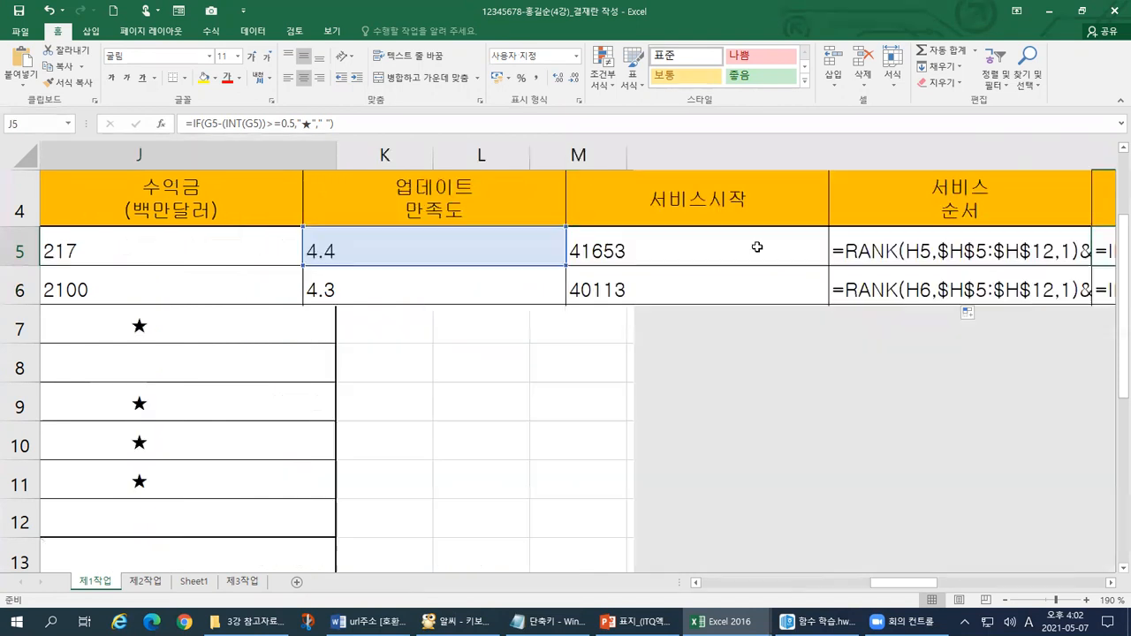
drag(933, 581, 1034, 586)
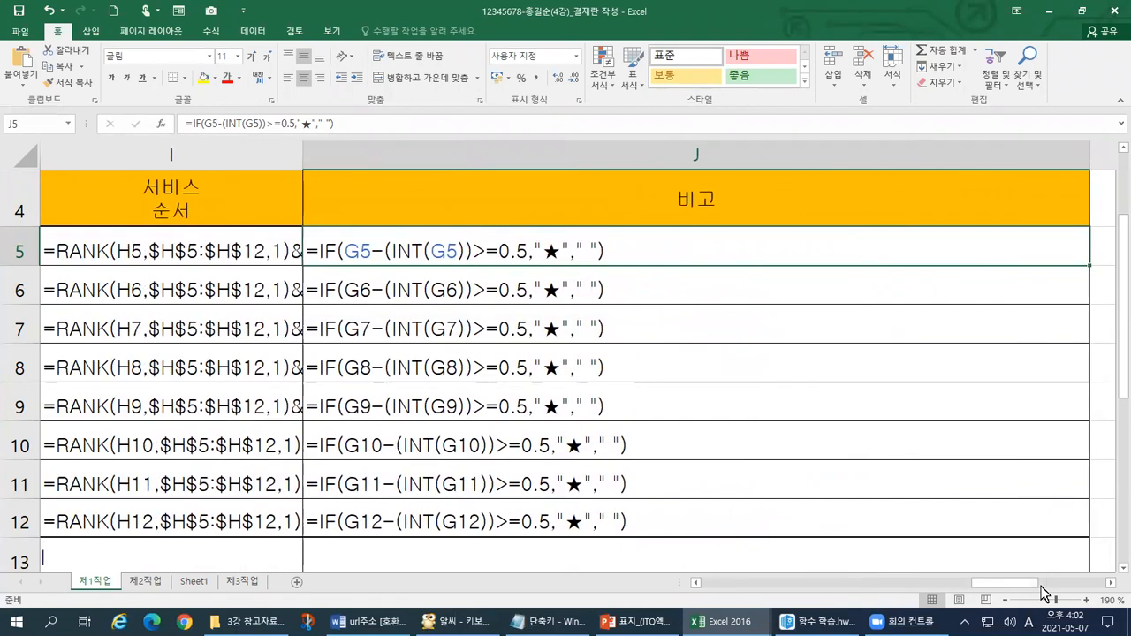
click(609, 287)
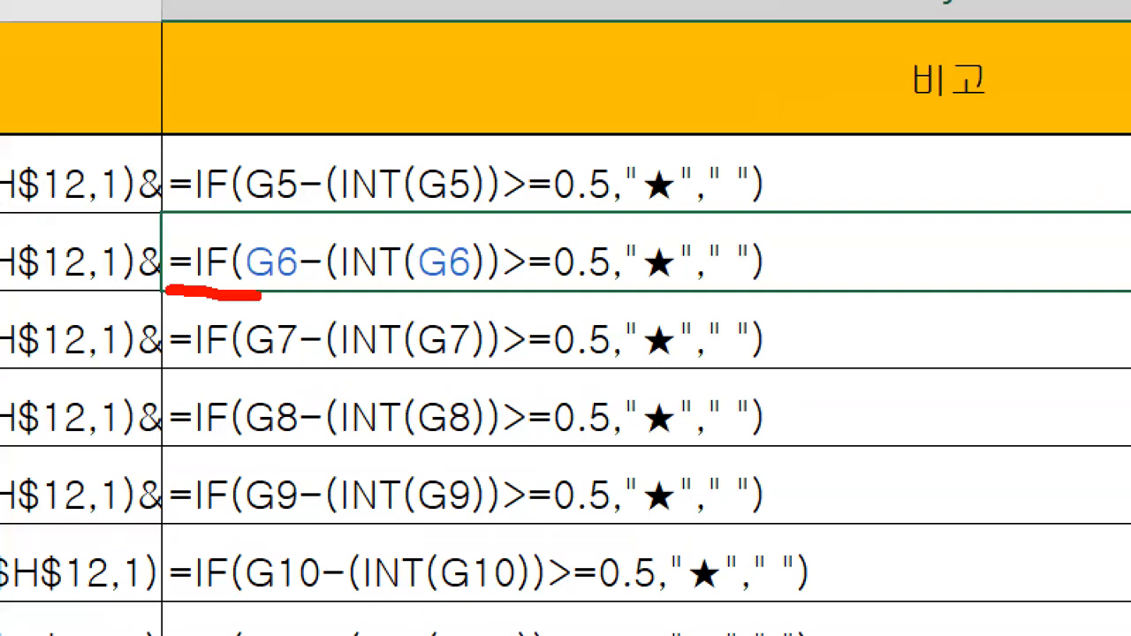
- Underline the J6 formula in red, draw arrows up and down from it, and slash through the copied formulas
drag(258, 296, 738, 303)
drag(847, 259, 854, 195)
mouse_move(856, 180)
mouse_down()
mouse_move(826, 216)
mouse_move(875, 222)
mouse_up()
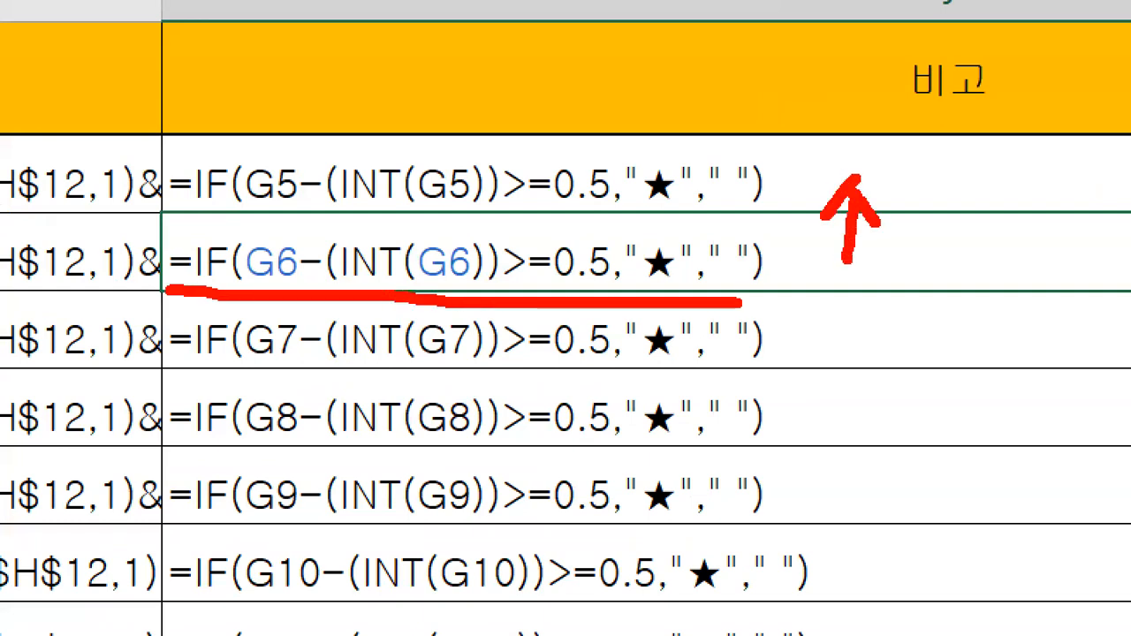
drag(819, 323, 819, 593)
mouse_move(781, 544)
mouse_down()
mouse_move(861, 566)
mouse_move(879, 546)
mouse_up()
drag(369, 333, 166, 544)
drag(527, 363, 316, 609)
drag(594, 431, 513, 603)
drag(834, 442, 711, 632)
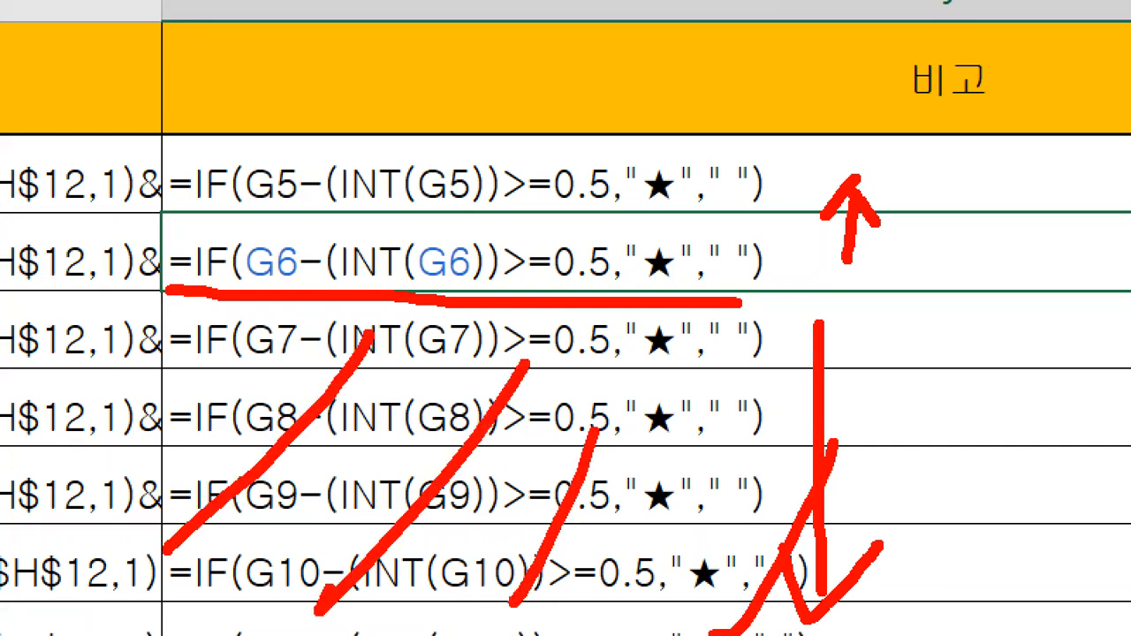
drag(237, 149, 199, 189)
drag(316, 140, 292, 182)
drag(446, 145, 424, 189)
drag(566, 166, 558, 187)
drag(676, 175, 640, 214)
- Clear the red marks, select the 비고 header, and show calculated results instead of formulas
key(Escape)
click(636, 217)
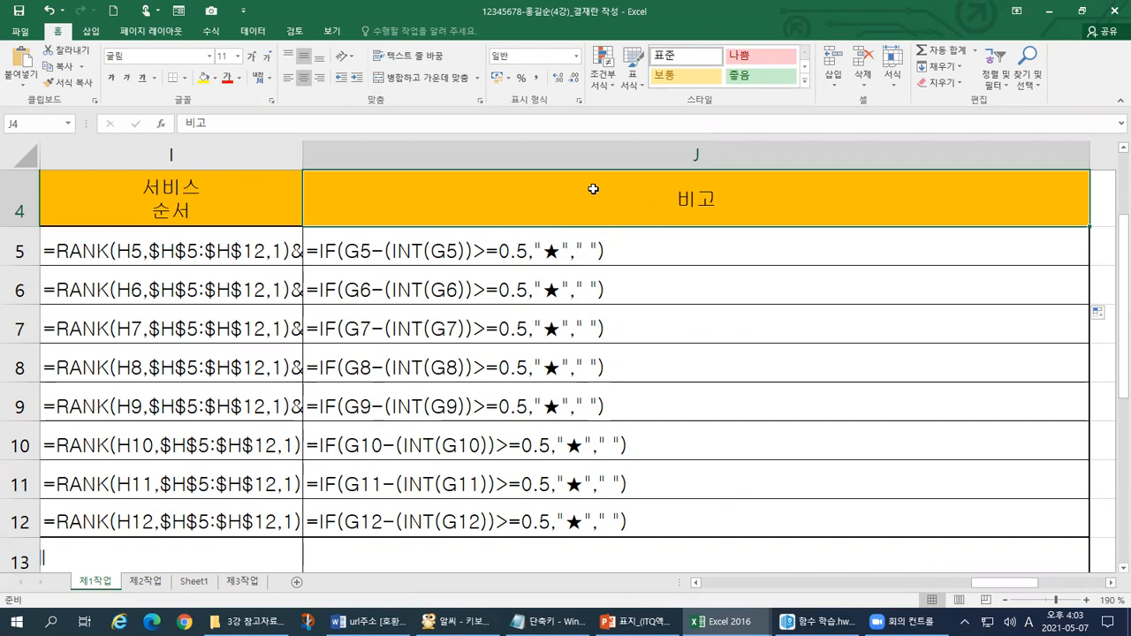
key(ctrl+grave)
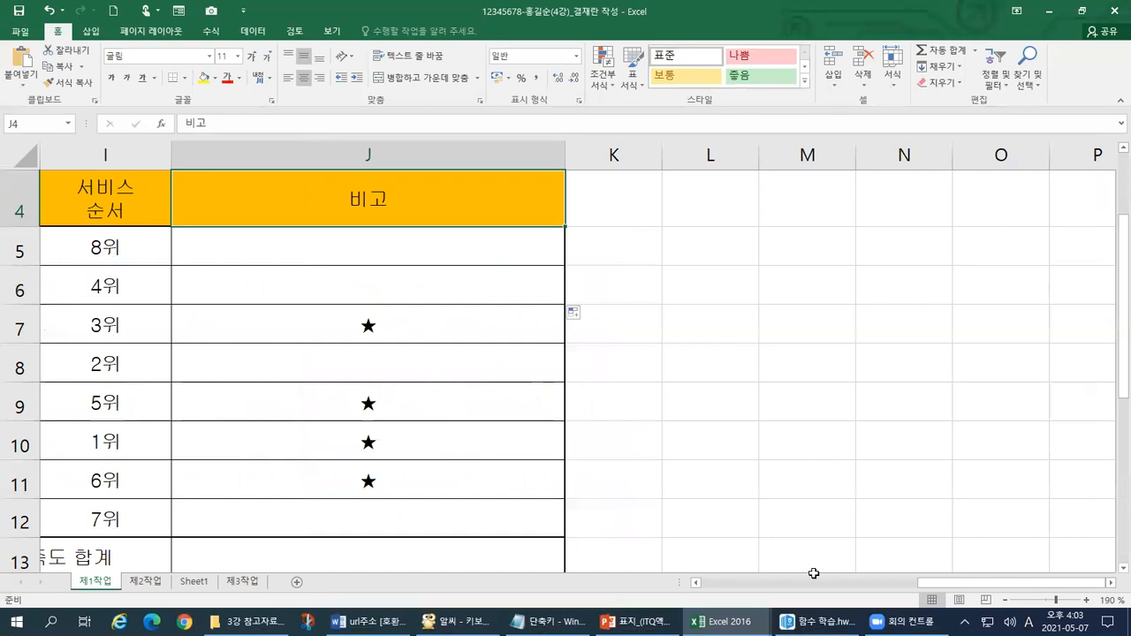
drag(957, 584, 857, 597)
- Switch to the 함수 학습.hwp document, undo the last two edits, and bring the MAX함수 section into view
click(817, 621)
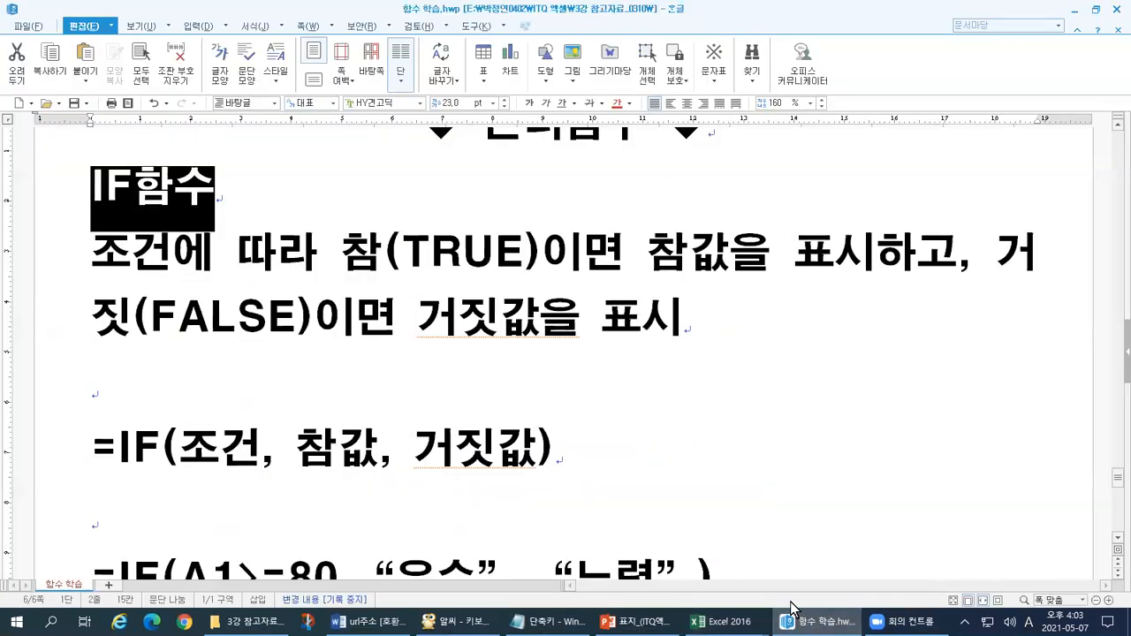
key(ctrl+z)
key(ctrl+z)
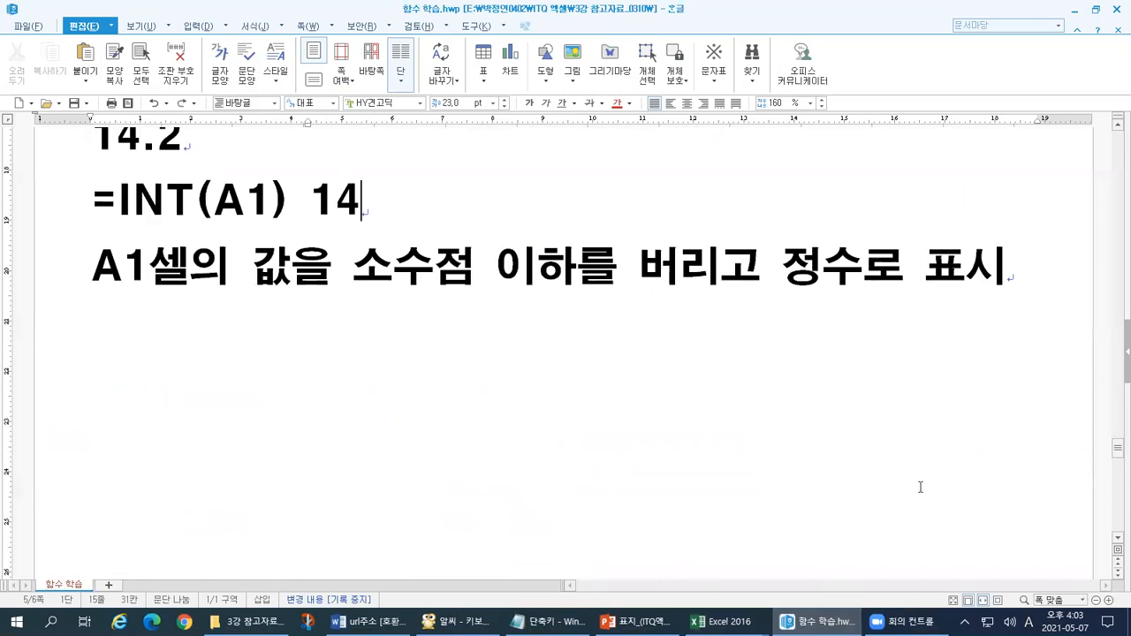
drag(1118, 440, 1117, 214)
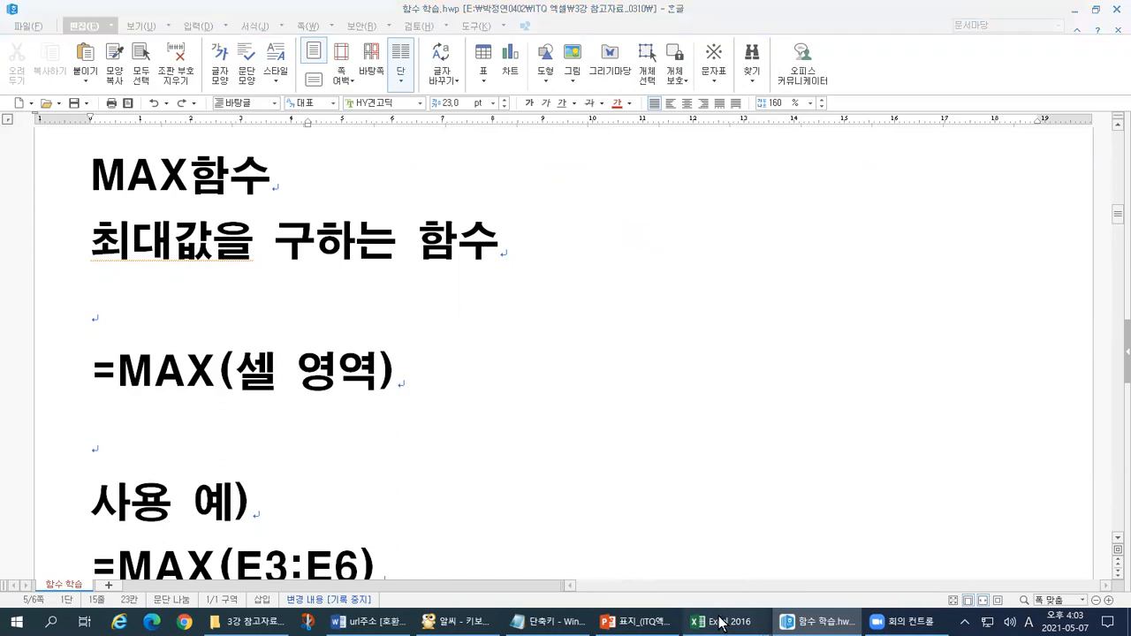
- Switch to the 엑셀3강 유형03_완성 workbook, underline condition (3) in red, circle 정의된 이름, then clear the marks
mouse_move(723, 621)
click(463, 603)
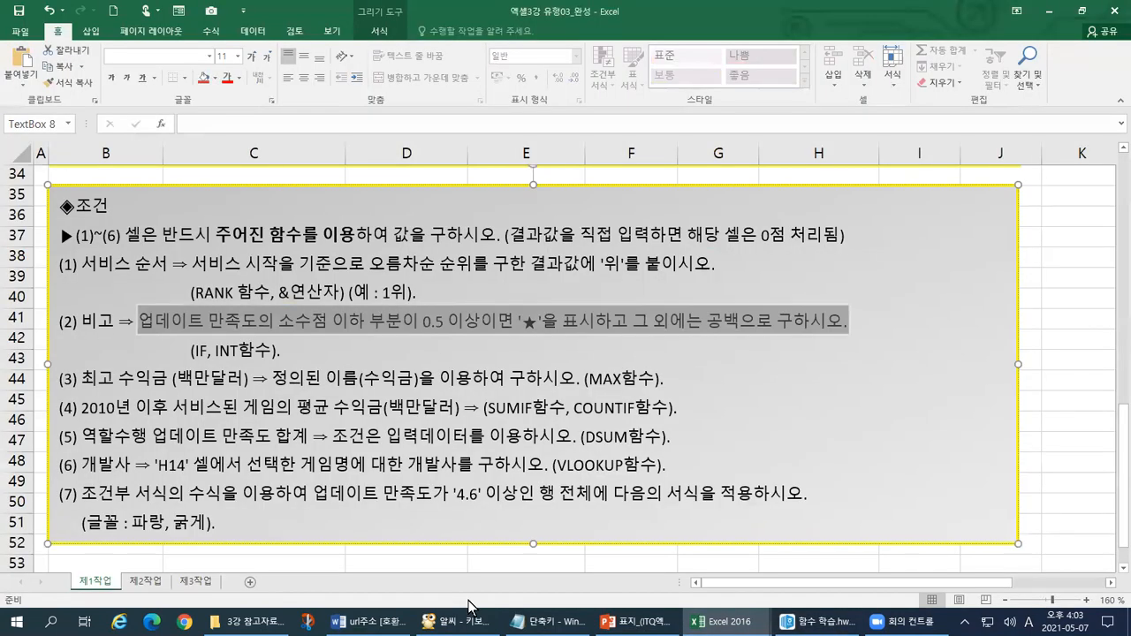
key(ctrl+1)
click(203, 417)
mouse_move(169, 275)
mouse_down()
mouse_move(550, 285)
mouse_move(1118, 273)
mouse_up()
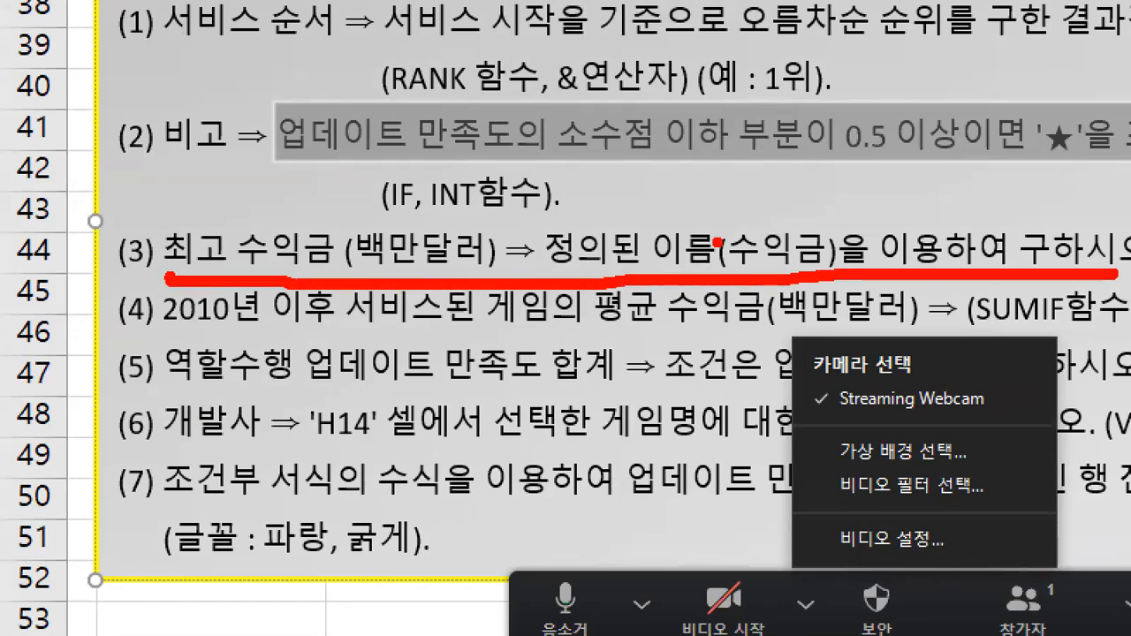
mouse_move(667, 269)
mouse_down()
mouse_move(566, 276)
mouse_move(707, 216)
mouse_move(641, 270)
mouse_up()
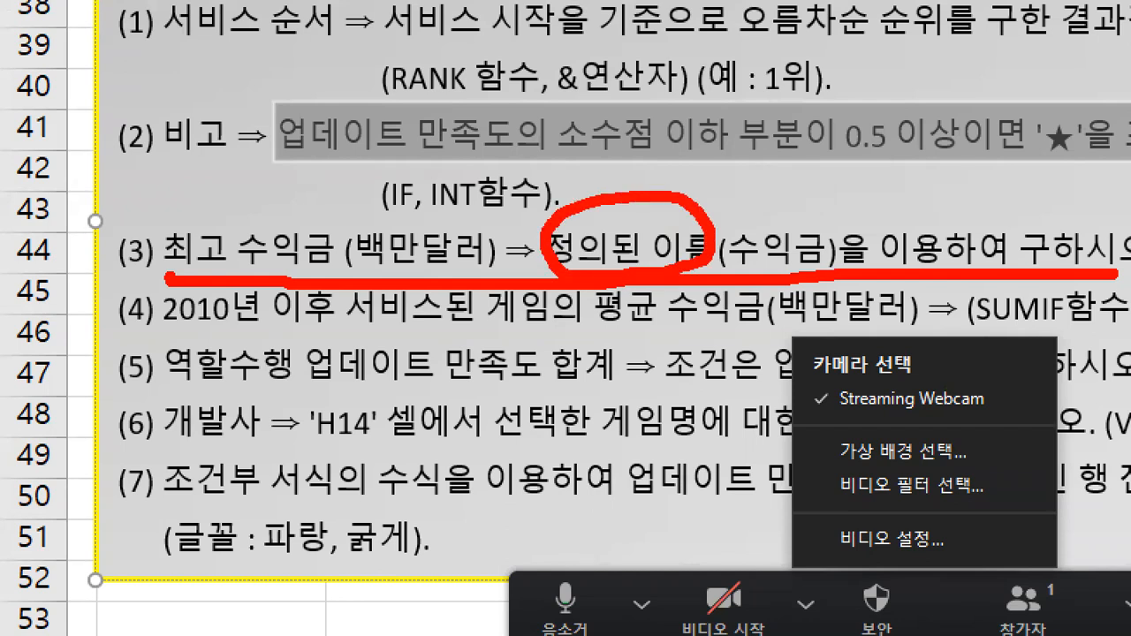
key(Escape)
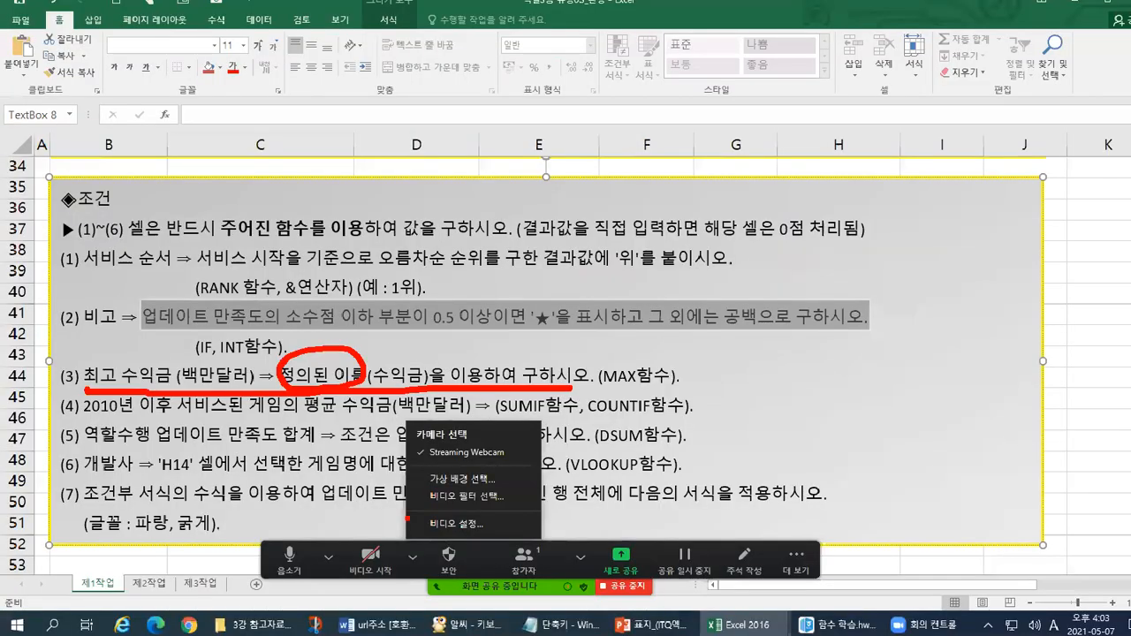
- Underline the defined-name instruction in condition (3), circle MAX함수 in red, clear the marks, and zoom in on the conditions again
key(ctrl+1)
click(392, 511)
drag(169, 265, 714, 263)
mouse_move(867, 274)
mouse_down()
mouse_move(899, 276)
mouse_move(817, 166)
mouse_move(935, 248)
mouse_move(889, 279)
mouse_up()
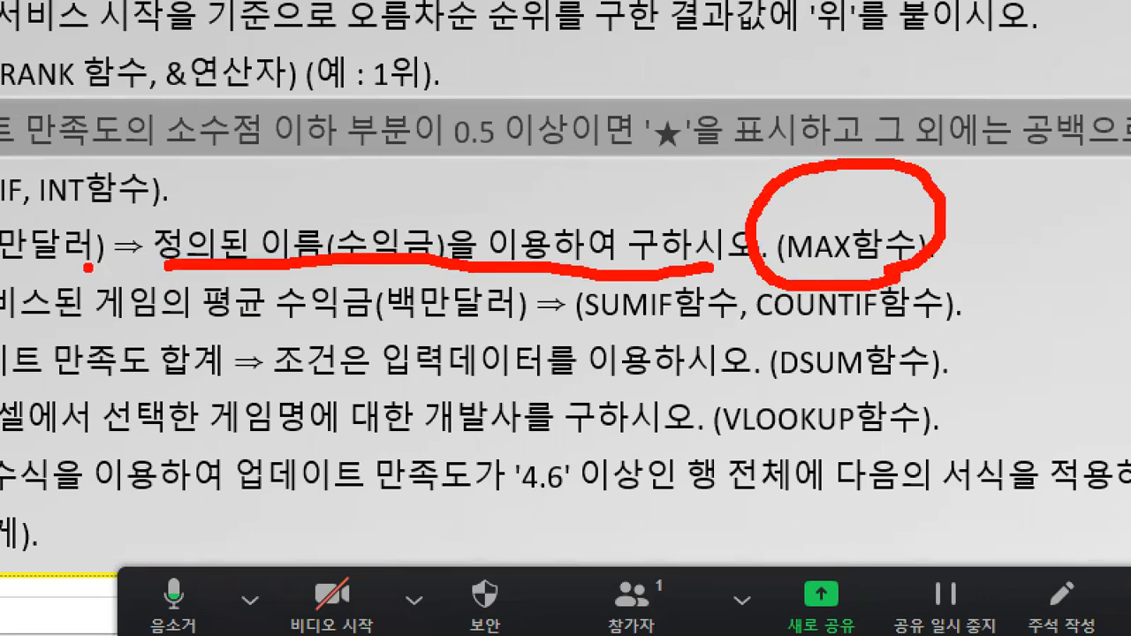
key(Escape)
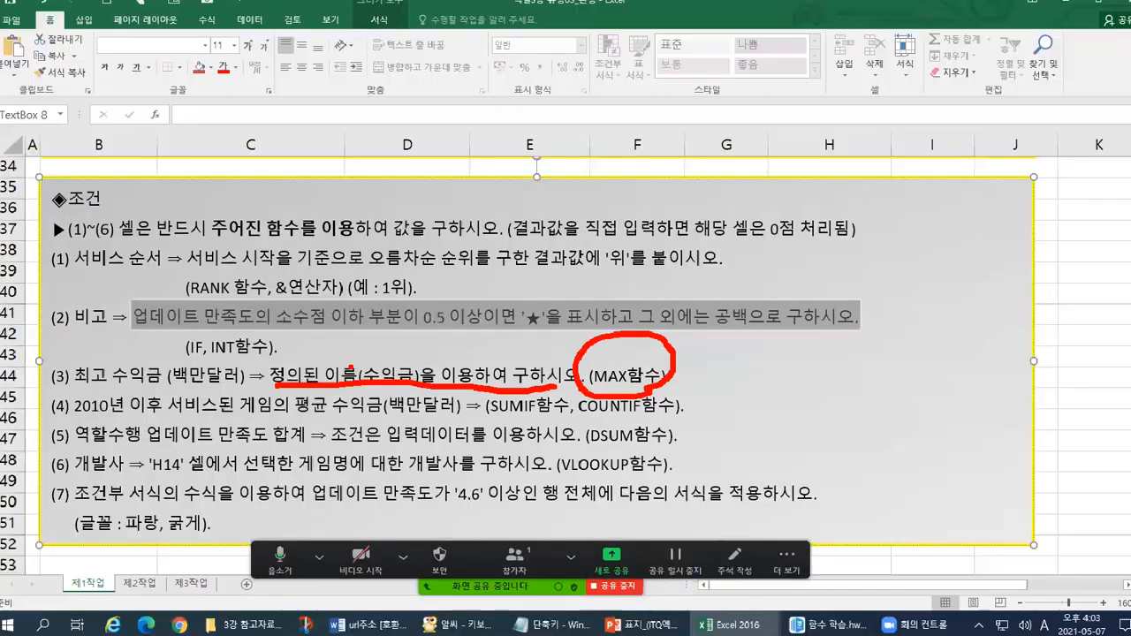
key(ctrl+1)
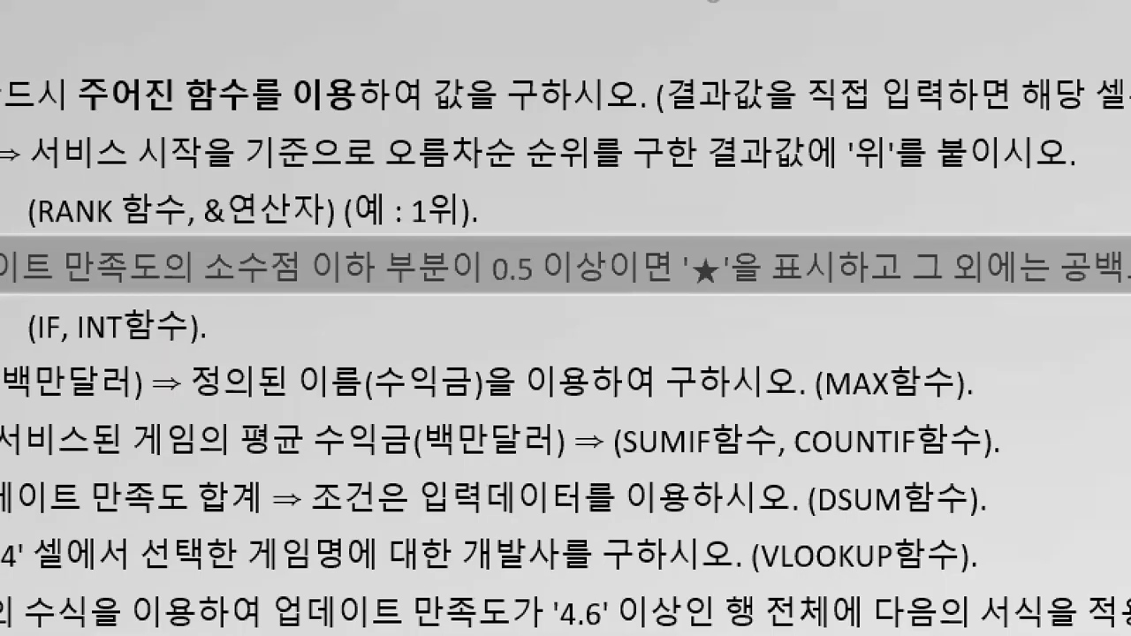
- Circle the number of condition (3) in red, clear the mark, and switch to the 함수 학습.hwp document
mouse_move(22, 364)
mouse_down()
mouse_move(1096, 357)
mouse_move(16, 355)
mouse_move(4, 331)
mouse_move(27, 354)
mouse_up()
key(Escape)
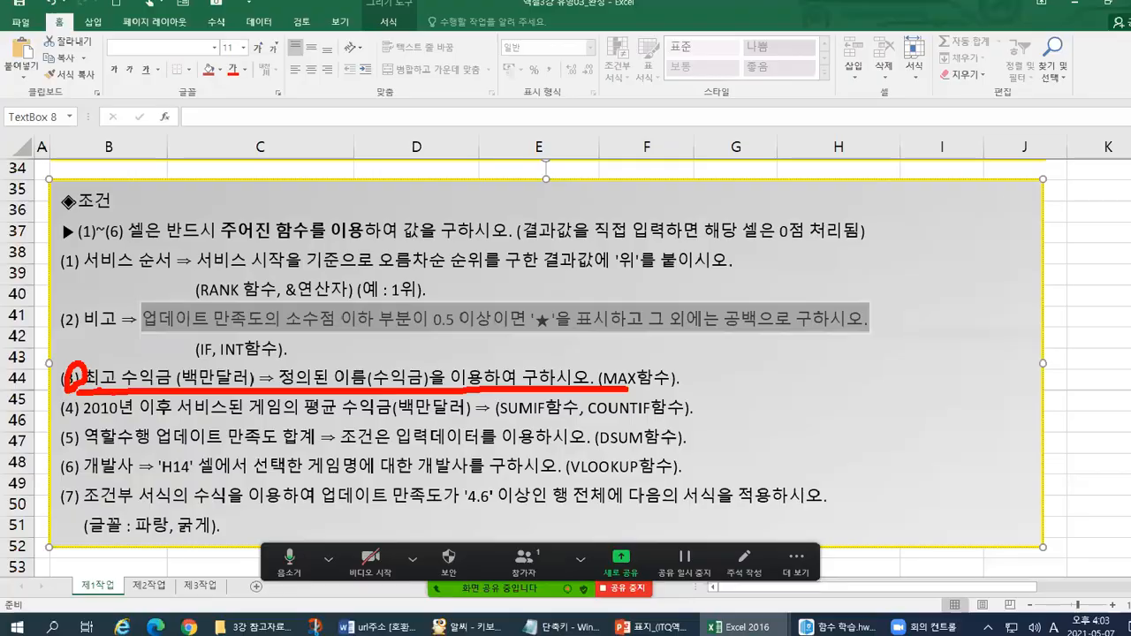
key(alt+Tab)
click(420, 207)
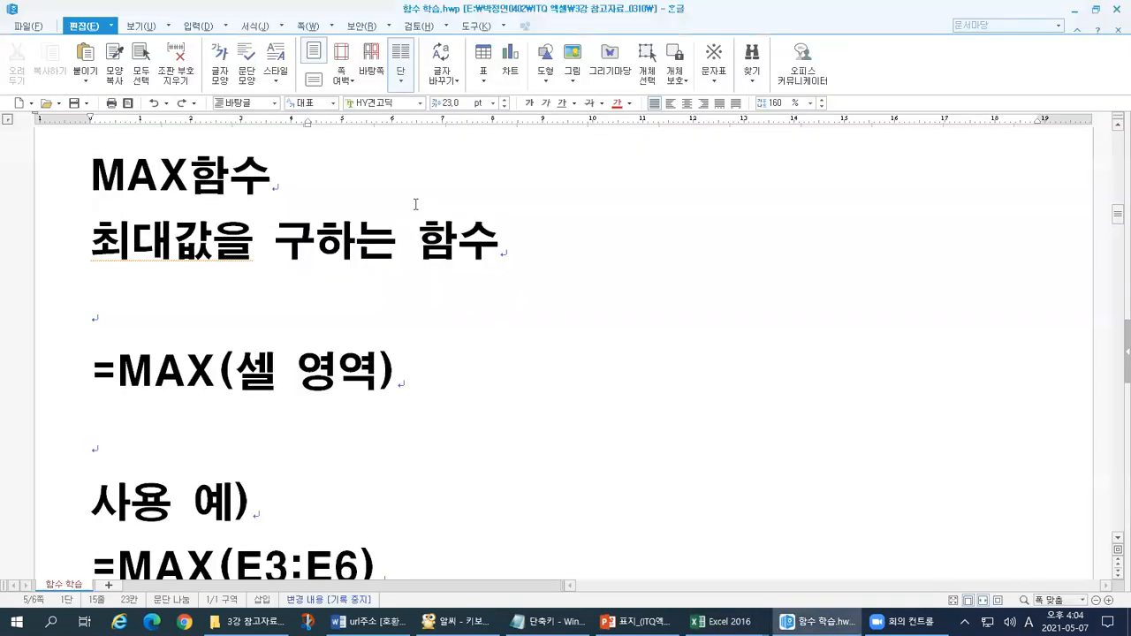
- Highlight 수학/삼각 in the section heading, the MAX함수 title, and the word 최대값 in its description
scroll(651, 374, up, 2)
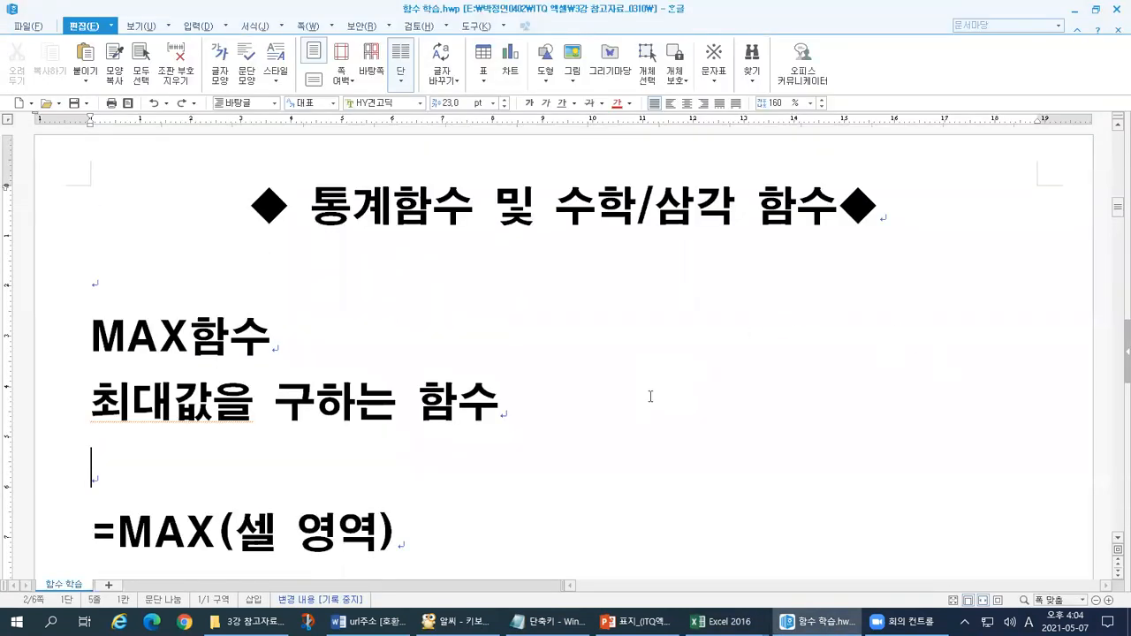
drag(556, 212, 744, 235)
click(421, 399)
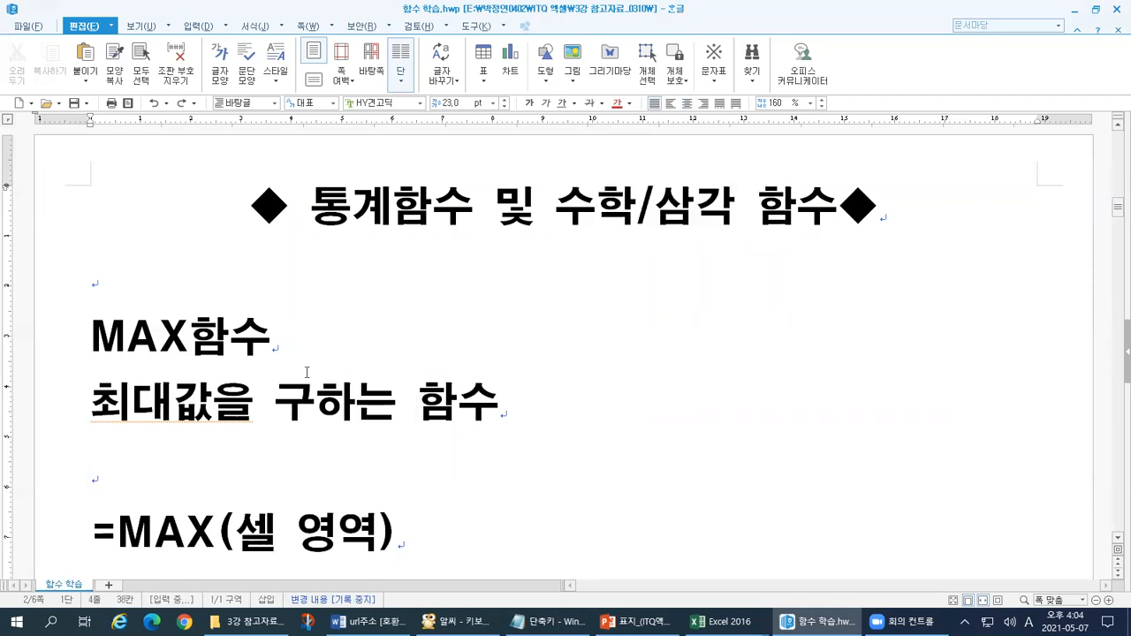
drag(85, 345, 250, 338)
drag(91, 402, 204, 408)
- Highlight MAX and the 셀 영역 argument in the =MAX(셀 영역) syntax line
scroll(211, 412, down, 1)
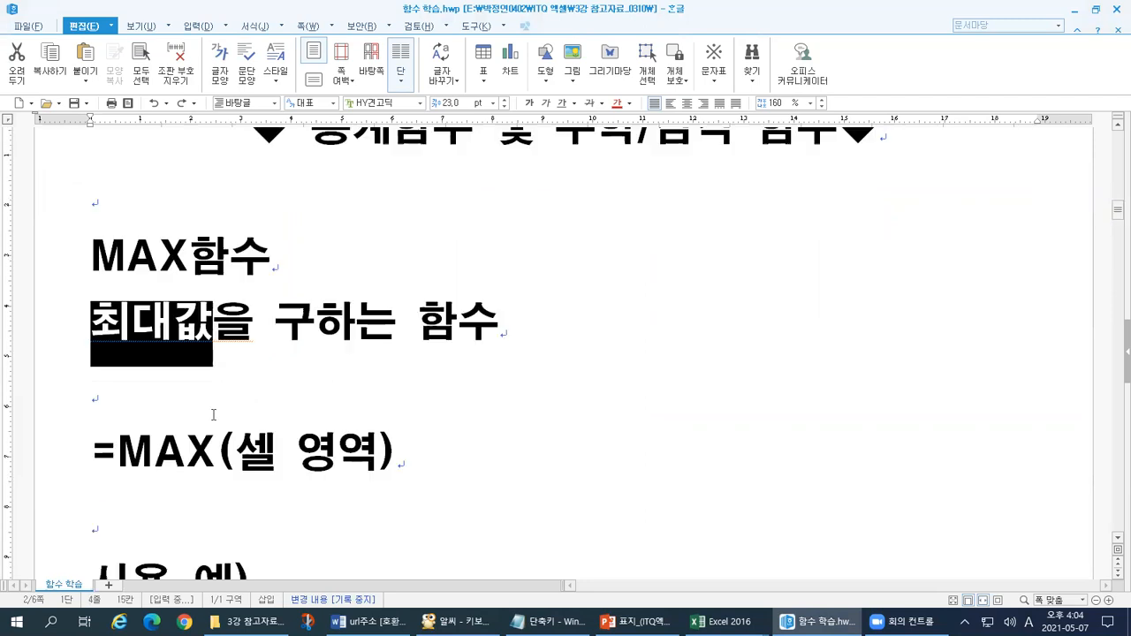
drag(92, 453, 211, 453)
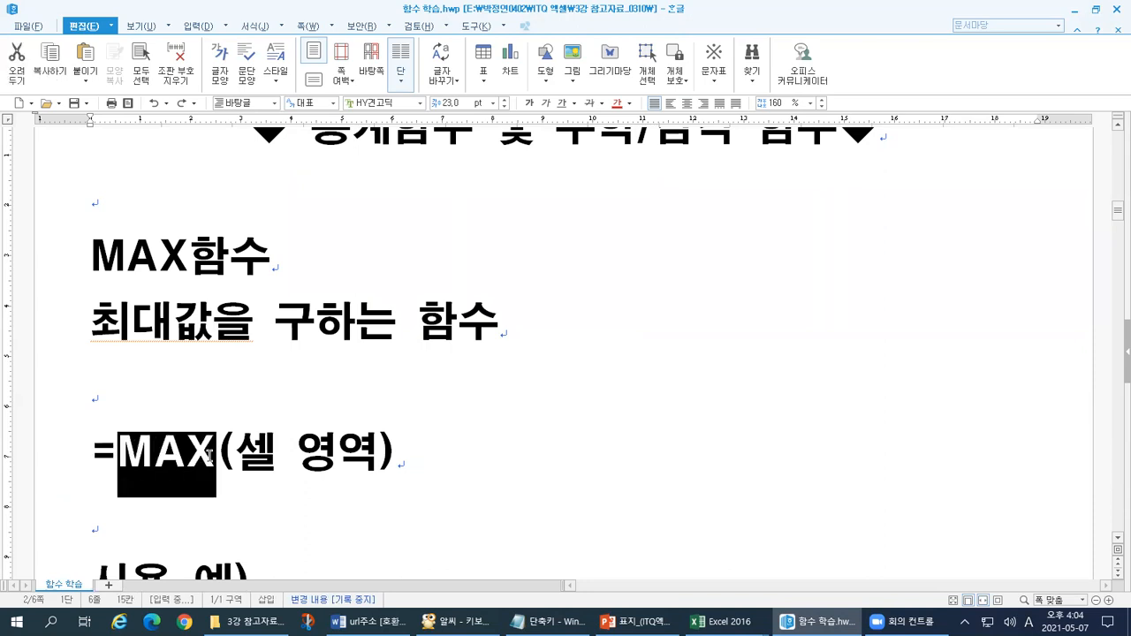
drag(236, 456, 368, 453)
drag(236, 456, 371, 443)
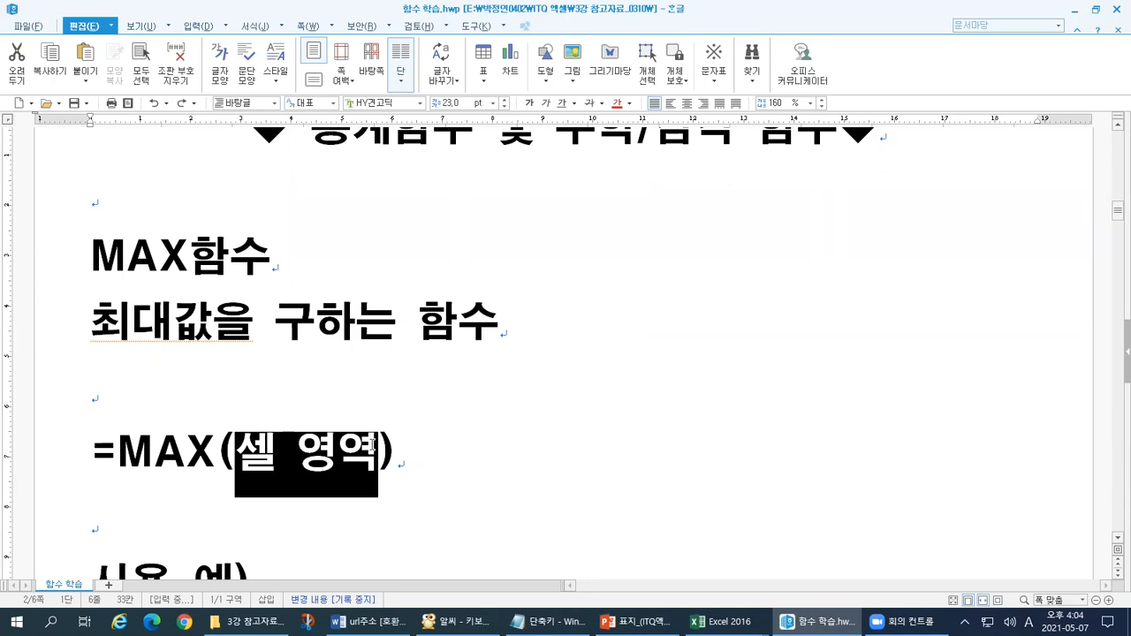
- Highlight the E3:E6 range in the =MAX(E3:E6) usage example and 최대값 in its explanation
scroll(372, 442, down, 2)
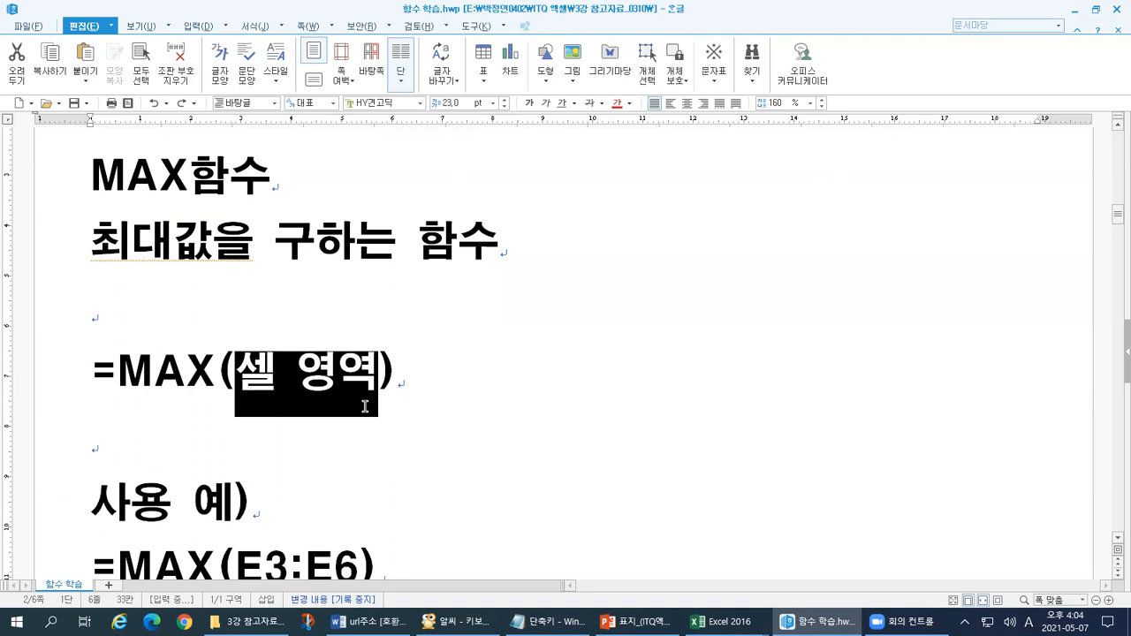
scroll(364, 407, down, 1)
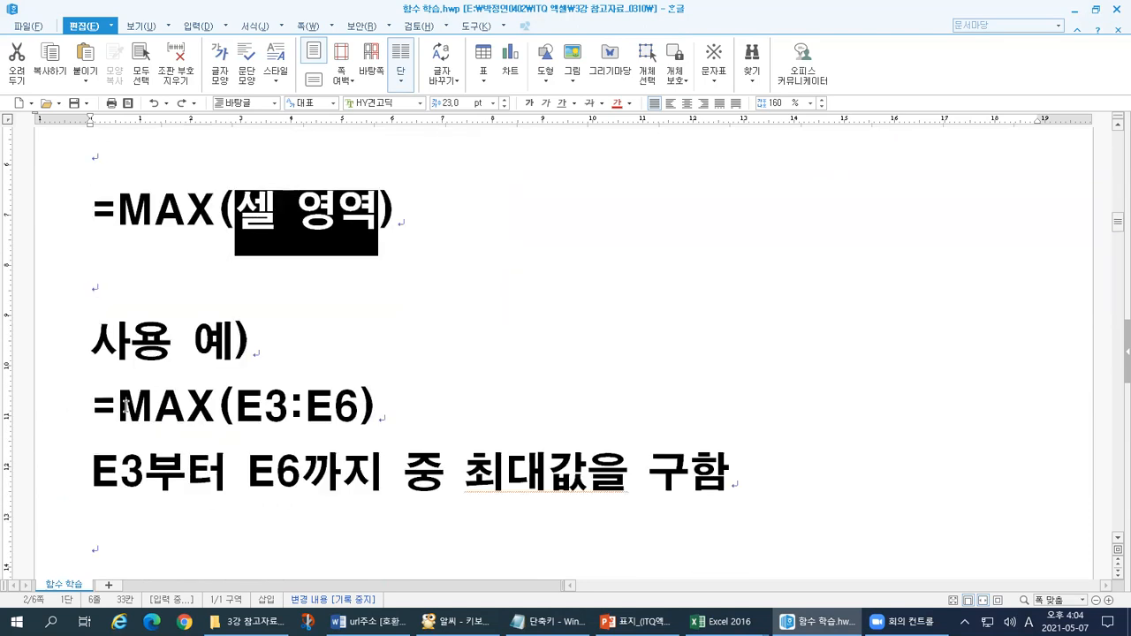
click(91, 414)
drag(91, 415, 360, 406)
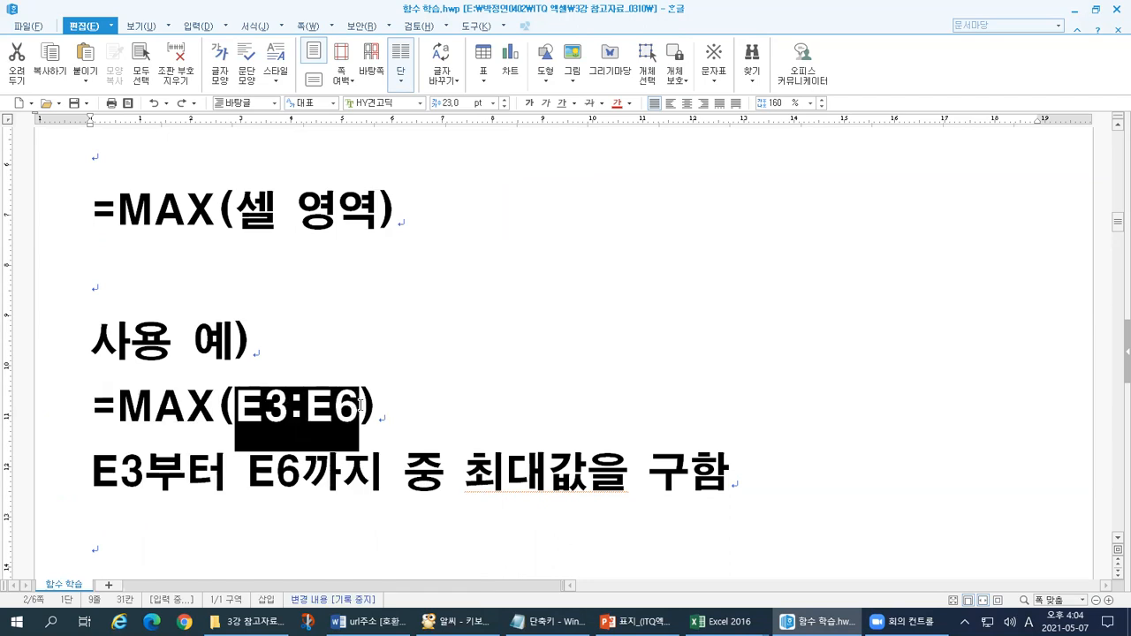
click(260, 413)
drag(236, 413, 350, 410)
drag(235, 409, 360, 404)
drag(465, 478, 589, 481)
drag(232, 405, 361, 402)
drag(466, 477, 587, 477)
- Highlight 최소값 and B1:B5 in the MIN section, and insert an equals sign before the MIN(B1:B5) example
scroll(588, 476, down, 5)
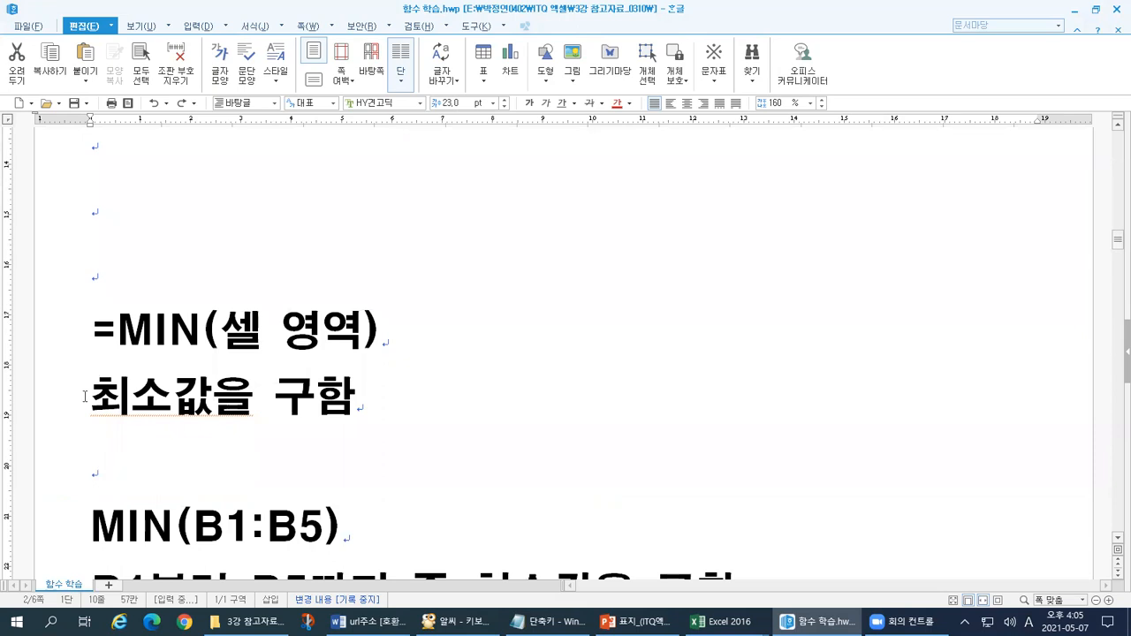
drag(85, 396, 205, 398)
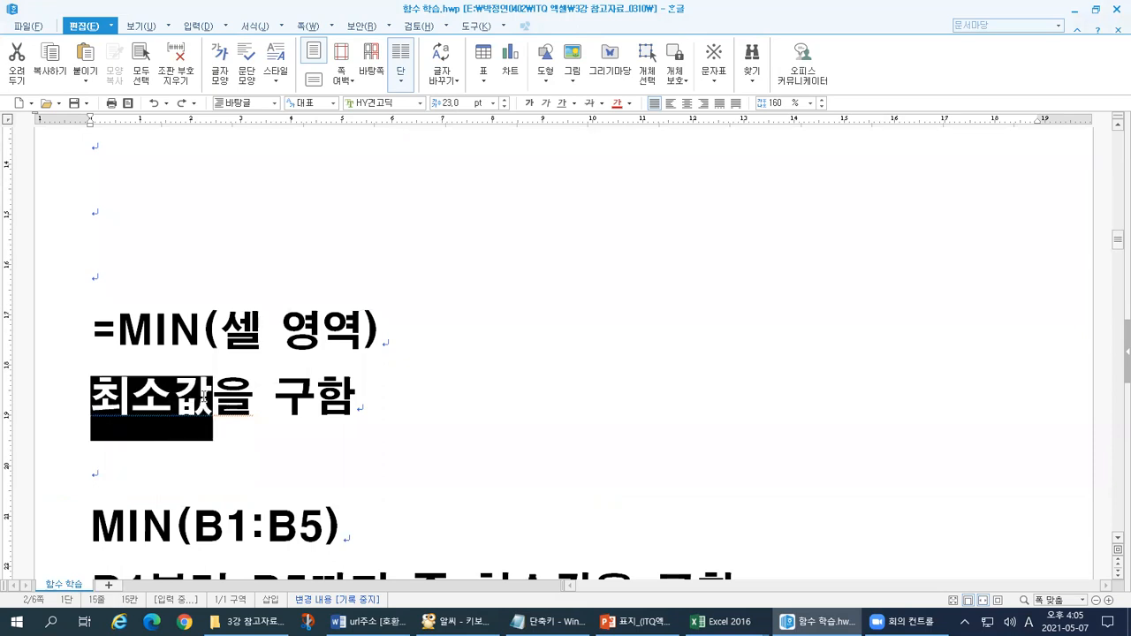
scroll(205, 396, down, 2)
drag(200, 369, 317, 366)
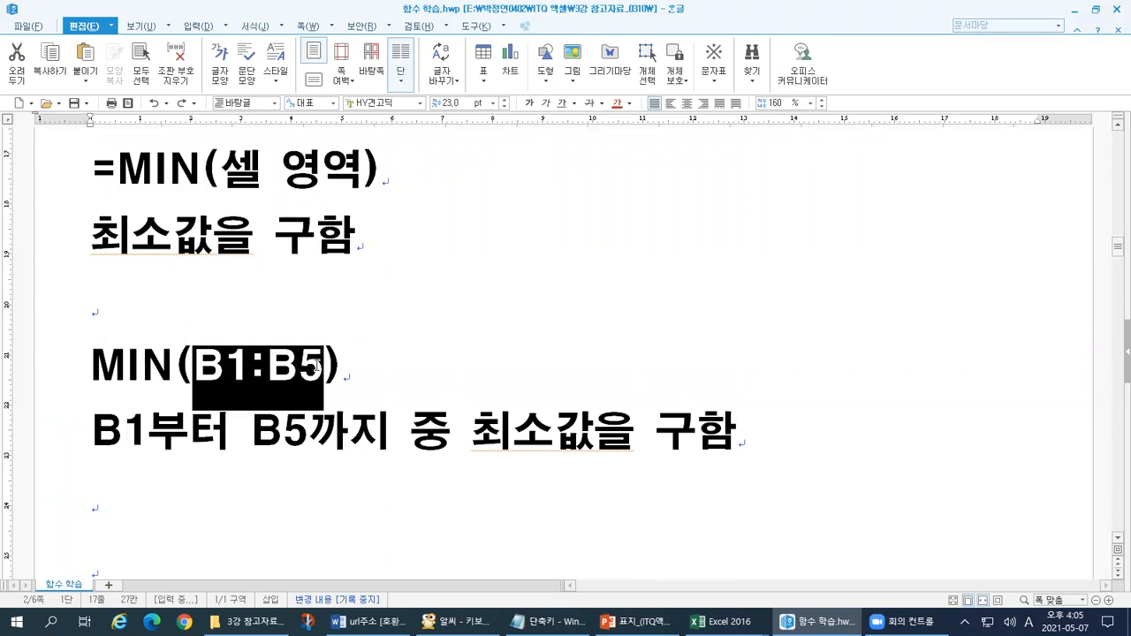
drag(471, 432, 595, 430)
click(99, 362)
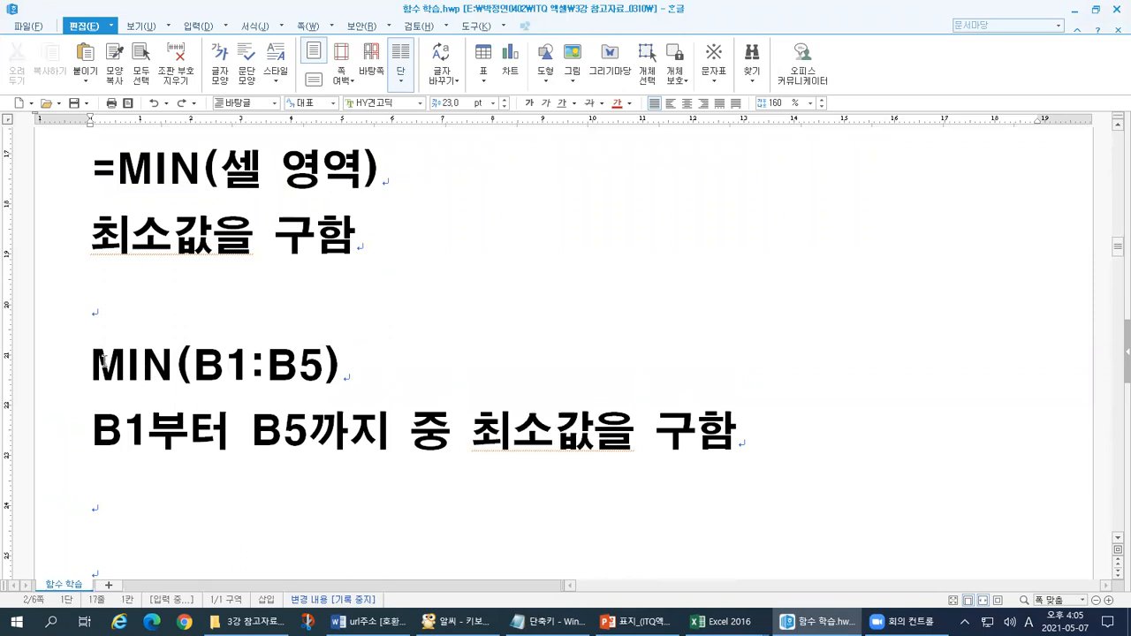
text(=)
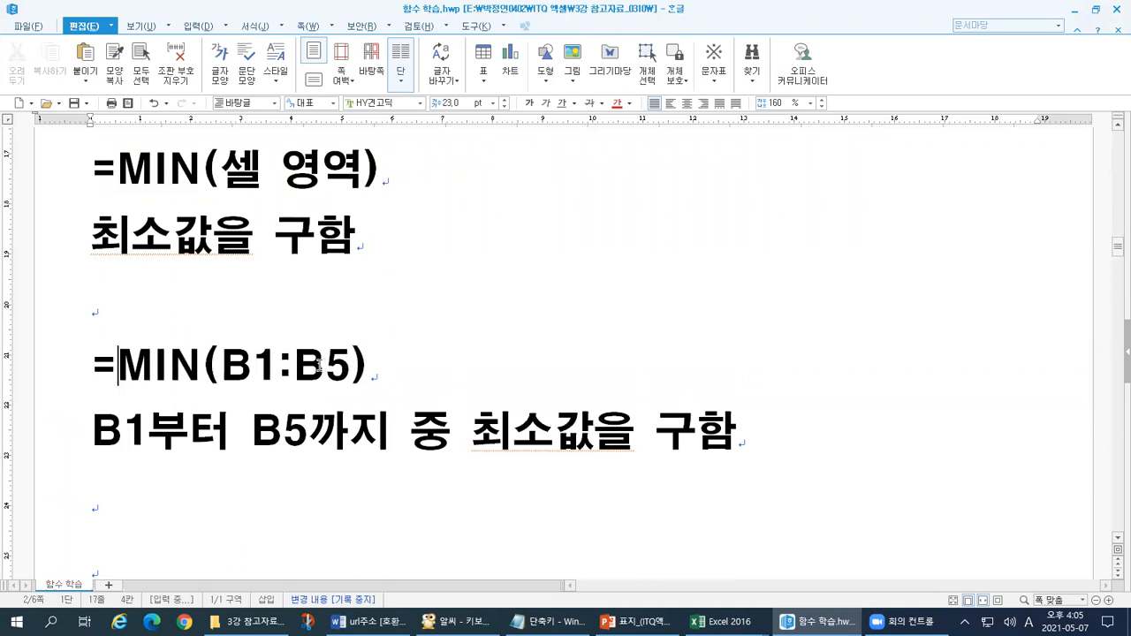
- Highlight 셀 영역, C1:C7, and 중간값을 구함 in the MEDIAN section, and clear the selection
scroll(345, 386, down, 3)
scroll(345, 386, down, 5)
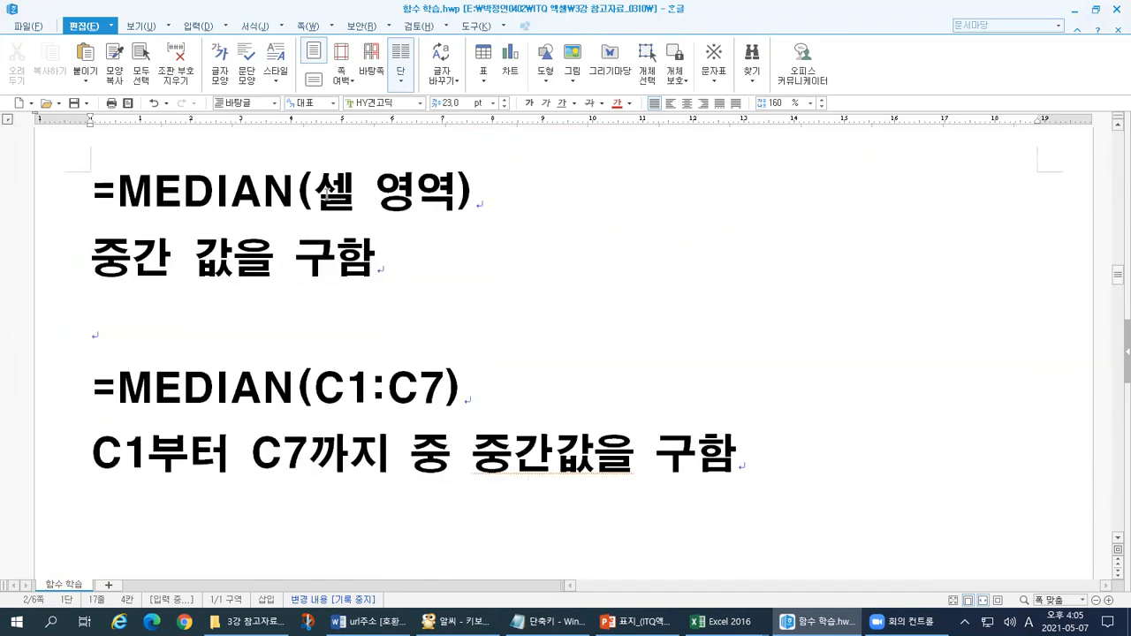
drag(325, 193, 456, 194)
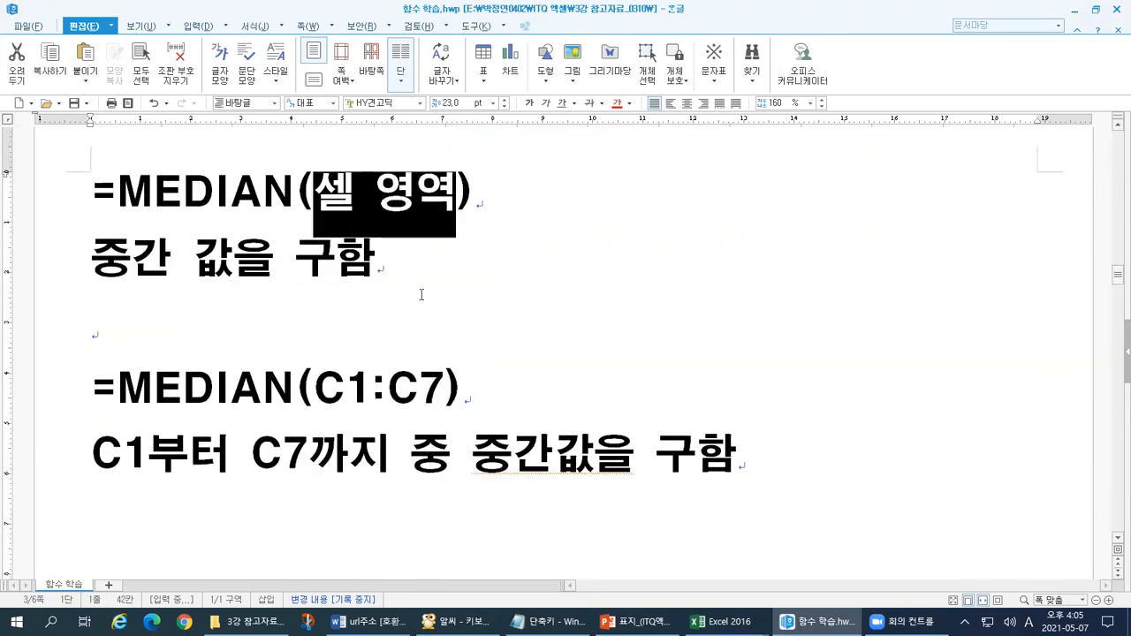
drag(316, 383, 434, 391)
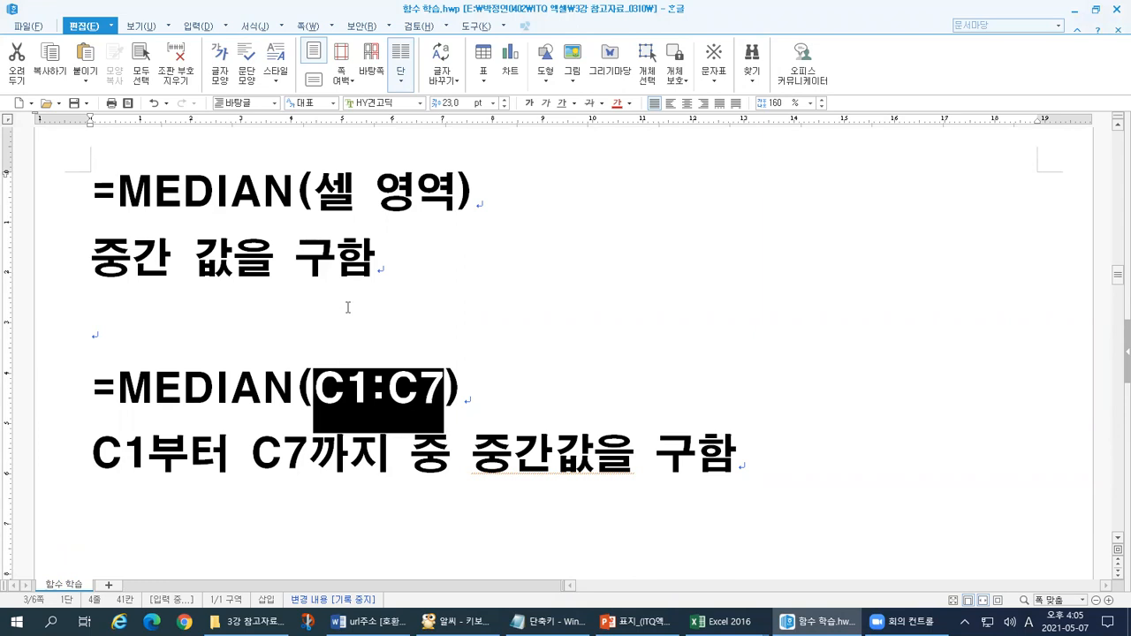
drag(470, 450, 736, 449)
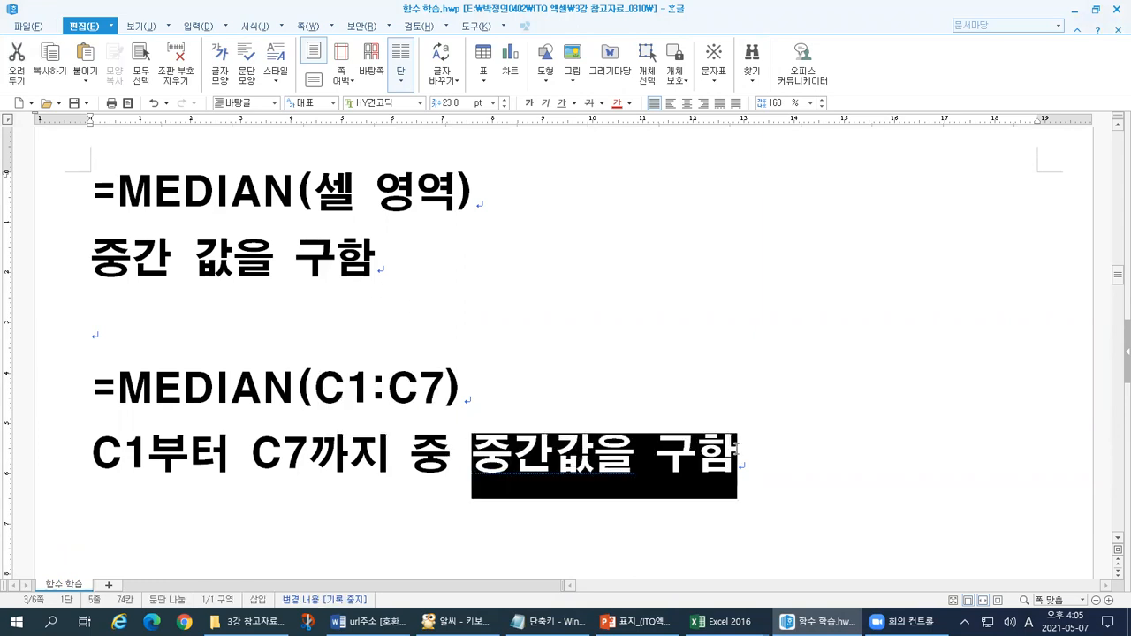
click(799, 402)
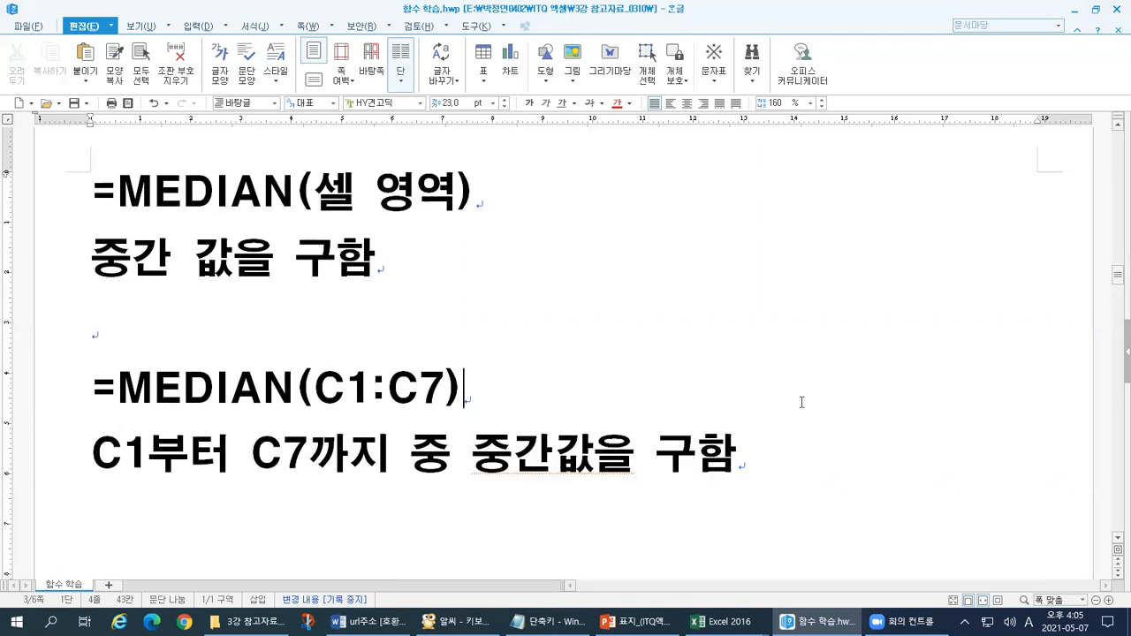
- Switch to the 유형04_통계 함수_문제 workbook and select cell F5 beside the 총점 column on the MAX sheet
click(720, 621)
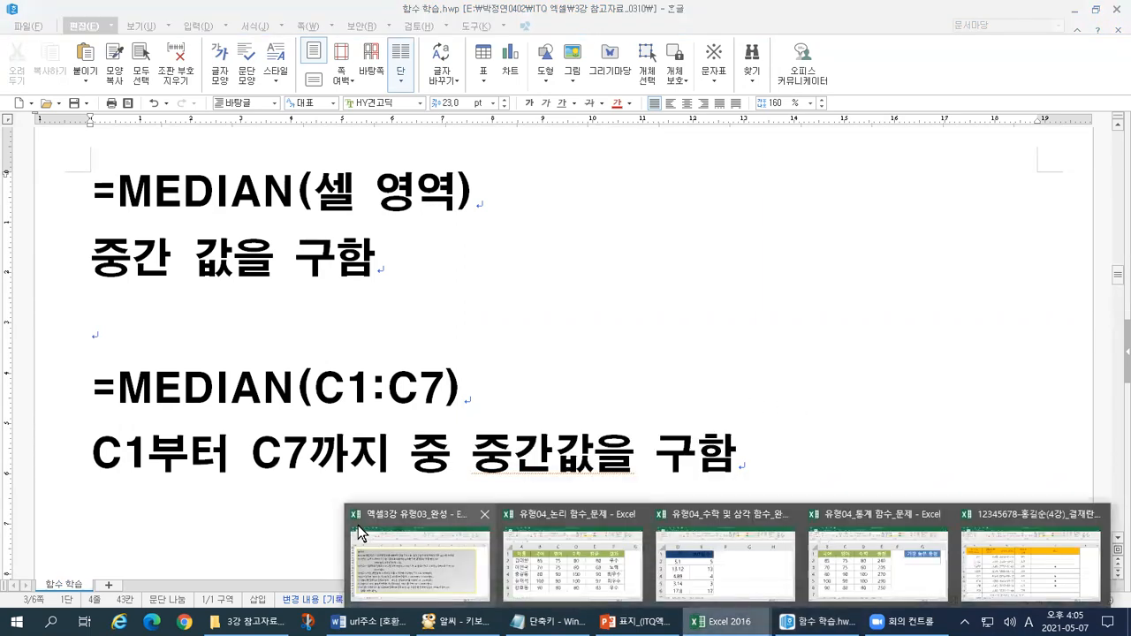
click(910, 591)
click(649, 453)
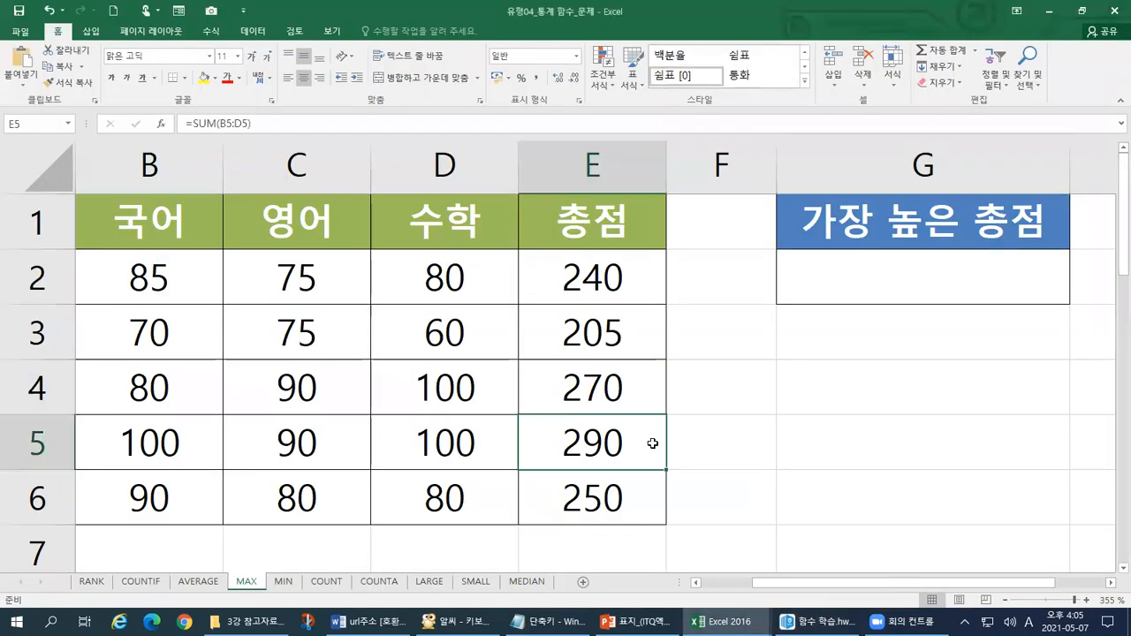
click(712, 424)
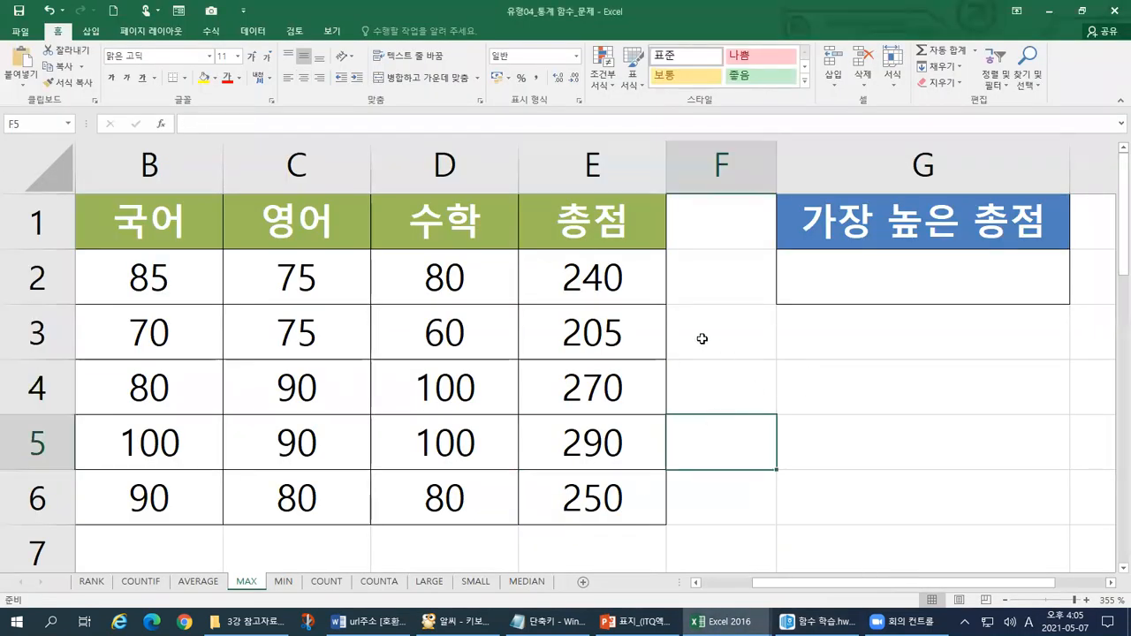
- Point out the name column, the first row's three subject scores, and the totals in E2:E6 by selecting each
drag(1041, 583, 988, 583)
drag(121, 273, 140, 483)
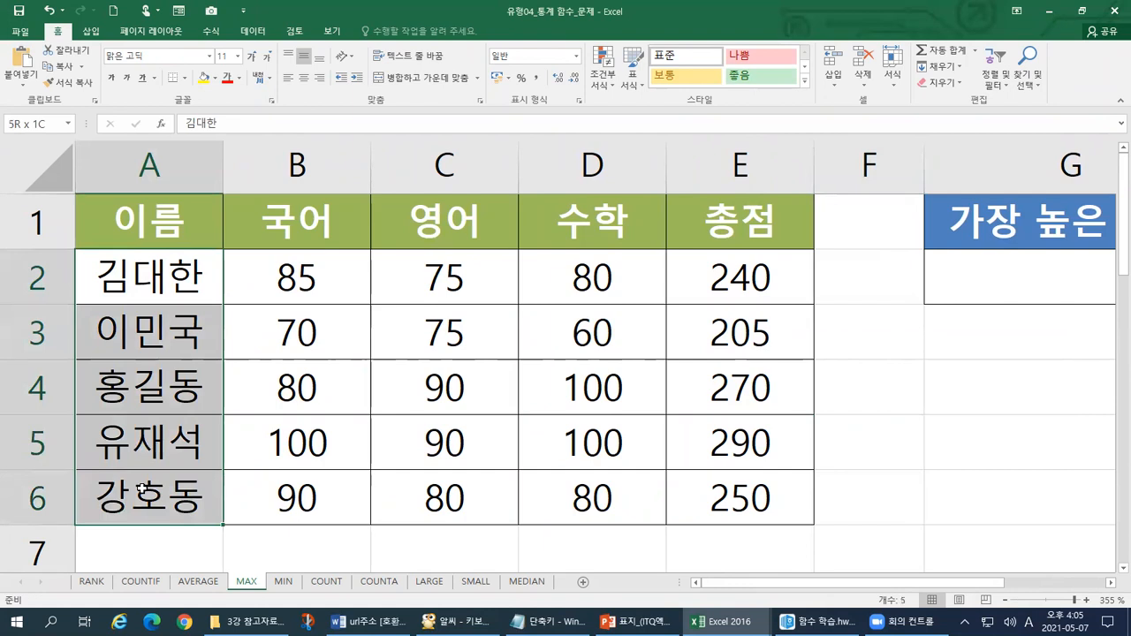
drag(315, 283, 588, 277)
drag(742, 281, 762, 495)
mouse_move(822, 584)
mouse_down()
mouse_move(877, 581)
mouse_move(810, 599)
mouse_up()
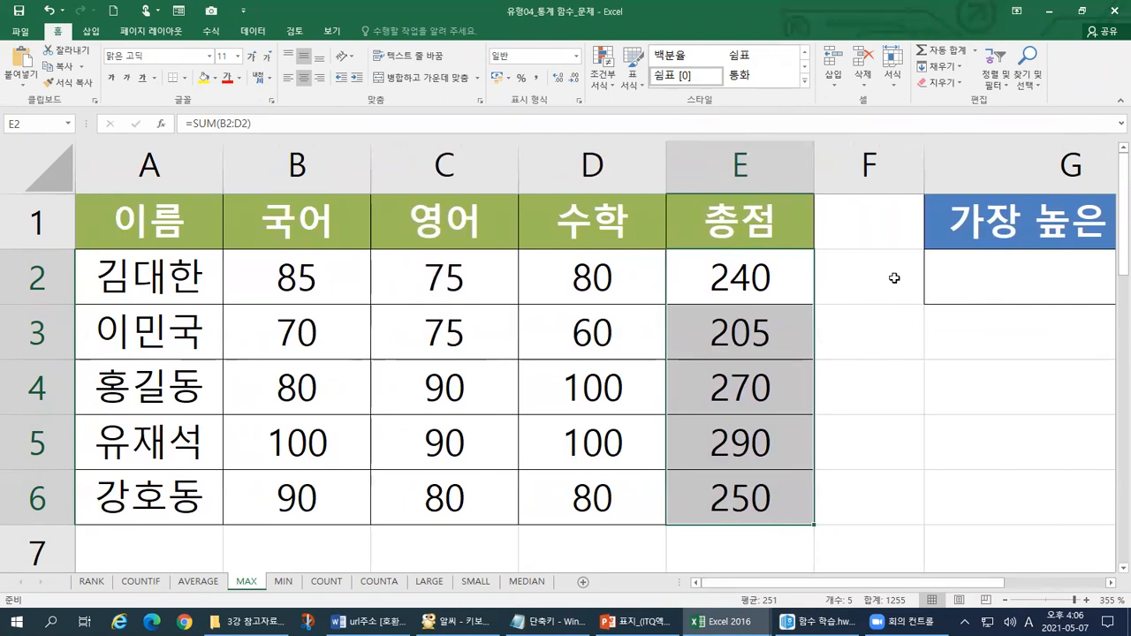
- Select result cell G2 and bring the whole 가장 높은 총점 column into view
click(838, 285)
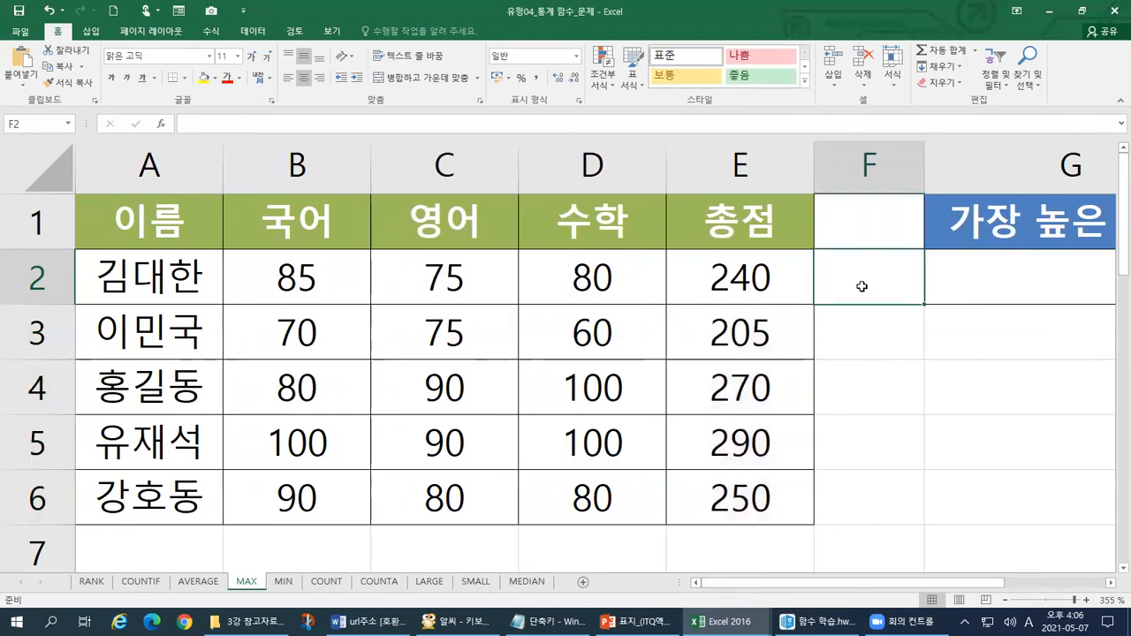
key(Right)
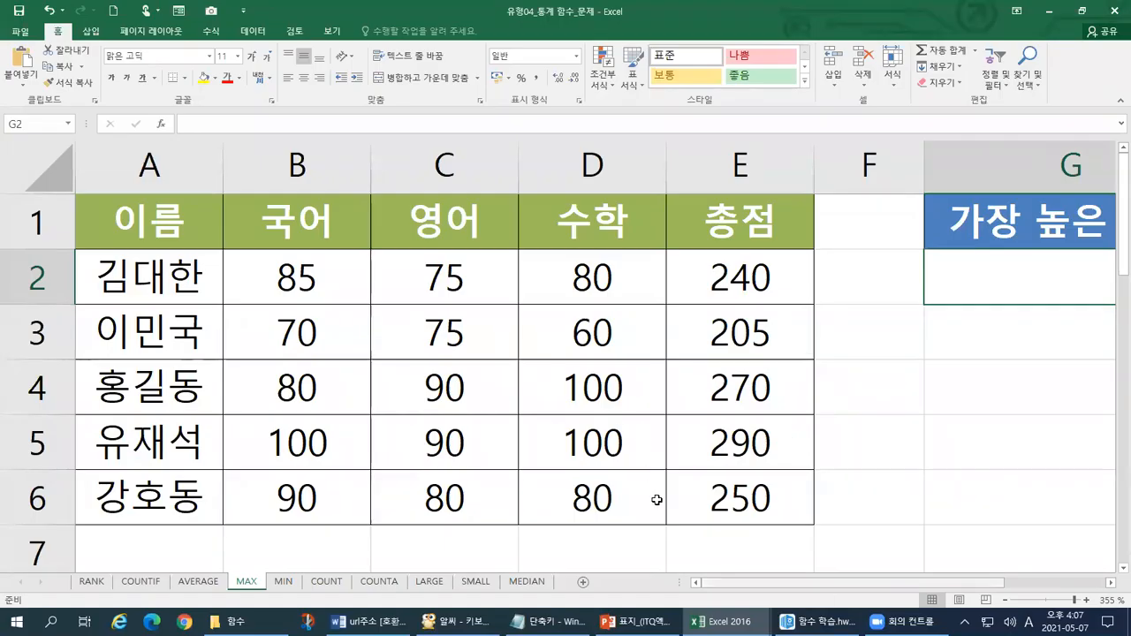
drag(823, 582, 882, 574)
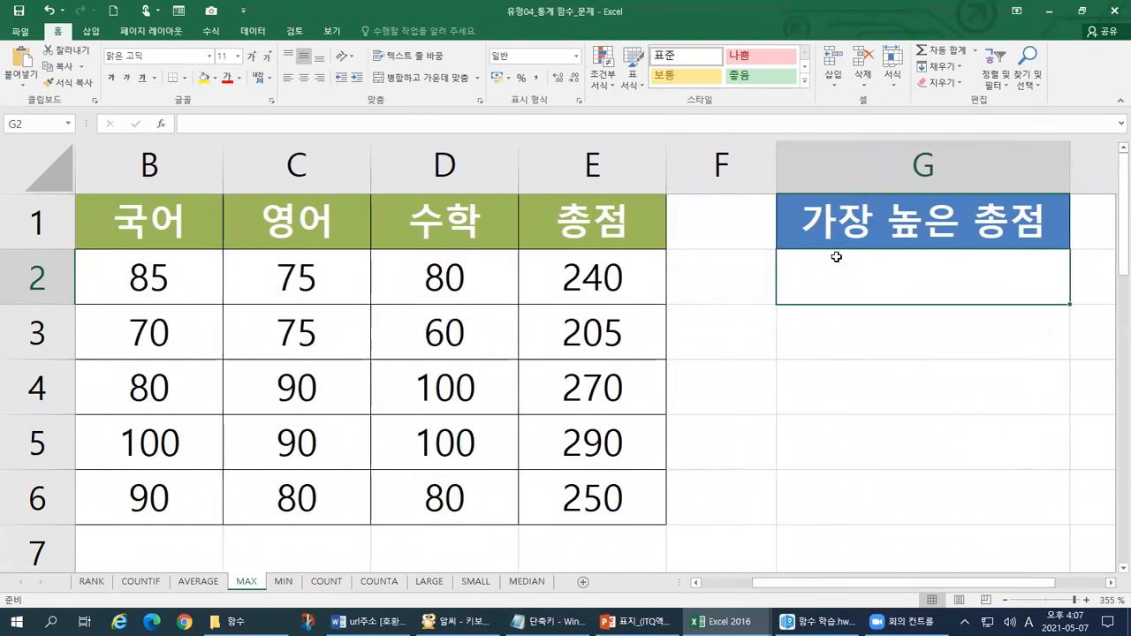
- Select the totals in E2:E6, zoom in on the screen, draw annotation marks, and leave the zoom
drag(642, 280, 622, 501)
key(ctrl+1)
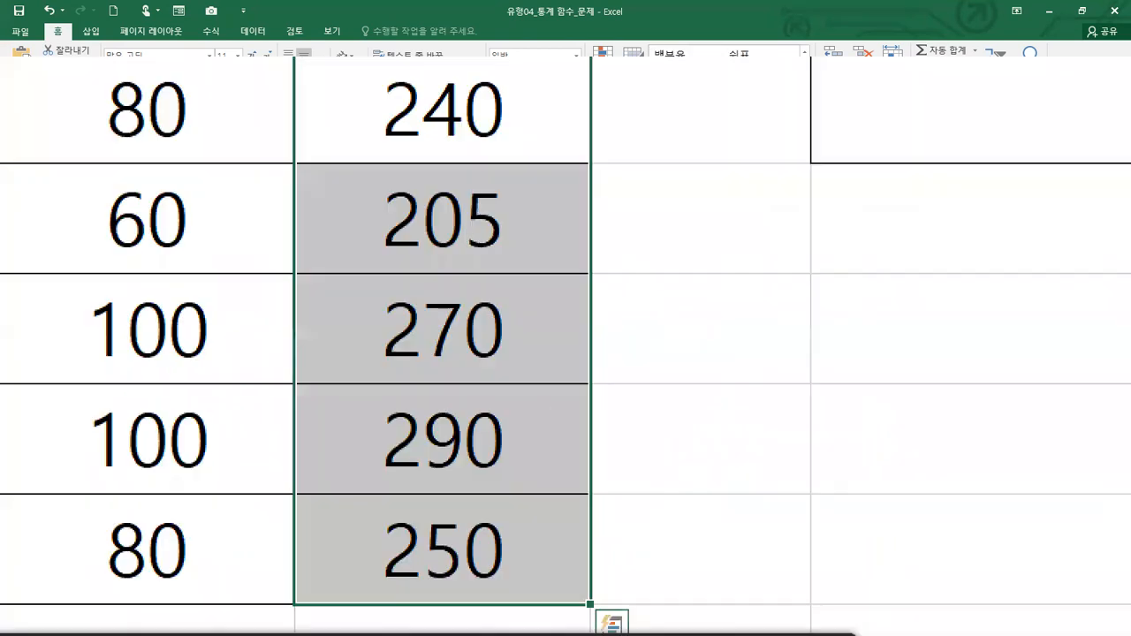
click(1034, 320)
drag(454, 173, 1075, 166)
mouse_move(242, 176)
mouse_down()
mouse_move(140, 184)
mouse_move(213, 150)
mouse_move(157, 226)
mouse_up()
key(Escape)
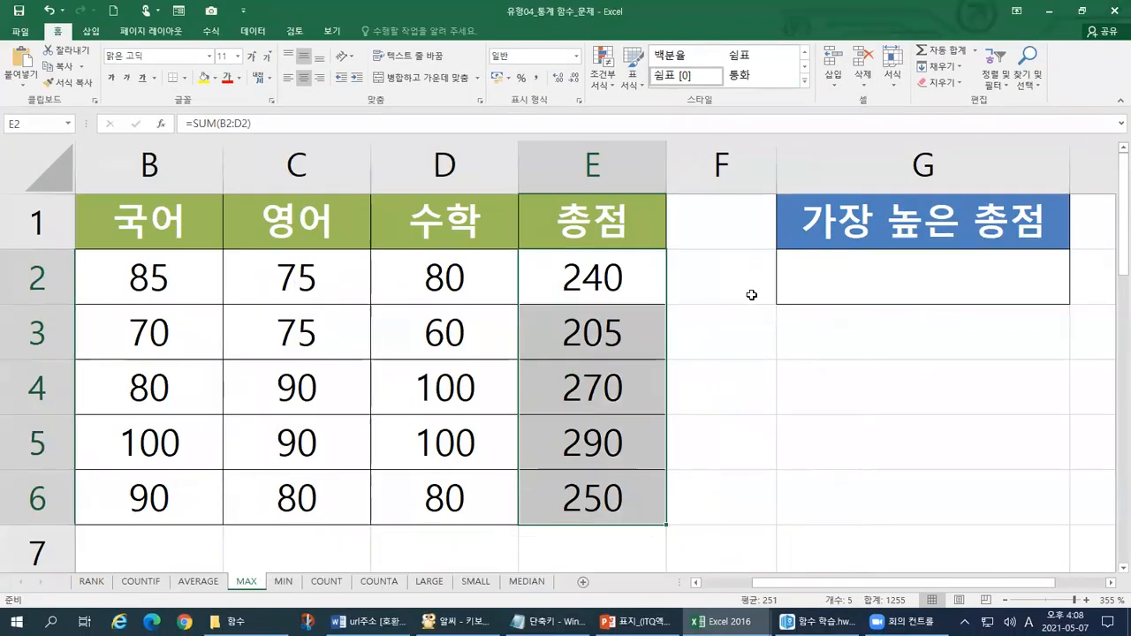
- Zoom in again, draw another annotation mark, leave the zoom, and select cell G2
key(ctrl+1)
click(693, 441)
mouse_move(634, 546)
mouse_down()
mouse_move(442, 523)
mouse_move(499, 5)
mouse_move(451, 609)
mouse_move(412, 632)
mouse_up()
key(Escape)
click(880, 282)
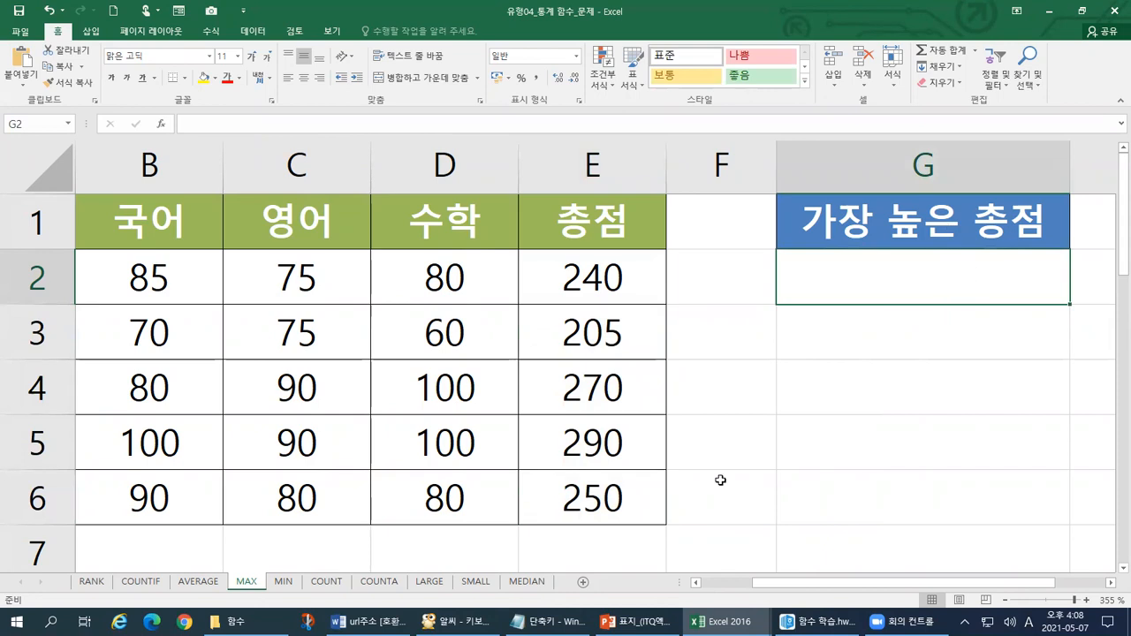
- Return to the 함수 학습.hwp document and highlight the =MAX(E3:E6) example and its E3:E6 range
click(818, 621)
scroll(318, 365, up, 15)
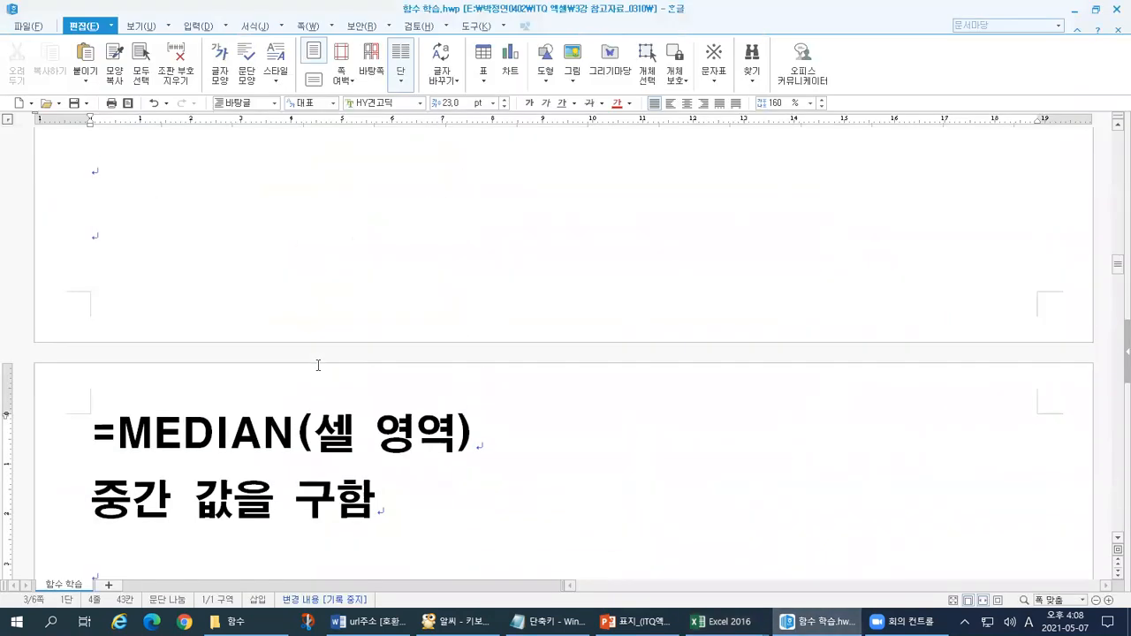
scroll(320, 372, up, 1)
scroll(320, 371, down, 1)
click(71, 413)
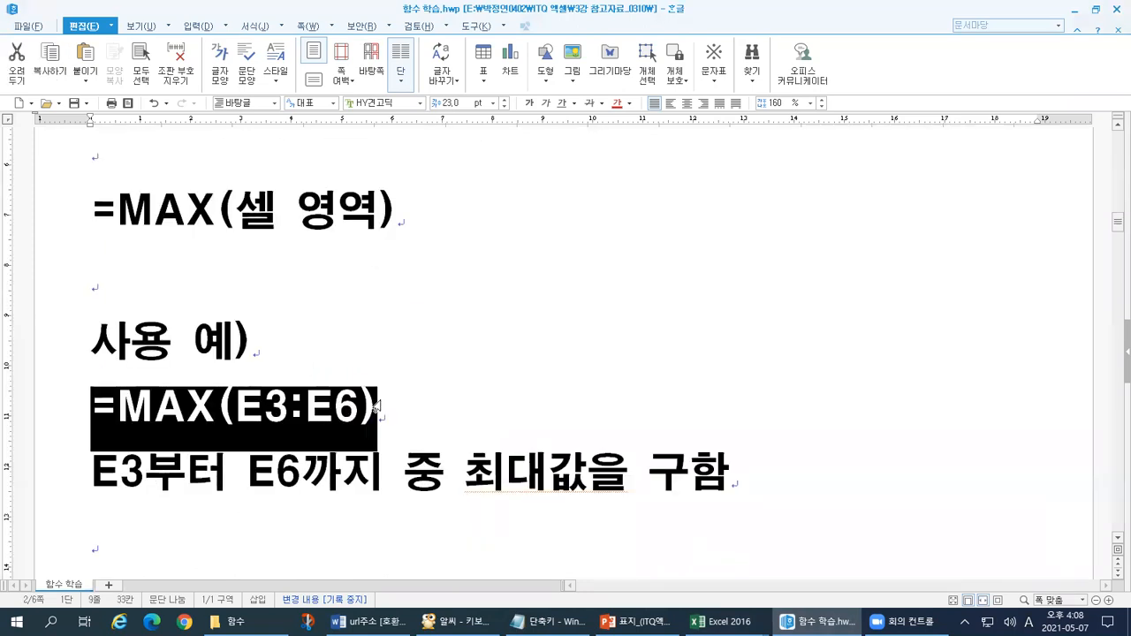
click(95, 412)
drag(93, 411, 354, 412)
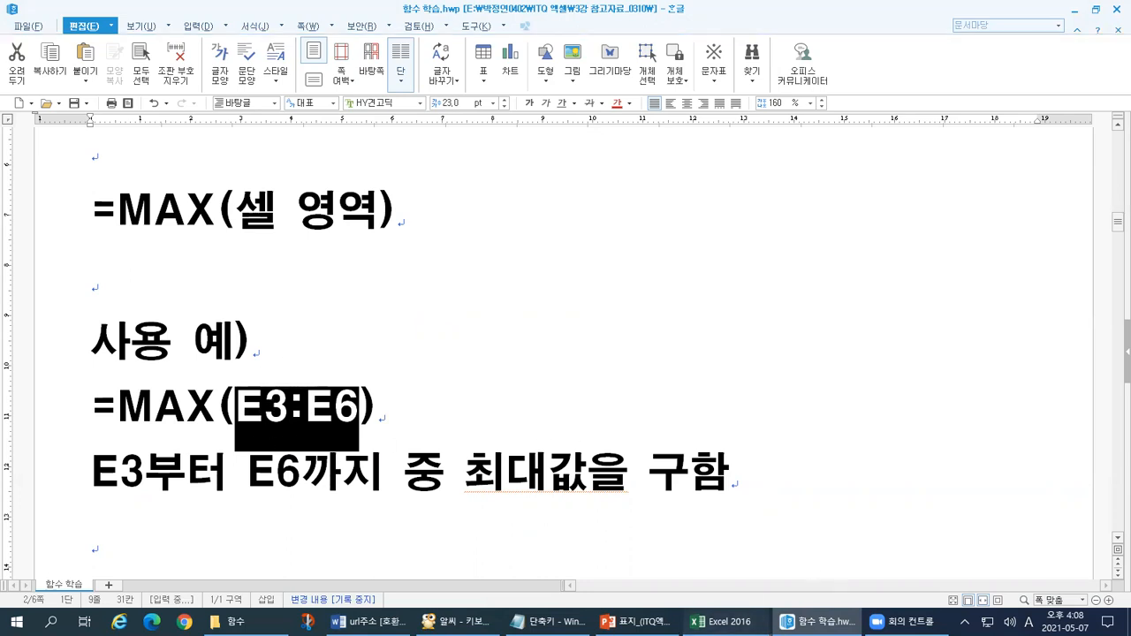
- Switch to the 유형04_통계 함수_문제 workbook and enter a MAX formula in G2 with E2:E6 as its range, leaving it in editing
click(720, 621)
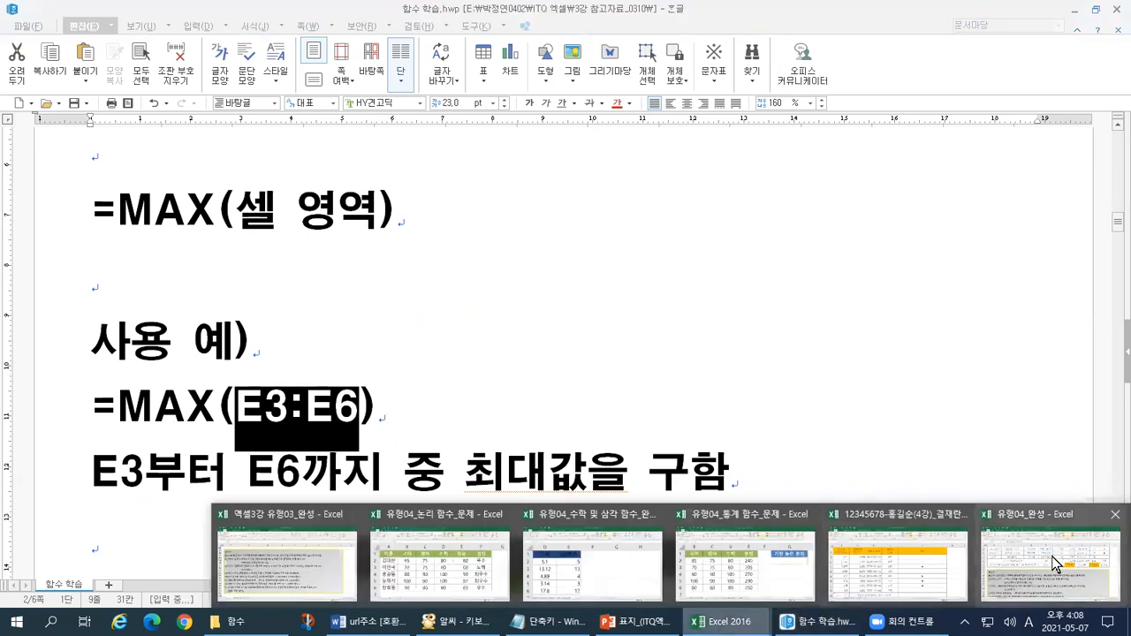
click(813, 558)
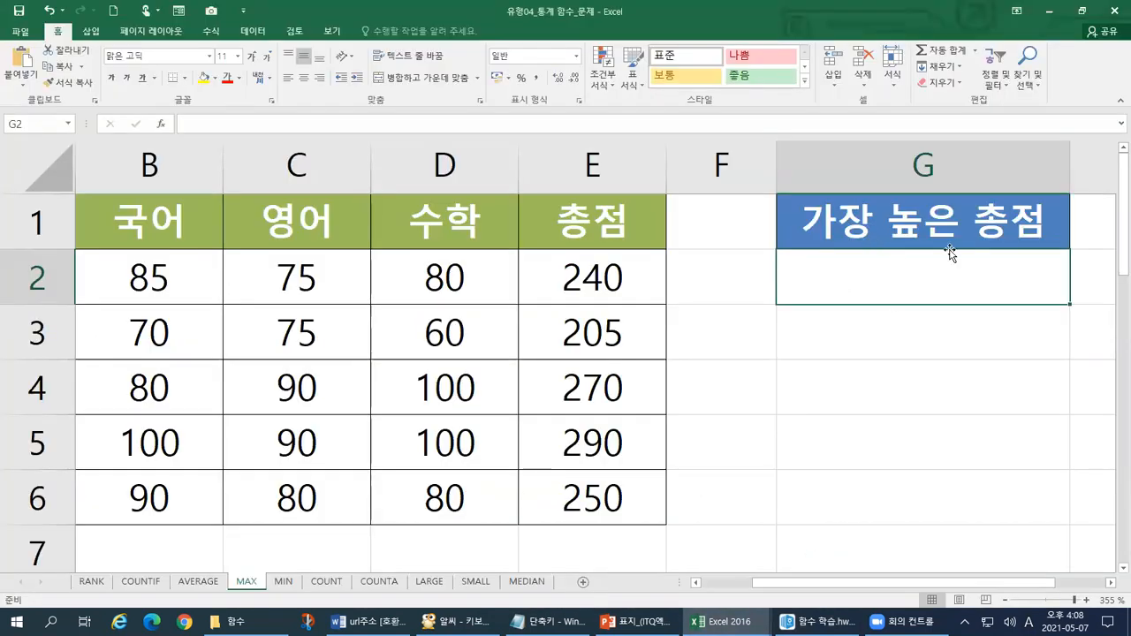
text(=MA)
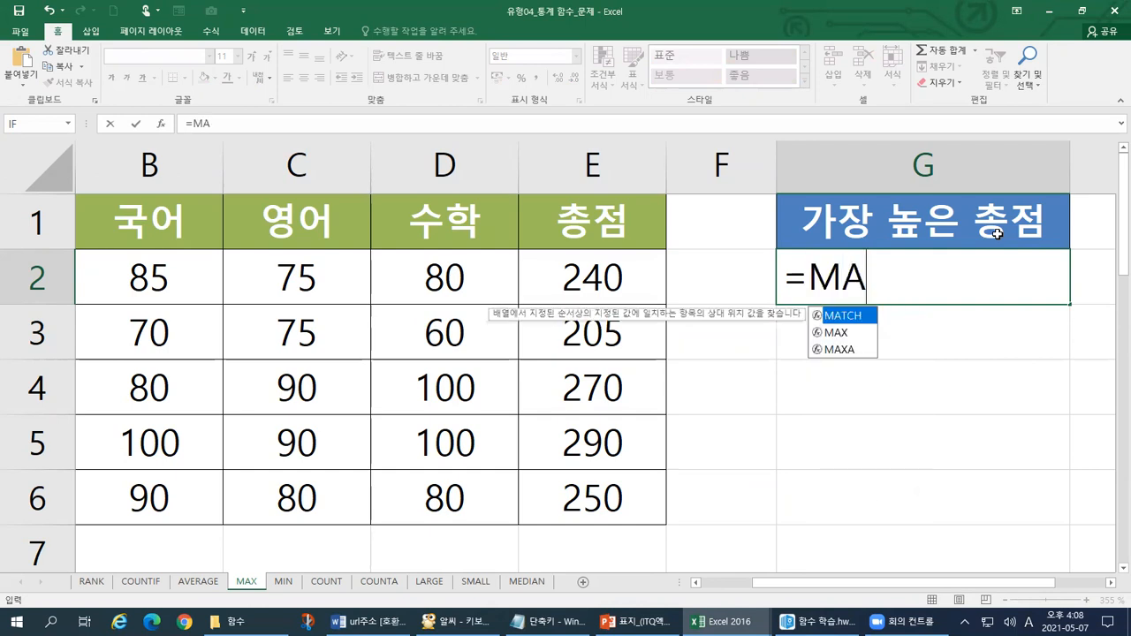
text(X())
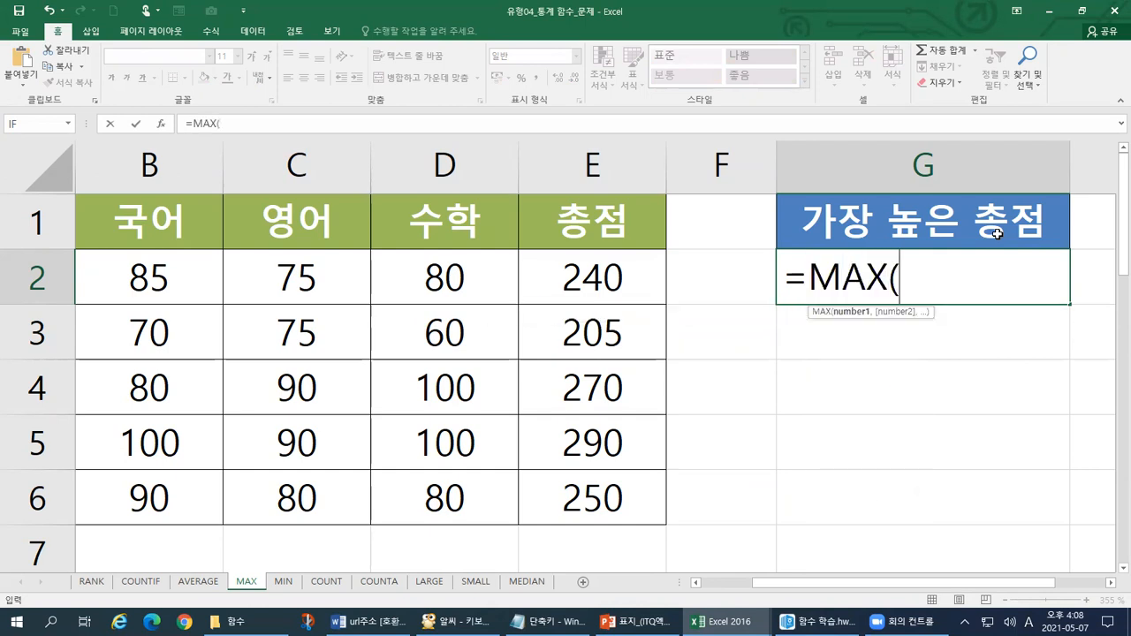
click(897, 278)
drag(603, 279, 612, 510)
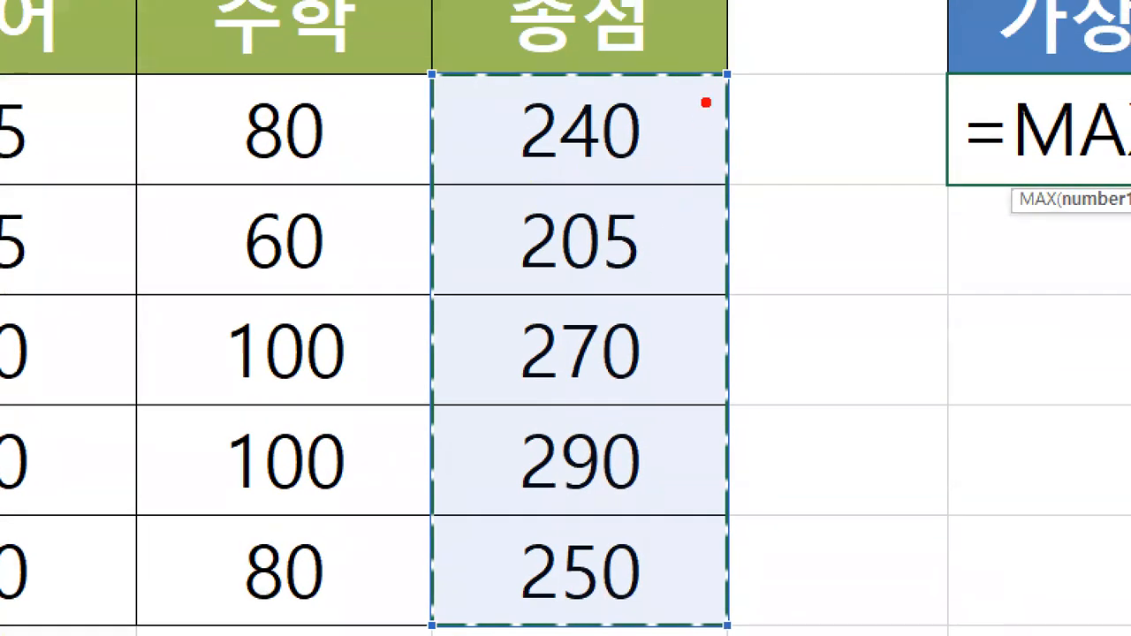
- Zoom in to circle the 총점 values and draw an arrow to the E2:E6 argument, then put the cursor back in the formula
drag(657, 263, 548, 391)
mouse_move(489, 357)
mouse_down()
mouse_move(610, 631)
mouse_move(695, 297)
mouse_move(678, 88)
mouse_up()
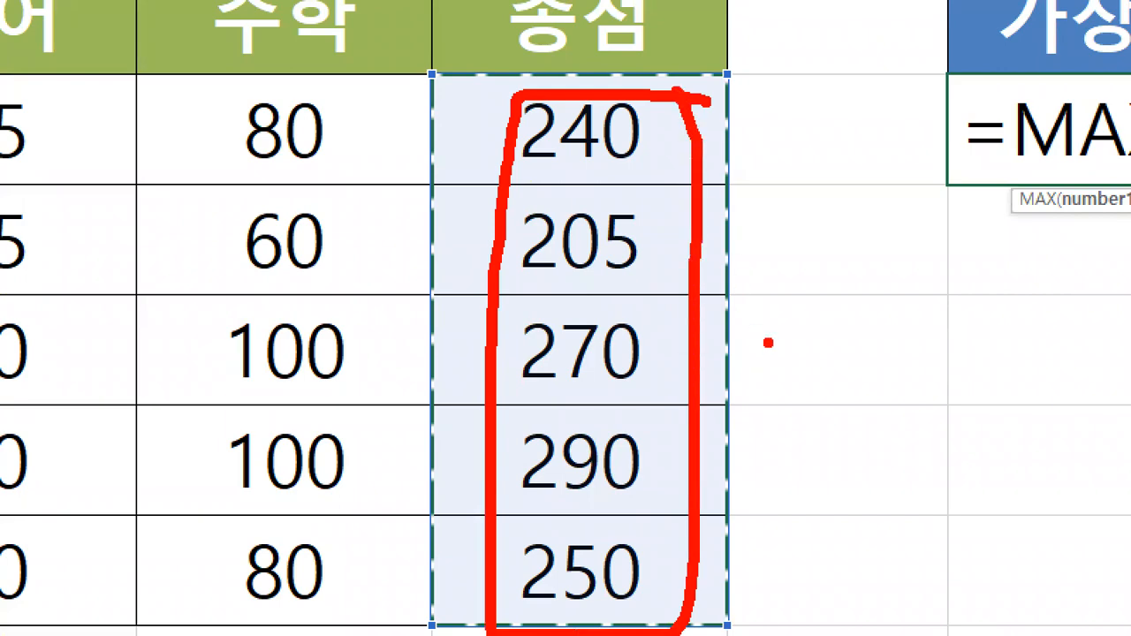
key(Escape)
key(ctrl+1)
click(938, 327)
mouse_move(320, 405)
mouse_down()
mouse_move(886, 297)
mouse_move(873, 360)
mouse_up()
mouse_move(871, 265)
mouse_down()
mouse_move(998, 258)
mouse_move(1035, 272)
mouse_up()
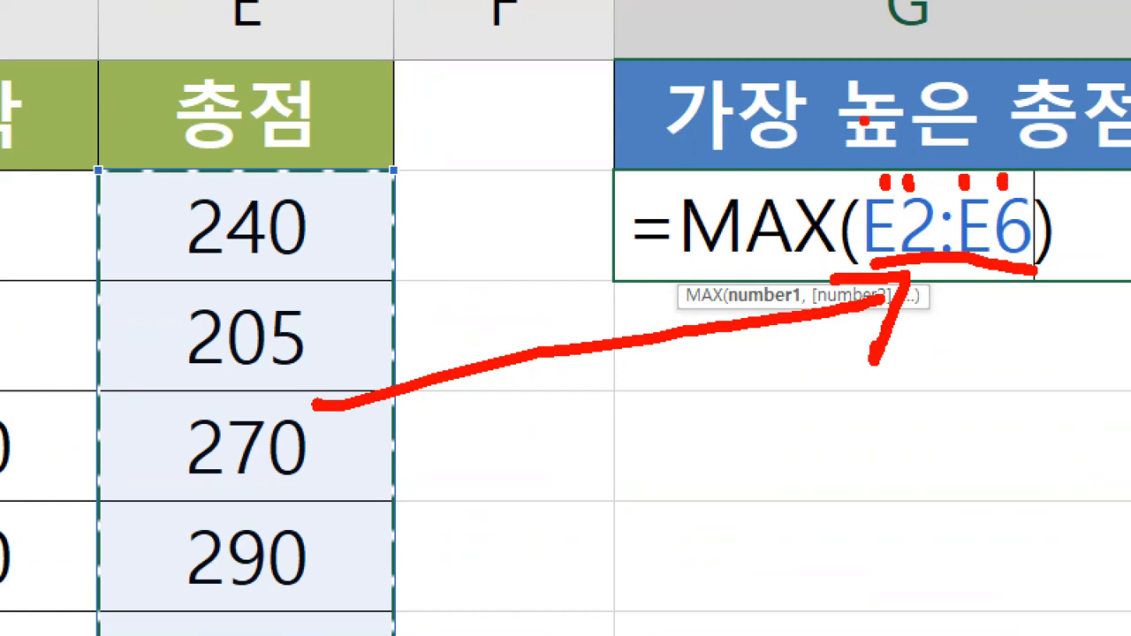
key(Escape)
click(991, 298)
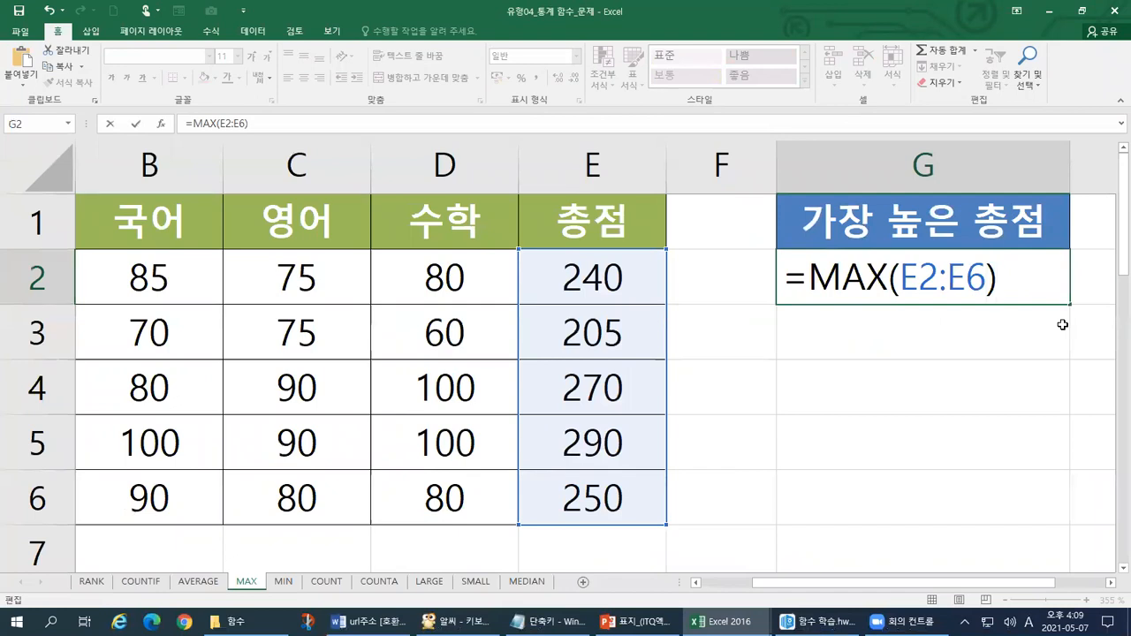
- Underline =MAX(E2:E6) and hatch the totals on the zoomed screen, leave the zoom, and confirm the formula in G2
key(ctrl+1)
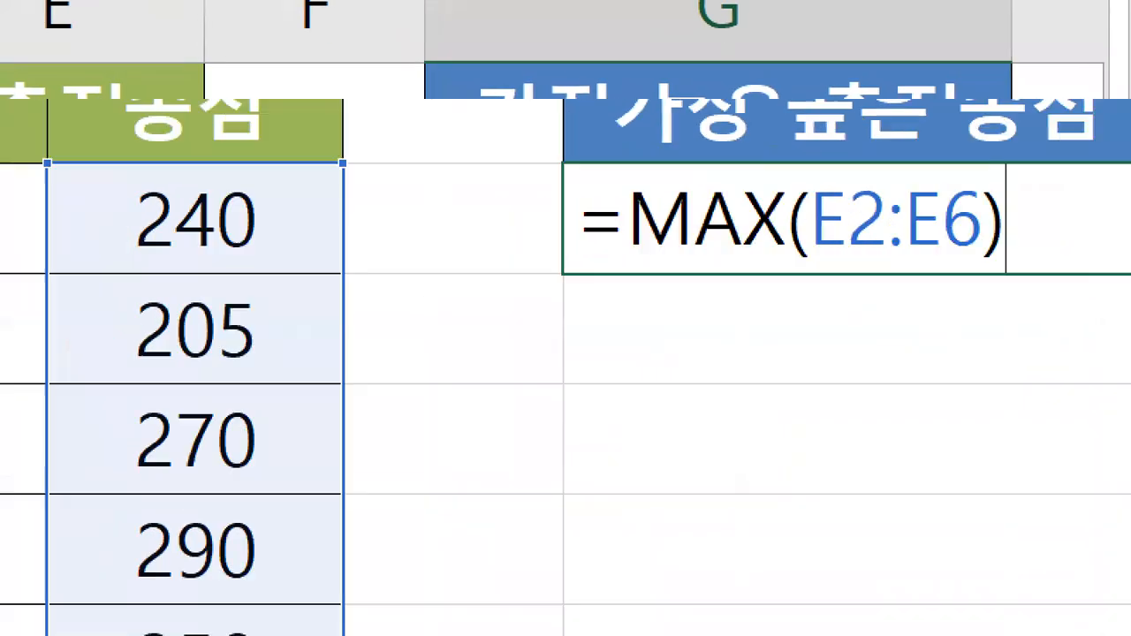
drag(641, 188, 1057, 184)
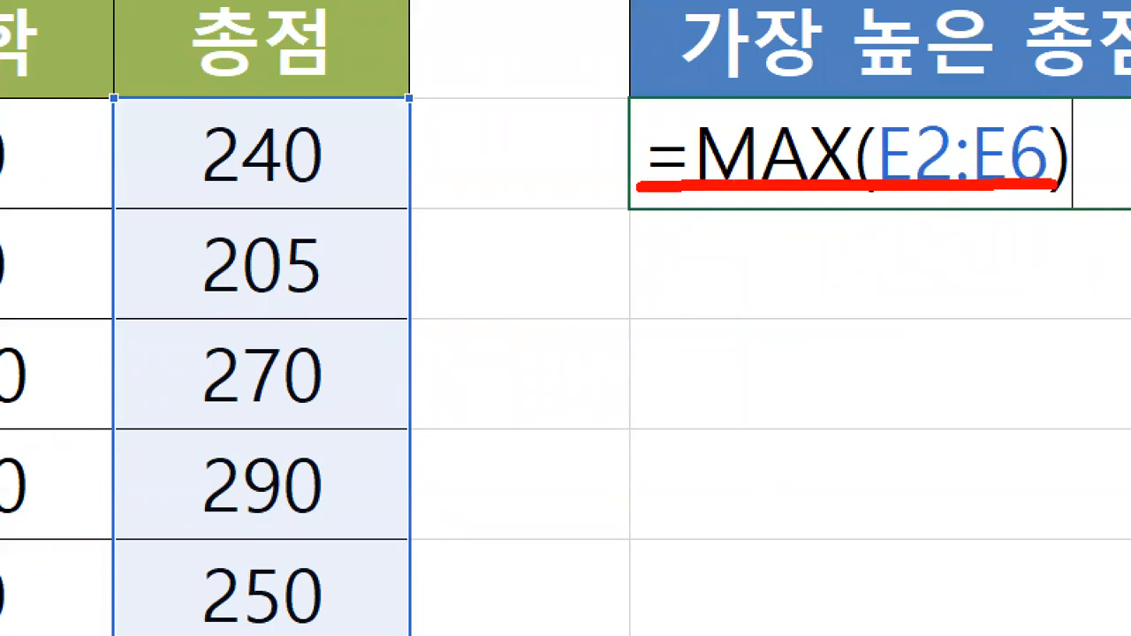
mouse_move(364, 467)
mouse_down()
mouse_move(292, 633)
mouse_move(175, 160)
mouse_move(384, 190)
mouse_move(388, 495)
mouse_move(354, 588)
mouse_up()
drag(311, 119, 187, 300)
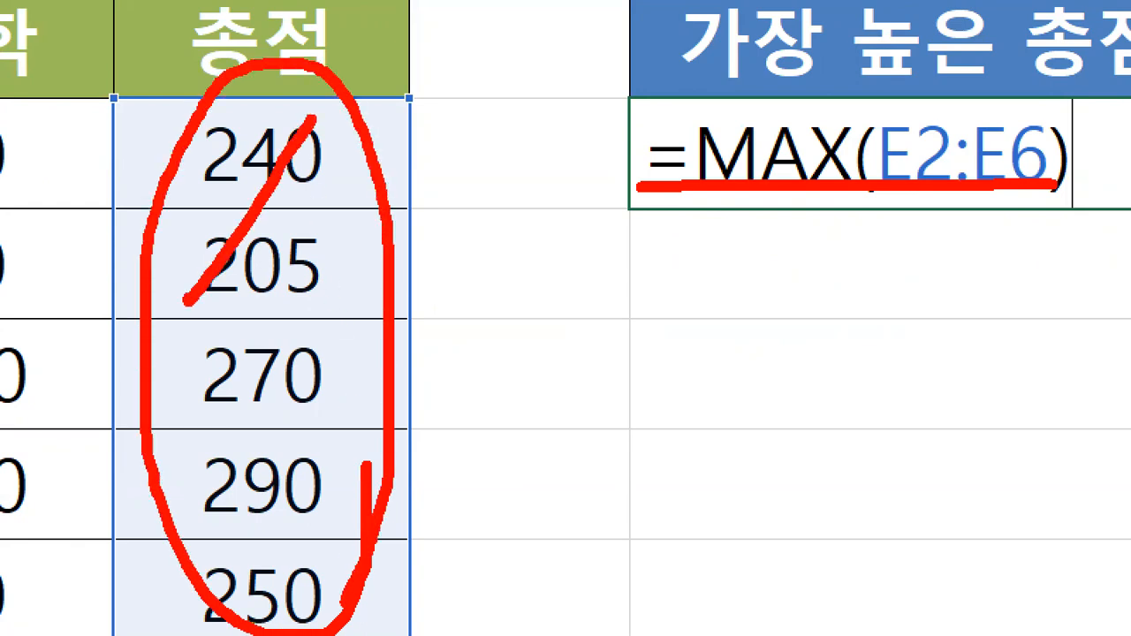
drag(380, 190, 194, 499)
drag(344, 389, 234, 591)
drag(331, 544, 271, 627)
drag(734, 306, 789, 245)
mouse_move(707, 239)
mouse_down()
mouse_move(771, 199)
mouse_move(792, 279)
mouse_up()
key(Escape)
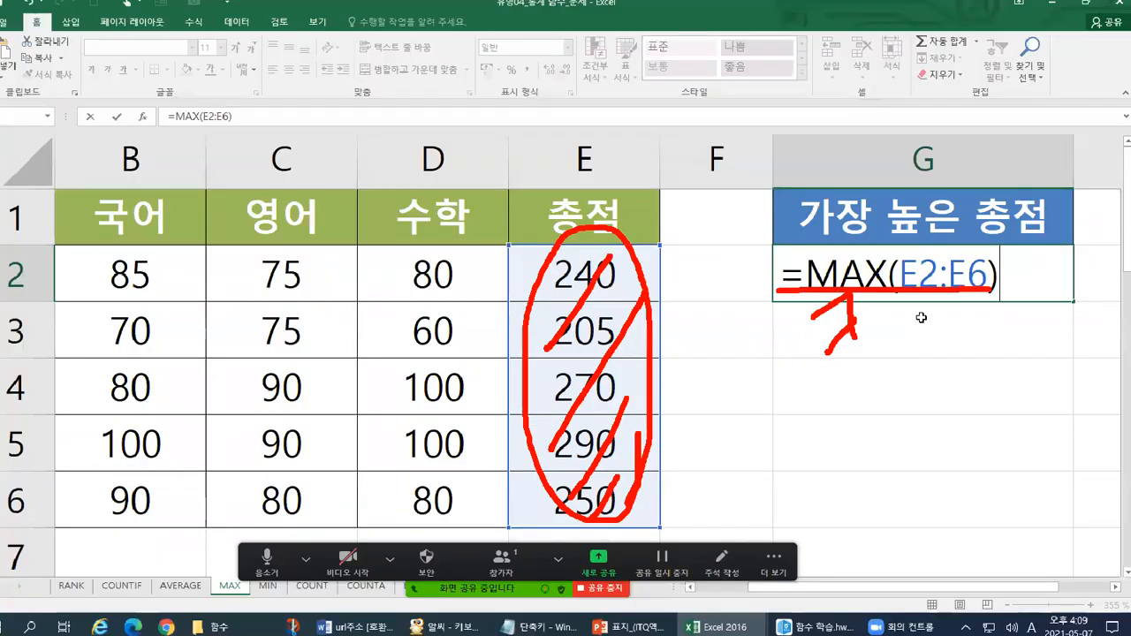
key(Return)
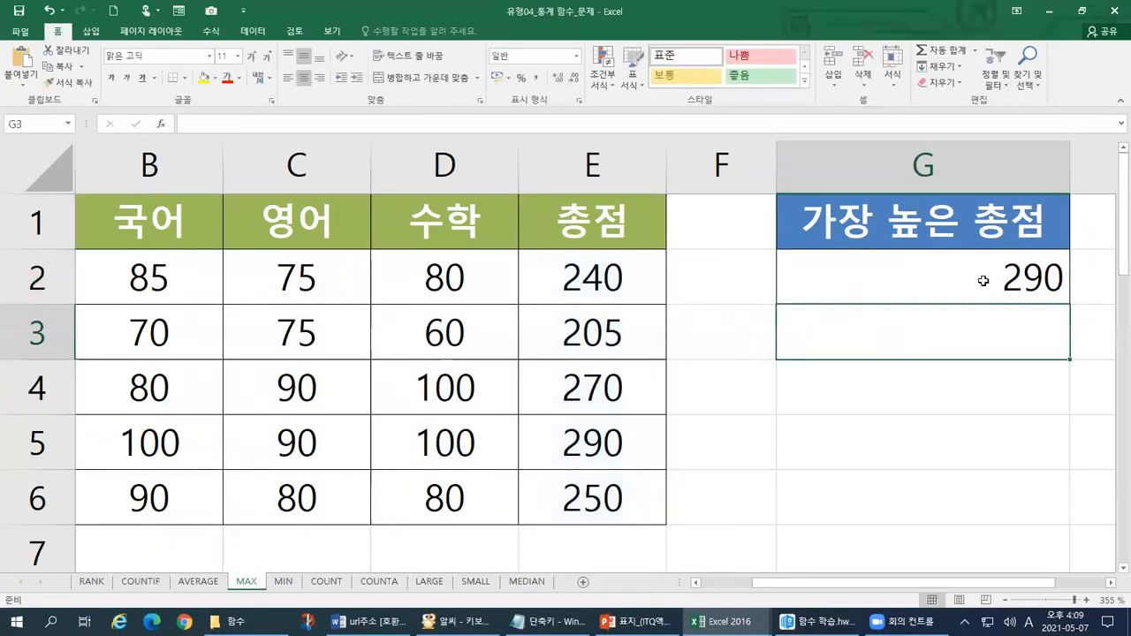
- Select G2, then zoom in to circle the totals, box 290, and draw an arrow from it to the result cell
click(982, 280)
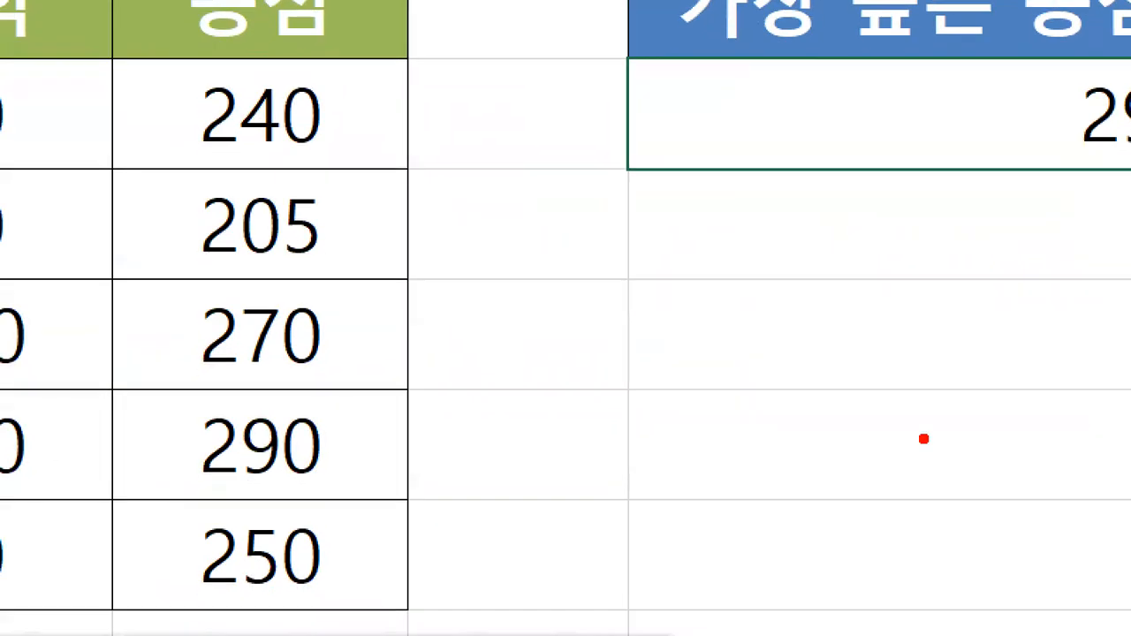
mouse_move(363, 603)
mouse_down()
mouse_move(146, 474)
mouse_move(231, 7)
mouse_move(364, 403)
mouse_move(374, 600)
mouse_up()
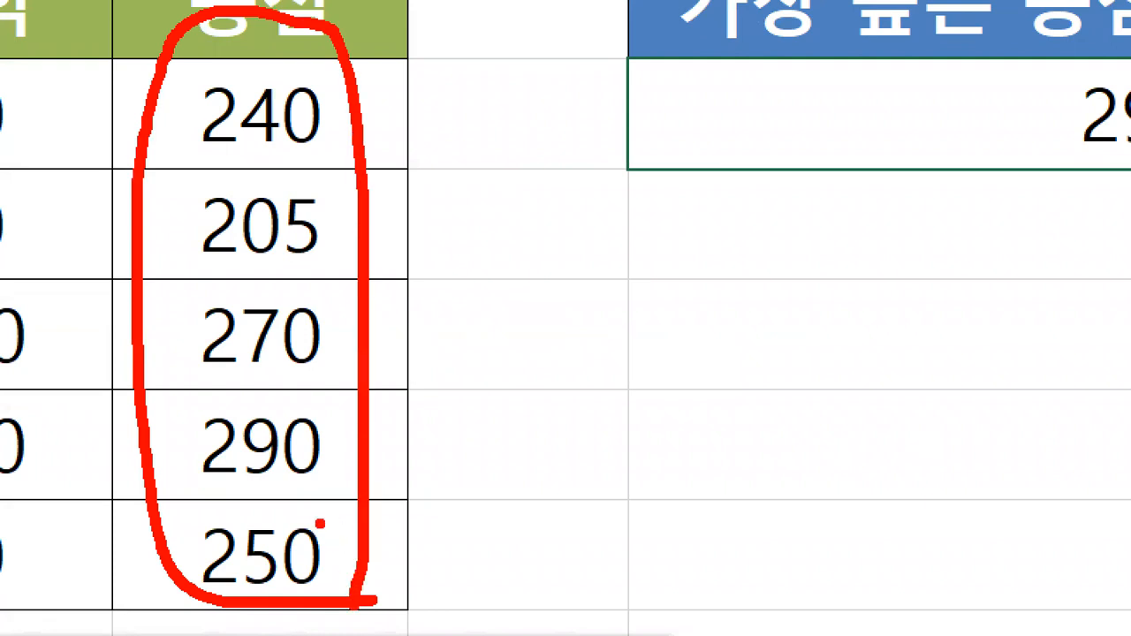
mouse_move(192, 507)
mouse_down()
mouse_move(352, 399)
mouse_move(152, 449)
mouse_move(157, 488)
mouse_up()
mouse_move(296, 446)
mouse_down()
mouse_move(875, 124)
mouse_move(882, 215)
mouse_up()
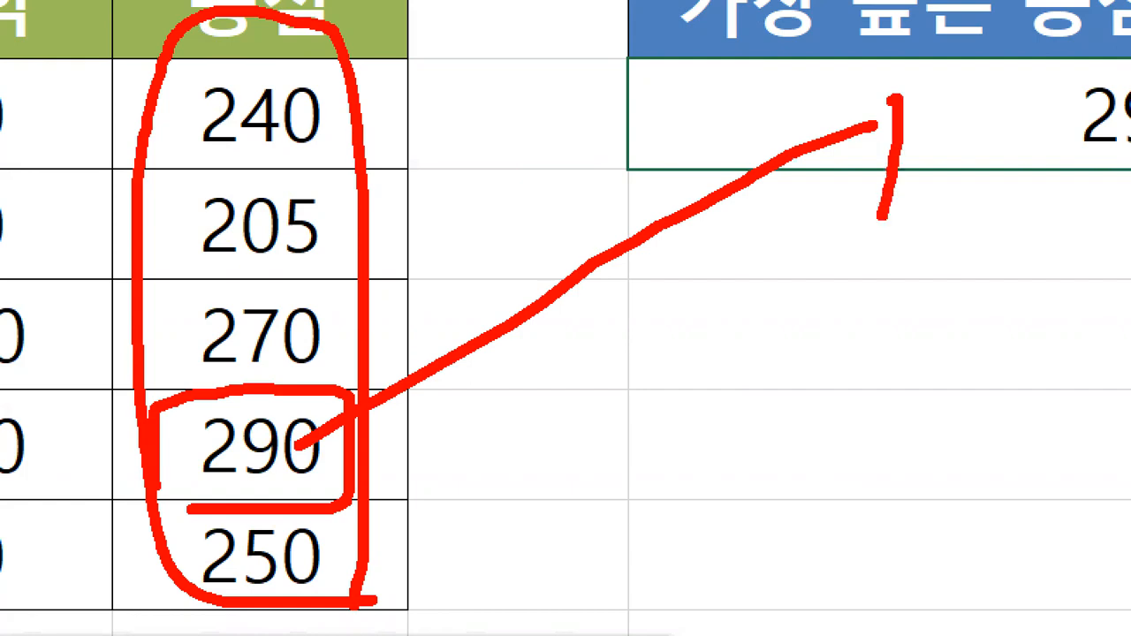
key(Escape)
key(ctrl+1)
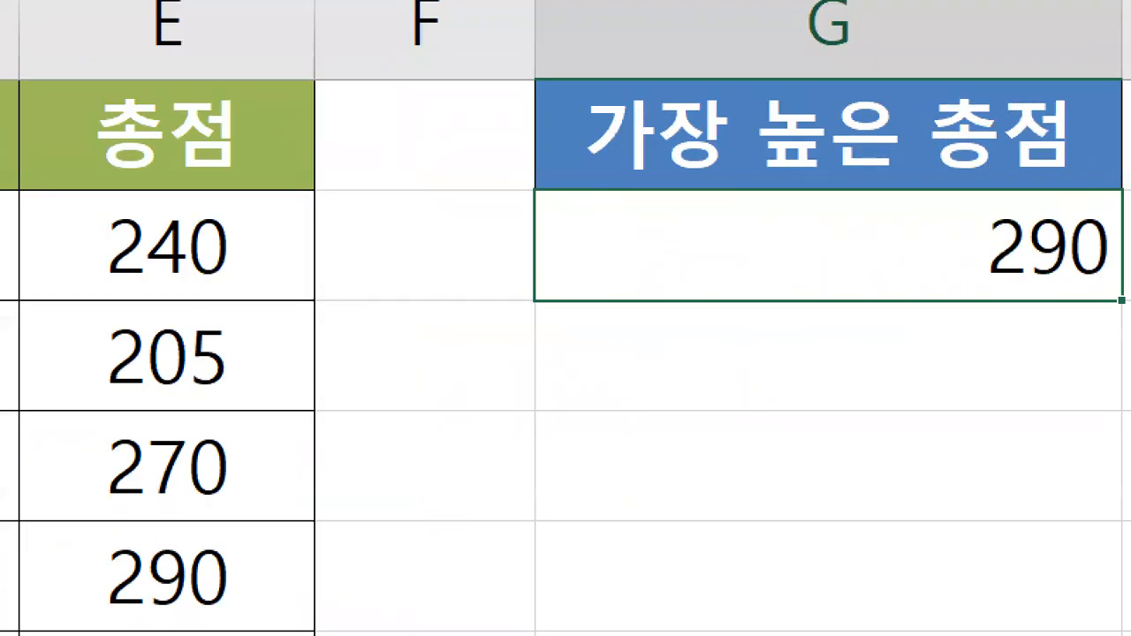
key(Escape)
- Show the sheet's formulas, mark the link between the totals and the MAX formula on the zoomed screen, and return to showing values
key(ctrl+grave)
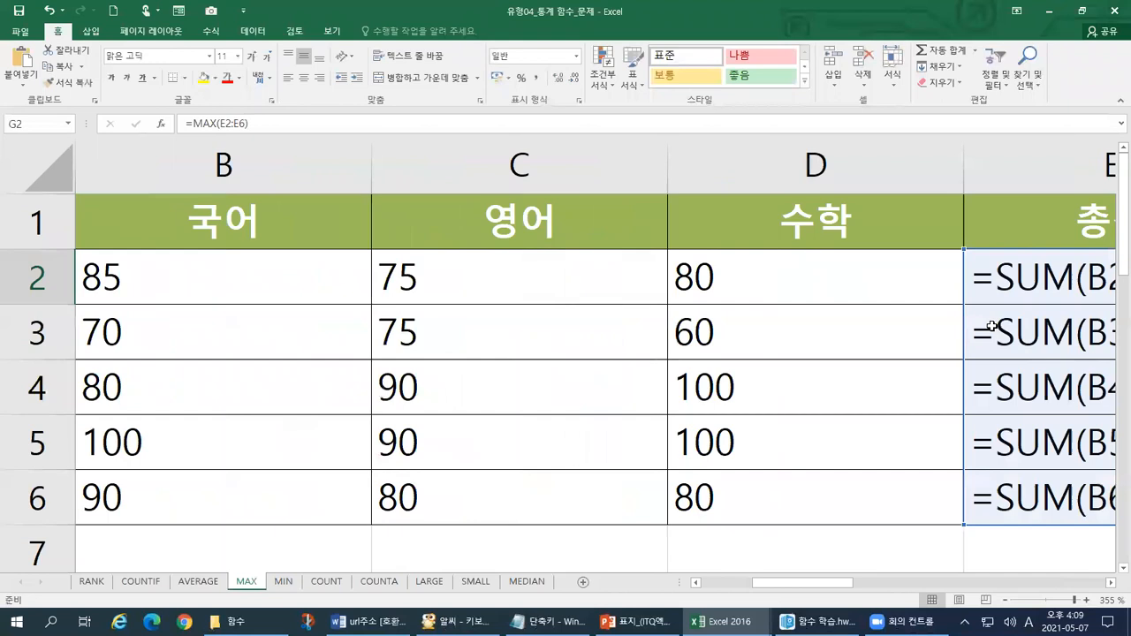
drag(853, 581, 1007, 585)
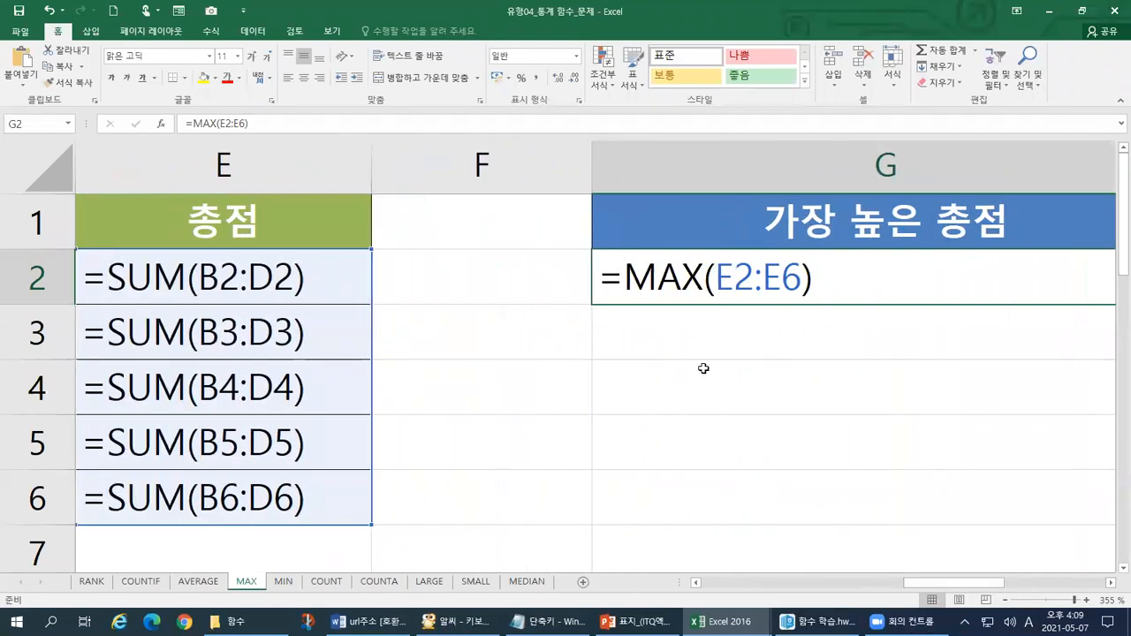
key(ctrl+1)
click(397, 347)
mouse_move(326, 333)
mouse_down()
mouse_move(760, 286)
mouse_move(633, 200)
mouse_up()
mouse_move(535, 238)
mouse_down()
mouse_move(197, 245)
mouse_move(192, 362)
mouse_move(272, 364)
mouse_move(414, 338)
mouse_move(592, 346)
mouse_move(617, 289)
mouse_move(478, 270)
mouse_move(458, 339)
mouse_move(522, 330)
mouse_move(591, 288)
mouse_move(490, 314)
mouse_move(535, 306)
mouse_up()
key(Escape)
key(ctrl+grave)
drag(954, 579, 838, 584)
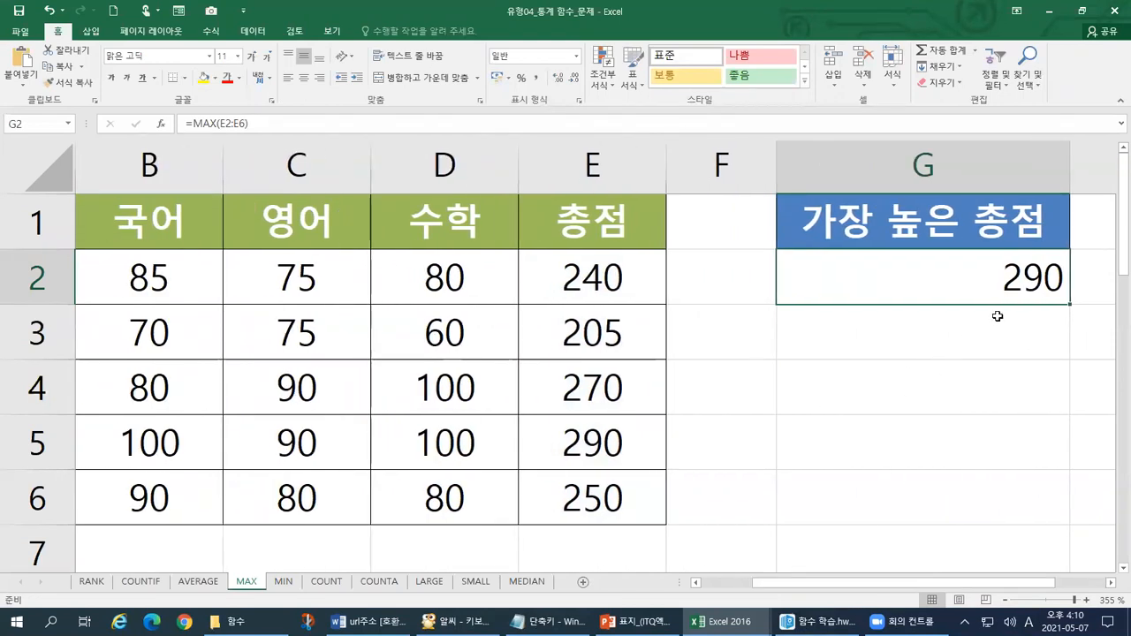
- Copy the 가장 높은 총점 heading and result from G1:G2 to G4:G5, and clear the copied formula in G5
click(934, 358)
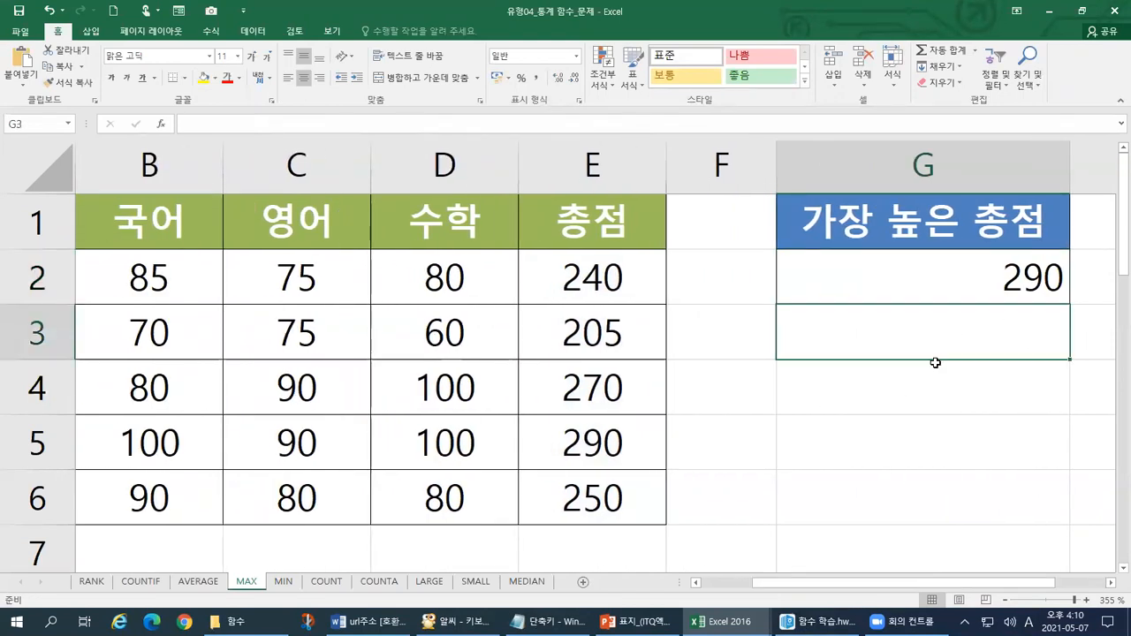
key(Up)
key(Up)
key(shift+Down)
key(shift+Up)
key(shift+Down)
key(ctrl+c)
key(Down)
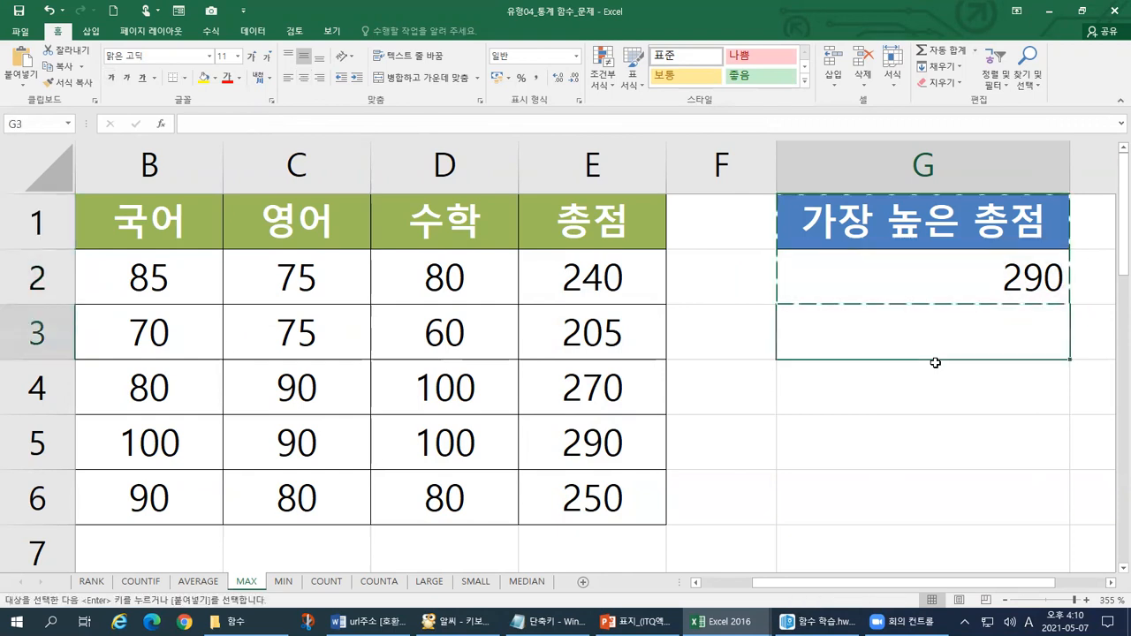
key(Down)
key(ctrl+v)
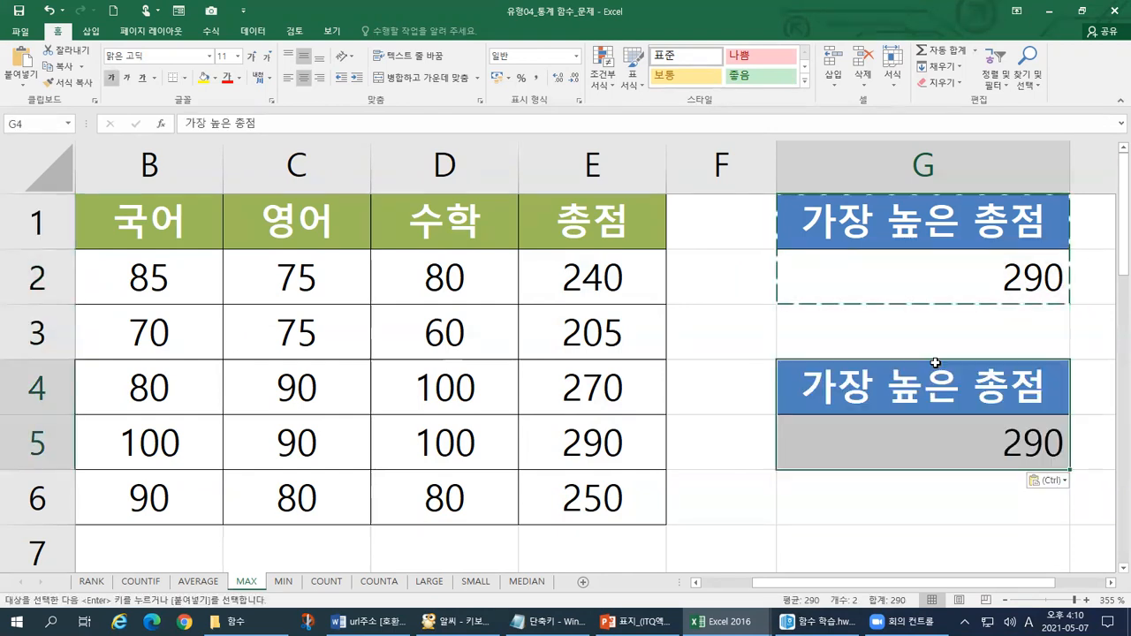
click(935, 455)
key(Delete)
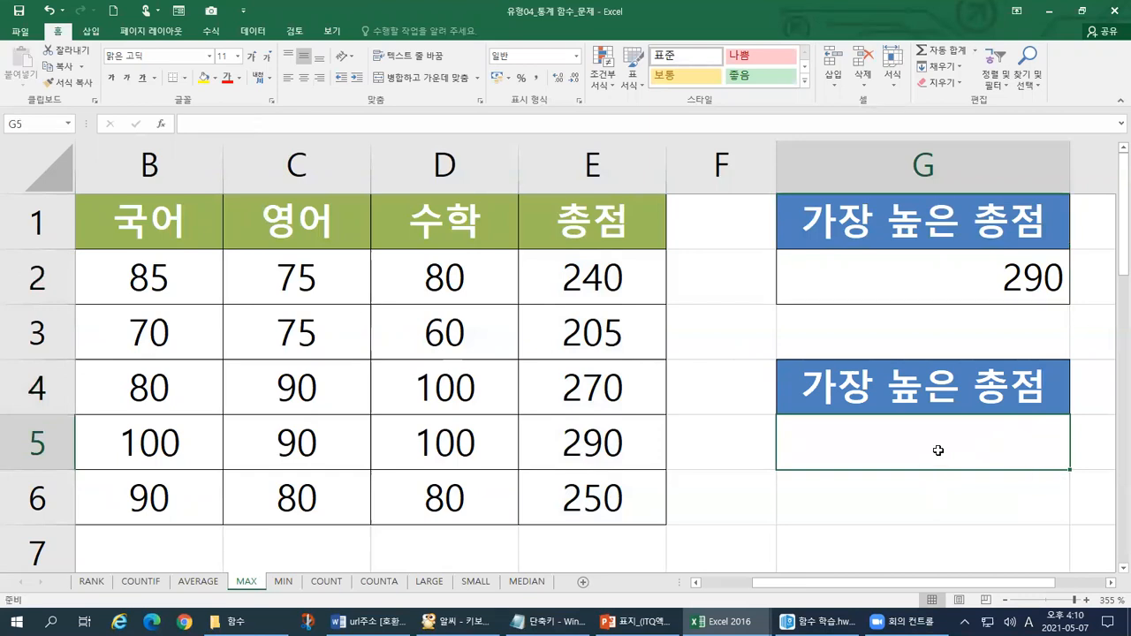
key(Up)
double_click(985, 401)
mouse_move(986, 401)
mouse_down()
mouse_move(1041, 398)
mouse_move(967, 397)
mouse_up()
text(TNGKR)
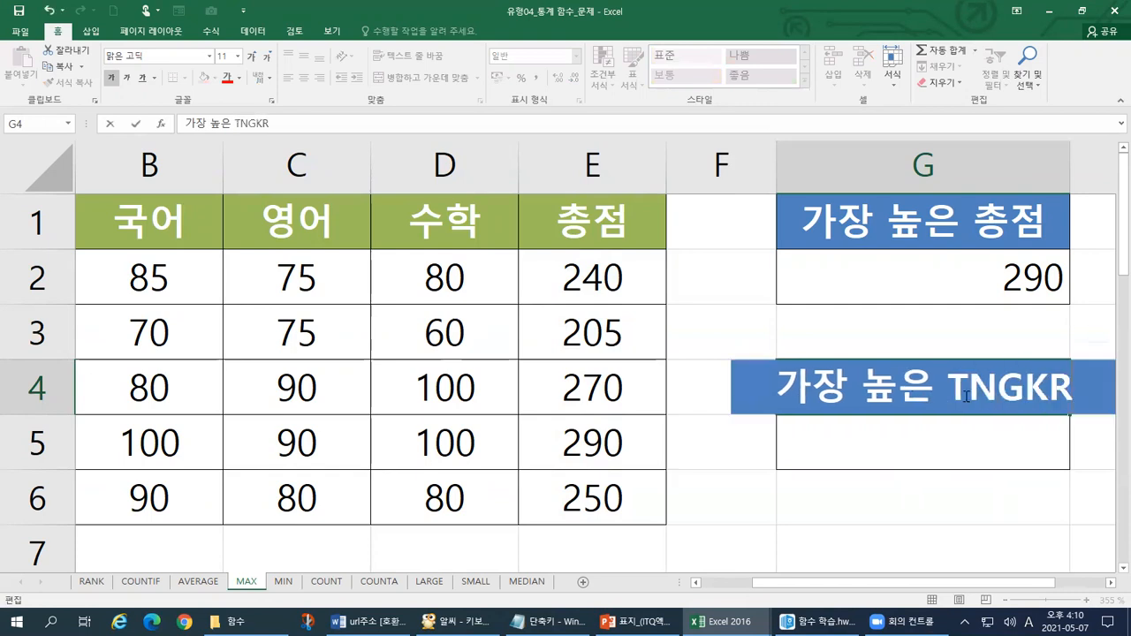
key(Return)
- Change the heading in G4 to 가장 높은 수학
double_click(966, 397)
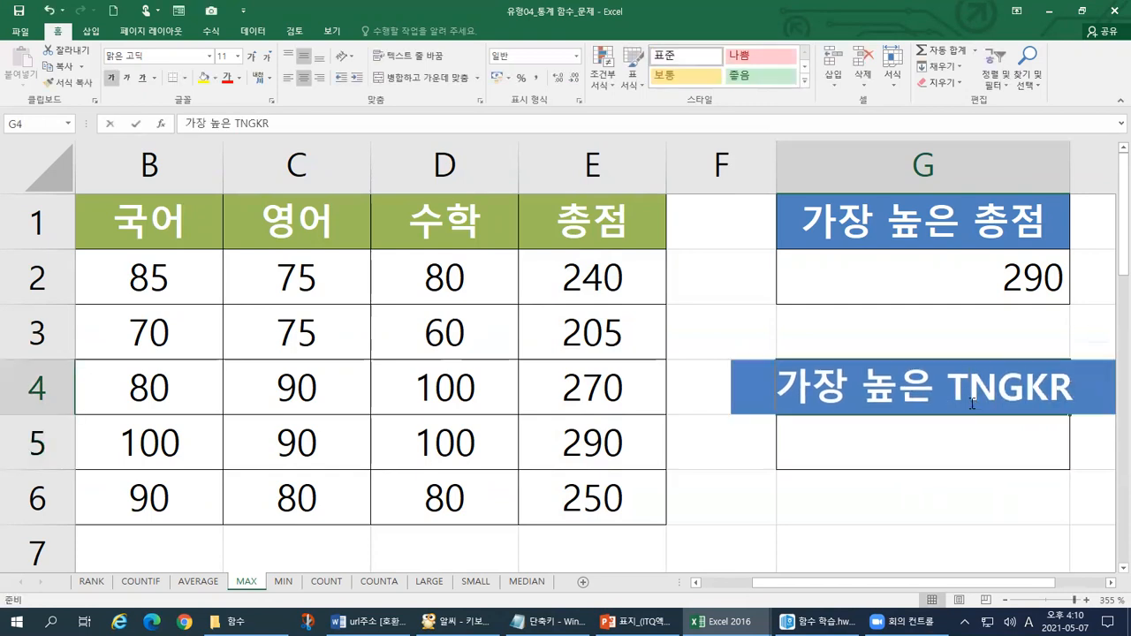
drag(969, 396, 1068, 384)
key(BackSpace)
key(BackSpace)
key(Hangul)
text(수학)
key(Return)
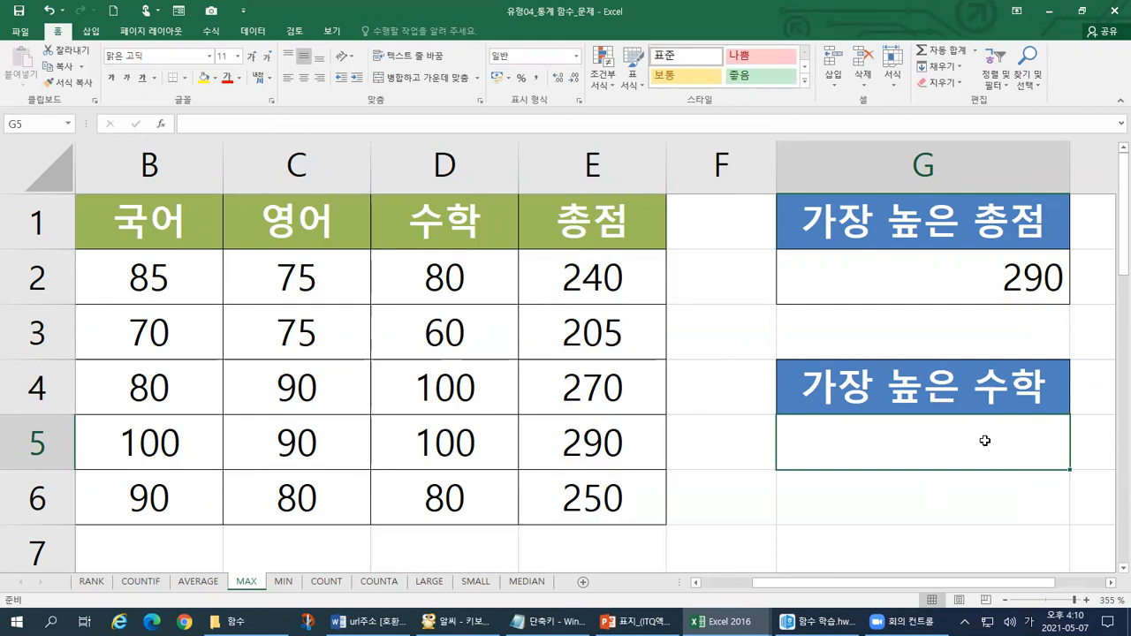
- Enter the formula =MAX(D2:D6) in G5 to find the highest 수학 score
text(=)
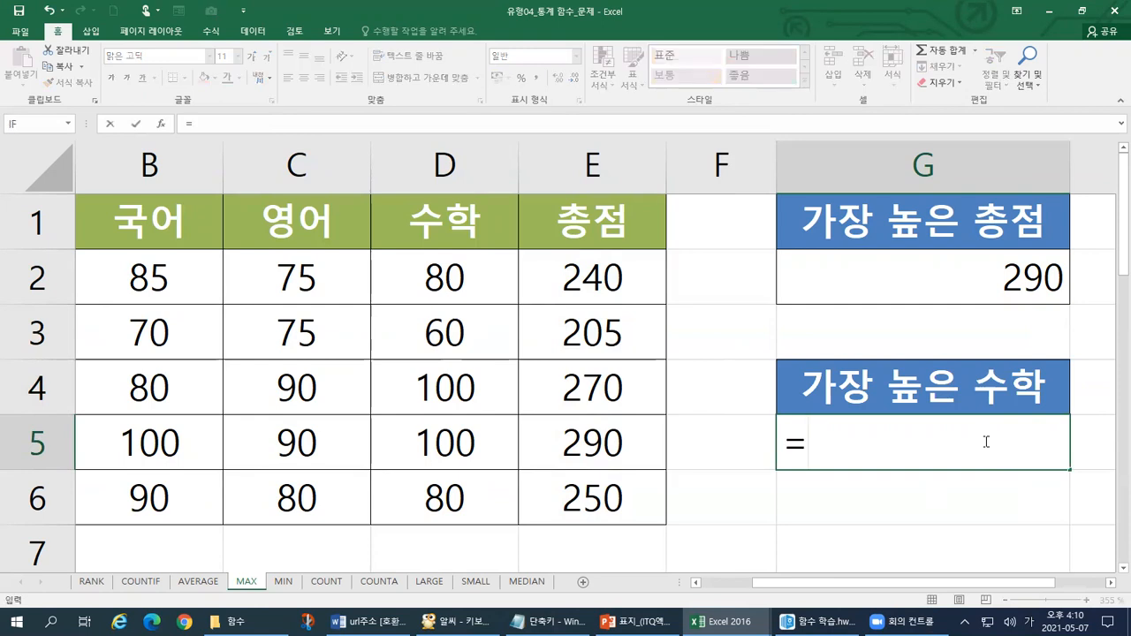
text(ㅡㅁ)
key(BackSpace)
key(BackSpace)
key(Hangul)
text(MAX)
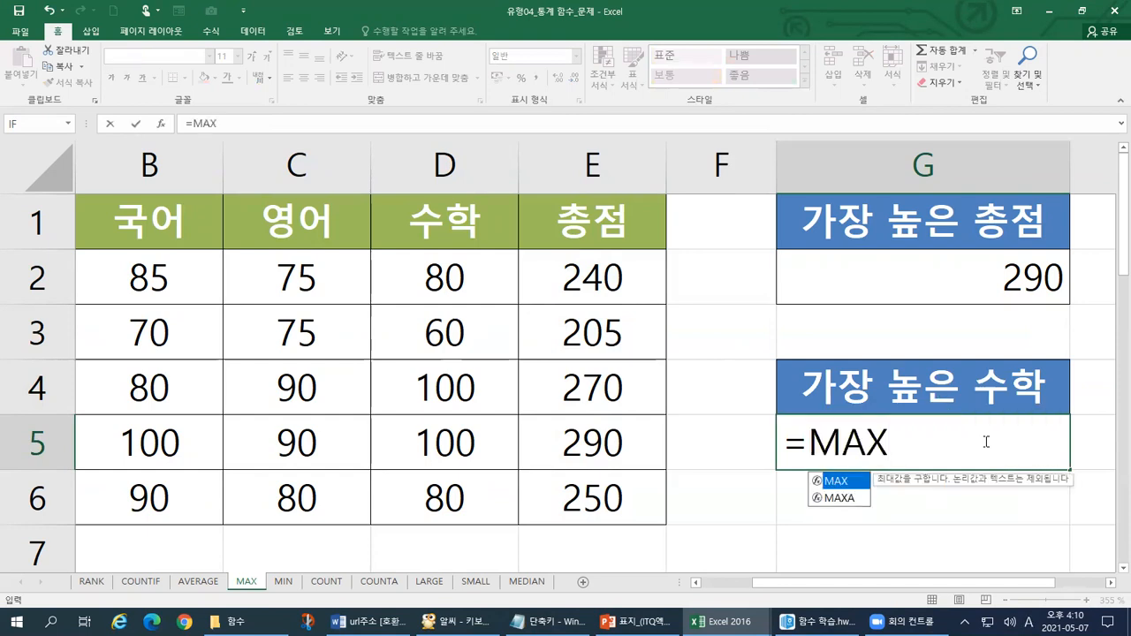
text(()
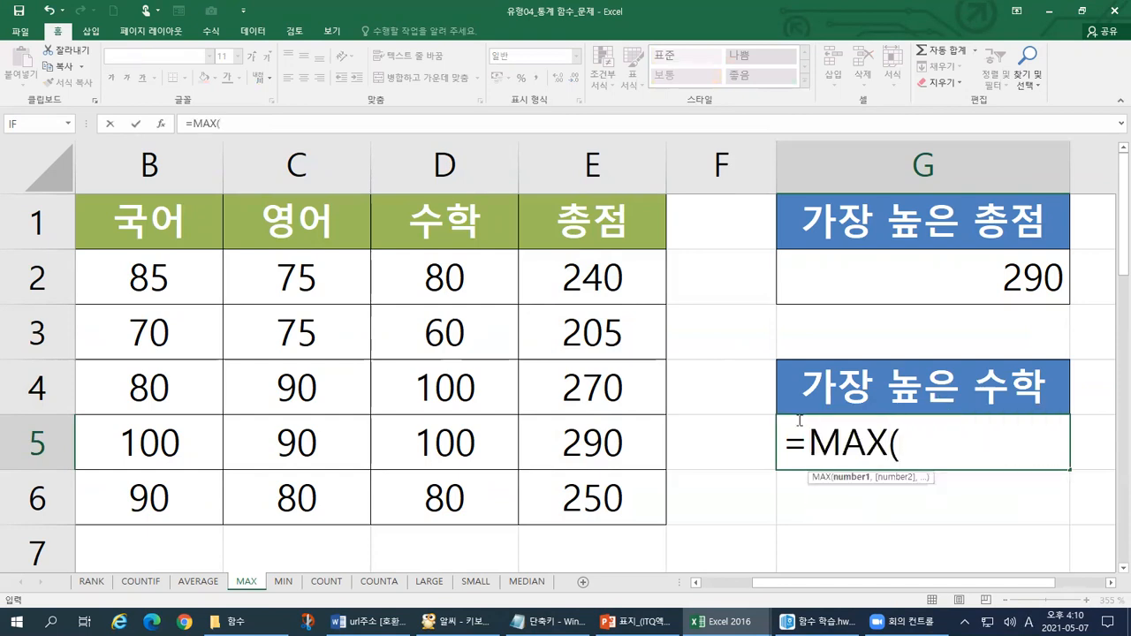
drag(485, 287, 477, 503)
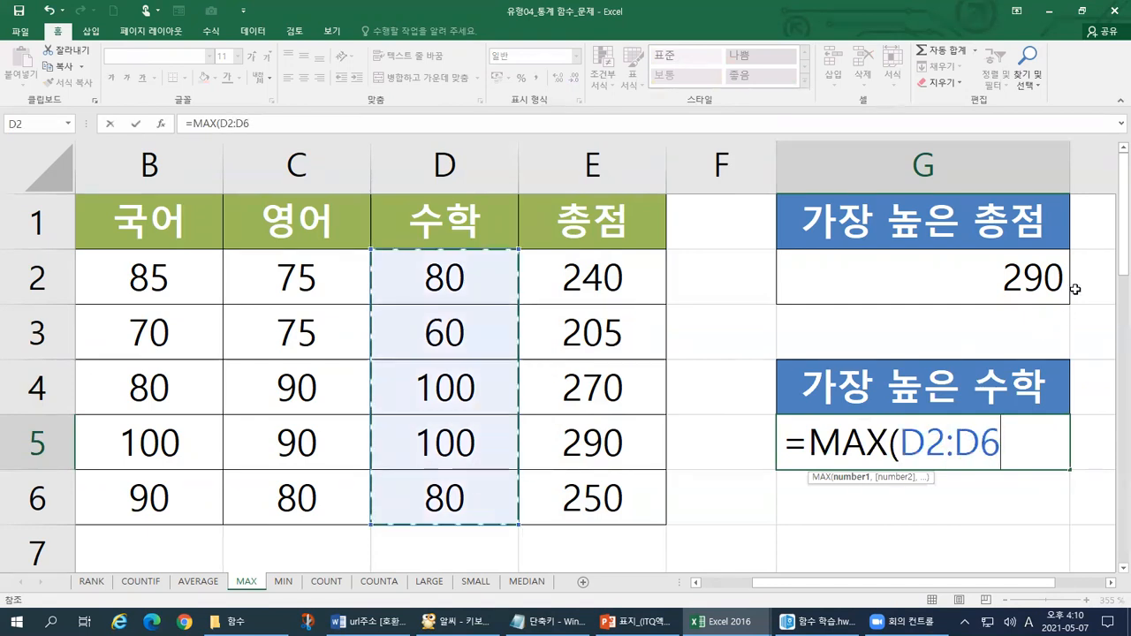
text())
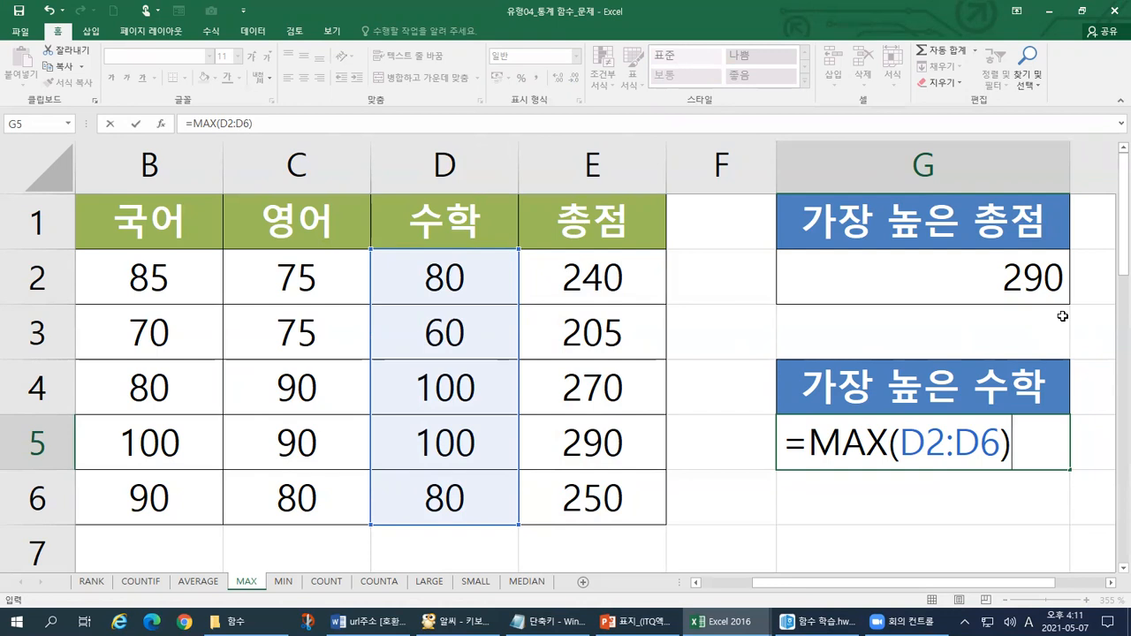
key(Return)
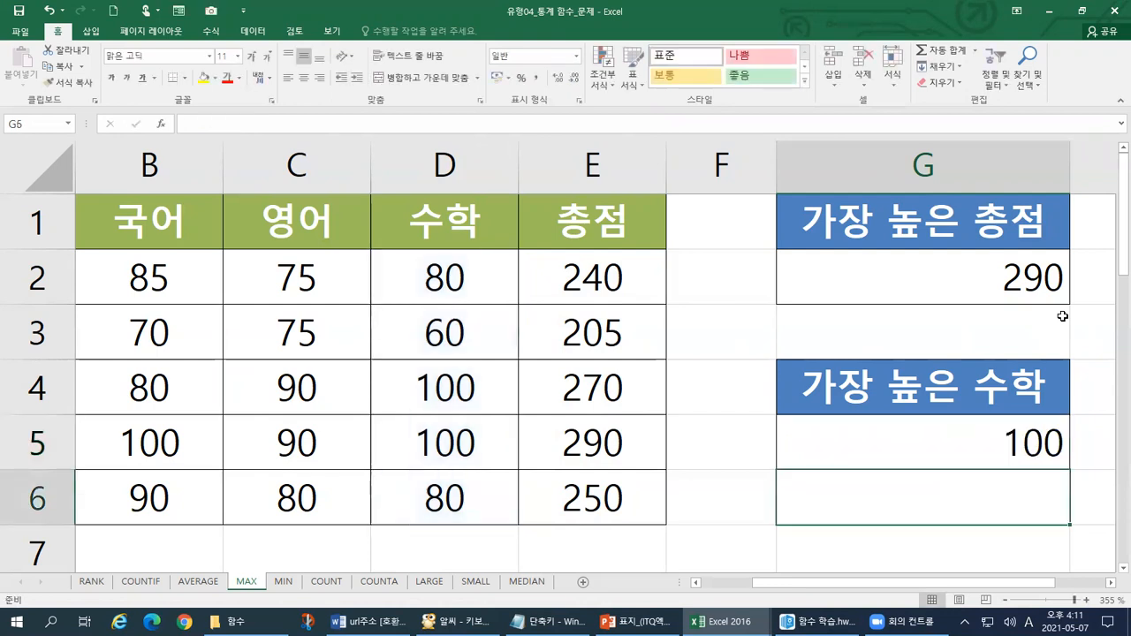
- Inspect the MAX formula in G5 and mark the 수학 values in D4:D5 and the 가장 높은 수학 result on the zoomed screen
click(936, 431)
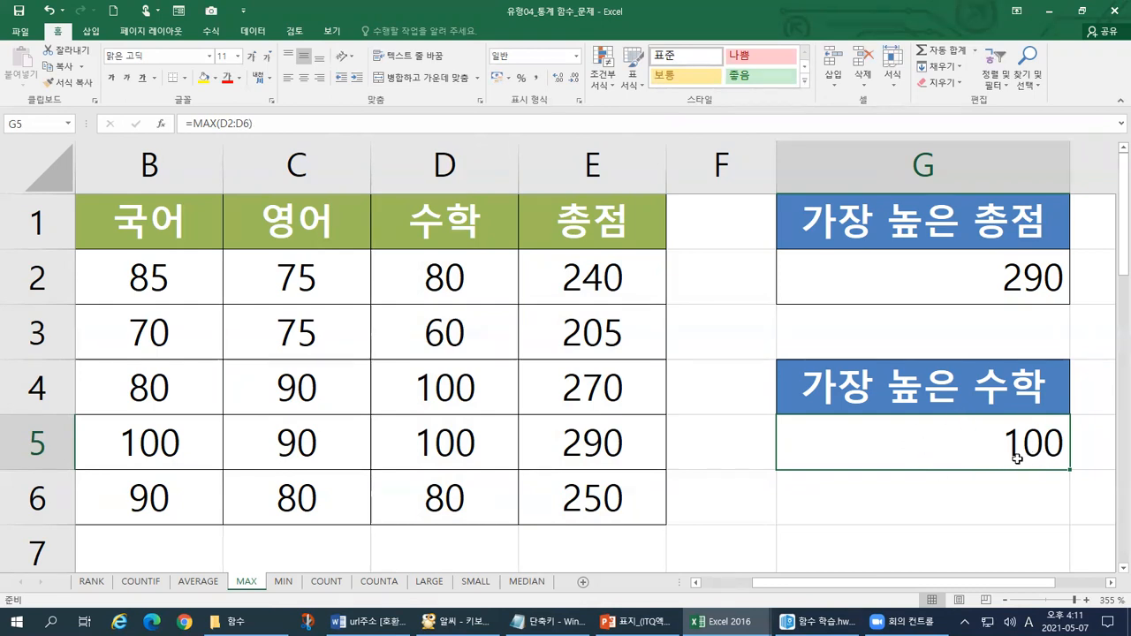
drag(501, 388, 487, 455)
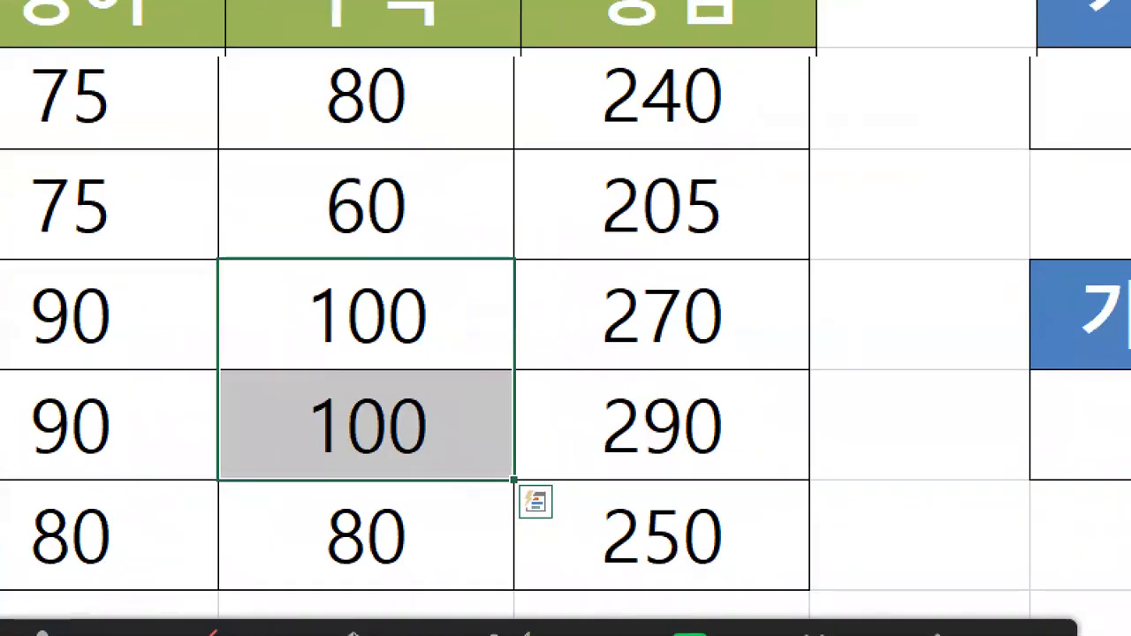
mouse_move(429, 438)
mouse_down()
mouse_move(335, 273)
mouse_move(457, 481)
mouse_up()
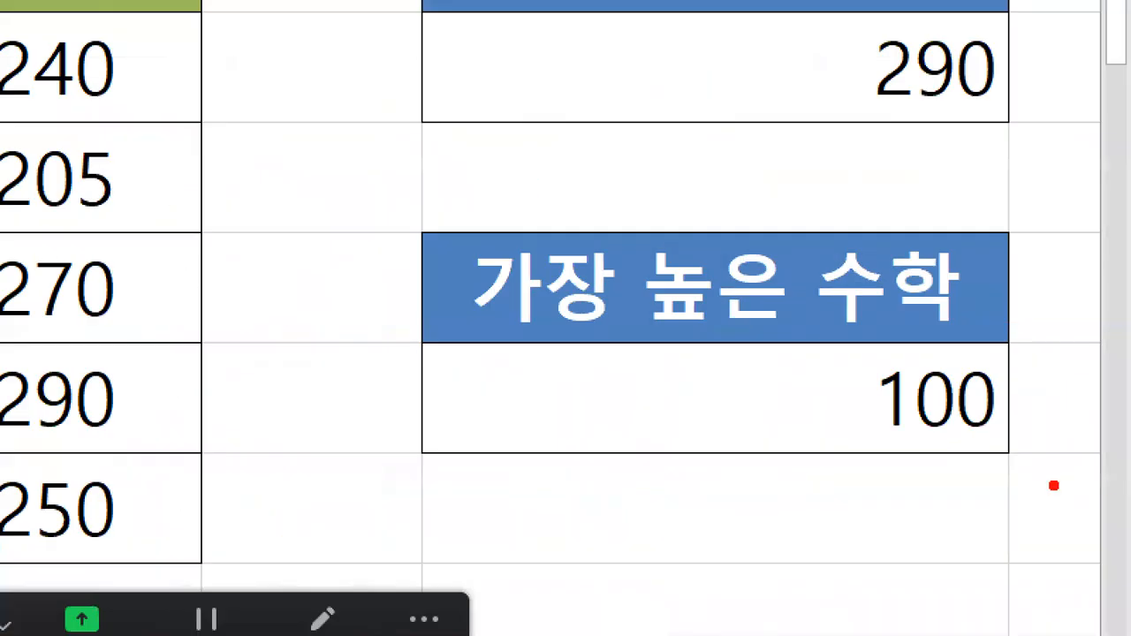
mouse_move(1025, 479)
mouse_down()
mouse_move(1008, 485)
mouse_move(1072, 405)
mouse_up()
mouse_move(1014, 323)
mouse_down()
mouse_move(972, 461)
mouse_move(915, 466)
mouse_move(984, 447)
mouse_up()
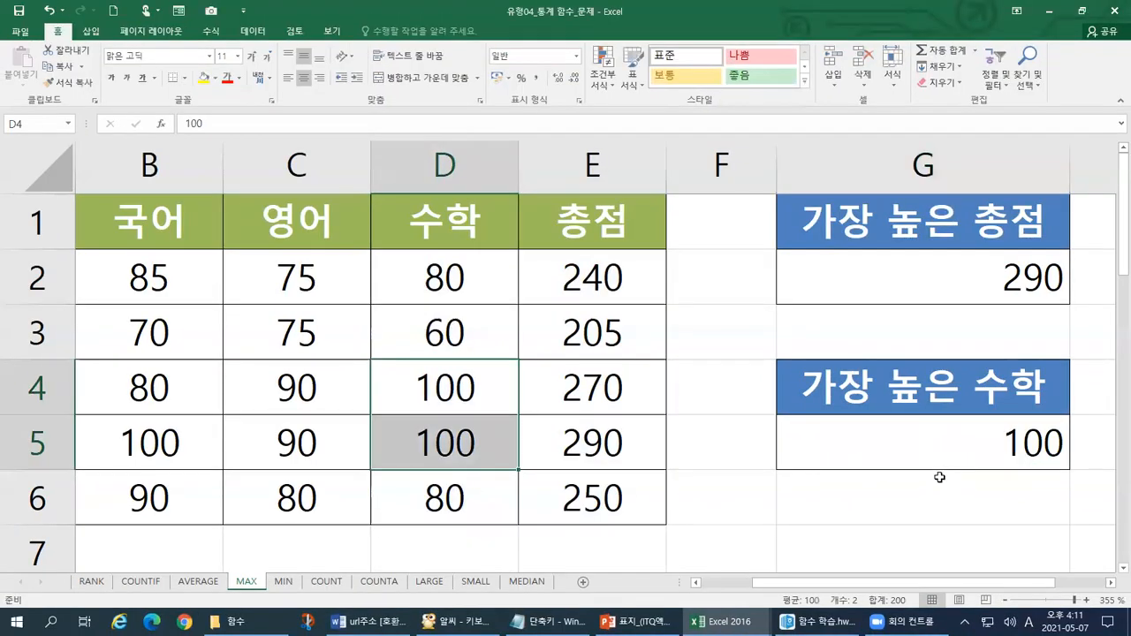
- Switch to the 함수 학습 notes in Hangul and review the description of the MAX function
click(817, 621)
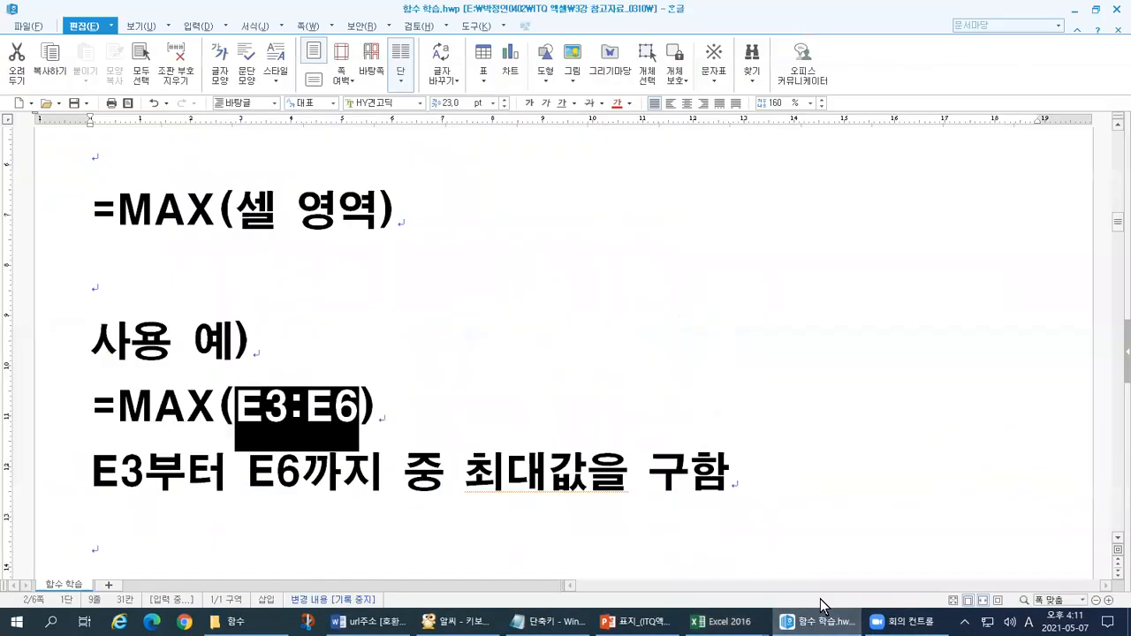
click(546, 361)
scroll(831, 448, up, 5)
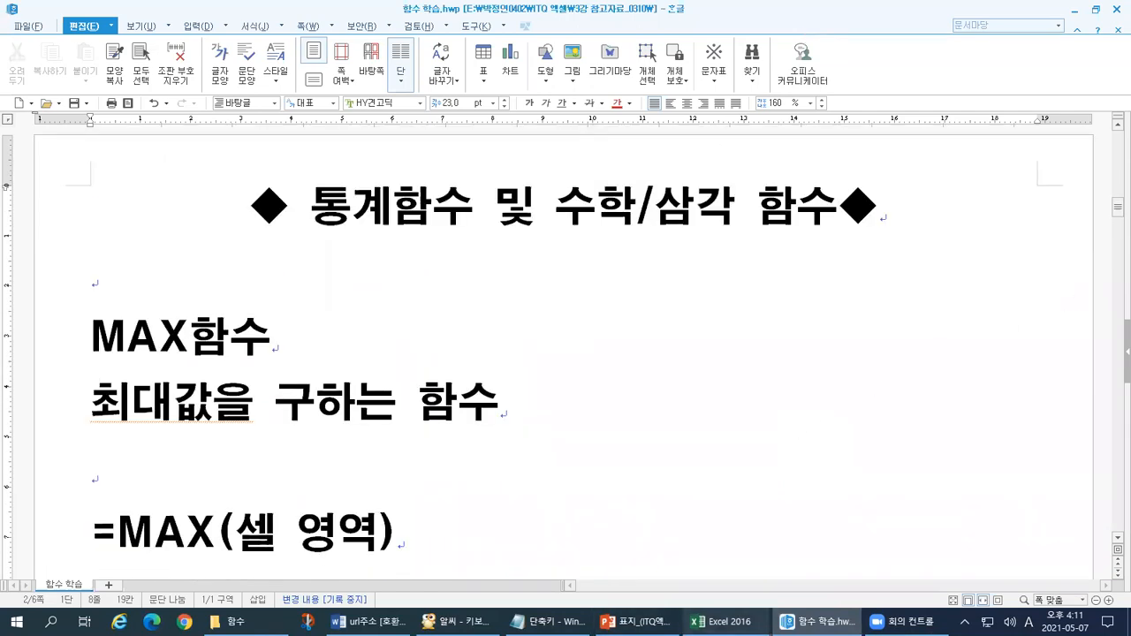
- Switch to the Excel workbook 엑셀3강 유형03_완성 and highlight condition (3) on the highest 수익금 with the MAX function
click(718, 622)
click(316, 553)
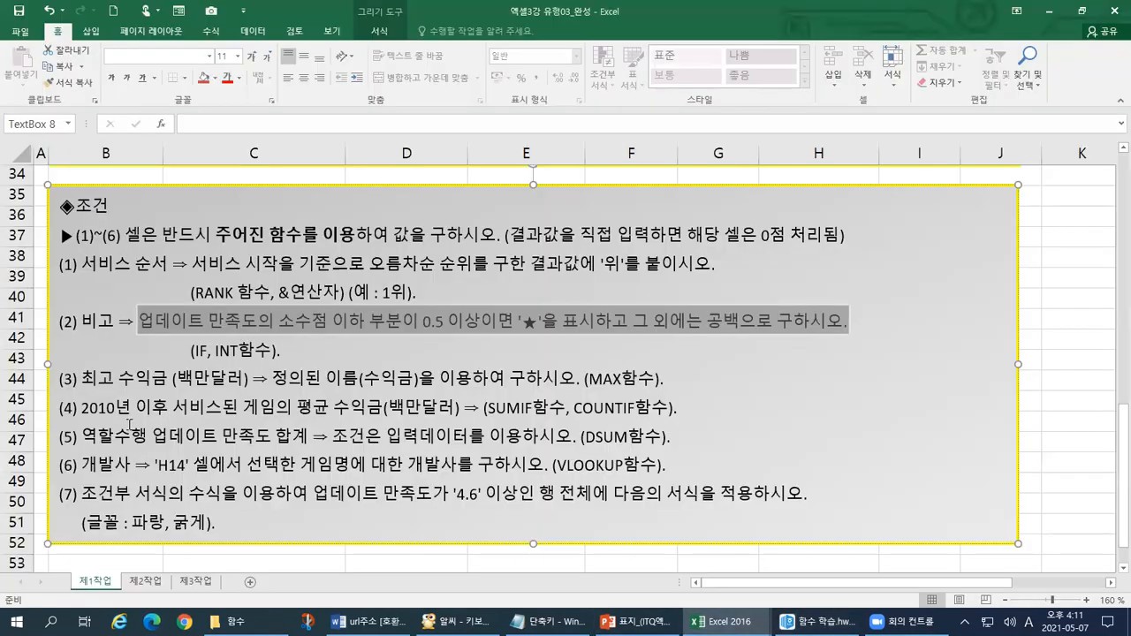
drag(426, 346, 1083, 359)
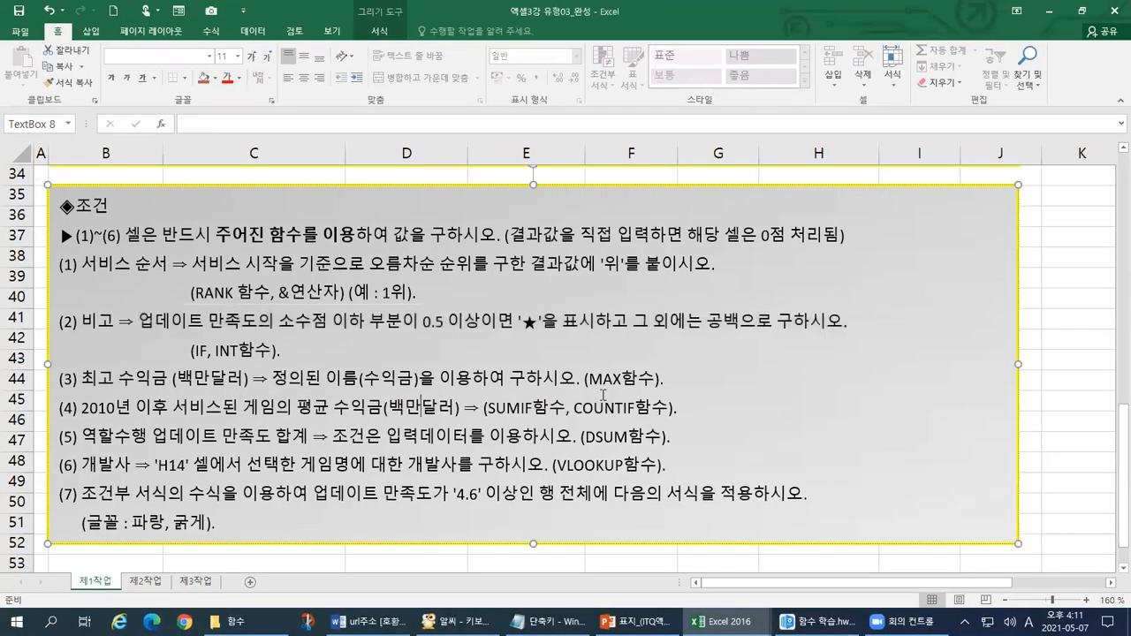
drag(668, 378, 55, 379)
drag(975, 384, 1130, 383)
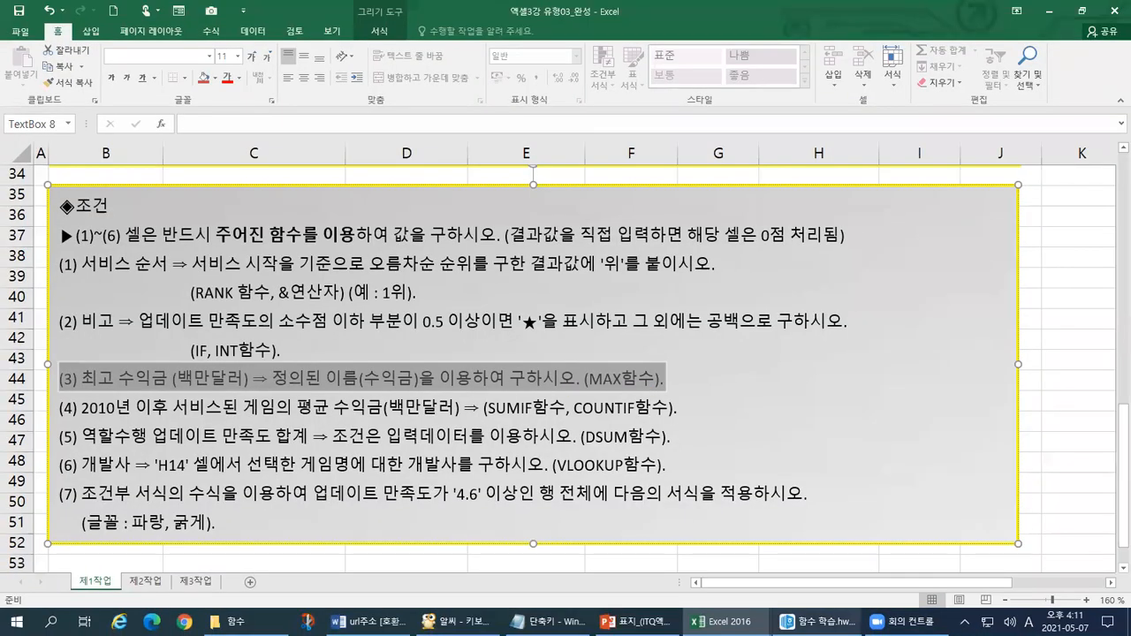
- Return to the 함수 학습 notes in Hangul and review the MAX and MIN syntax, highlighting the MIN formula and its description
click(816, 622)
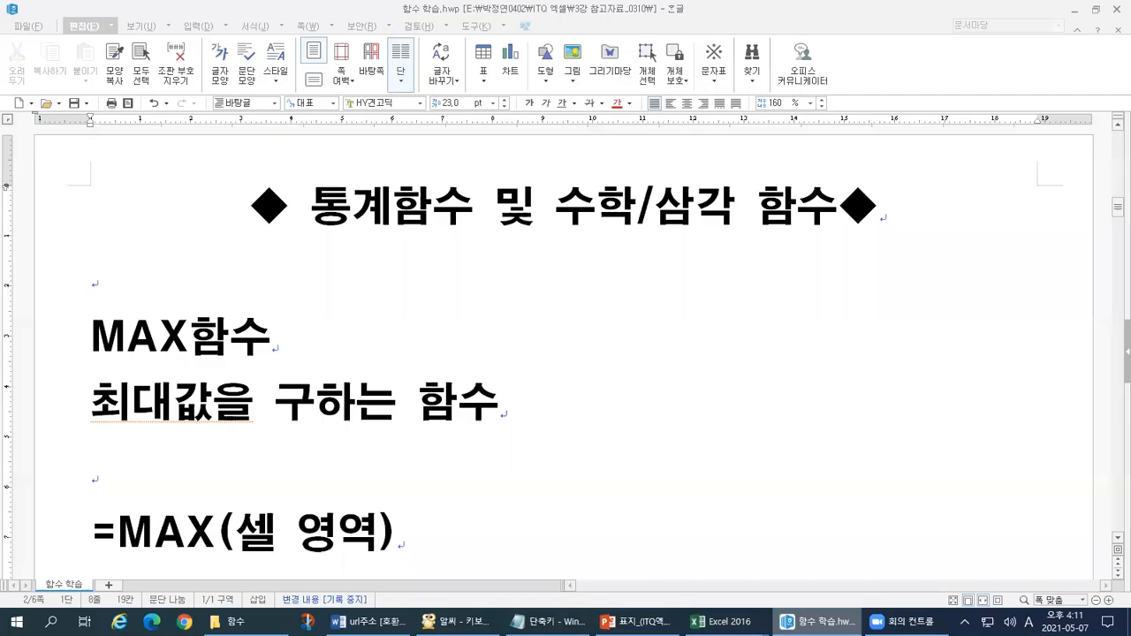
scroll(553, 419, down, 3)
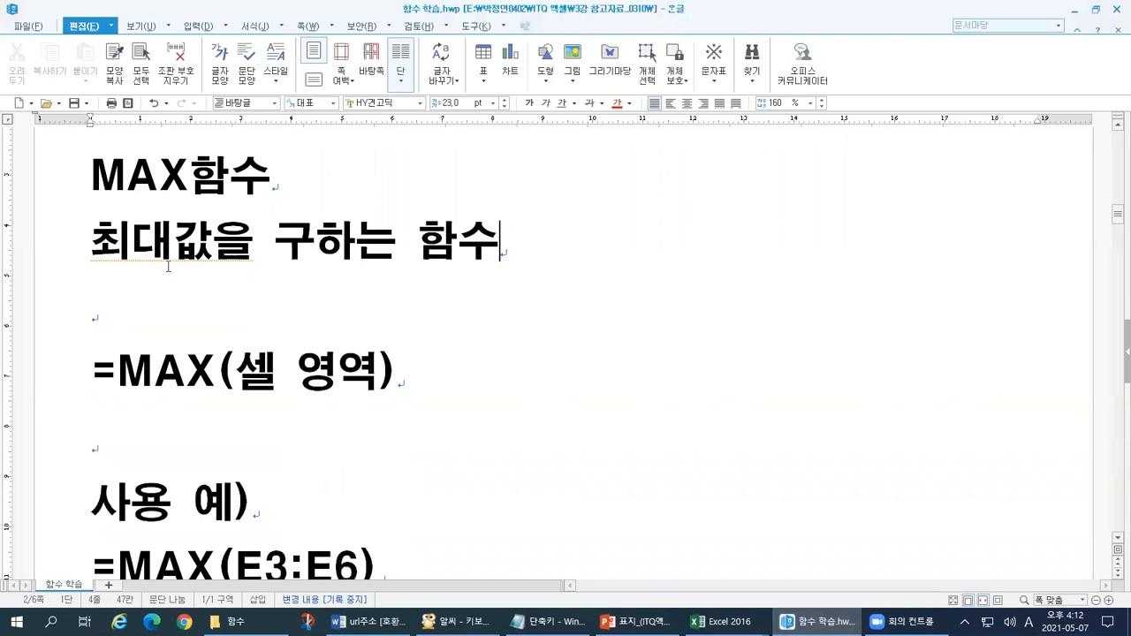
click(71, 377)
scroll(418, 378, down, 12)
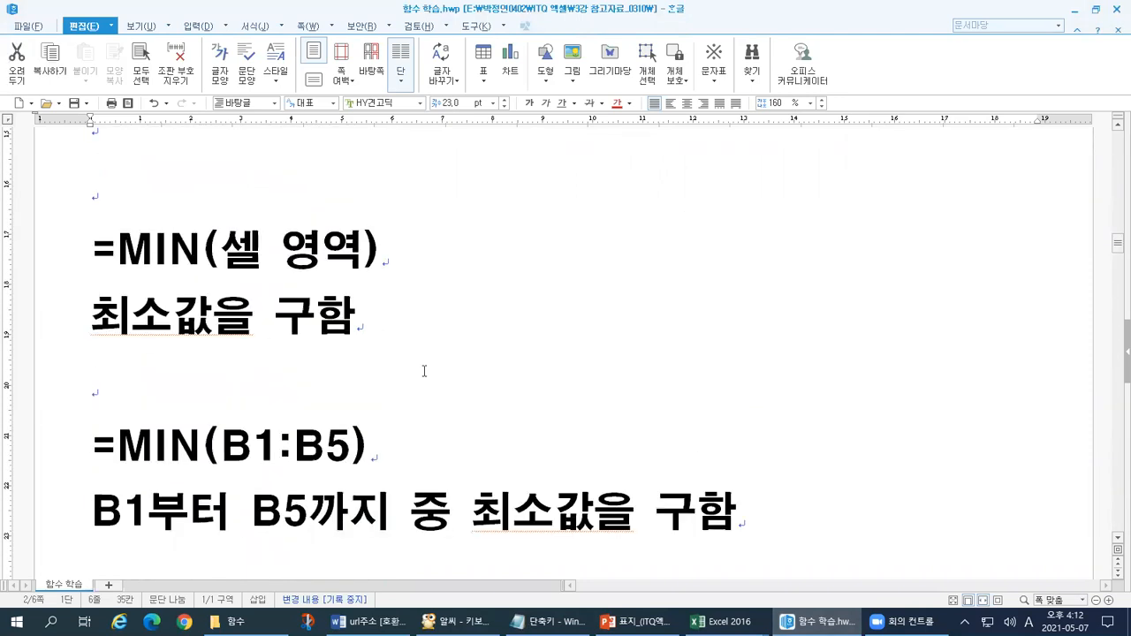
click(76, 241)
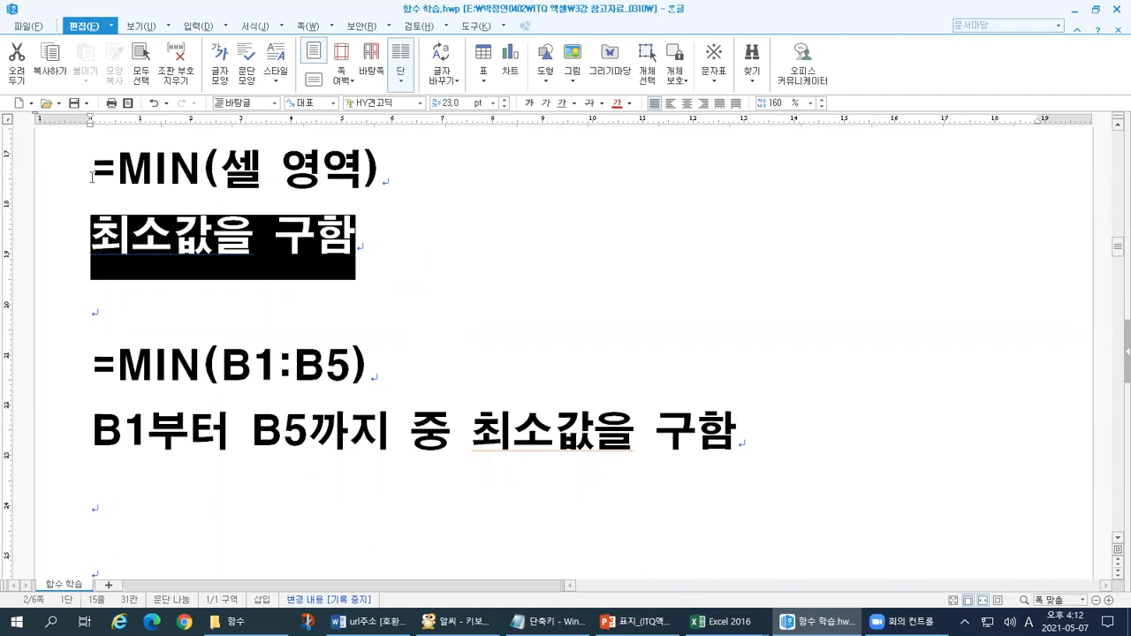
drag(92, 176, 198, 170)
scroll(64, 306, down, 10)
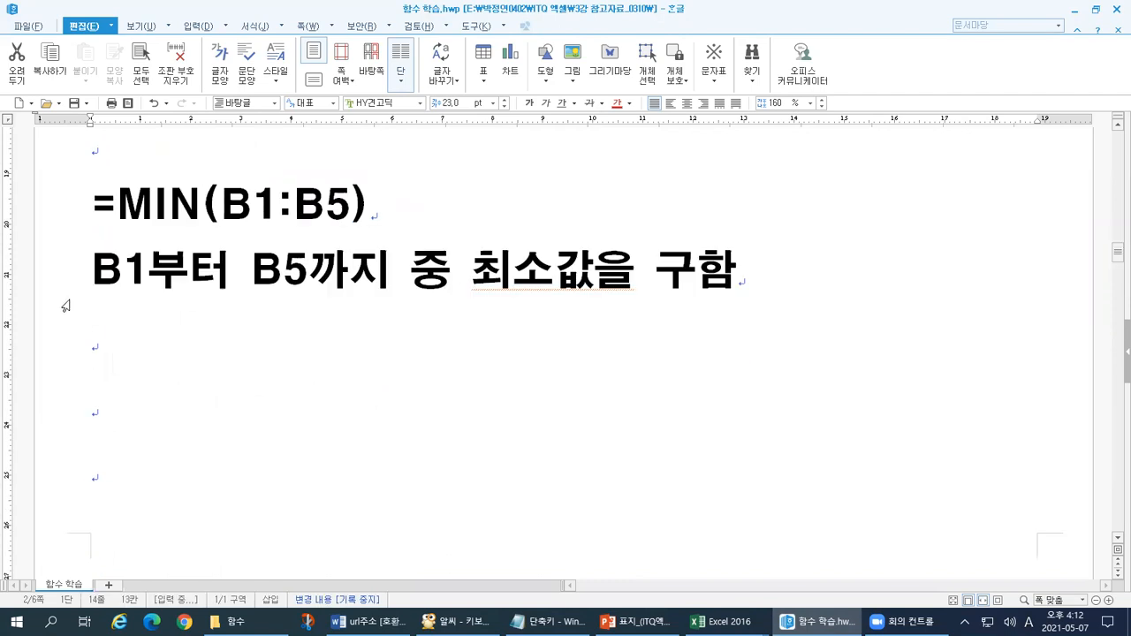
- Highlight the =MEDIAN(셀 영역) syntax and its description in the notes
drag(79, 267, 282, 264)
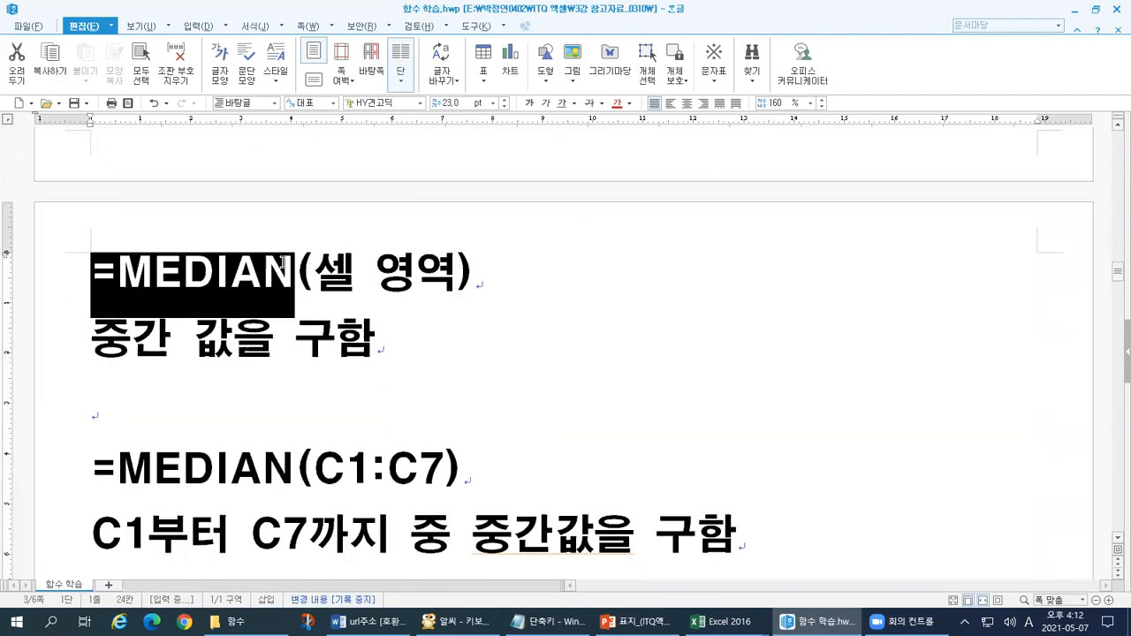
click(475, 255)
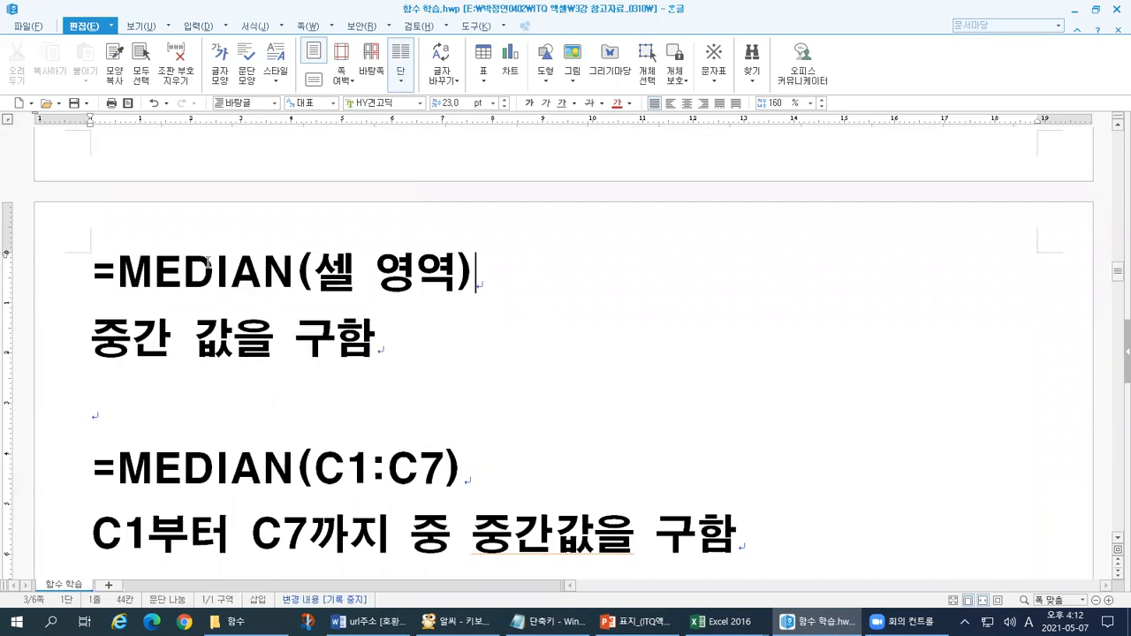
click(87, 272)
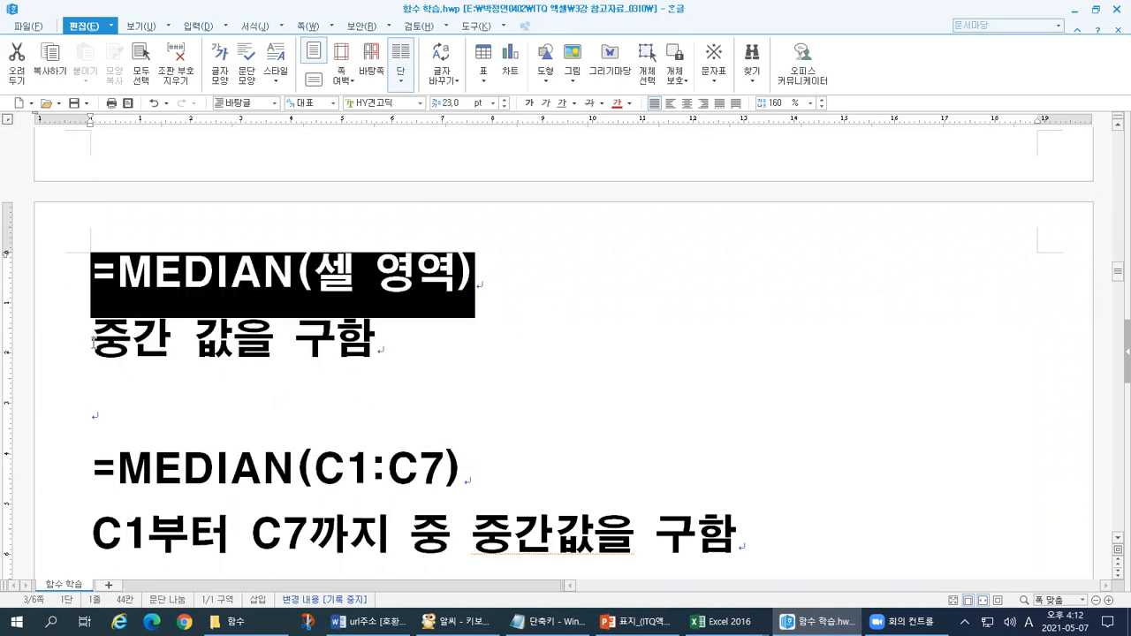
drag(92, 343, 232, 340)
drag(88, 266, 293, 265)
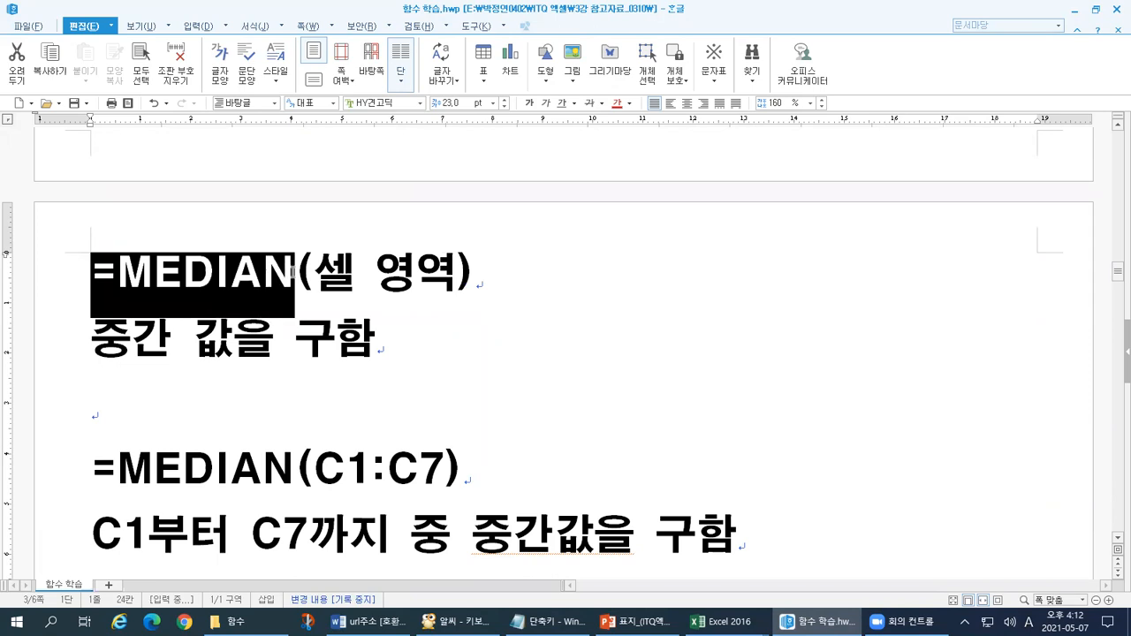
- Switch to the Excel workbook 유형04_통계 함수_문제, open the MIN sheet and select the 가장 낮은 총점 heading
click(720, 621)
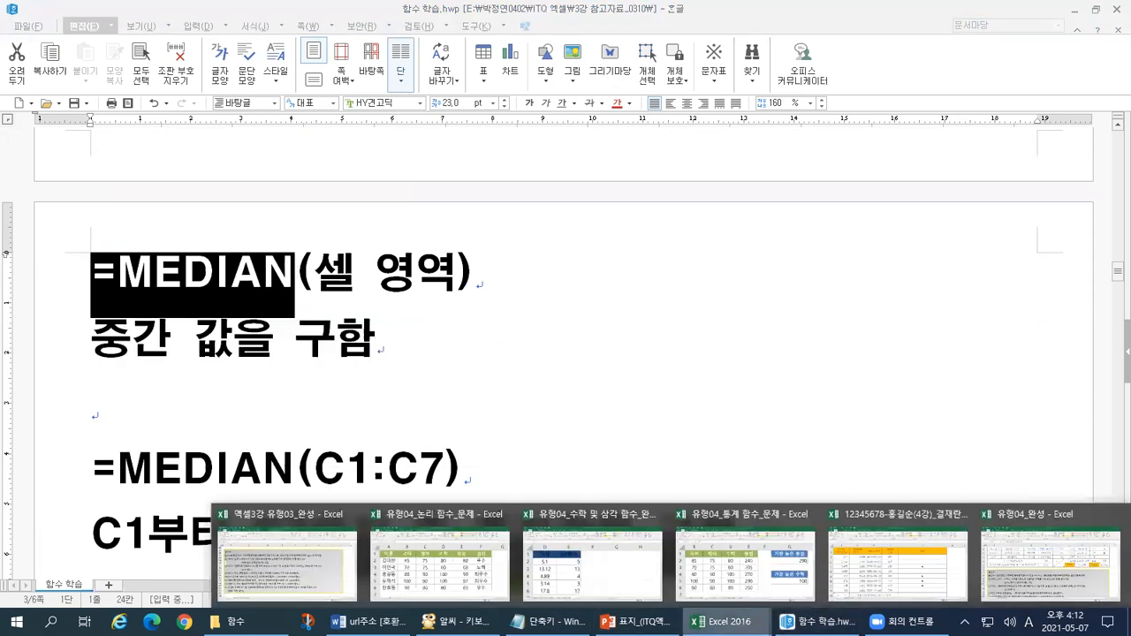
click(786, 590)
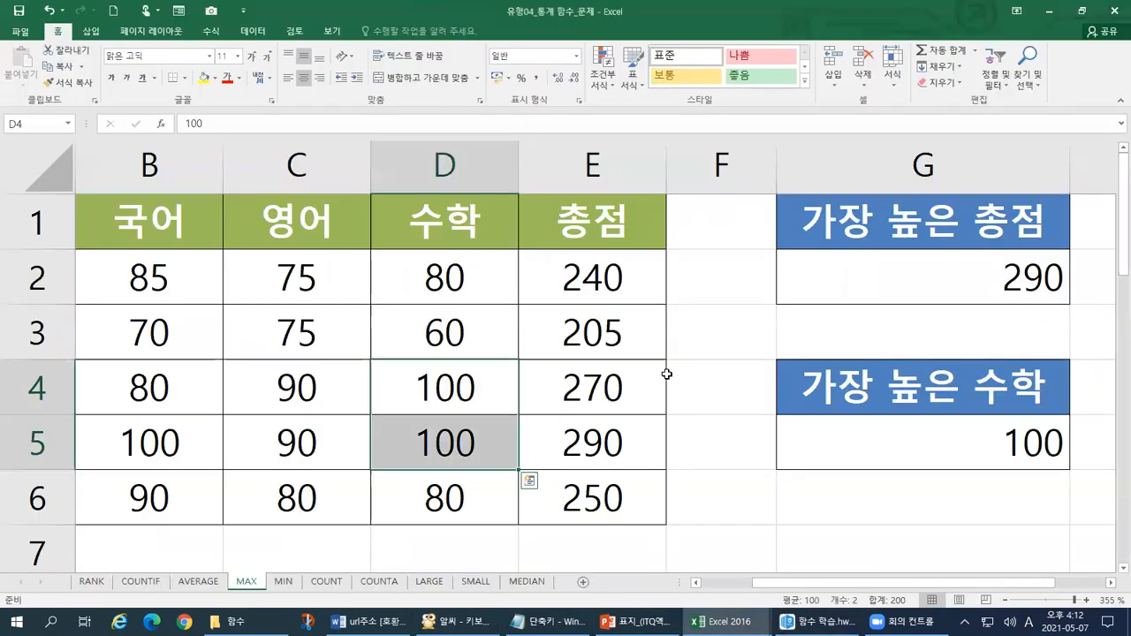
key(ctrl+Page_Down)
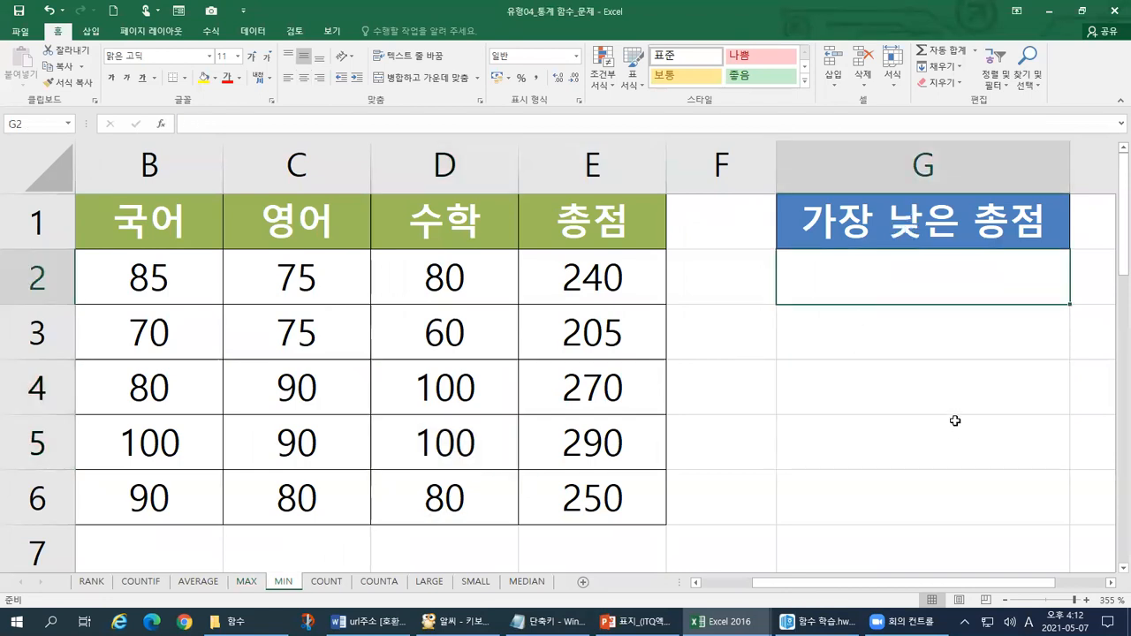
key(Up)
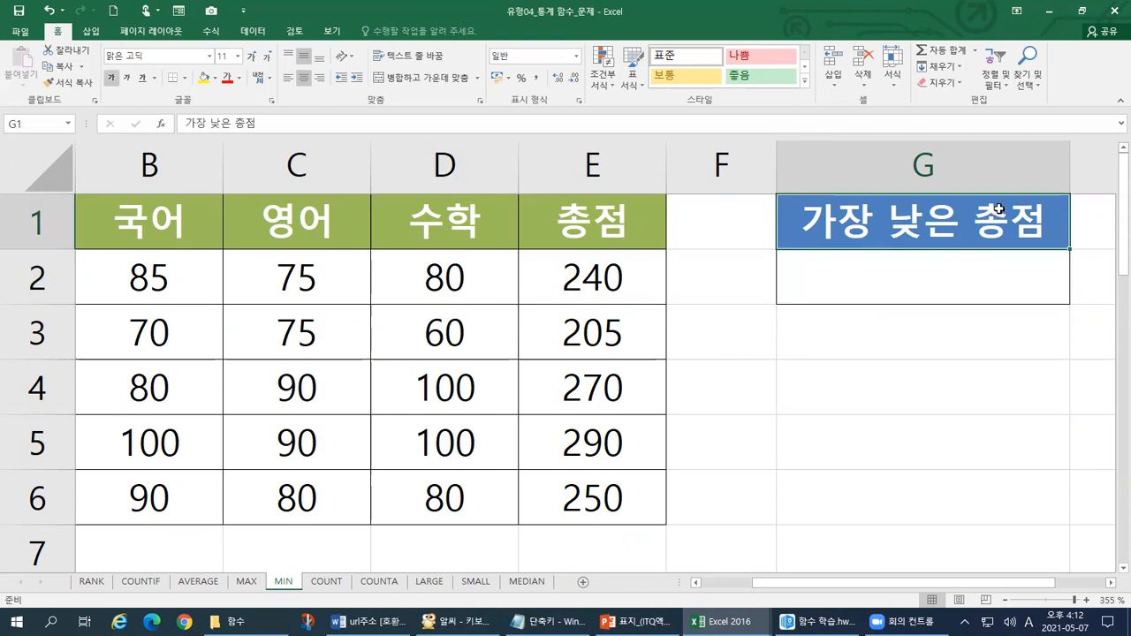
- Select the 총점 column E and mark its heading and values on the zoomed screen
click(602, 225)
click(592, 166)
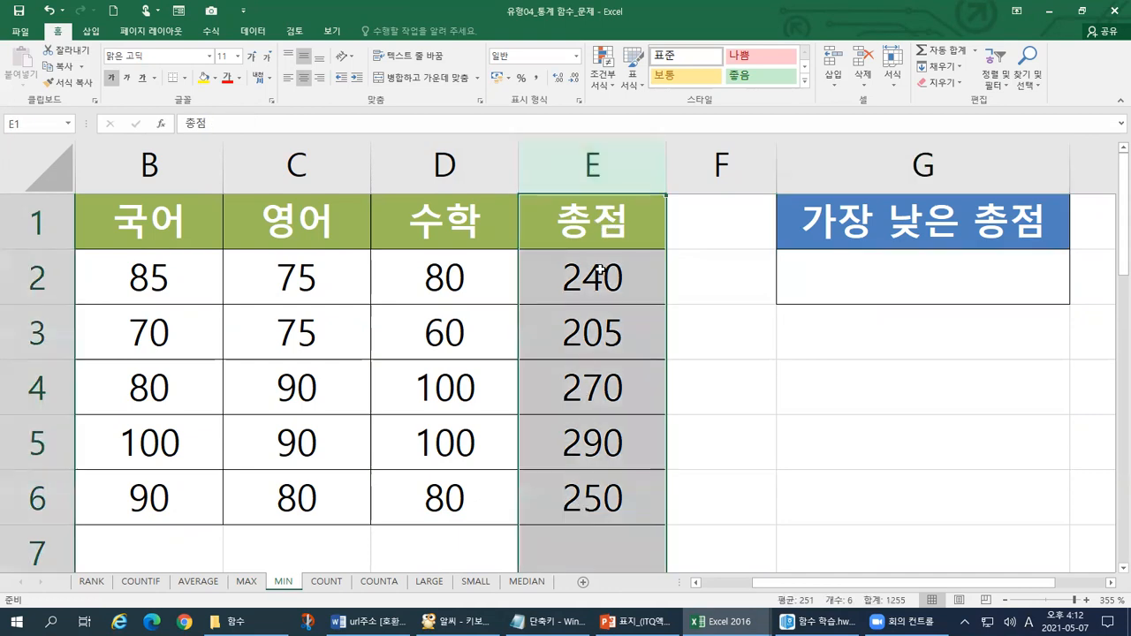
key(ctrl+1)
click(568, 191)
mouse_move(568, 192)
mouse_down()
mouse_move(629, 133)
mouse_move(578, 200)
mouse_up()
drag(650, 124, 661, 633)
drag(588, 521, 736, 555)
drag(466, 168, 466, 618)
click(1122, 357)
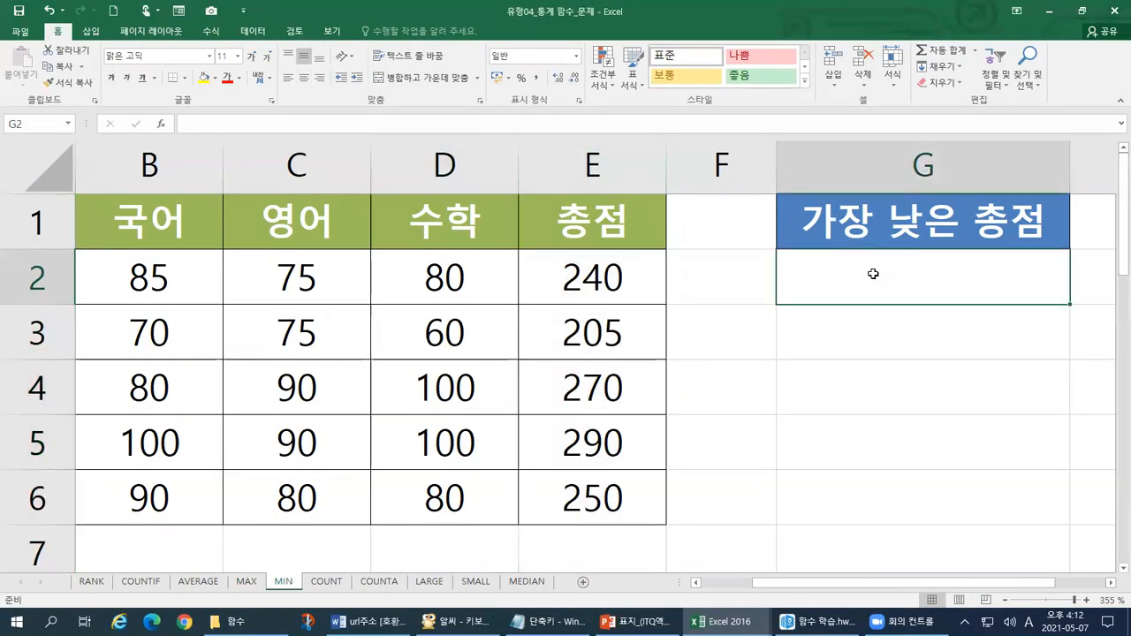
- Start a MIN formula in G2 with the 총점 range E2:E6 as its argument
double_click(873, 274)
text(=)
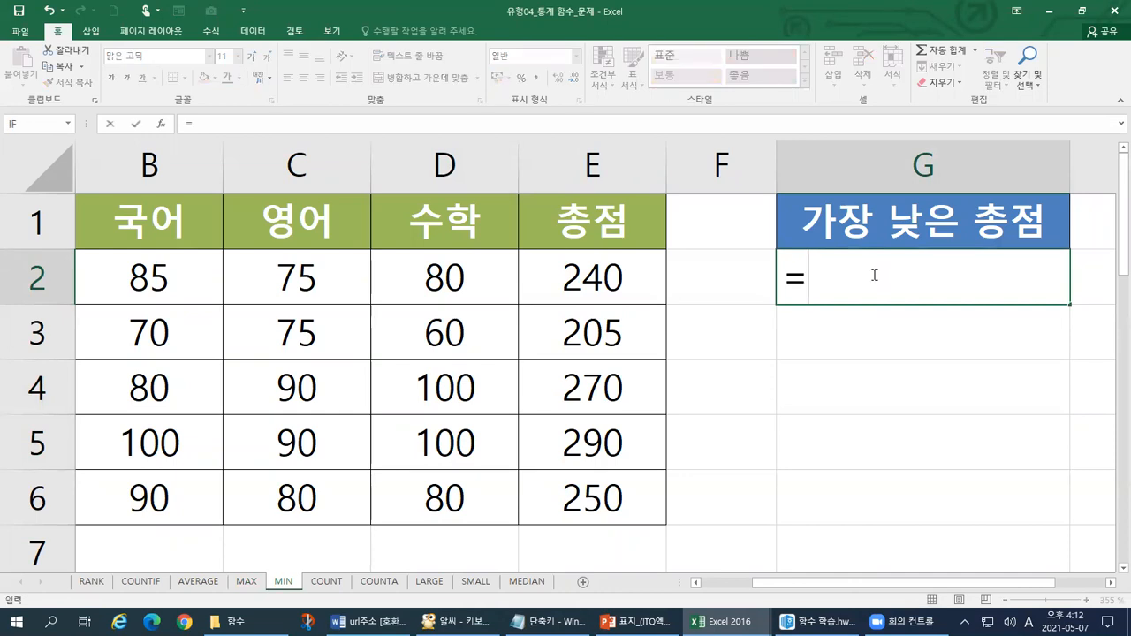
text(MIN)
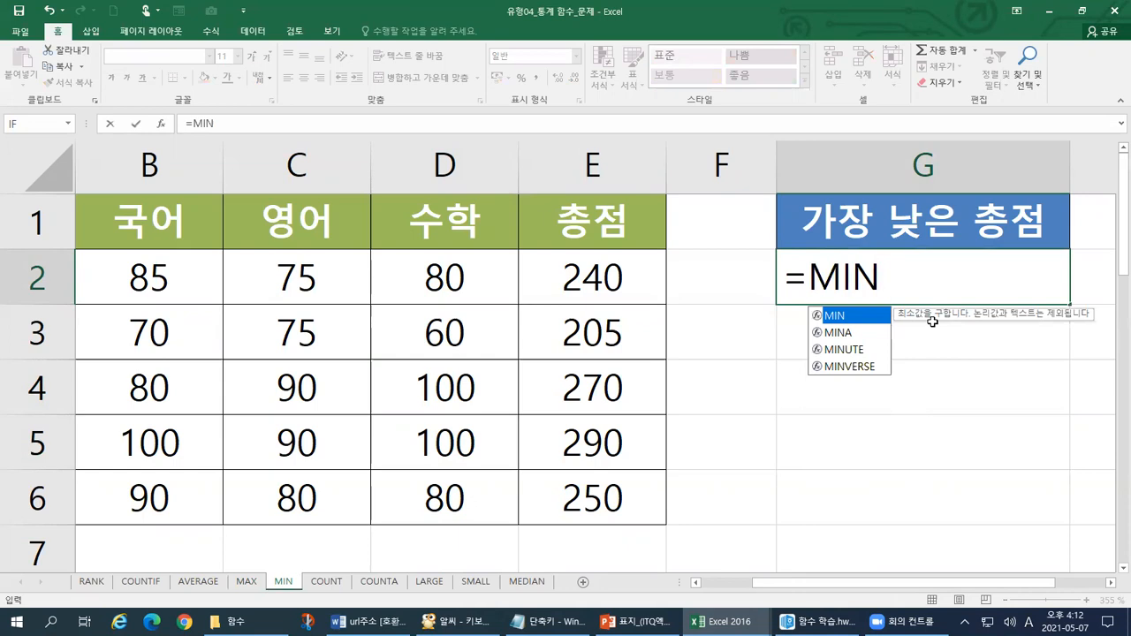
text(()
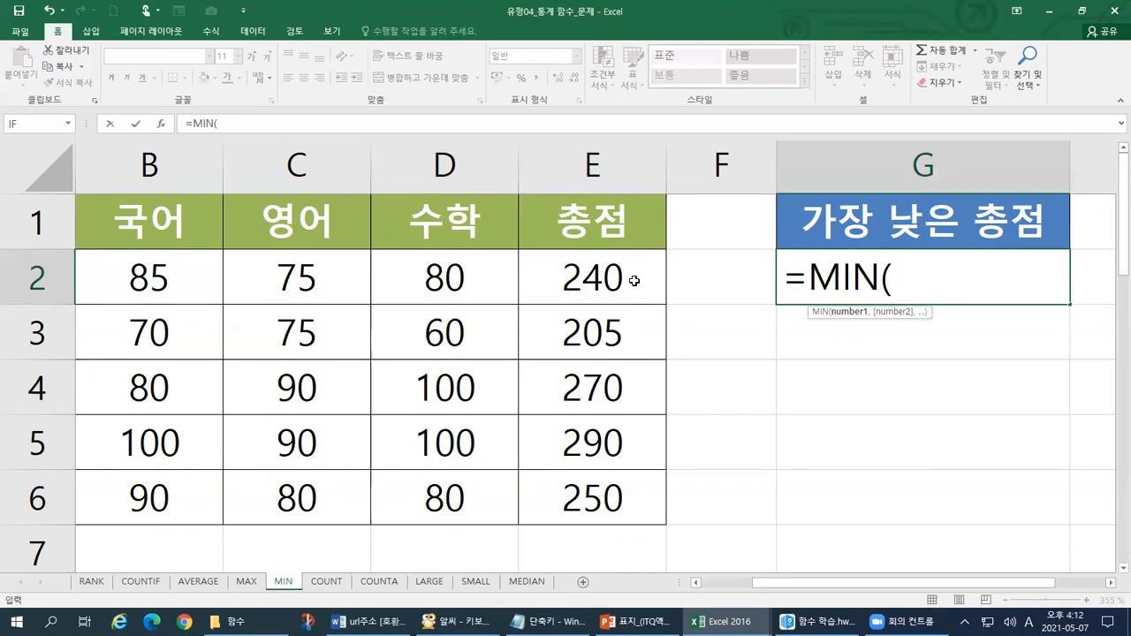
drag(635, 280, 638, 500)
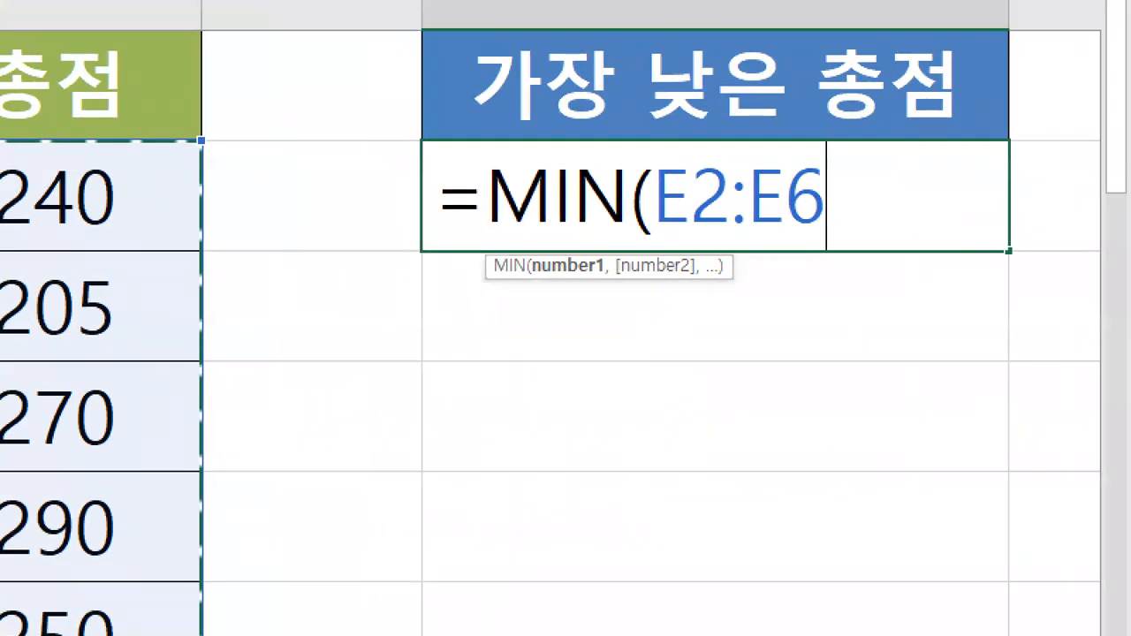
- Mark the E2:E6 argument, its link to the 총점 values and the missing closing parenthesis on the zoomed screen
click(1002, 349)
drag(825, 196, 886, 196)
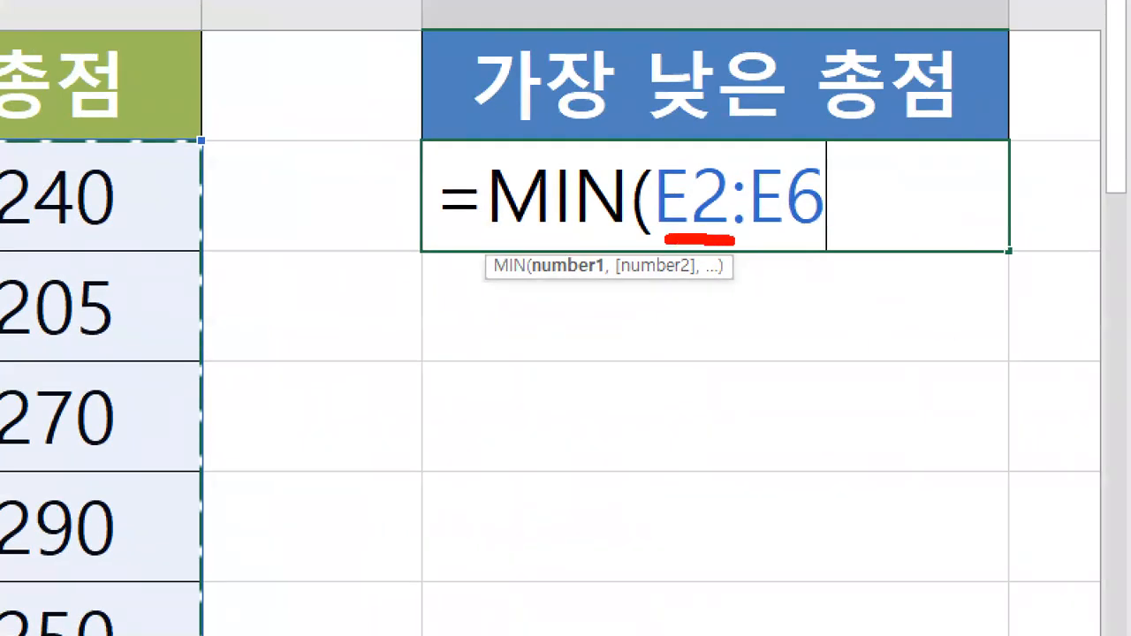
drag(736, 237, 810, 234)
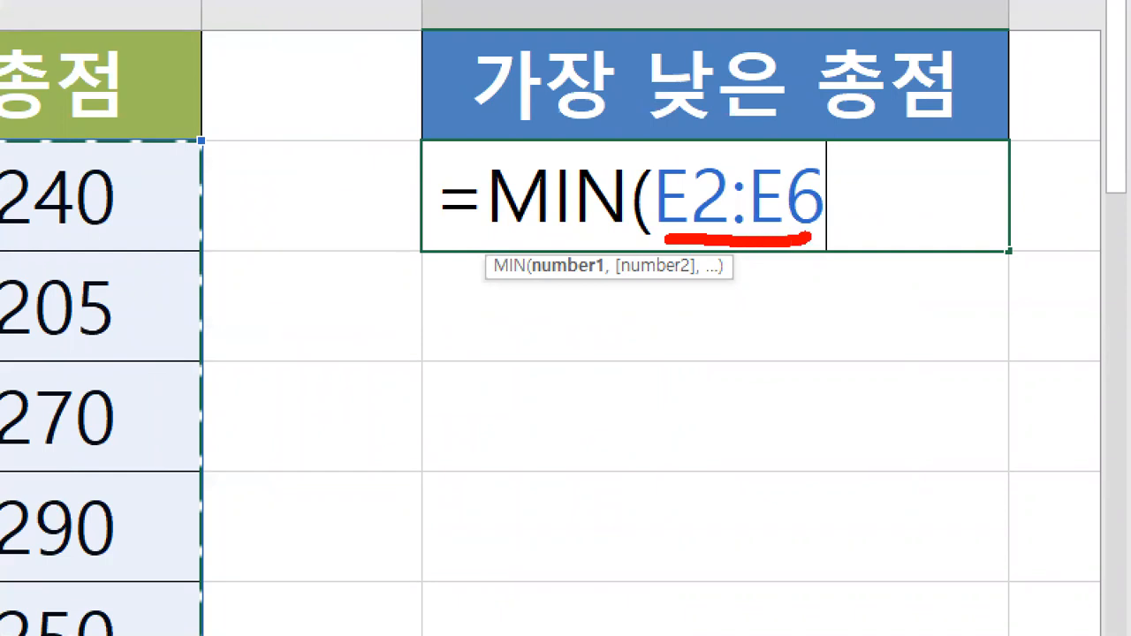
drag(658, 411, 763, 277)
mouse_move(682, 308)
mouse_down()
mouse_move(757, 271)
mouse_move(753, 337)
mouse_up()
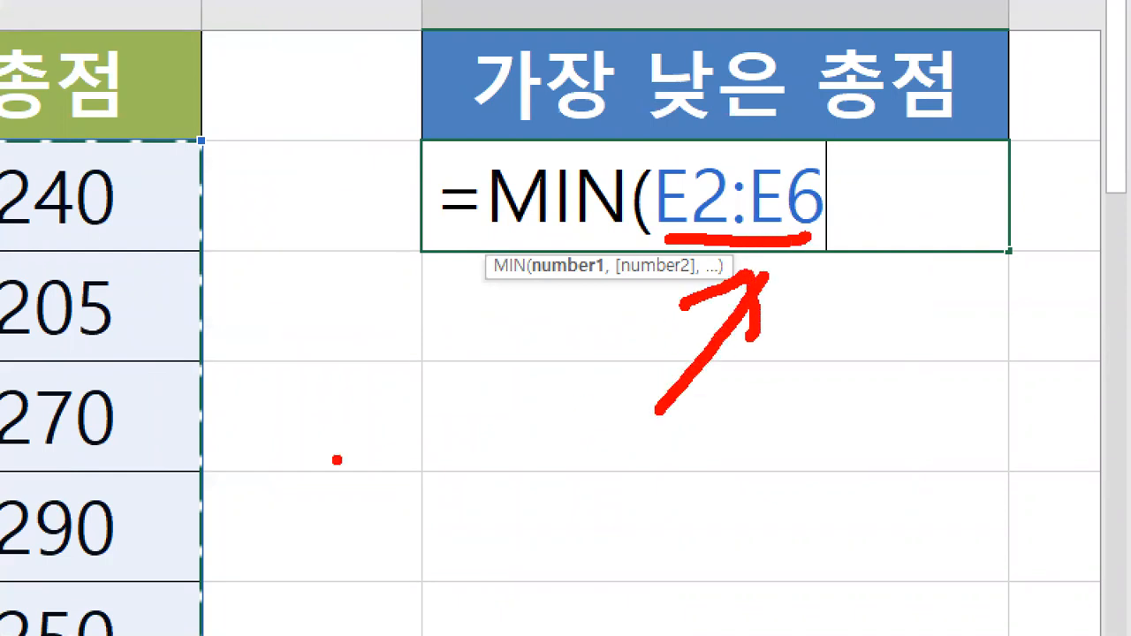
mouse_move(88, 156)
mouse_down()
mouse_move(161, 548)
mouse_move(162, 635)
mouse_up()
drag(130, 584, 646, 390)
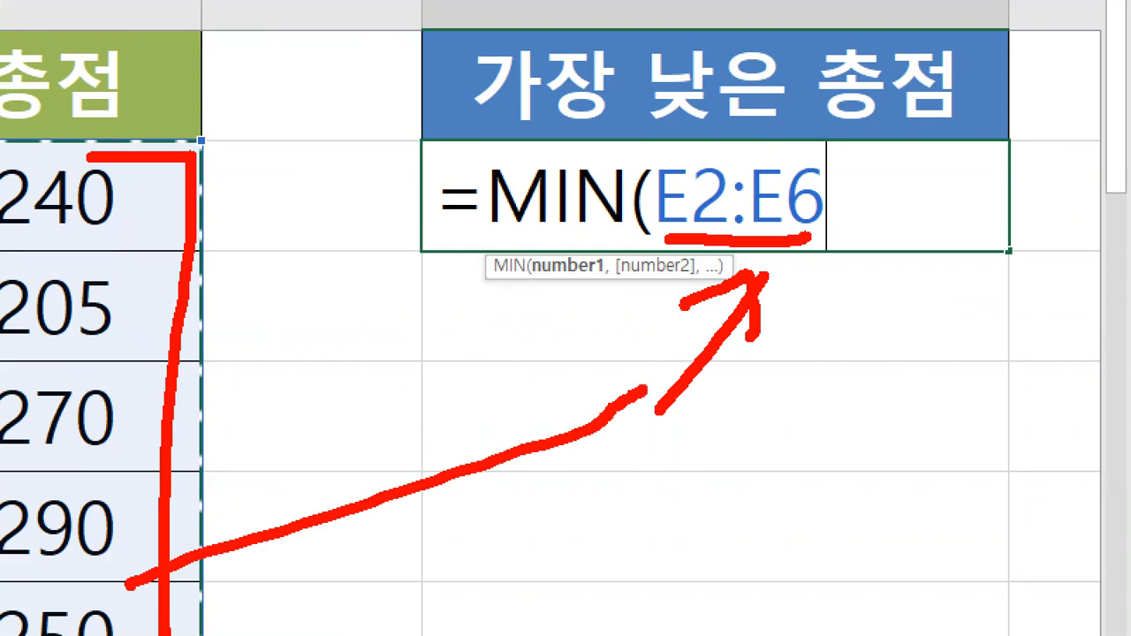
mouse_move(810, 146)
mouse_down()
mouse_move(848, 168)
mouse_move(820, 287)
mouse_up()
key(Escape)
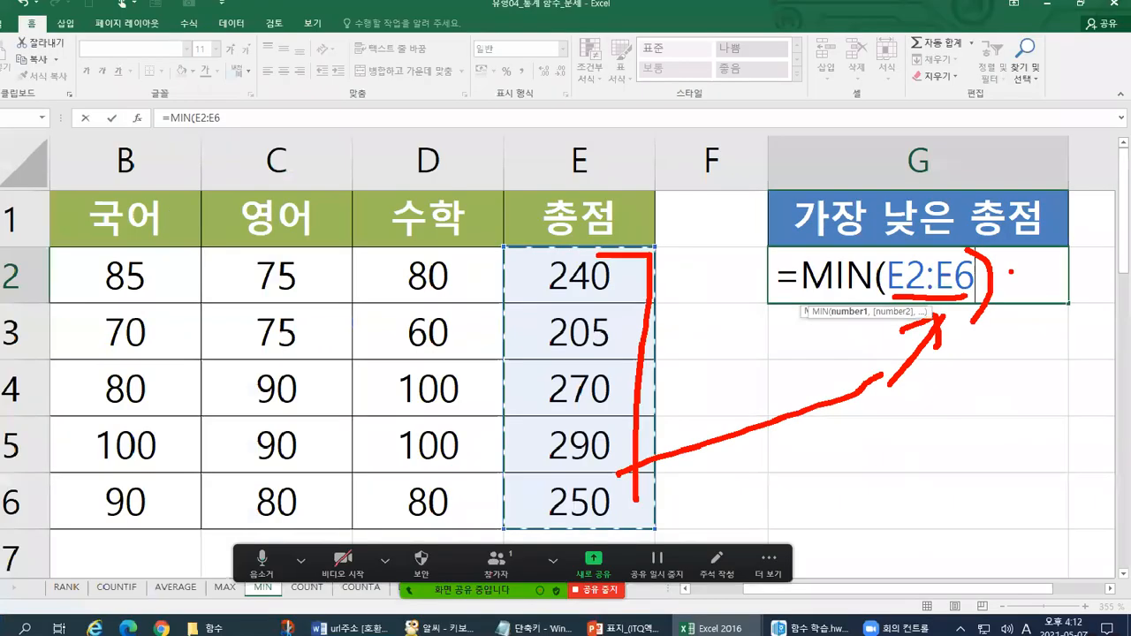
- Close the parenthesis to get =MIN(E2:E6) in G2, and mark the formula and the 총점 values on the zoomed screen
text())
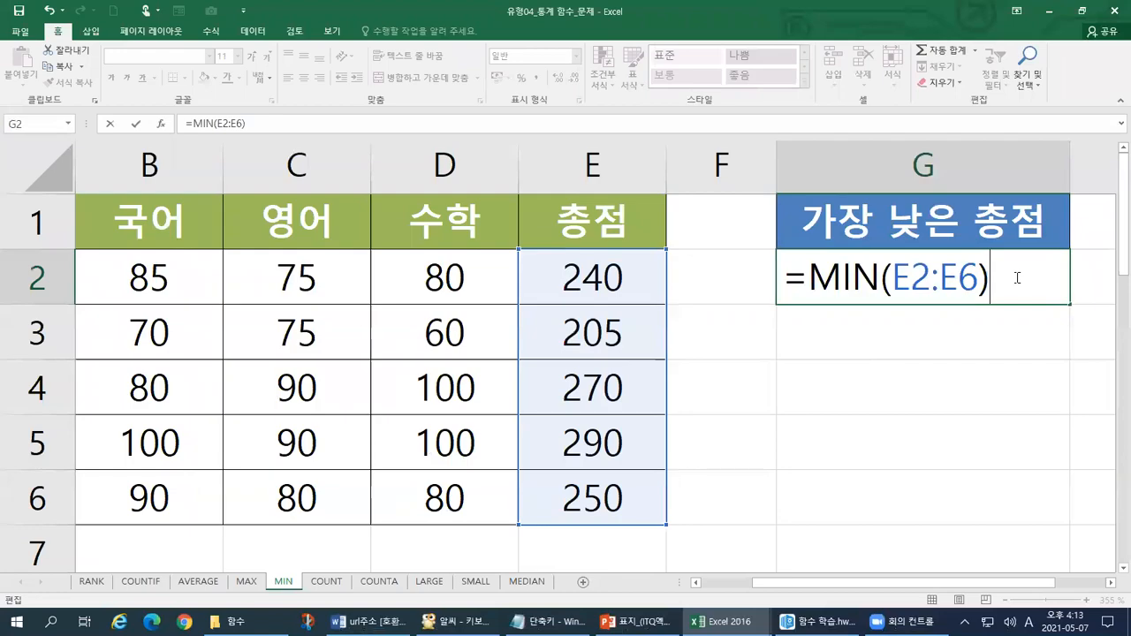
key(ctrl+1)
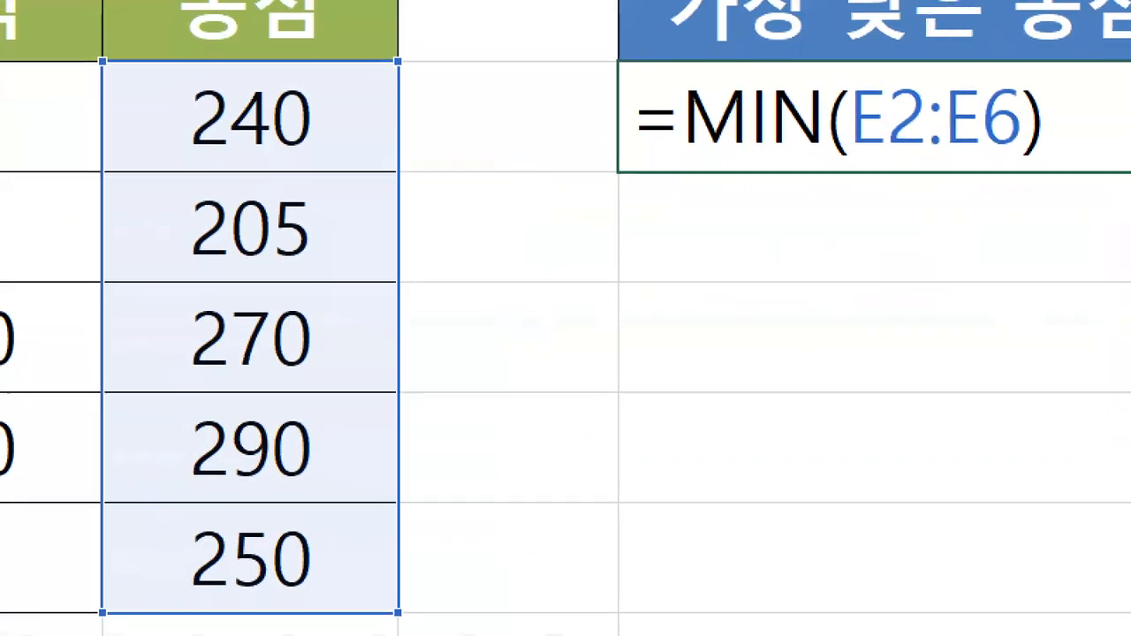
click(881, 441)
mouse_move(505, 218)
mouse_down()
mouse_move(619, 162)
mouse_move(673, 208)
mouse_up()
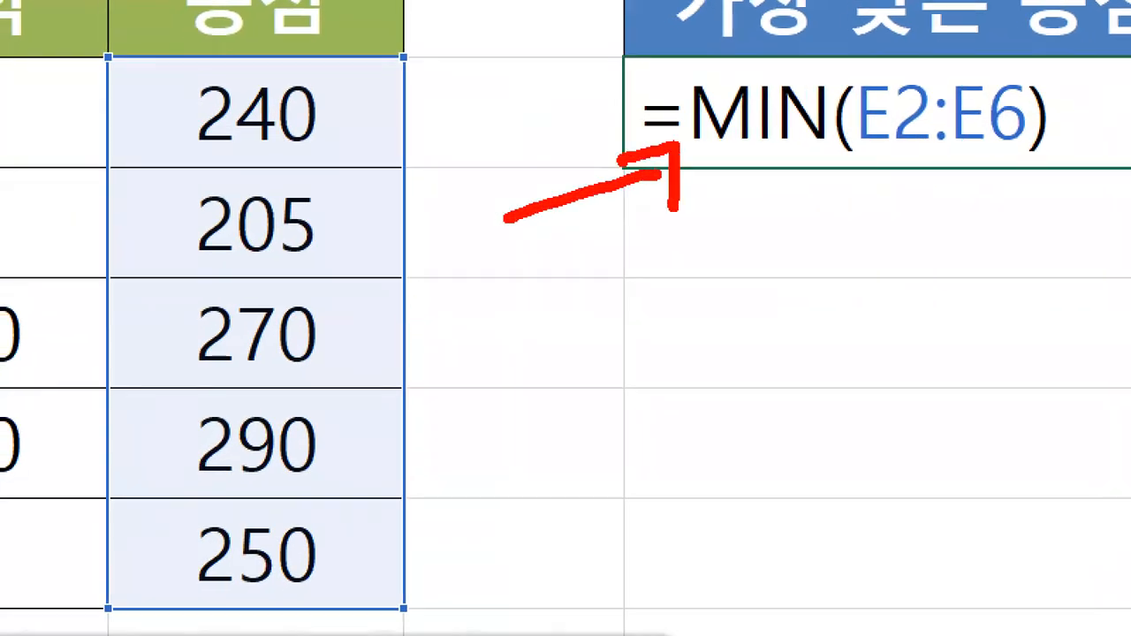
mouse_move(242, 55)
mouse_down()
mouse_move(362, 56)
mouse_move(366, 449)
mouse_move(318, 608)
mouse_move(96, 371)
mouse_move(137, 62)
mouse_move(245, 58)
mouse_up()
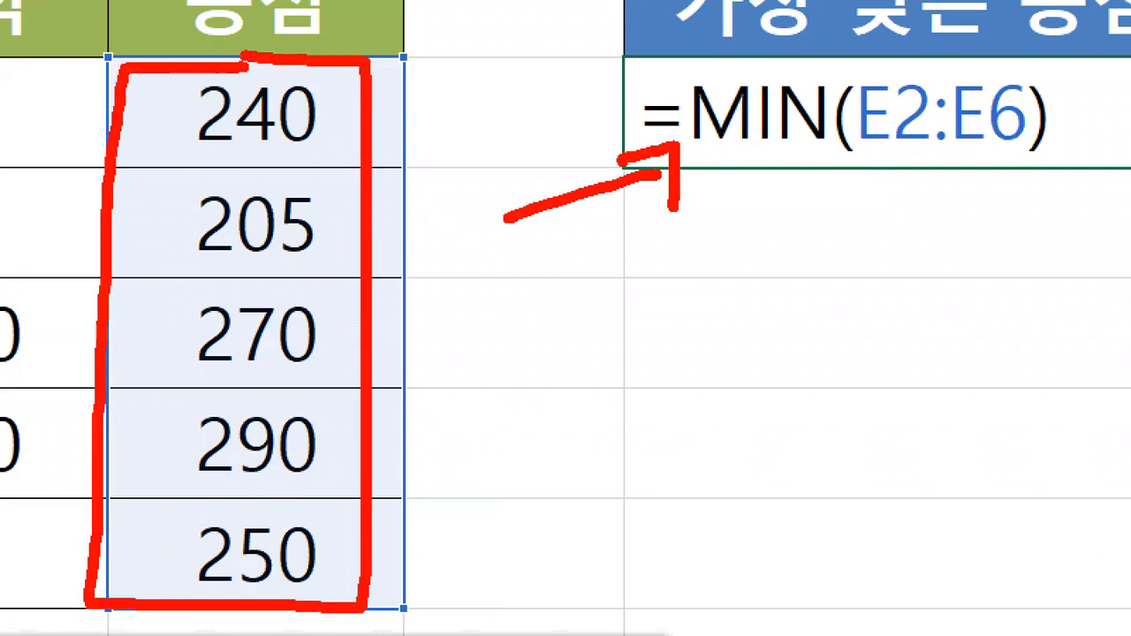
- Underline the lowest total, clear the annotations, and commit the formula =MIN(E2:E6) in cell G2
drag(189, 264, 306, 266)
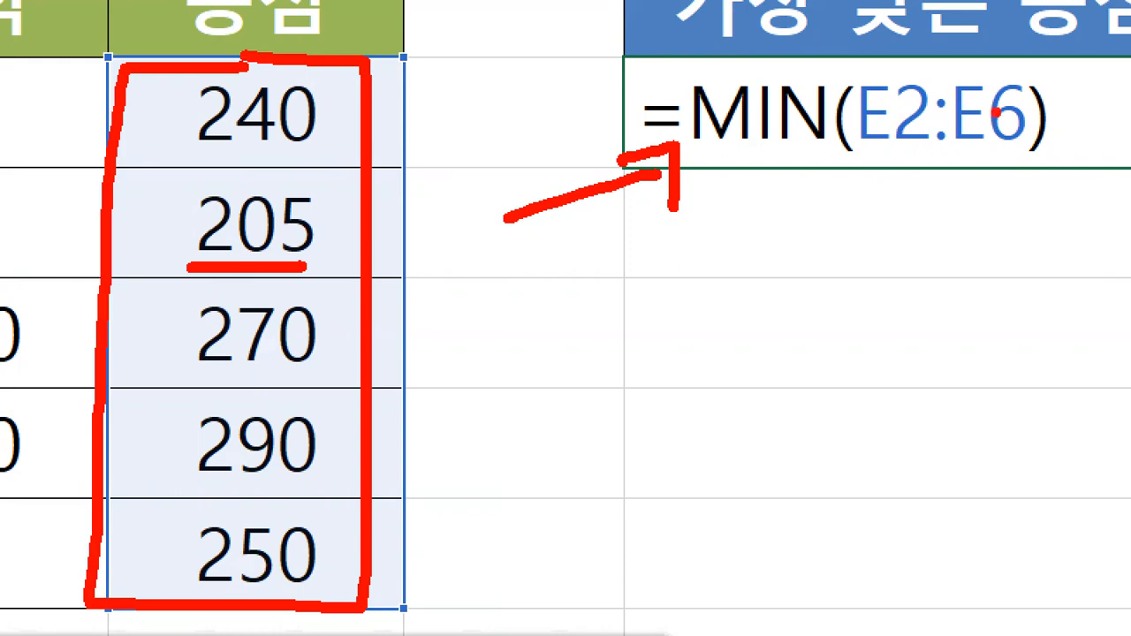
key(Escape)
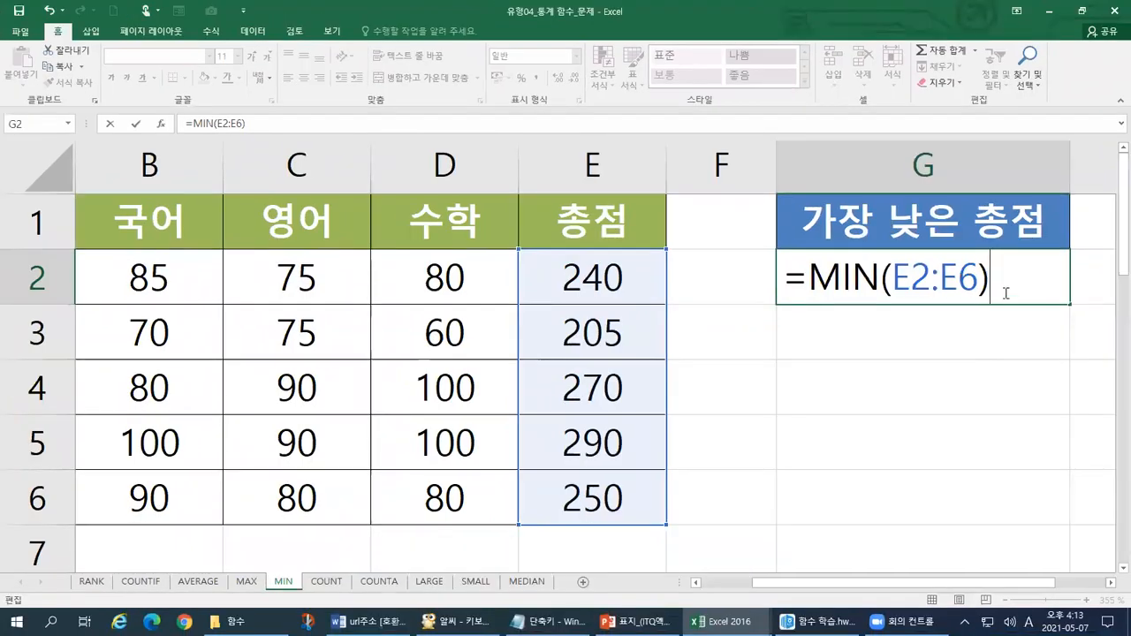
key(Return)
- Annotate the zoomed sheet by circling the G2 result and its matching total, underlining the word 낮은, and handwriting MIN below
key(ctrl+1)
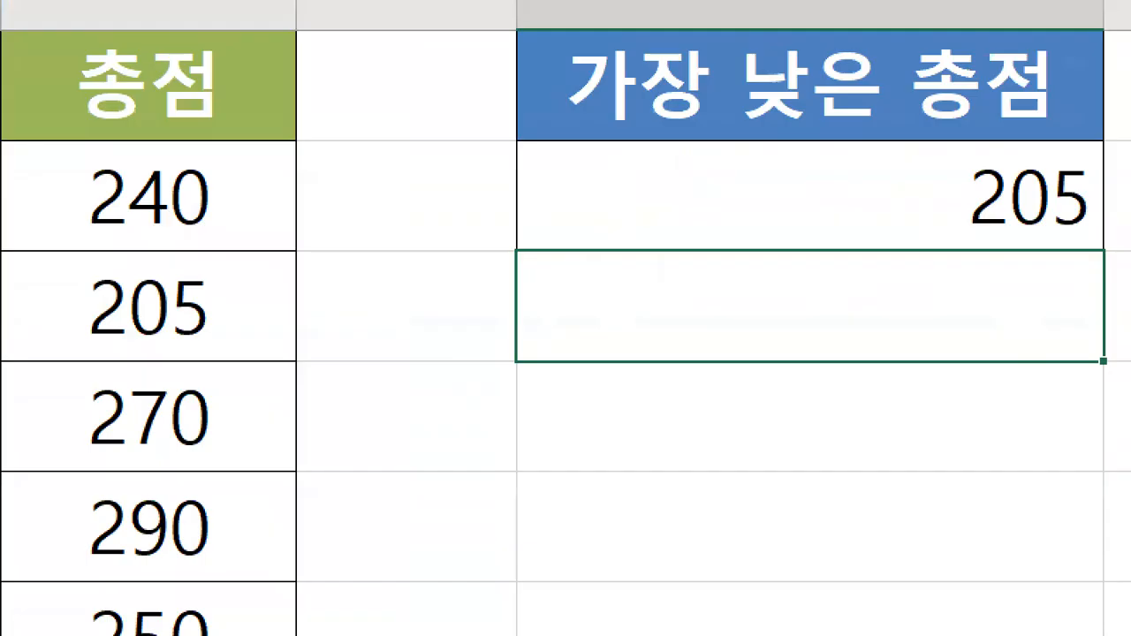
mouse_move(1120, 246)
mouse_down()
mouse_move(1030, 286)
mouse_move(1017, 131)
mouse_move(1118, 258)
mouse_move(1095, 281)
mouse_up()
drag(724, 154, 912, 150)
mouse_move(263, 374)
mouse_down()
mouse_move(99, 357)
mouse_move(249, 328)
mouse_move(236, 402)
mouse_up()
mouse_move(426, 311)
mouse_down()
mouse_move(415, 463)
mouse_move(583, 258)
mouse_move(585, 473)
mouse_up()
drag(635, 296, 795, 304)
mouse_move(716, 309)
mouse_down()
mouse_move(707, 467)
mouse_move(822, 462)
mouse_up()
click(822, 315)
mouse_move(811, 293)
mouse_down()
mouse_move(829, 466)
mouse_move(962, 293)
mouse_up()
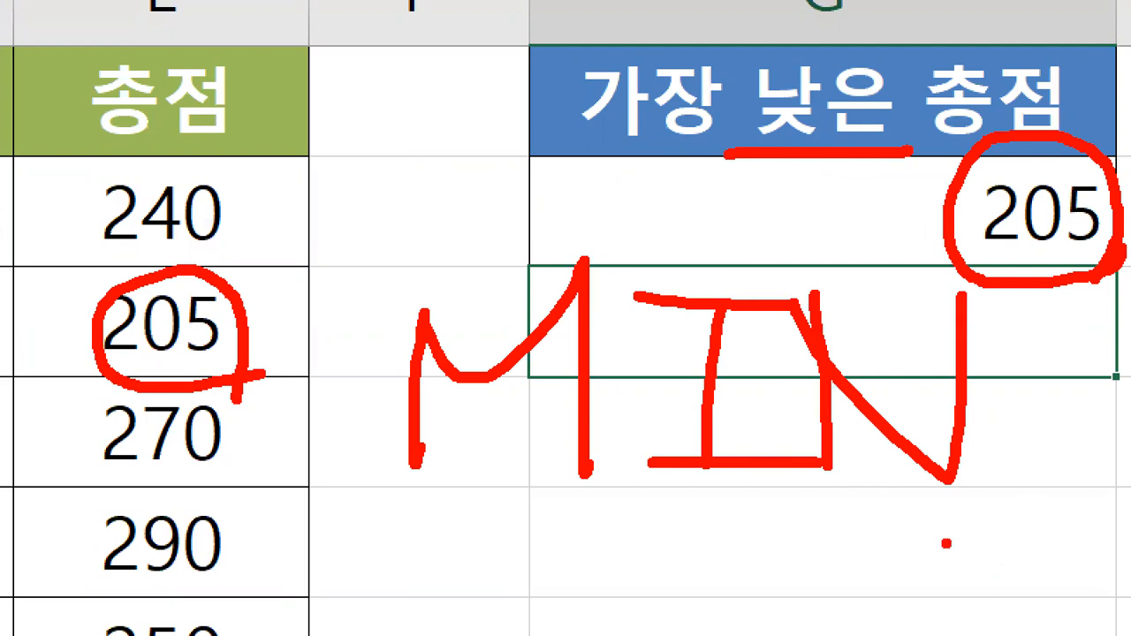
drag(411, 576, 1030, 555)
key(Escape)
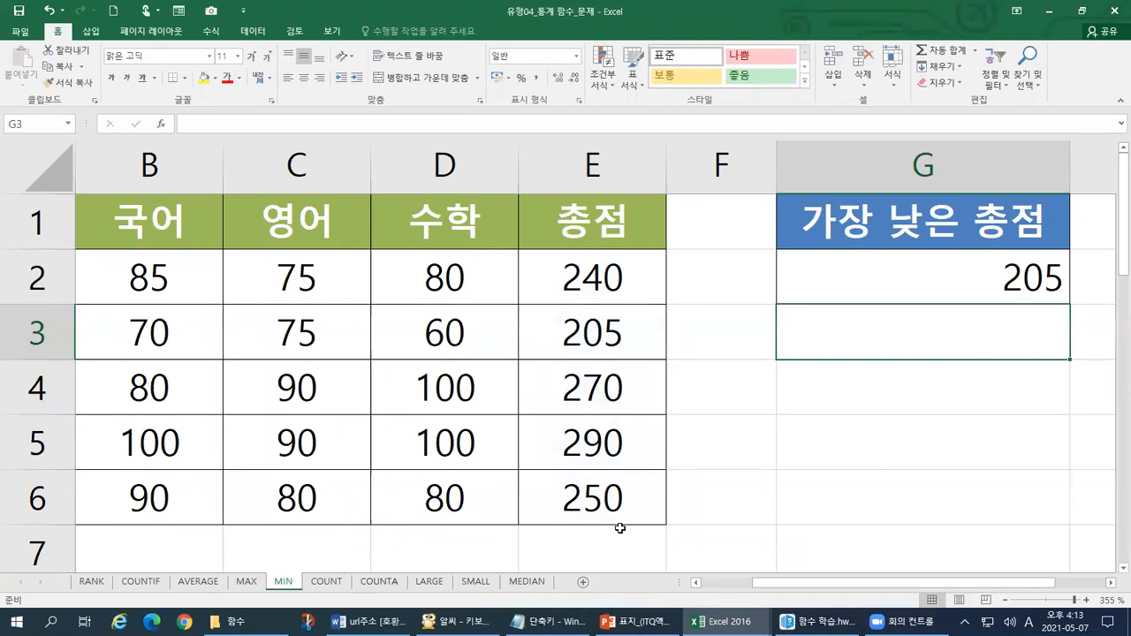
- Open the MEDIAN sheet and select cell F2 in the 중간값 column
click(516, 581)
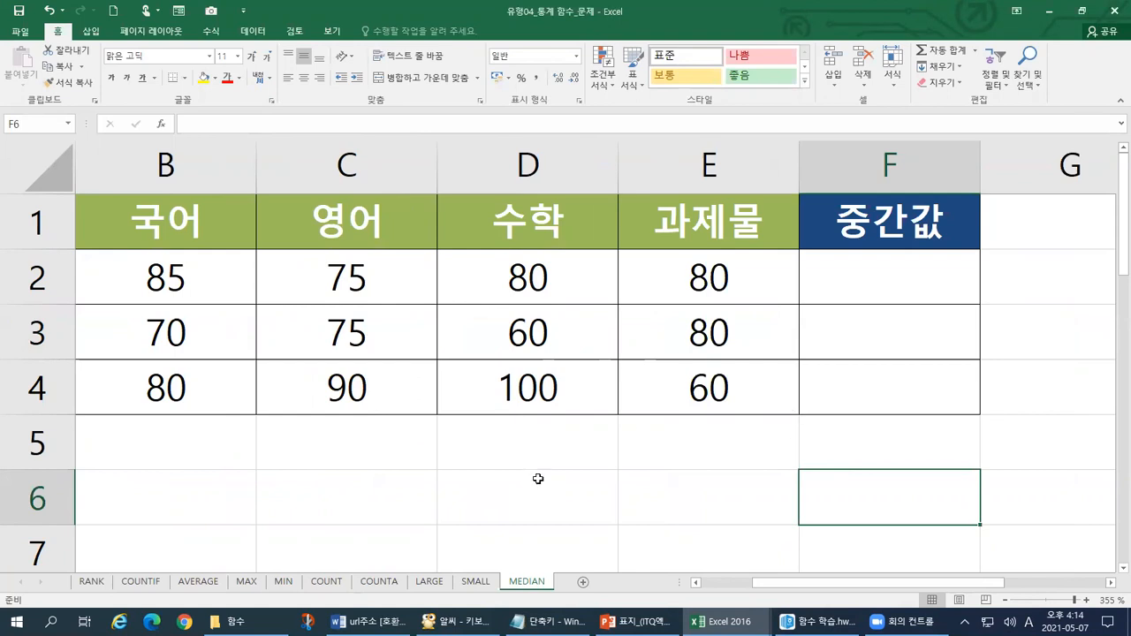
drag(857, 587, 712, 590)
drag(223, 289, 216, 397)
scroll(832, 500, right, 2)
scroll(832, 500, left, 1)
click(898, 288)
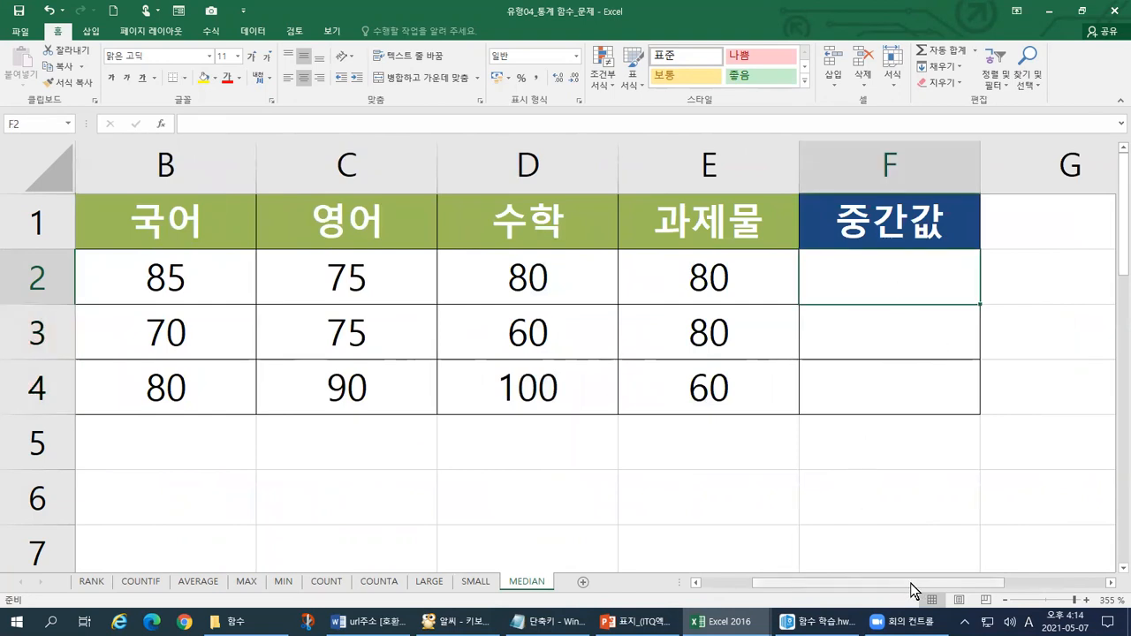
scroll(910, 585, left, 1)
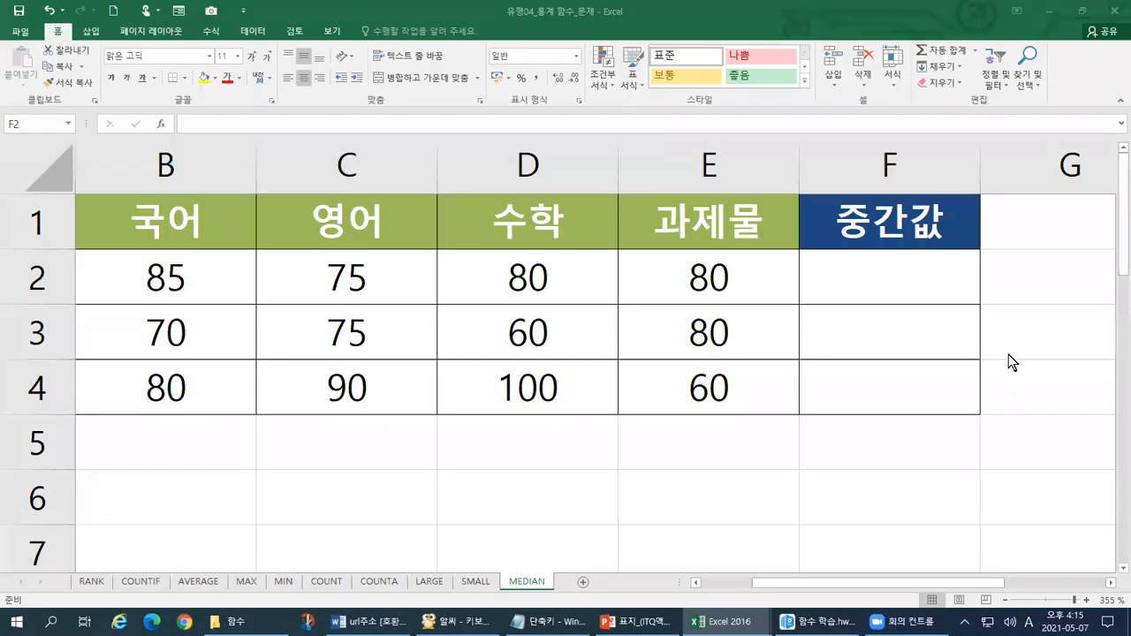
click(879, 270)
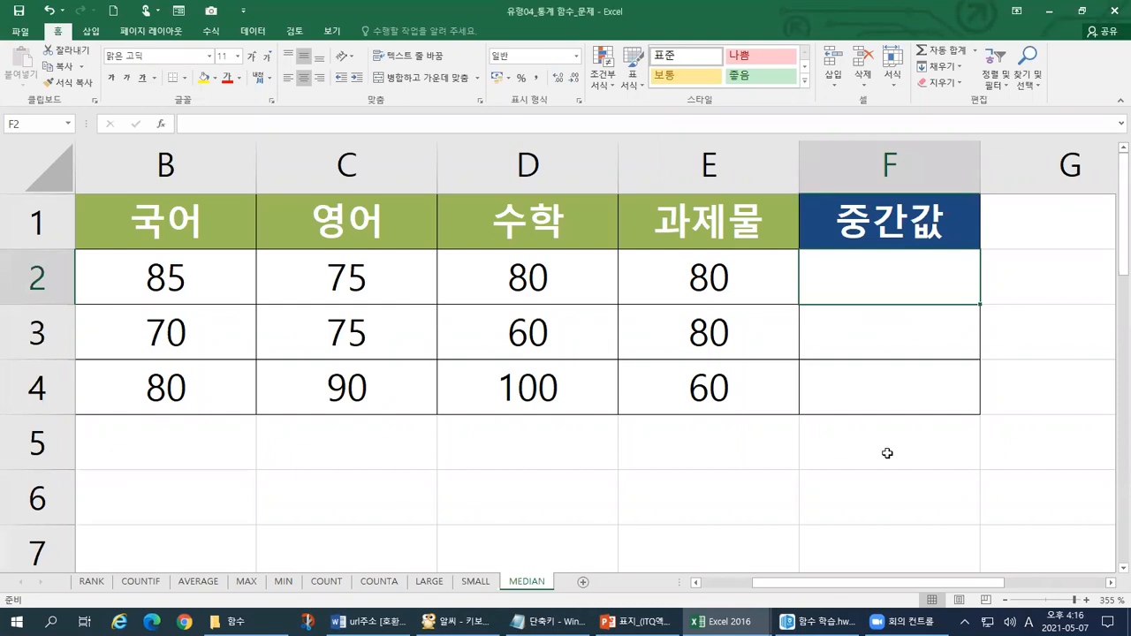
- Examine the first student's 국어, 영어, 수학 and 과제물 scores in B2:E2
drag(975, 584, 921, 590)
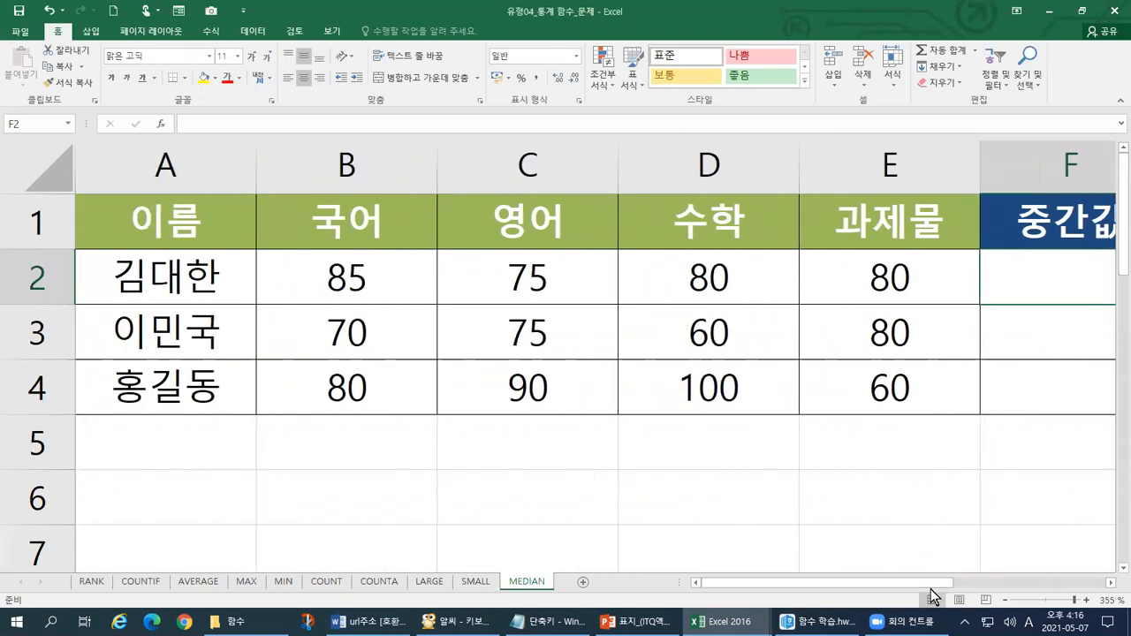
drag(384, 287, 838, 285)
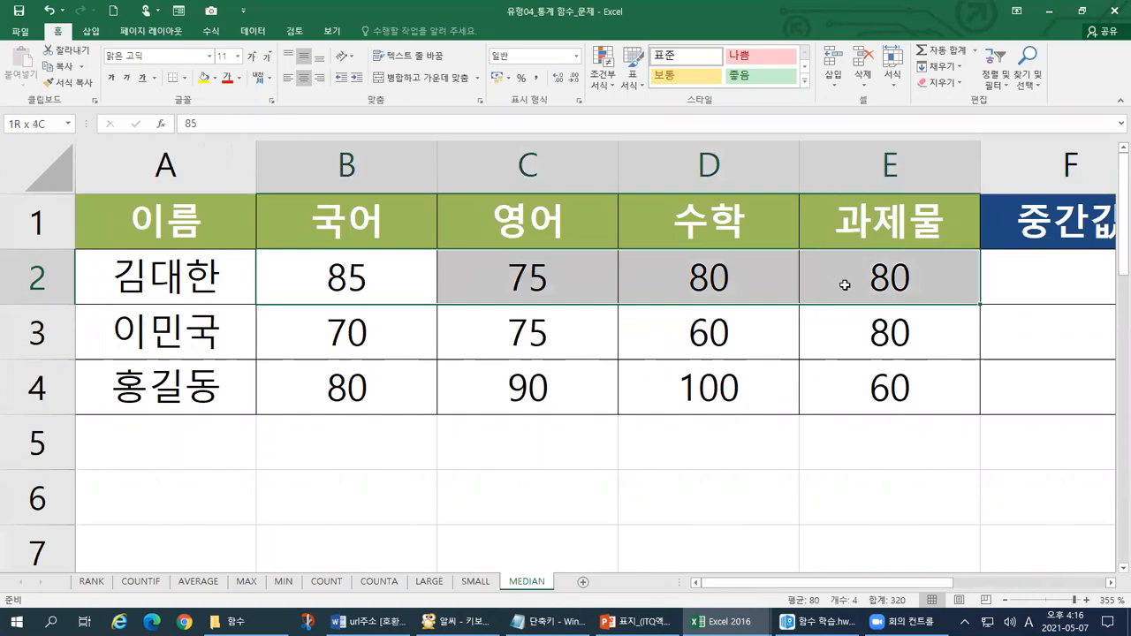
click(215, 280)
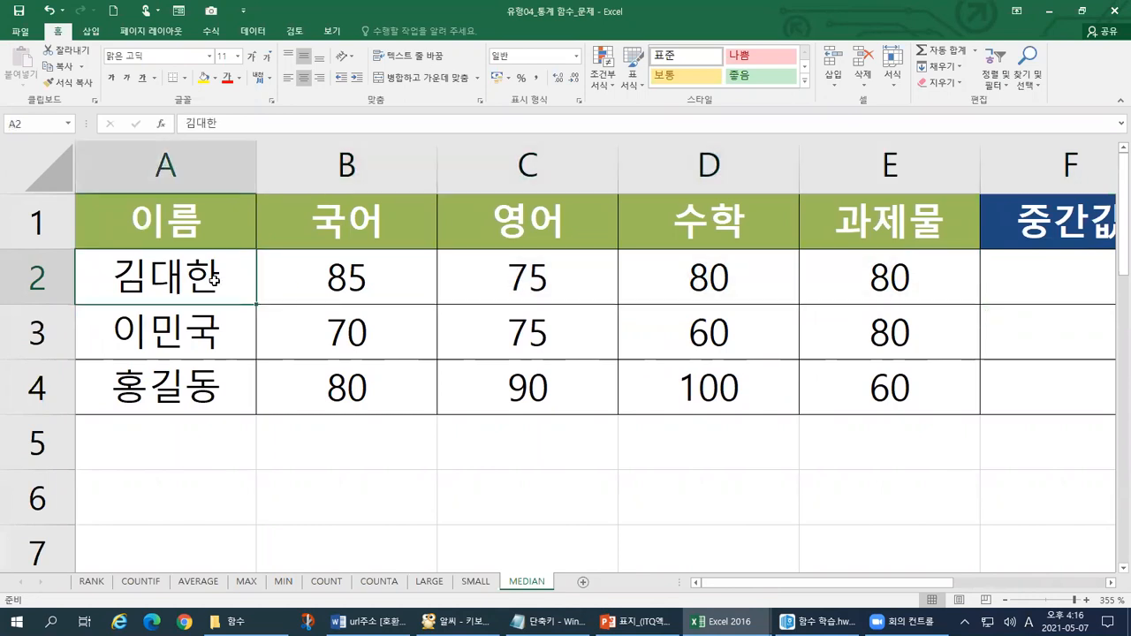
click(345, 294)
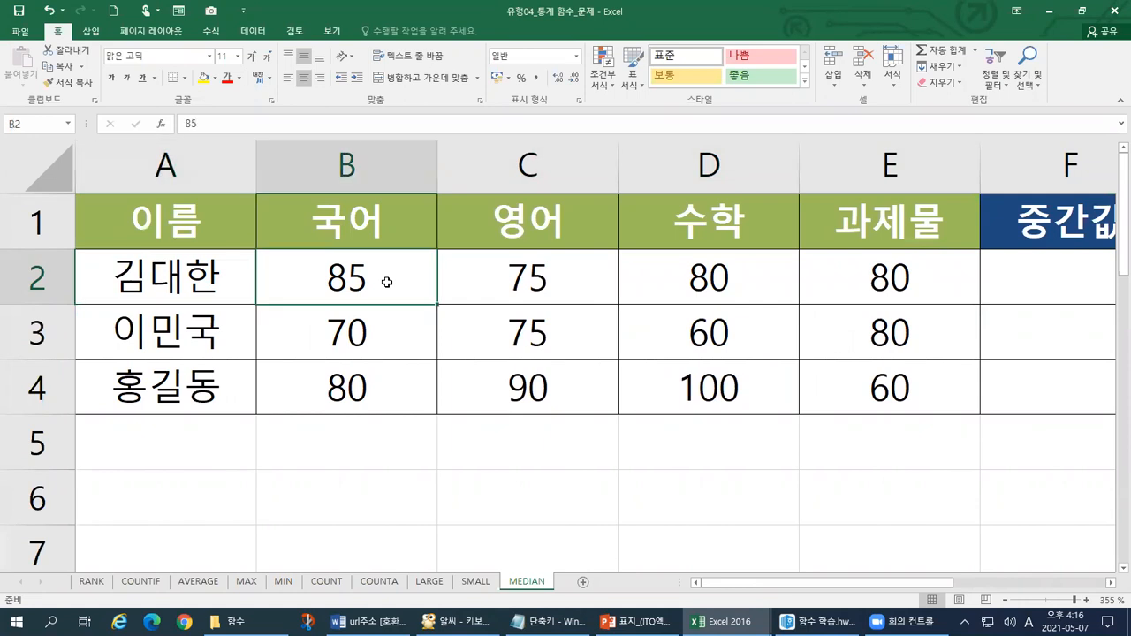
click(552, 283)
click(388, 284)
click(481, 281)
click(659, 285)
click(854, 276)
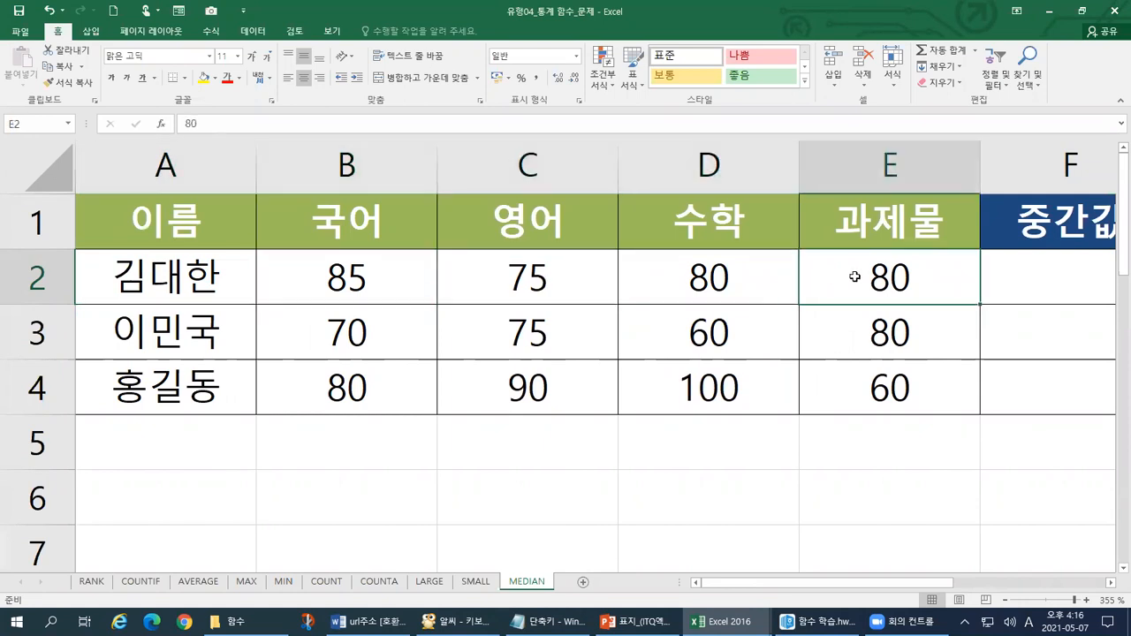
drag(415, 285, 846, 292)
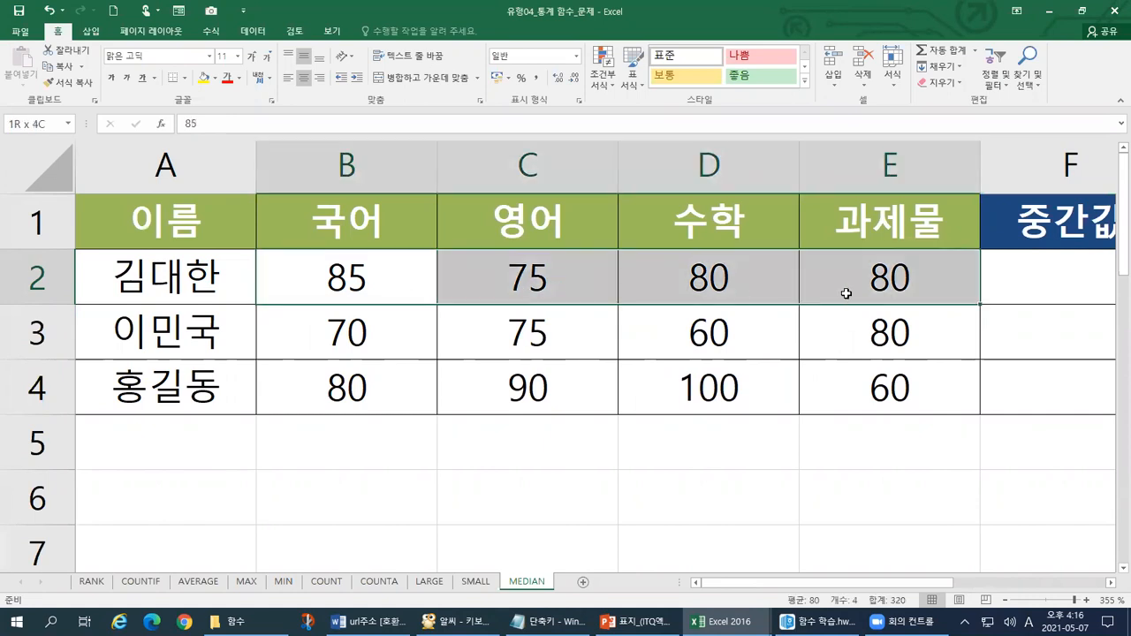
drag(846, 292, 845, 292)
click(402, 285)
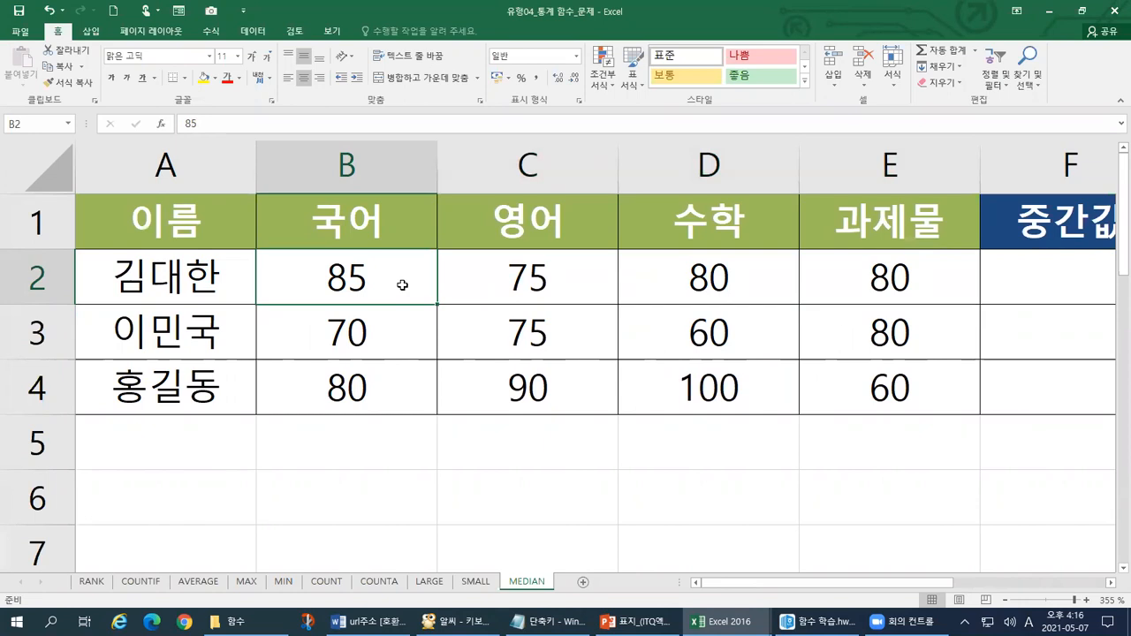
click(492, 286)
click(373, 282)
click(477, 274)
click(385, 275)
click(512, 281)
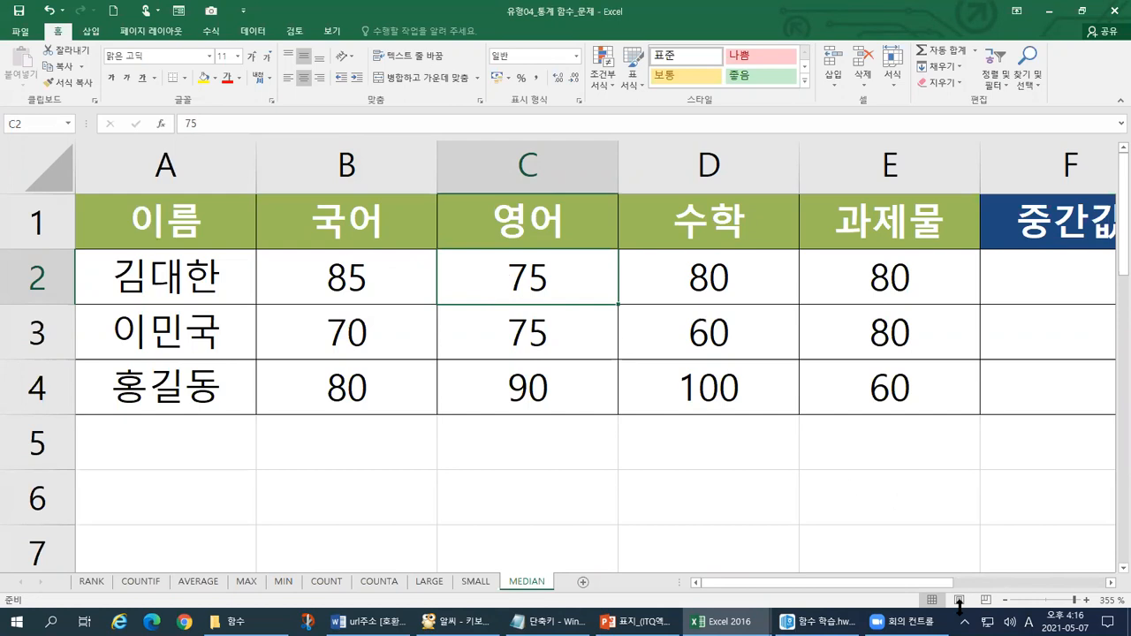
- Enter the formula =MEDIAN(B2:E2) in cell F2 to find the median of the first student's scores
drag(950, 583, 1002, 590)
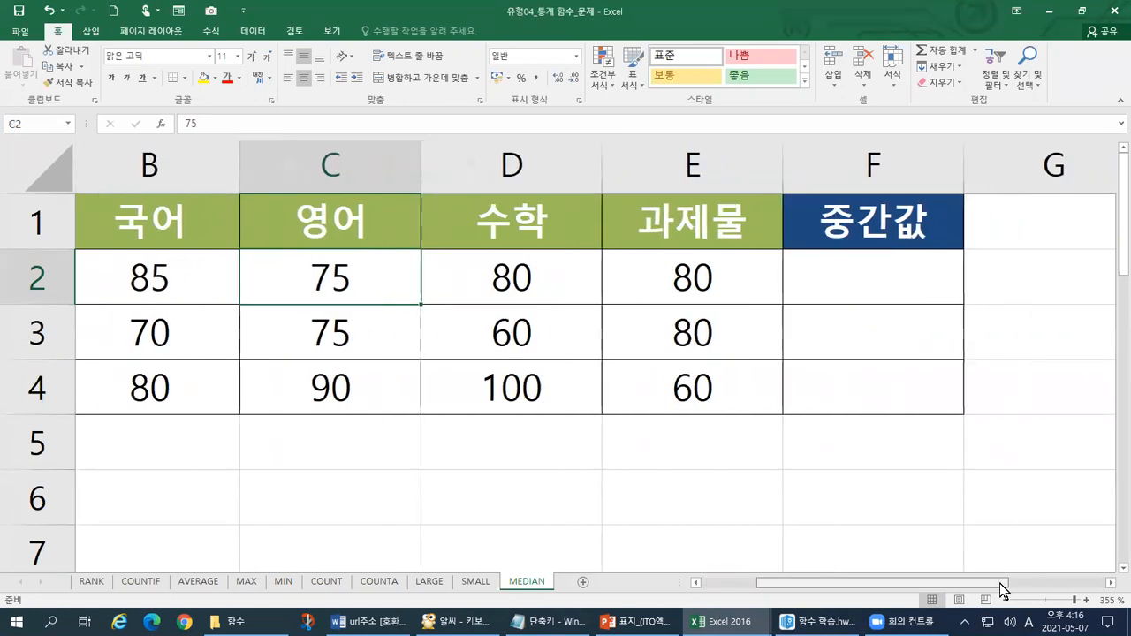
click(888, 273)
text(=)
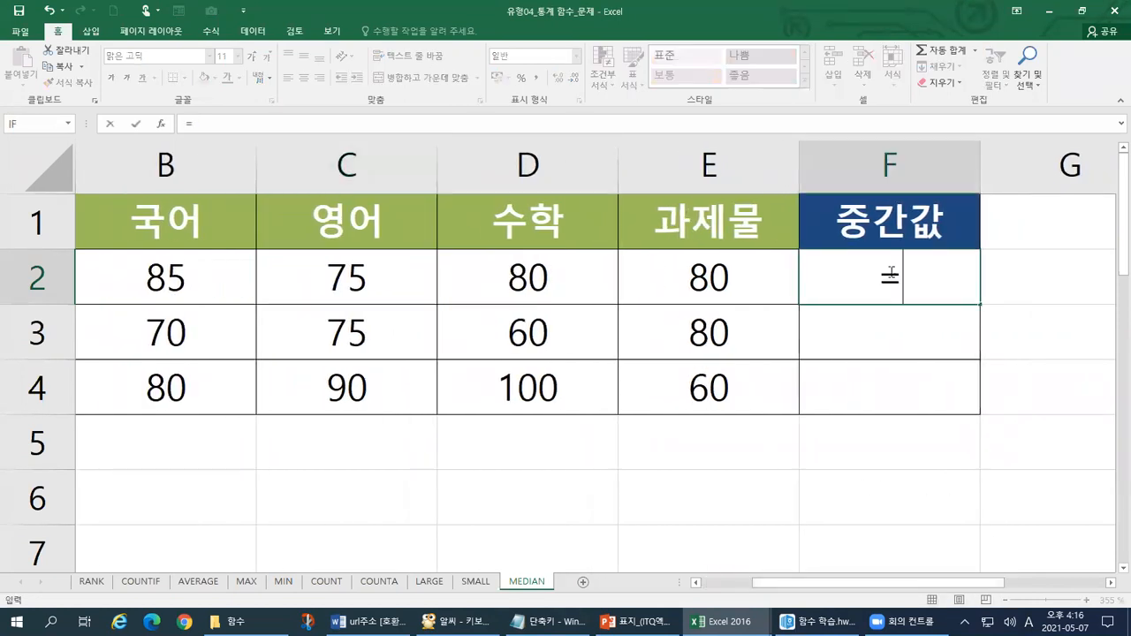
text(MEA)
key(BackSpace)
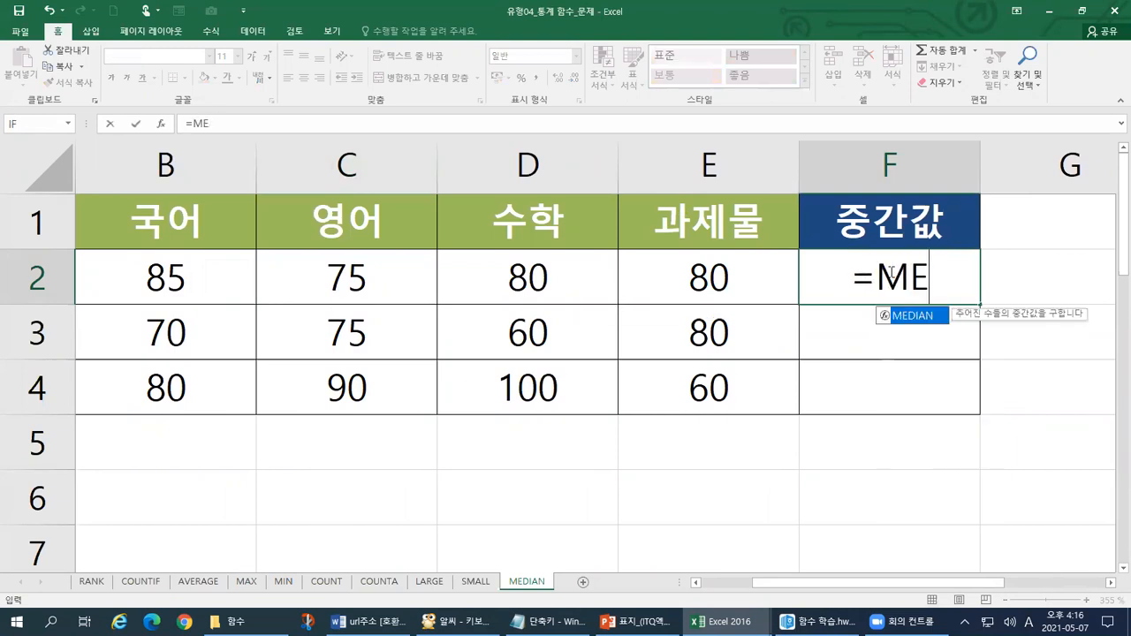
text(DIAN()
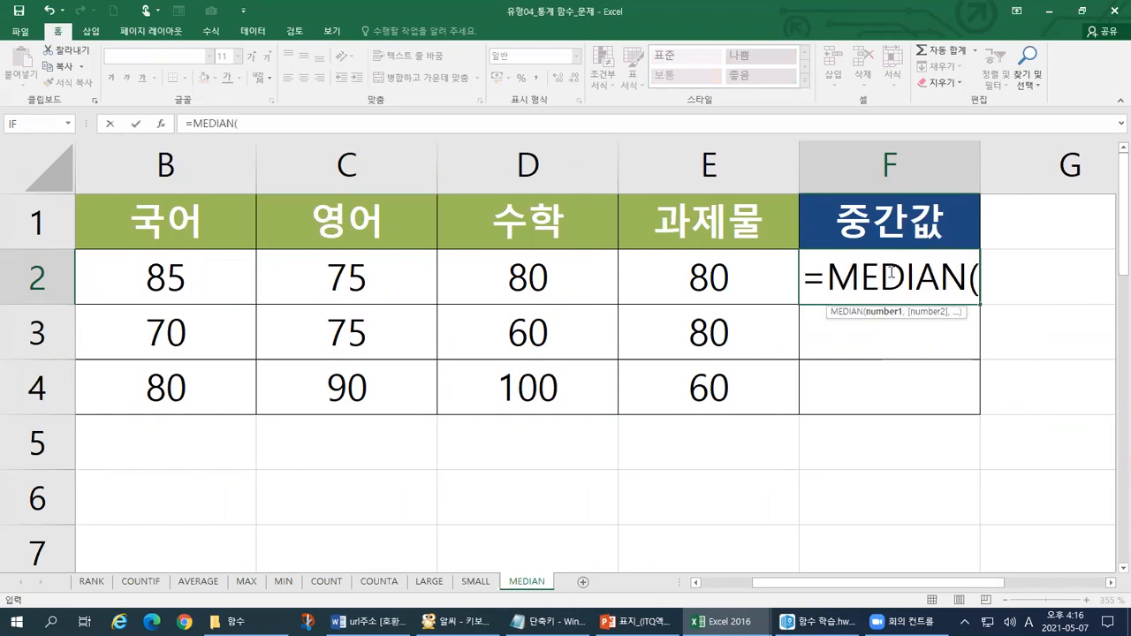
click(193, 278)
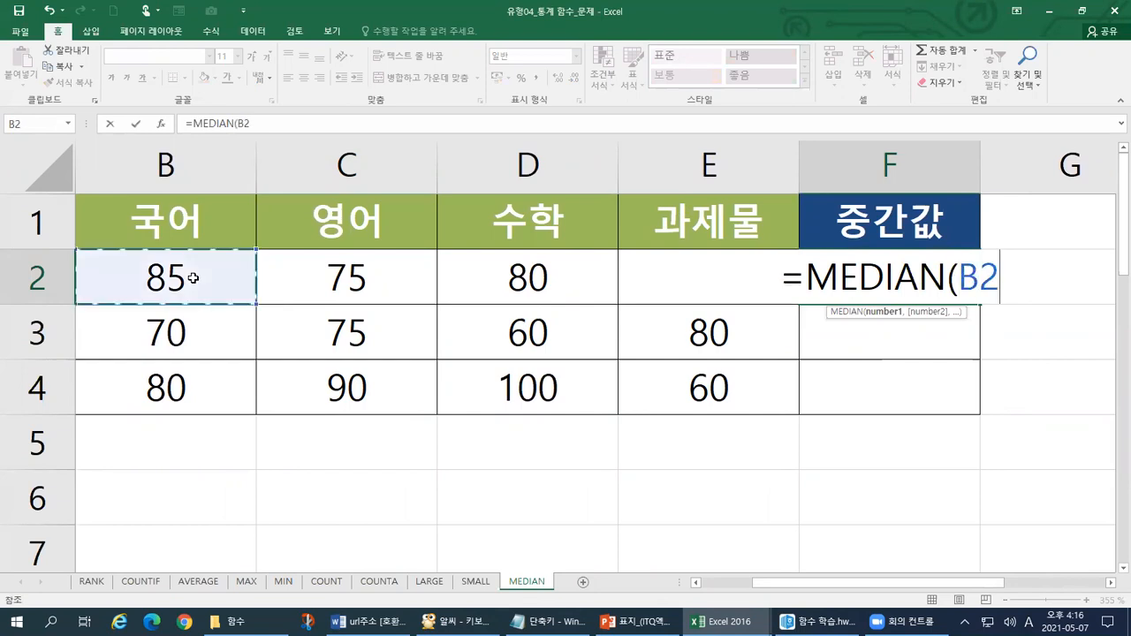
drag(192, 278, 718, 270)
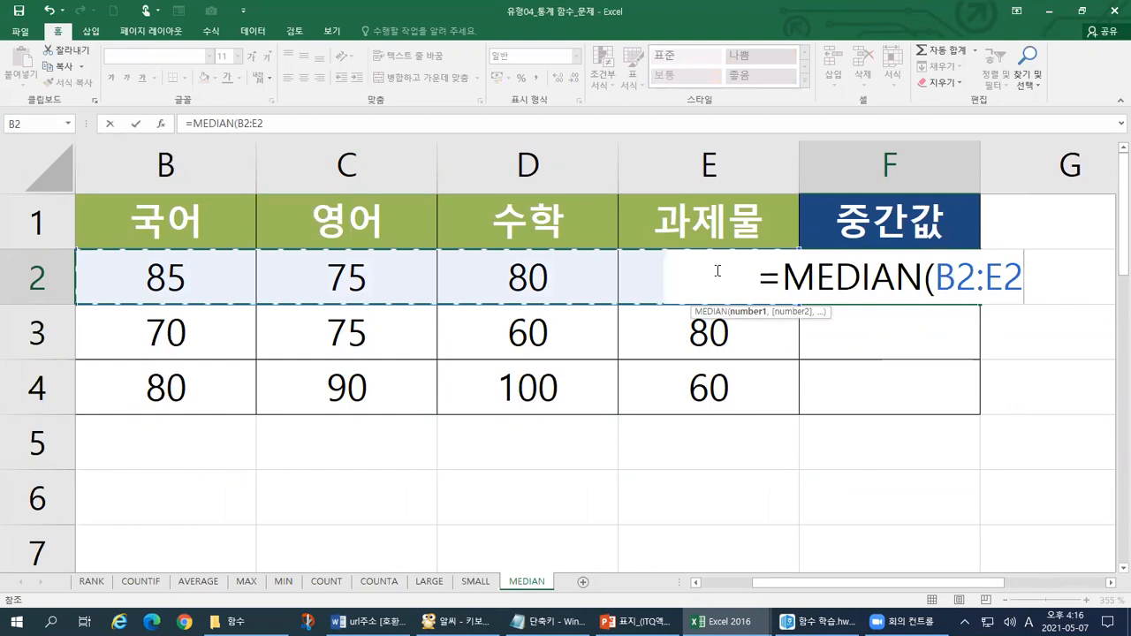
text())
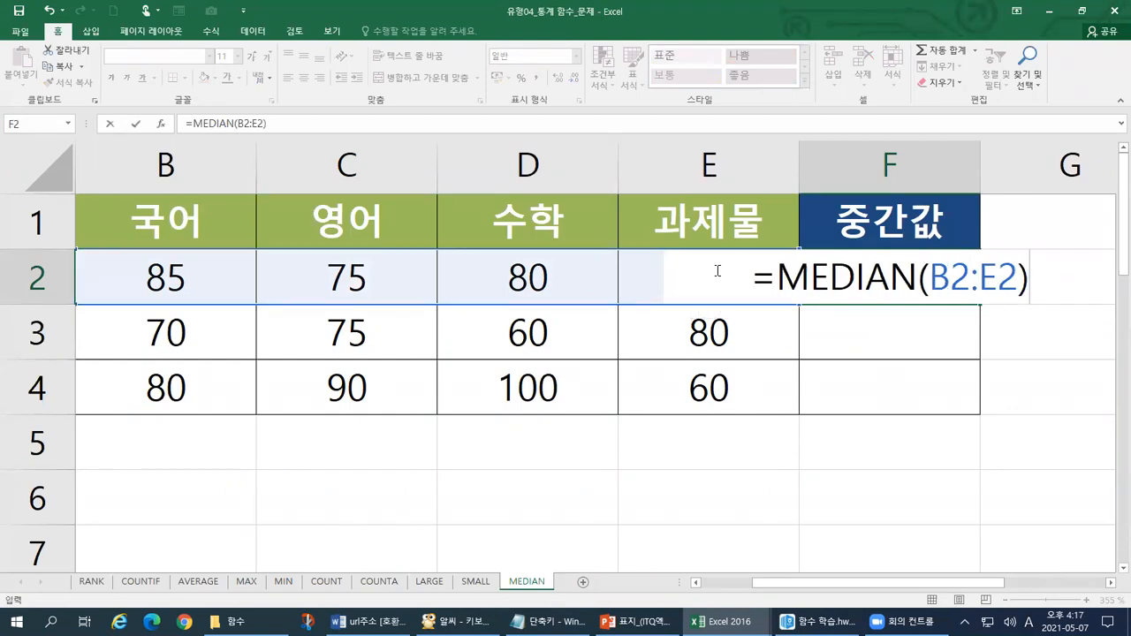
key(Return)
- Compare the median result in F2 with the individual scores in row 2
click(826, 273)
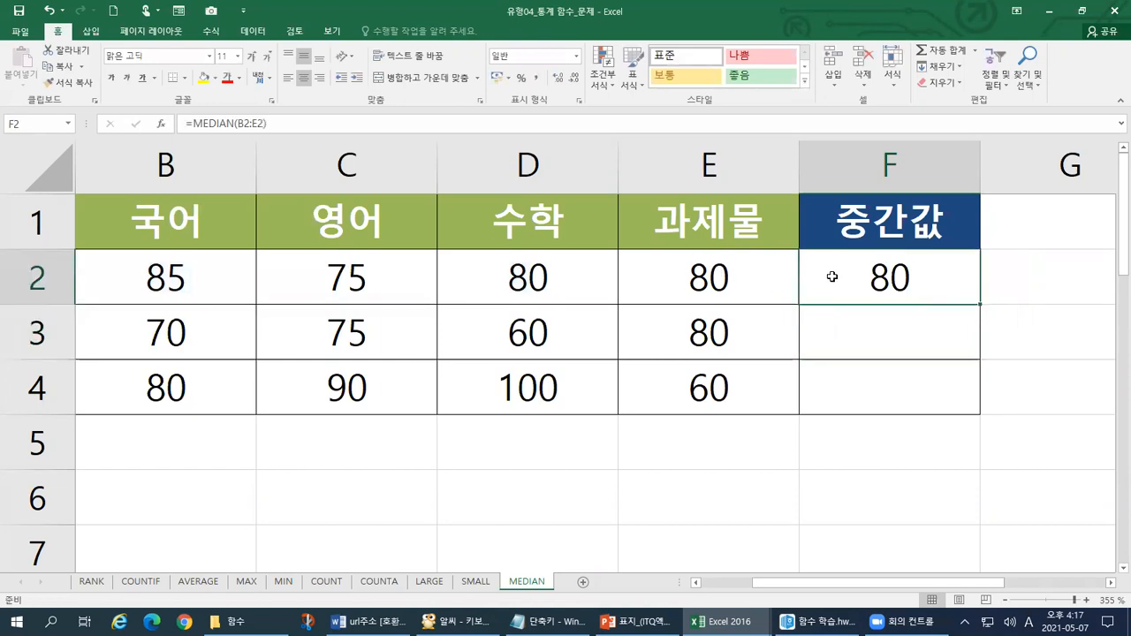
drag(607, 288, 580, 283)
click(550, 165)
click(652, 167)
click(200, 280)
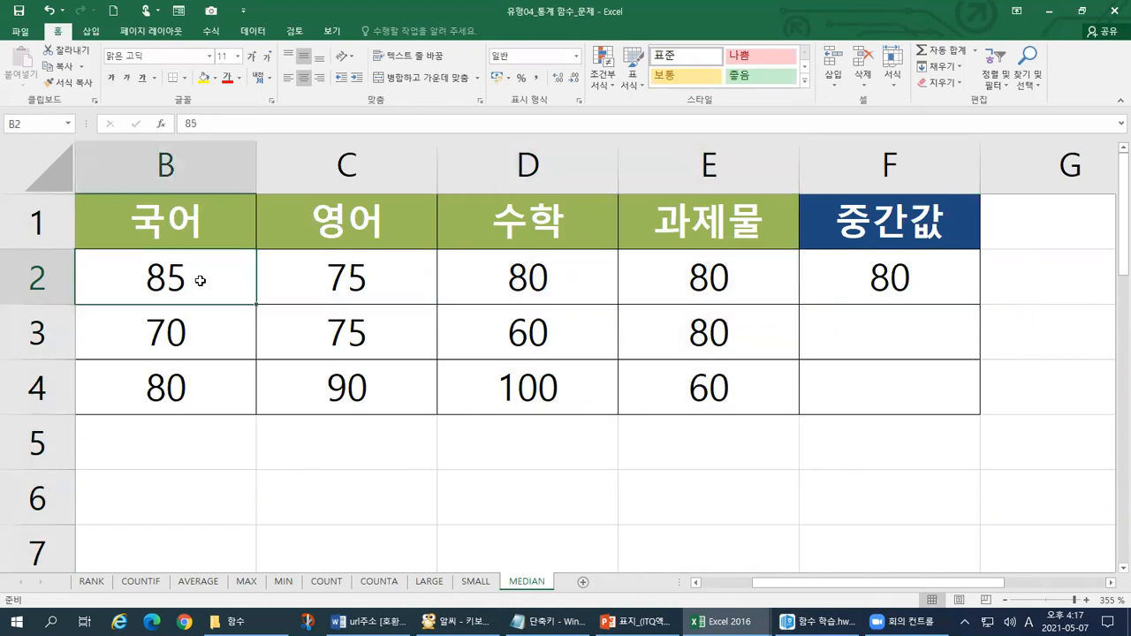
click(301, 279)
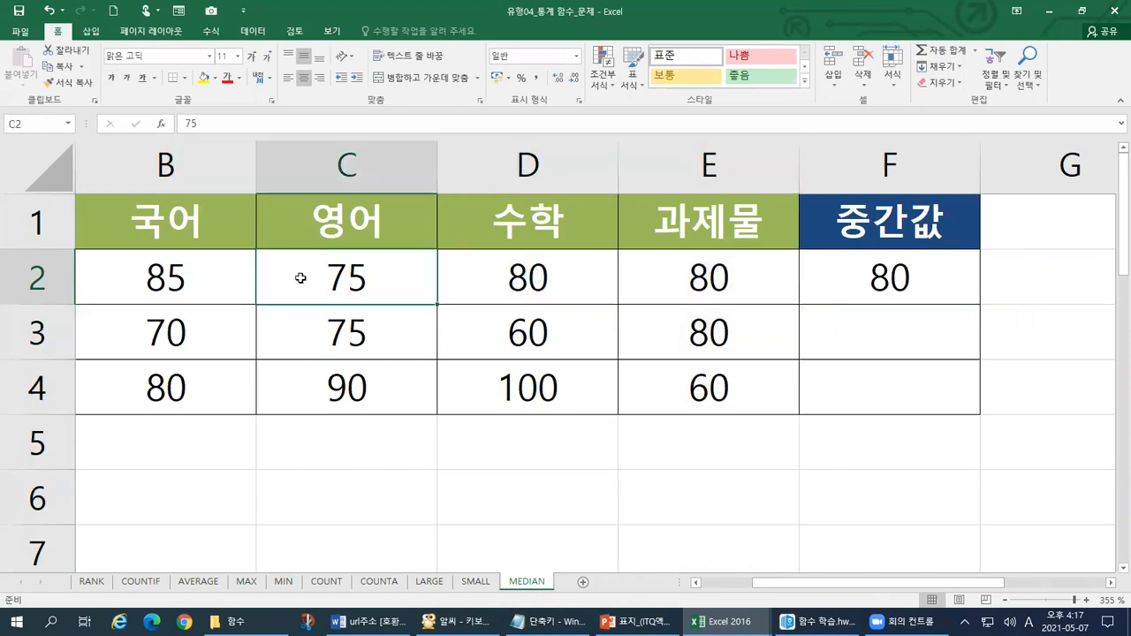
- Illustrate the midpoint idea on the zoomed sheet with a line between the 국어 and 영어 headers, marking both ends and the middle
key(ctrl+1)
click(80, 397)
drag(168, 236, 166, 254)
mouse_move(253, 88)
mouse_down()
mouse_move(624, 108)
mouse_move(627, 70)
mouse_up()
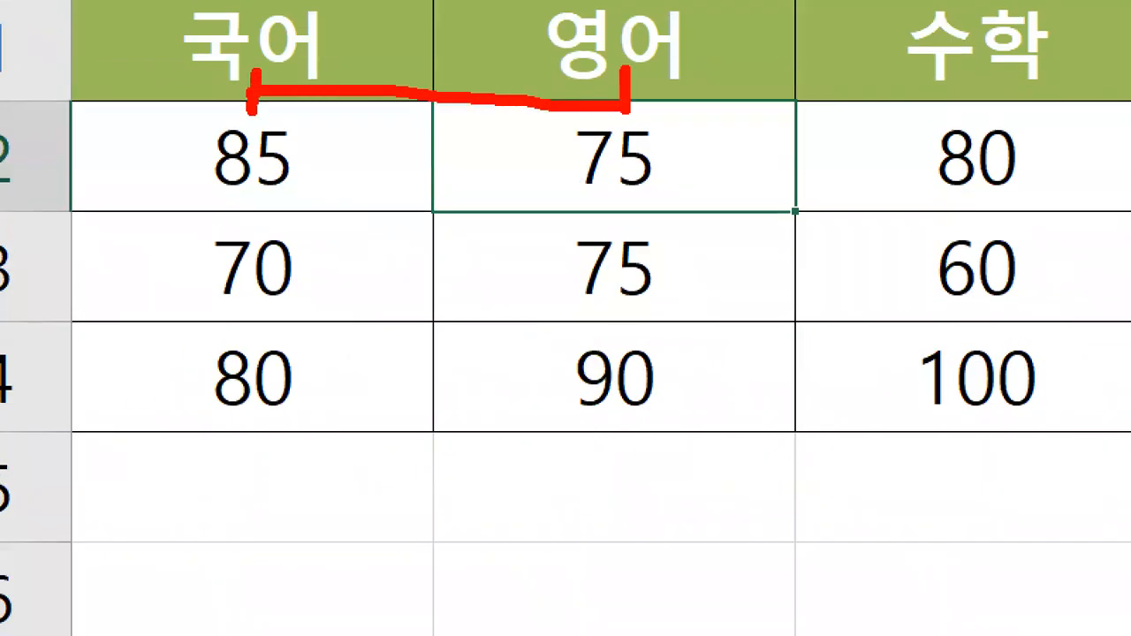
mouse_move(451, 71)
mouse_down()
mouse_move(448, 124)
mouse_move(445, 87)
mouse_up()
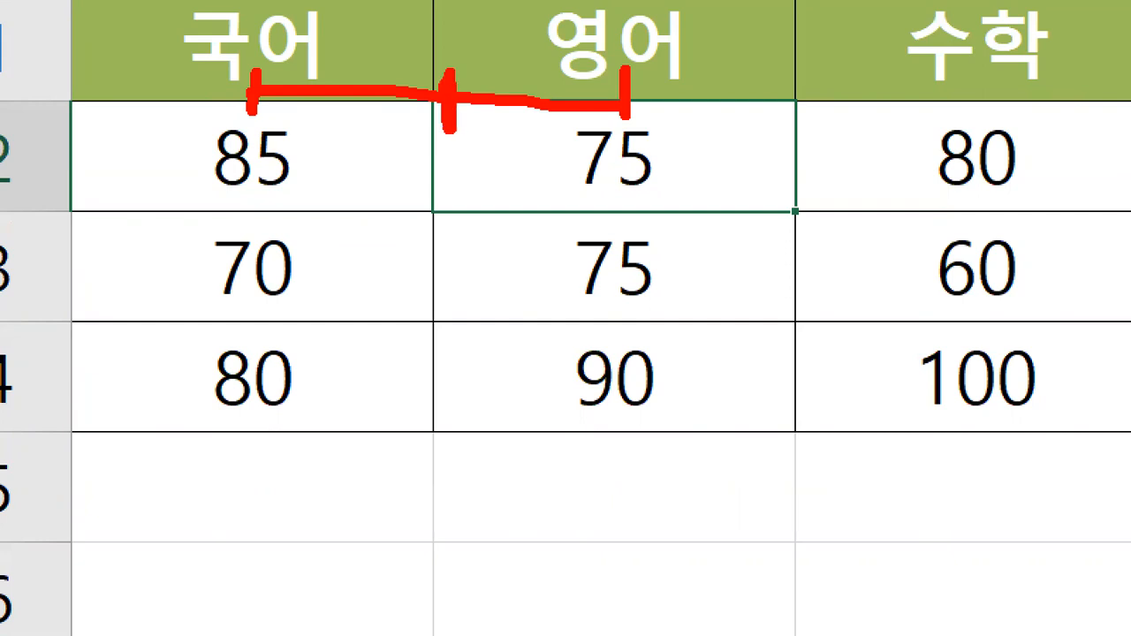
mouse_move(216, 40)
mouse_down()
mouse_move(243, 38)
mouse_move(227, 85)
mouse_move(279, 41)
mouse_move(265, 80)
mouse_up()
drag(590, 34, 638, 28)
mouse_move(659, 86)
mouse_down()
mouse_move(569, 51)
mouse_move(671, 69)
mouse_move(665, 106)
mouse_up()
mouse_move(452, 48)
mouse_down()
mouse_move(449, 57)
mouse_move(469, 28)
mouse_move(460, 60)
mouse_up()
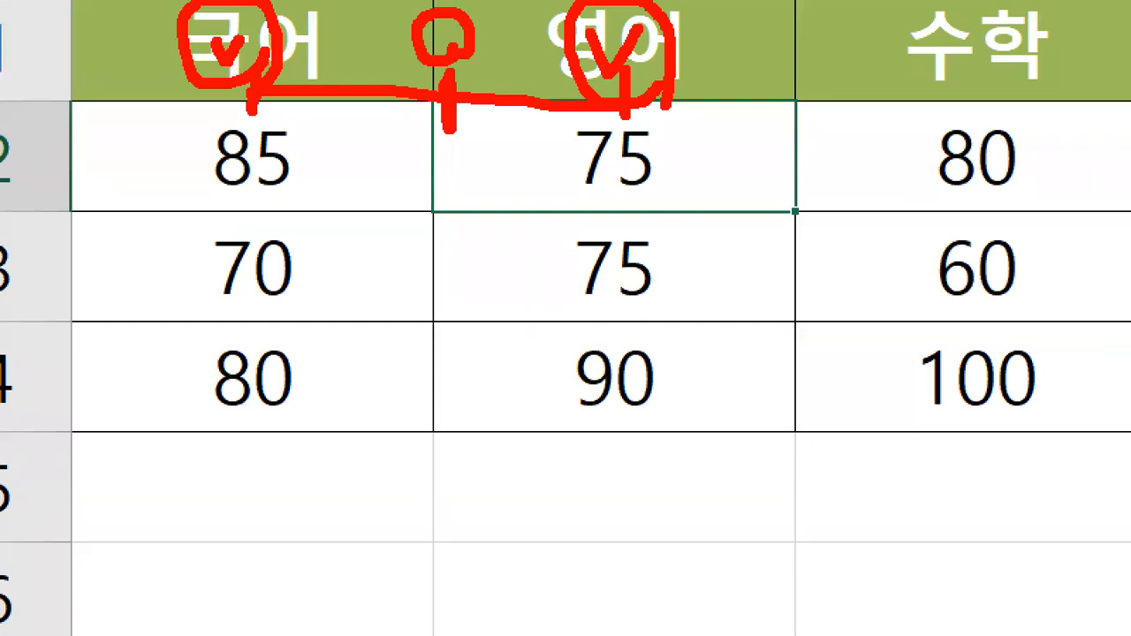
click(486, 55)
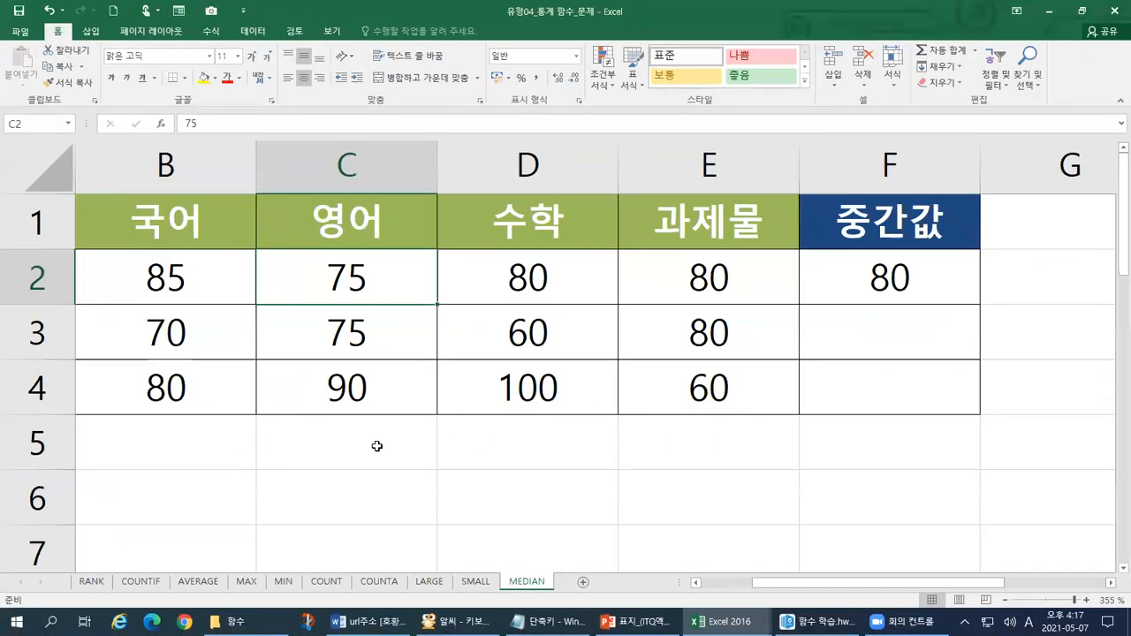
- Inspect the median formula in F2 and the empty 중간값 cells F3:F4 below it
click(905, 287)
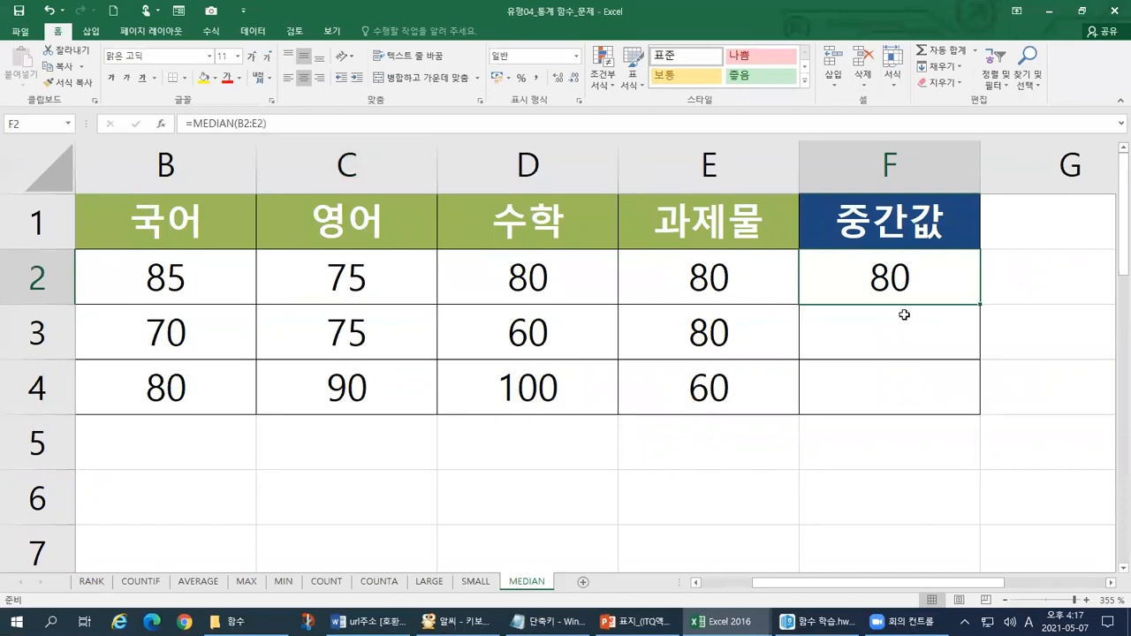
click(900, 327)
drag(927, 319, 924, 398)
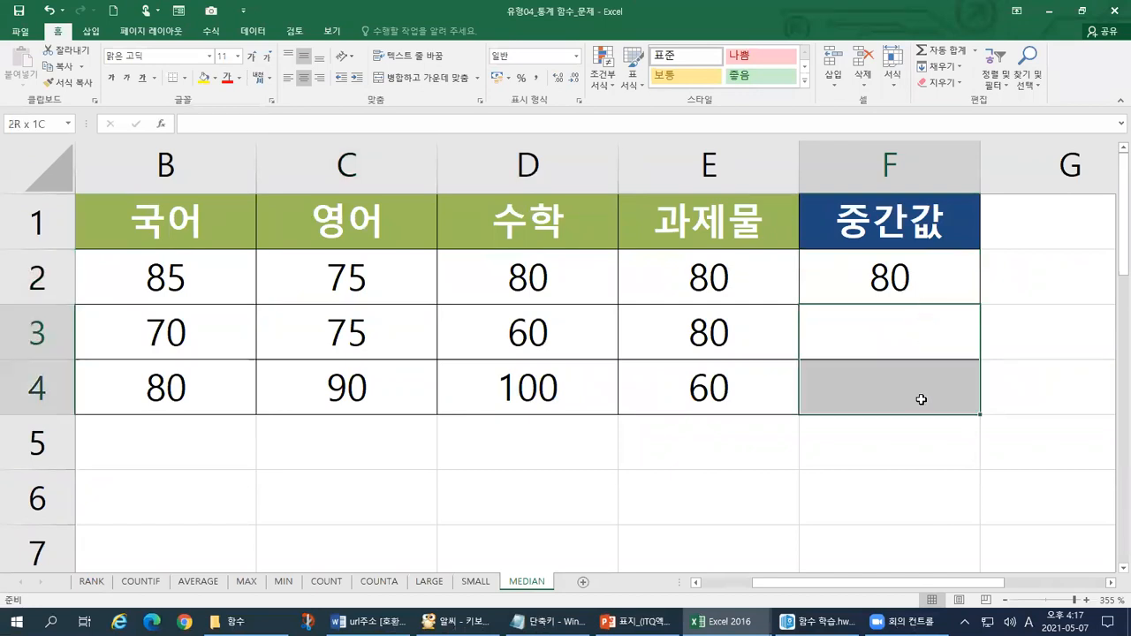
click(949, 278)
mouse_move(977, 305)
mouse_down()
mouse_move(980, 399)
mouse_move(969, 306)
mouse_up()
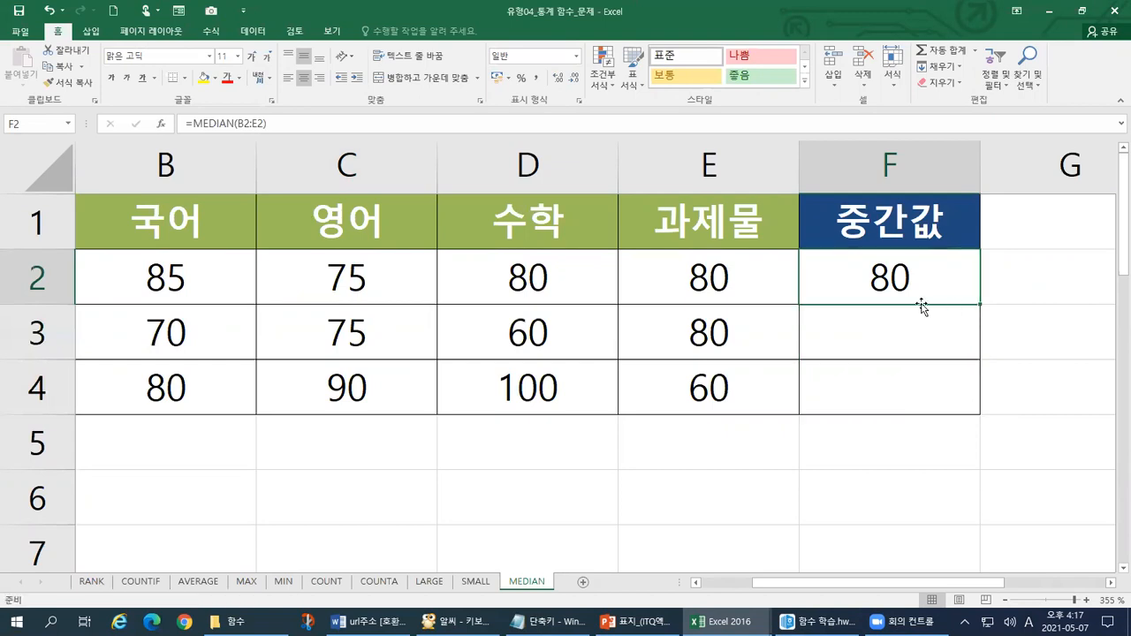
click(907, 319)
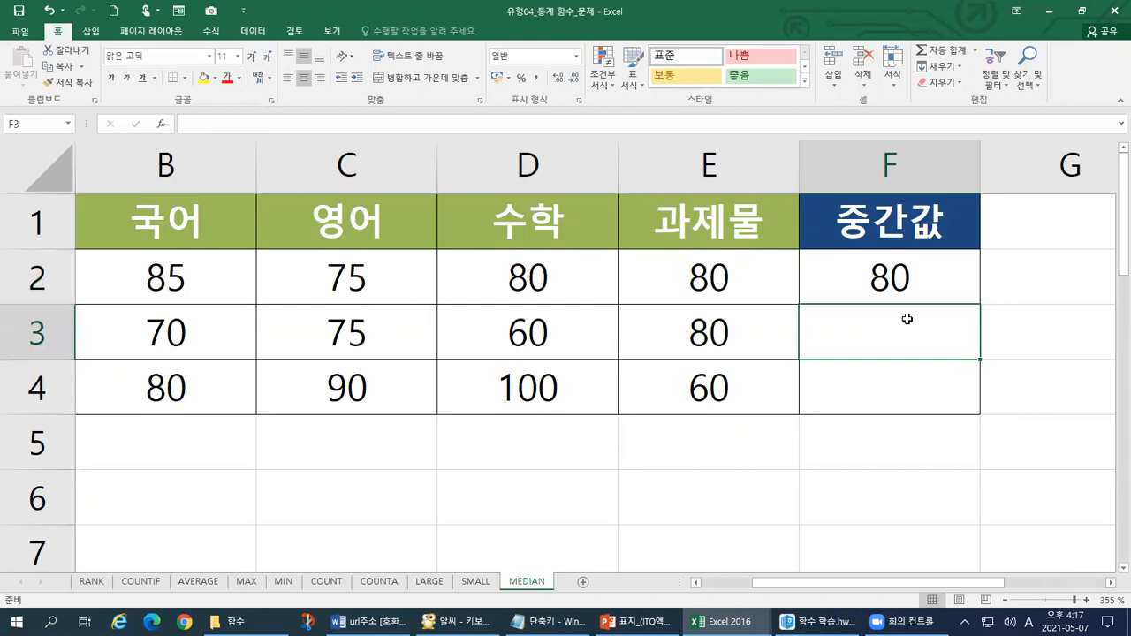
- Enter the formula =MEDIAN(B3:E3) in cell F3 to find the median of the second student's scores
text(=)
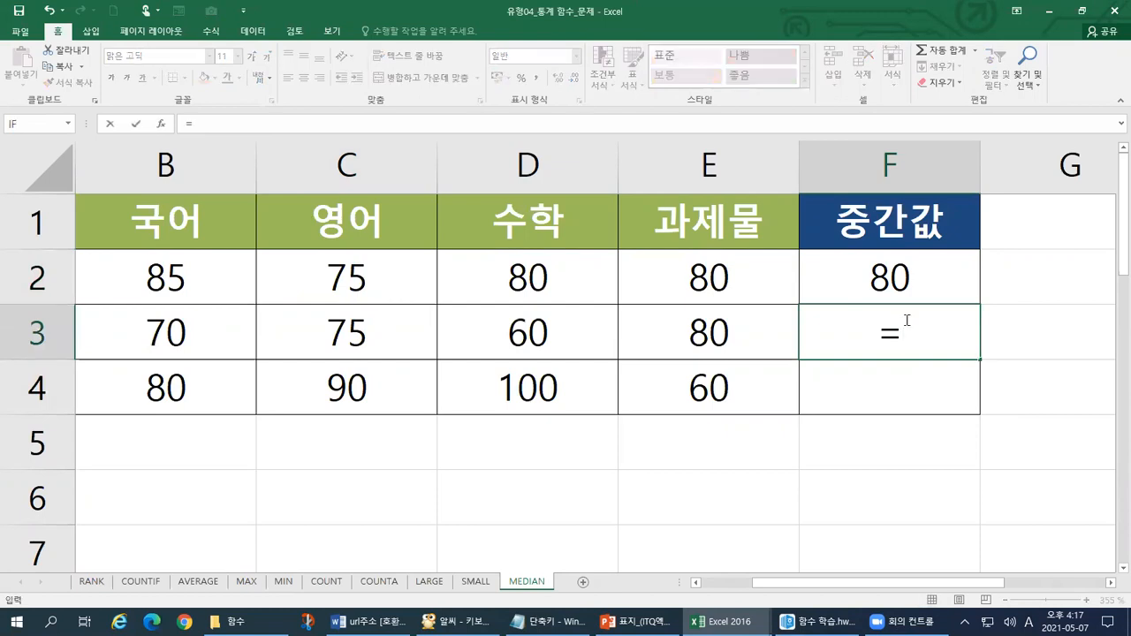
text(M)
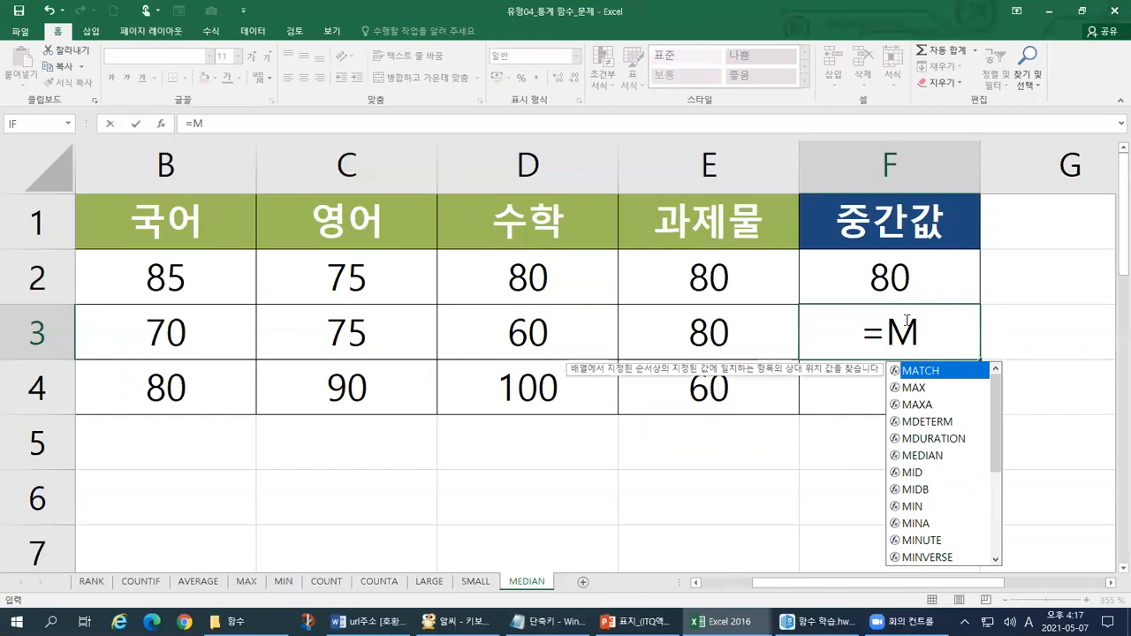
text(EDIAN)
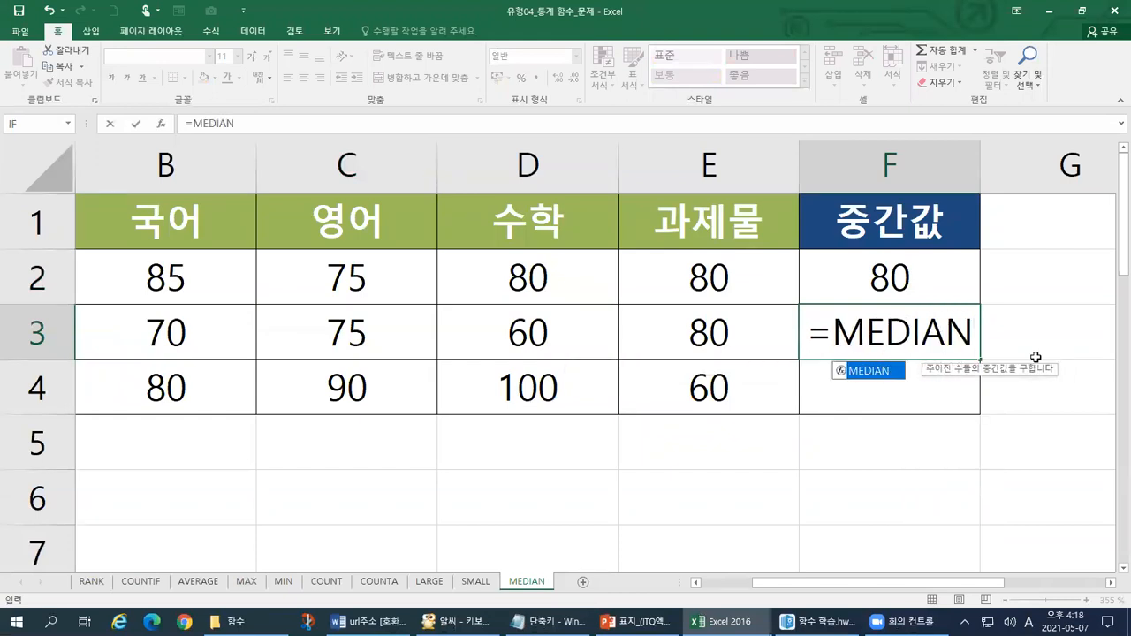
text(()
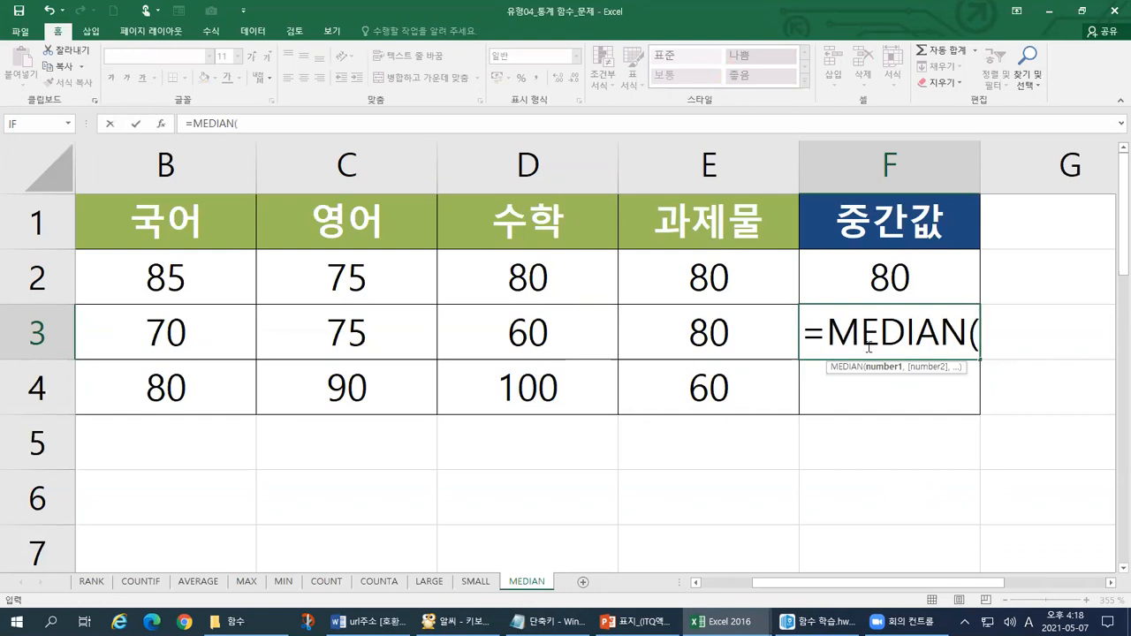
click(180, 337)
drag(180, 336, 713, 328)
text())
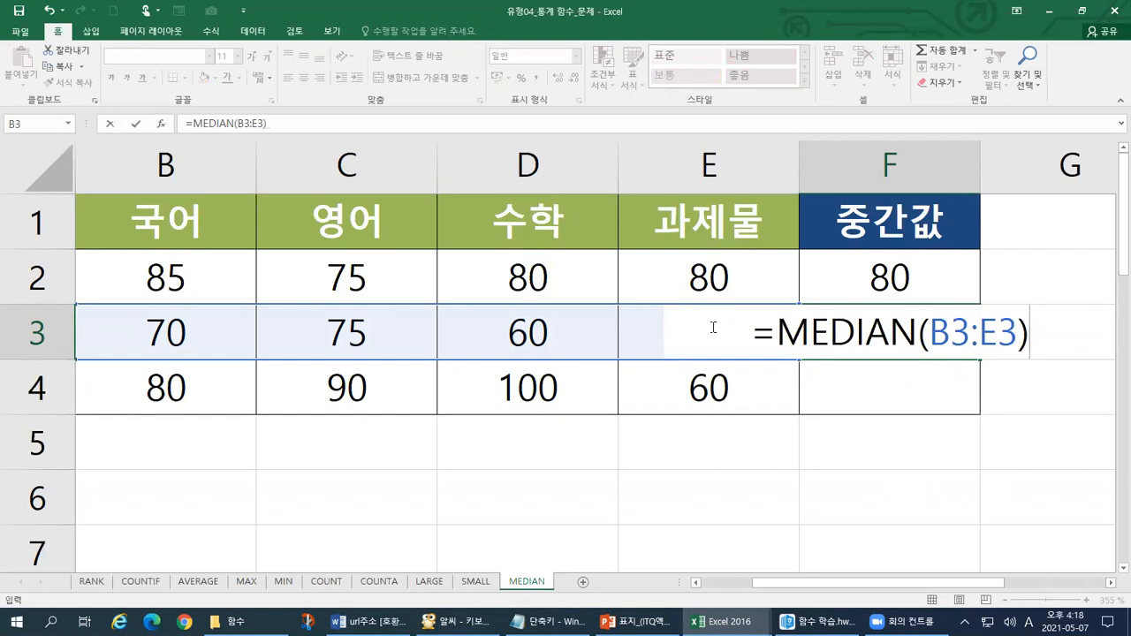
key(Return)
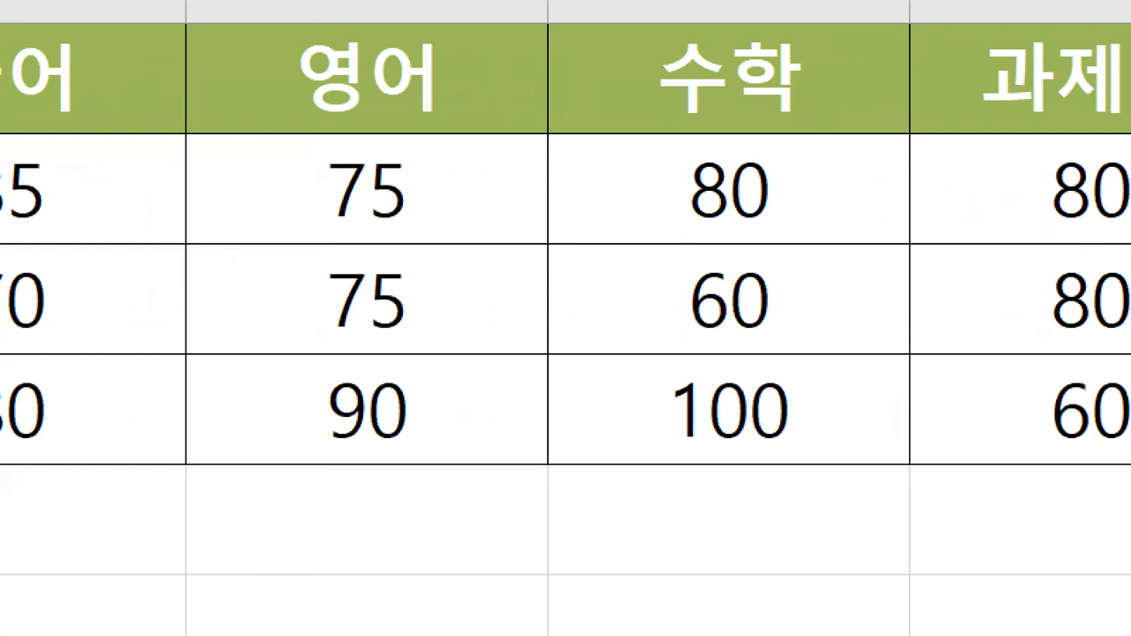
- Select the second student's scores in B3:E3 to compare them with the median in F3
click(626, 343)
drag(1057, 314, 3, 369)
key(Escape)
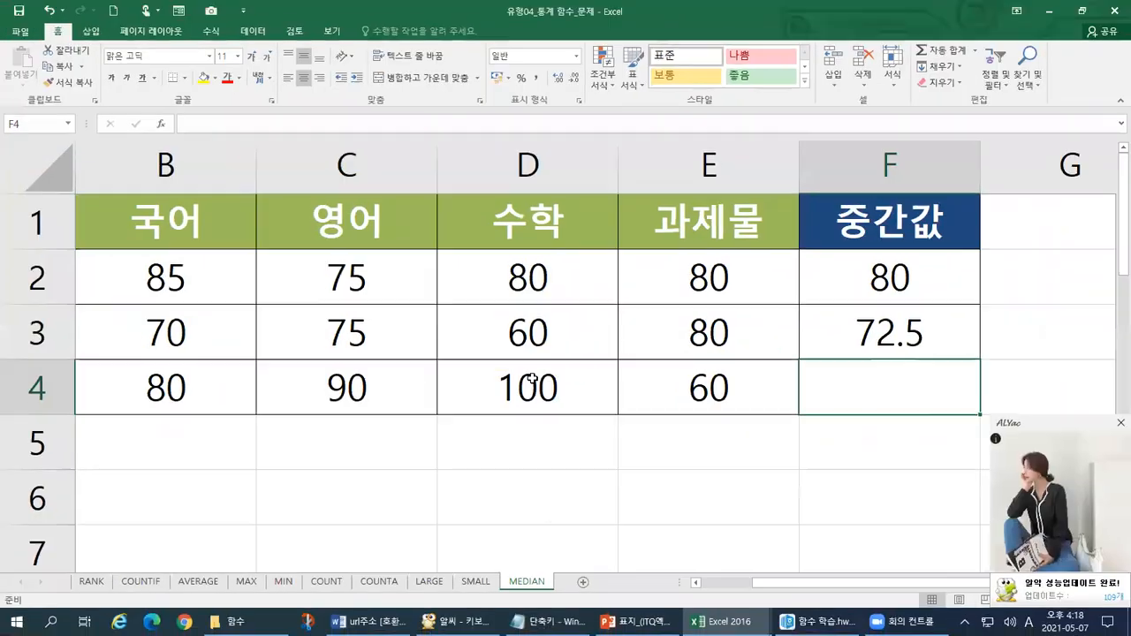
click(529, 379)
drag(227, 344, 645, 343)
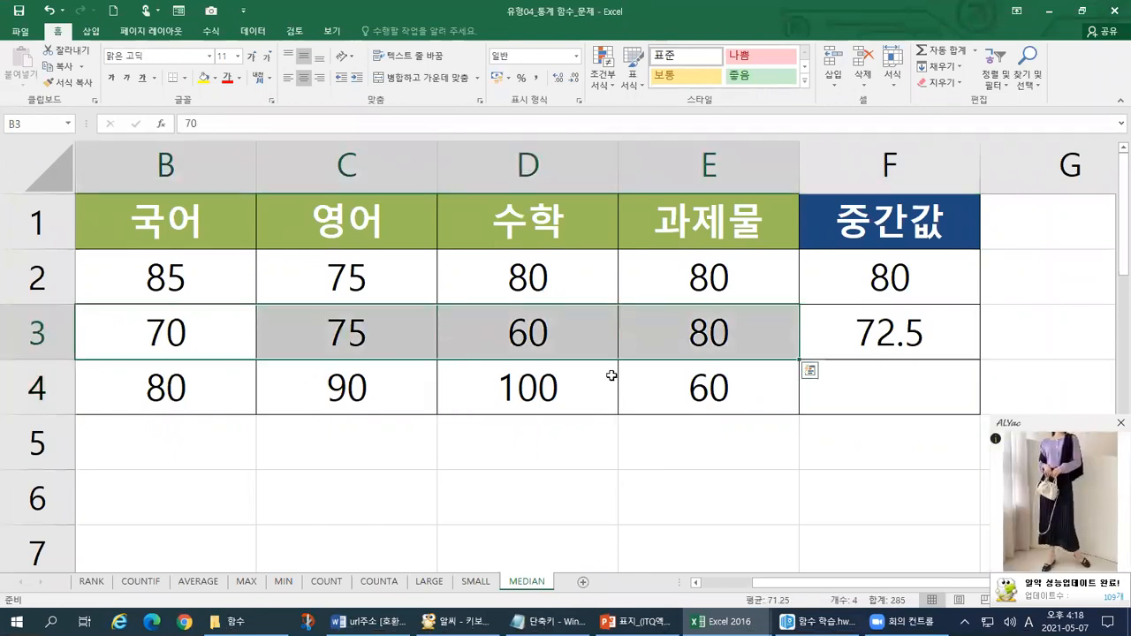
- Handwrite 60 below the table on the zoomed sheet and tick the 수학 score in row 3
key(ctrl+1)
click(330, 457)
mouse_move(367, 402)
mouse_down()
mouse_move(297, 456)
mouse_move(281, 493)
mouse_up()
mouse_move(389, 442)
mouse_down()
mouse_move(422, 433)
mouse_move(402, 430)
mouse_up()
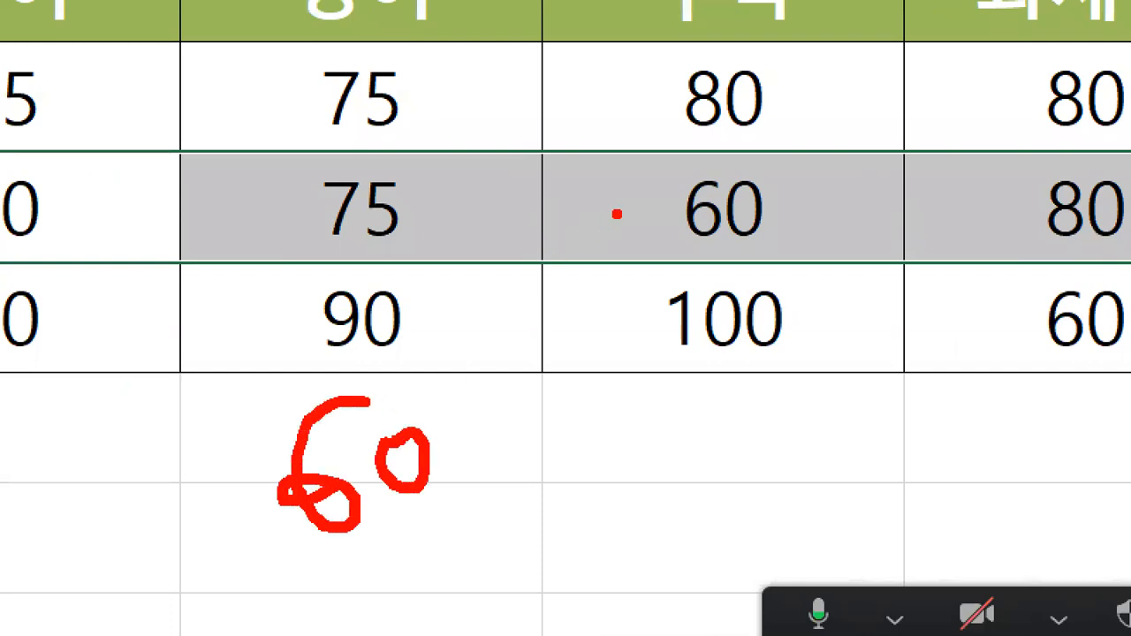
drag(633, 164, 682, 148)
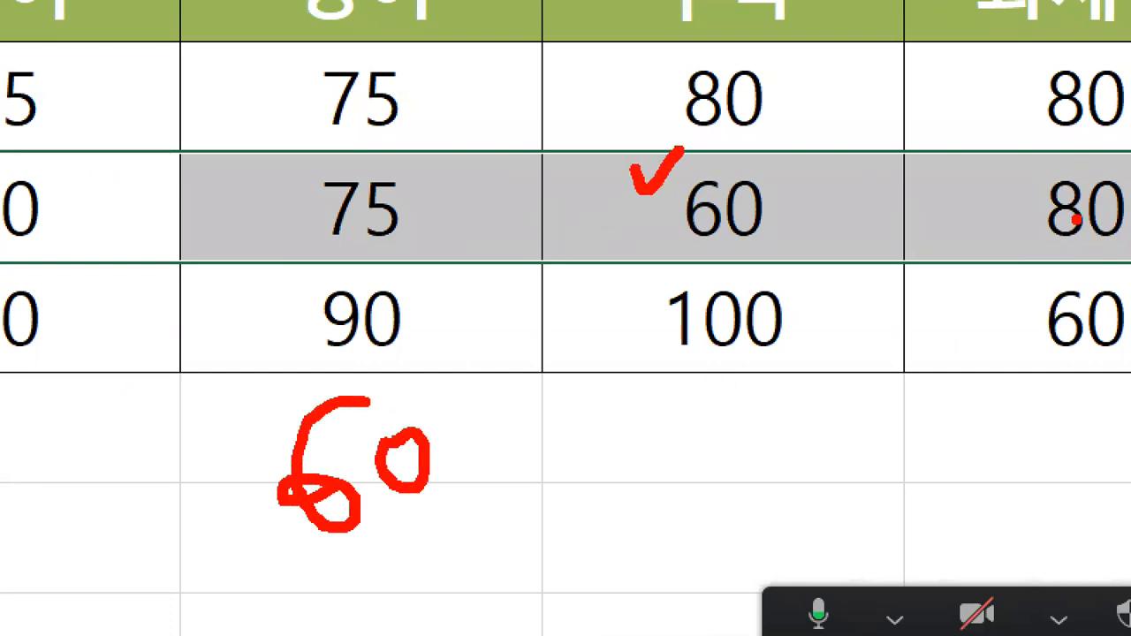
- Handwrite 80 opposite the 60 and draw a line below them, marking both ends and the midpoint
mouse_move(919, 489)
mouse_down()
mouse_move(921, 504)
mouse_move(912, 491)
mouse_up()
mouse_move(970, 432)
mouse_down()
mouse_move(969, 443)
mouse_move(972, 433)
mouse_up()
mouse_move(377, 578)
mouse_down()
mouse_move(383, 613)
mouse_move(969, 585)
mouse_up()
drag(968, 545, 970, 635)
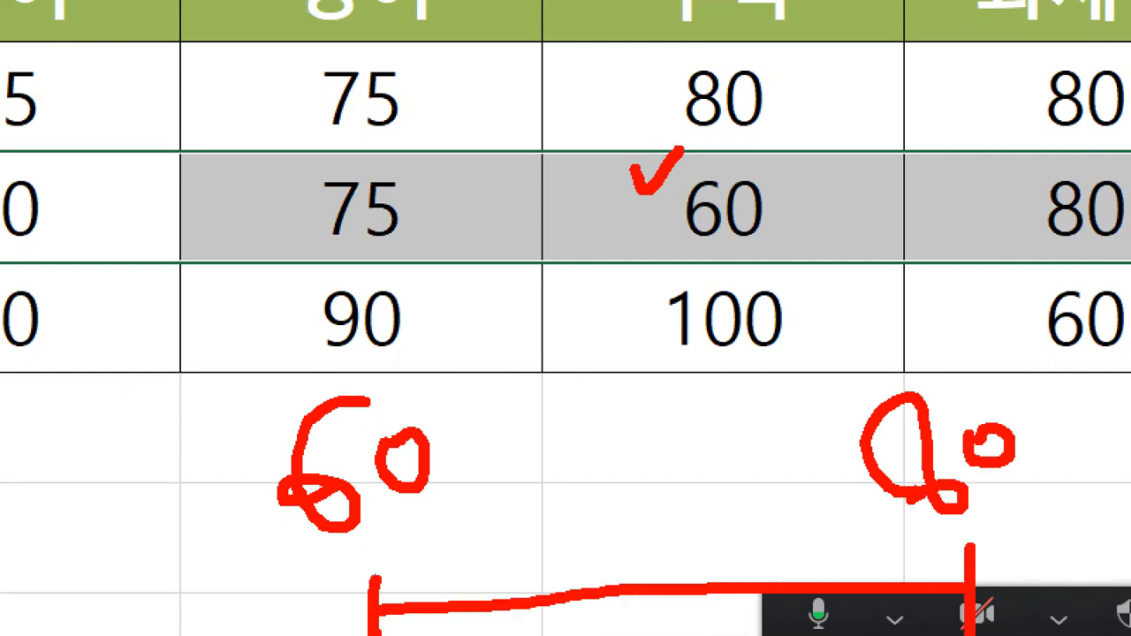
drag(668, 559, 670, 621)
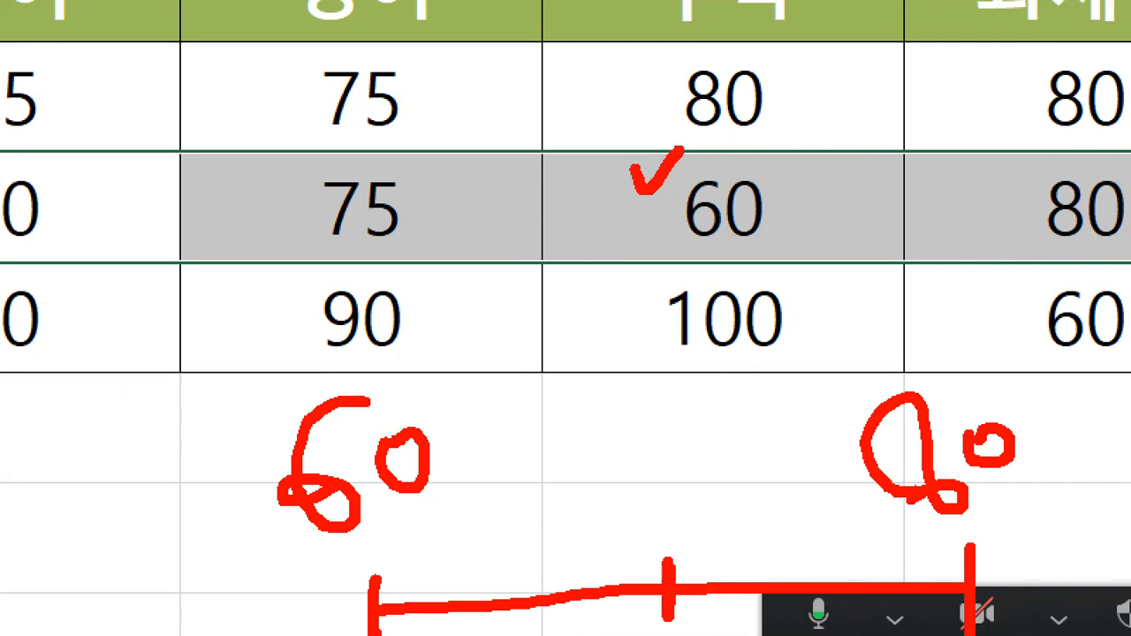
- Draw arcs over both halves of the 60–80 line, tick above its midpoint, and leave the annotated view
mouse_move(666, 573)
mouse_down()
mouse_move(972, 521)
mouse_move(993, 548)
mouse_move(396, 468)
mouse_move(344, 601)
mouse_up()
click(498, 510)
mouse_move(639, 424)
mouse_down()
mouse_move(652, 452)
mouse_move(695, 394)
mouse_up()
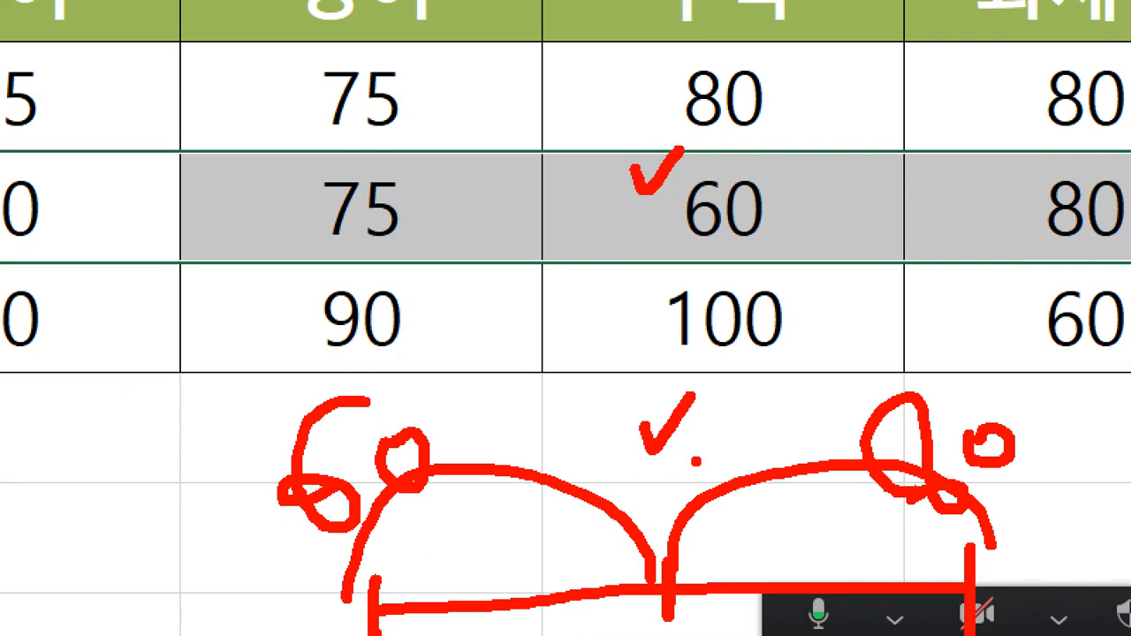
key(Escape)
- Enter the formula =MEDIAN(B4:E4) in cell F4 to find the median of the third student's scores
click(882, 394)
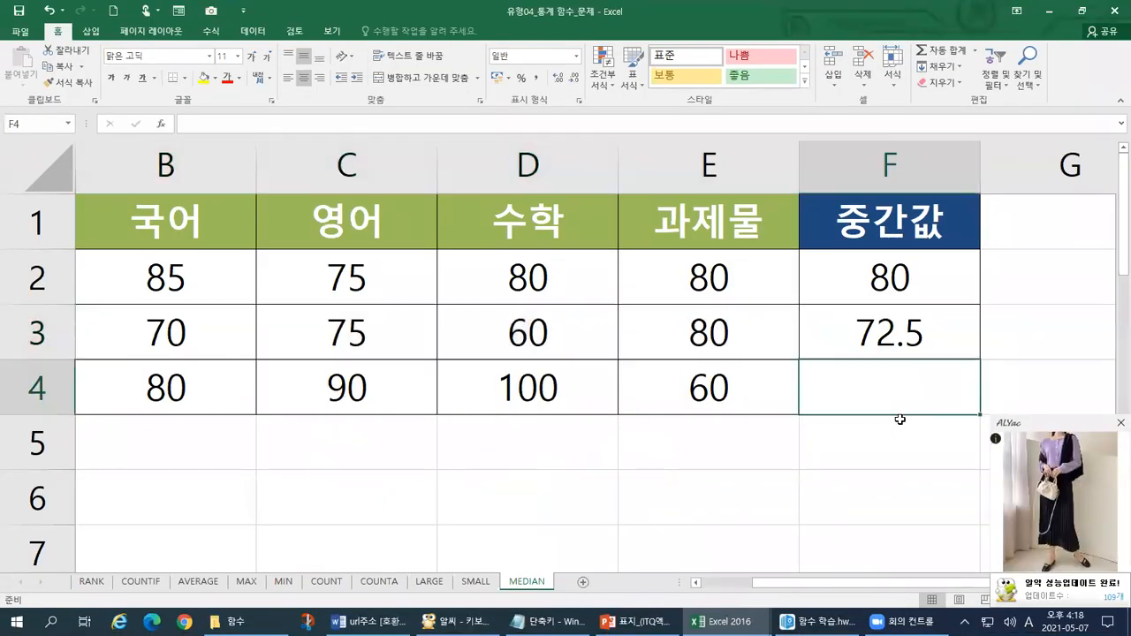
text(=)
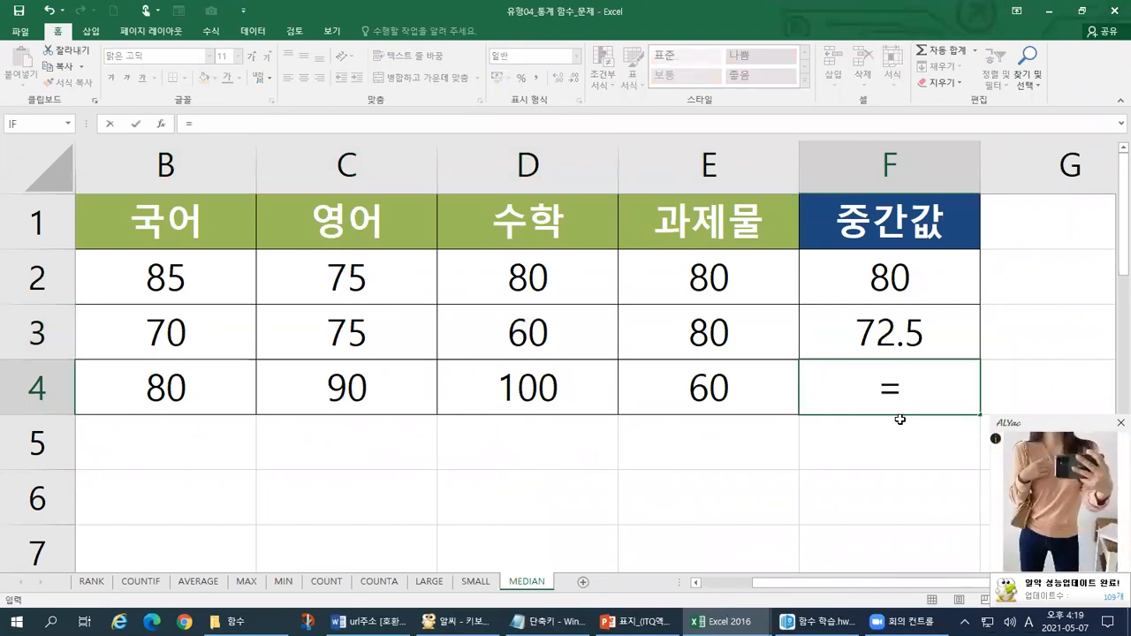
text(MEDIAN)
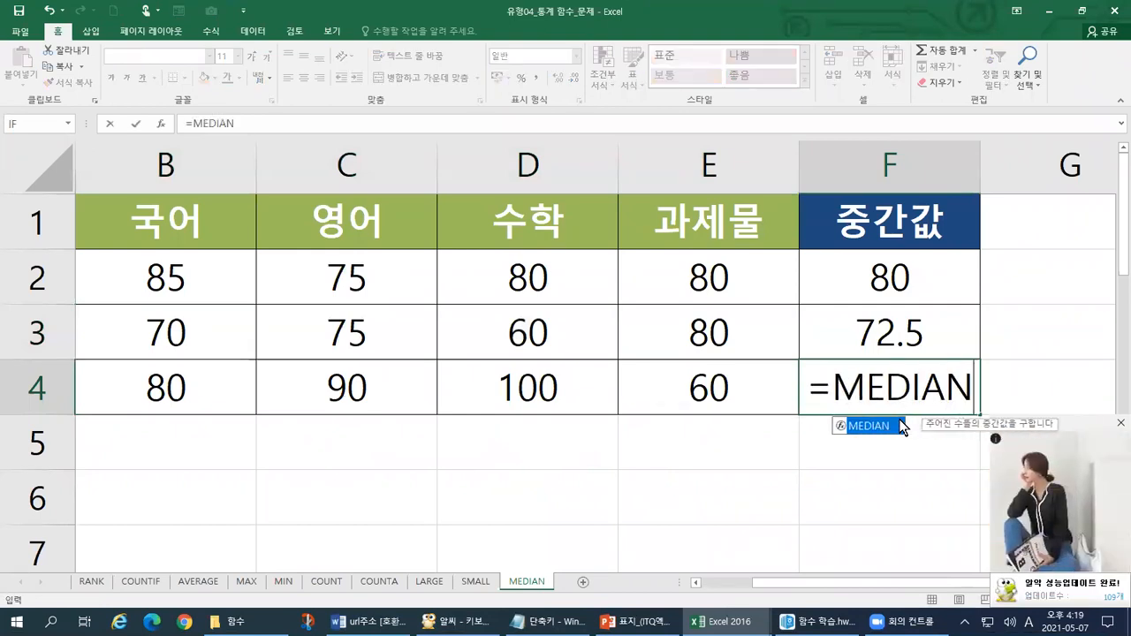
text(()
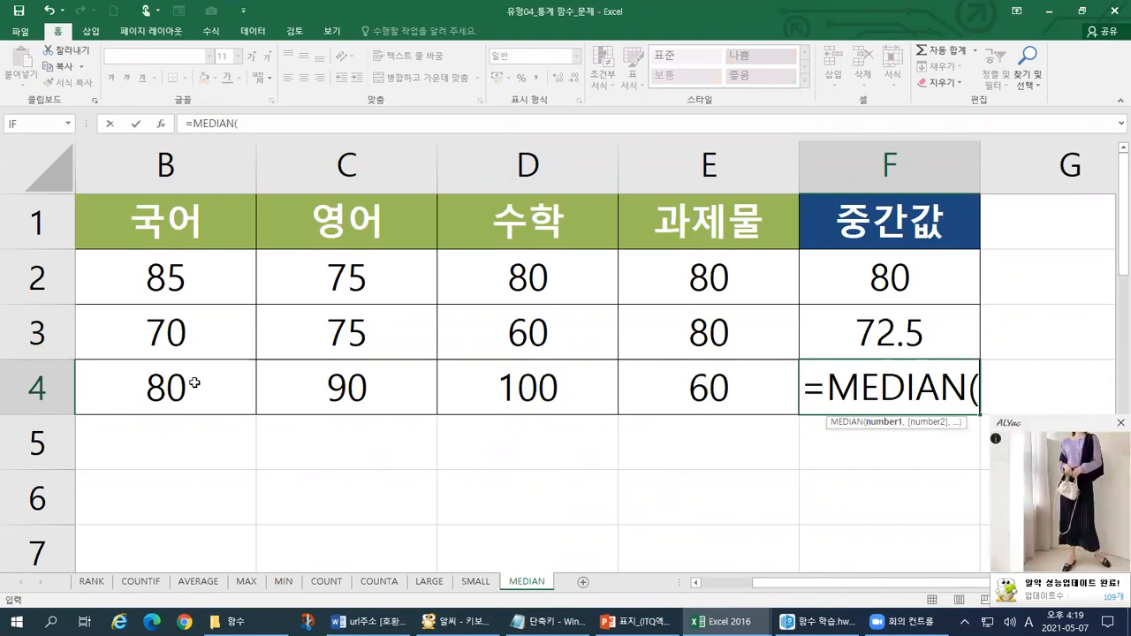
drag(209, 392, 565, 389)
drag(661, 382, 684, 381)
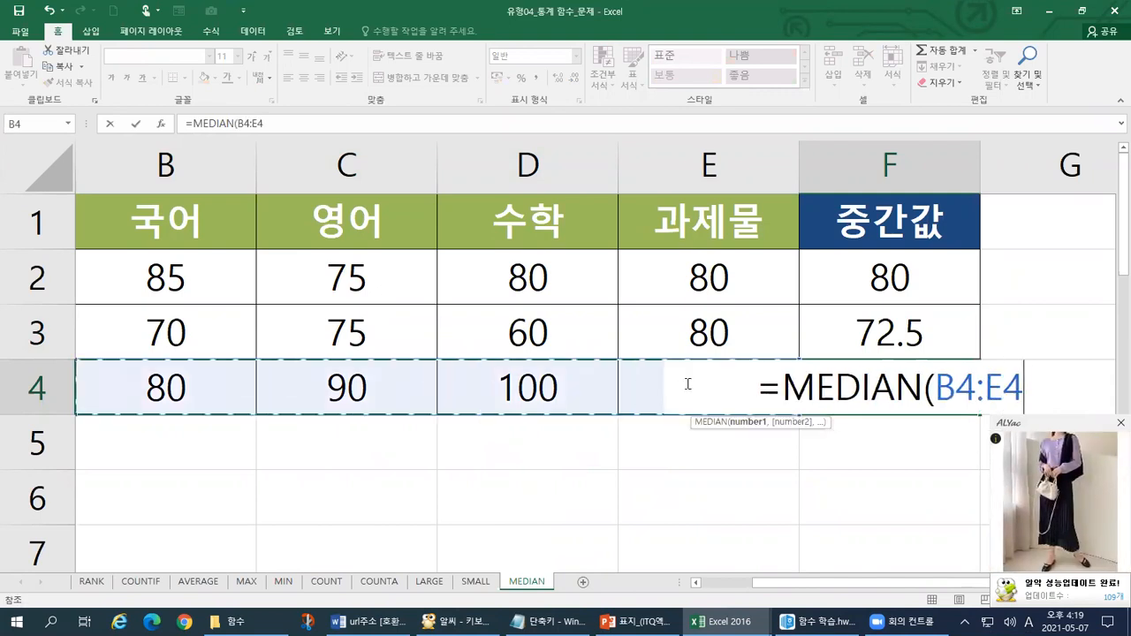
text())
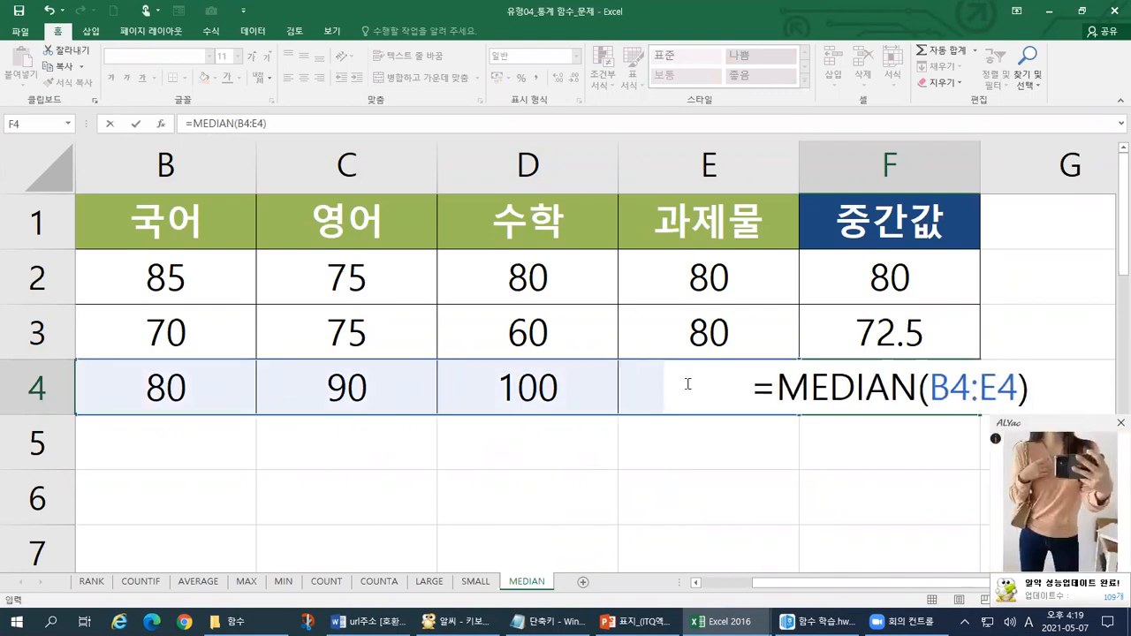
key(Return)
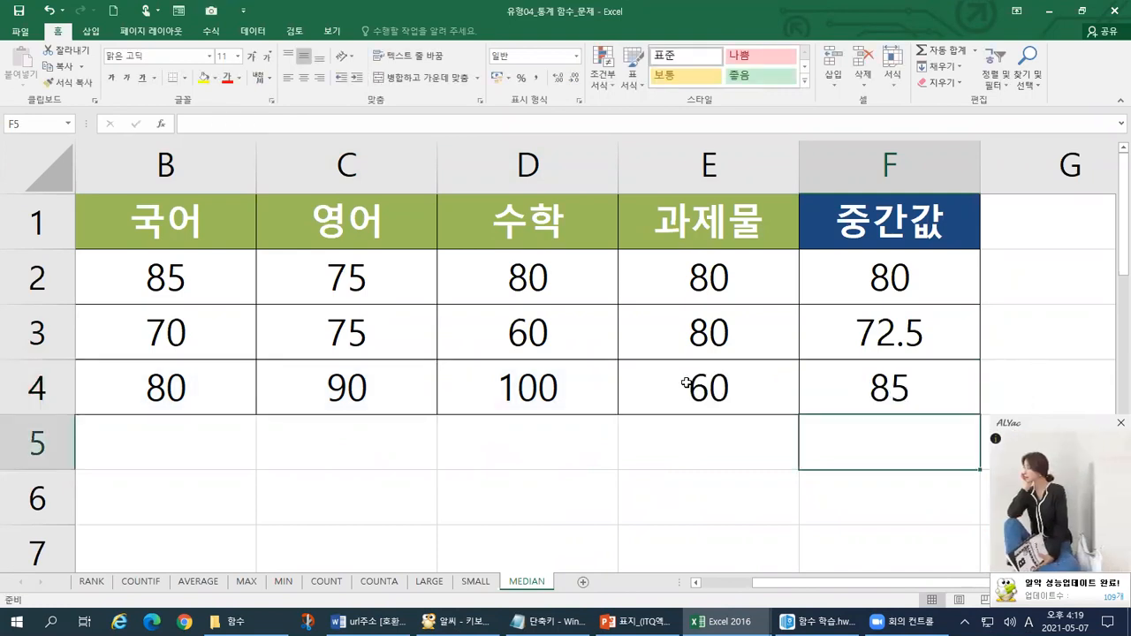
- Close the ALYac update notification covering the sheet
click(1120, 424)
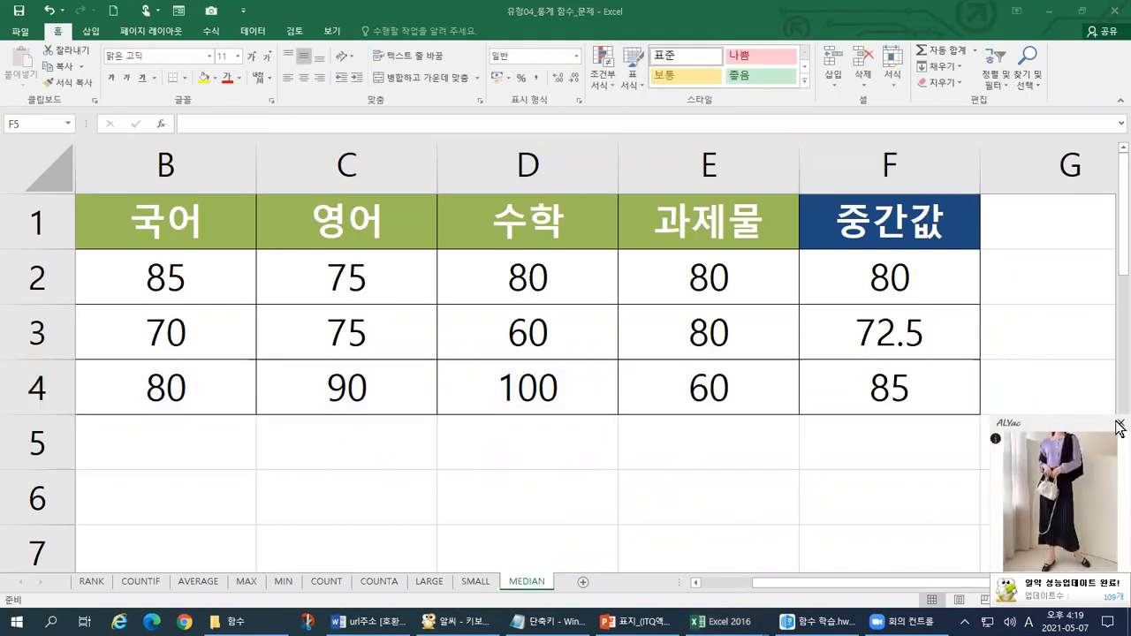
click(1119, 426)
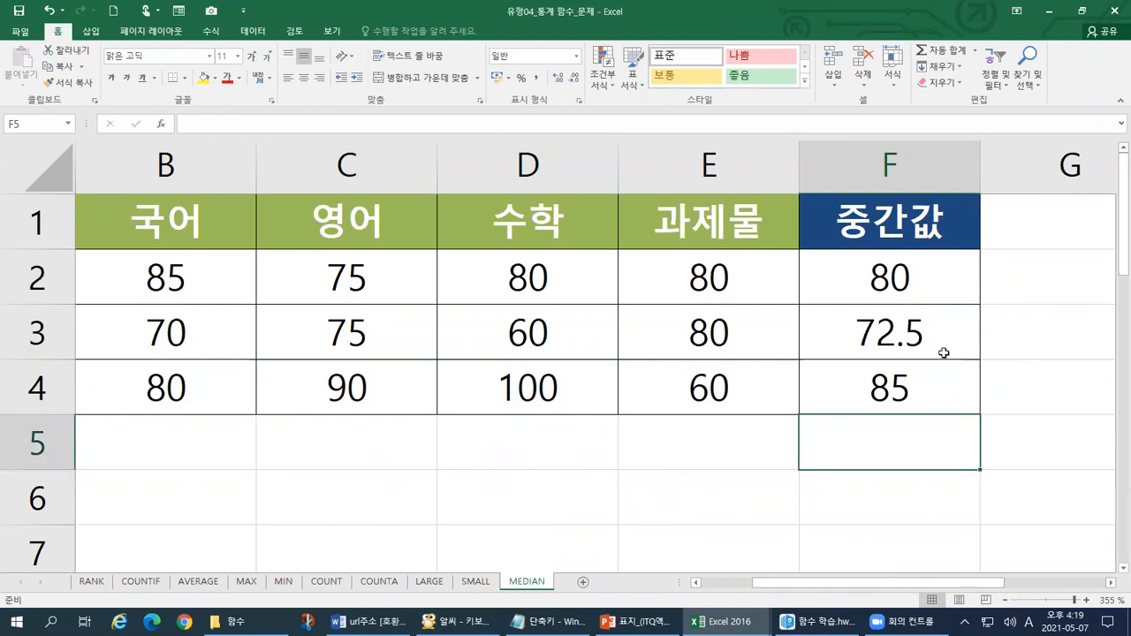
- Show formulas instead of results on the MEDIAN sheet with F2:F4 selected, and underline the function name in F4
click(869, 258)
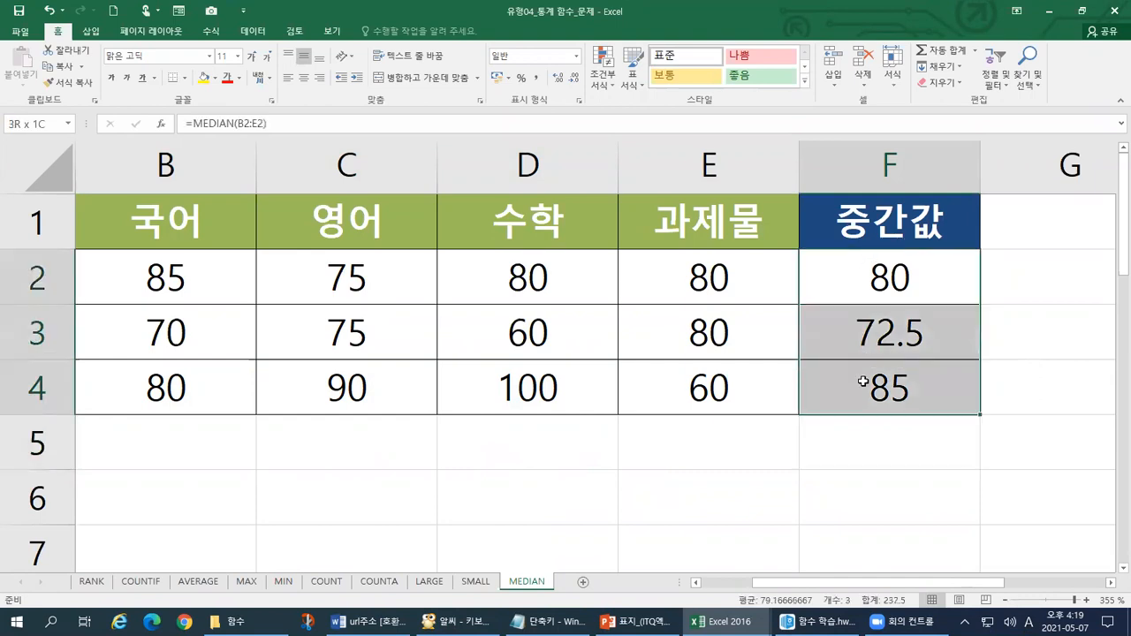
drag(863, 381, 848, 402)
key(ctrl+grave)
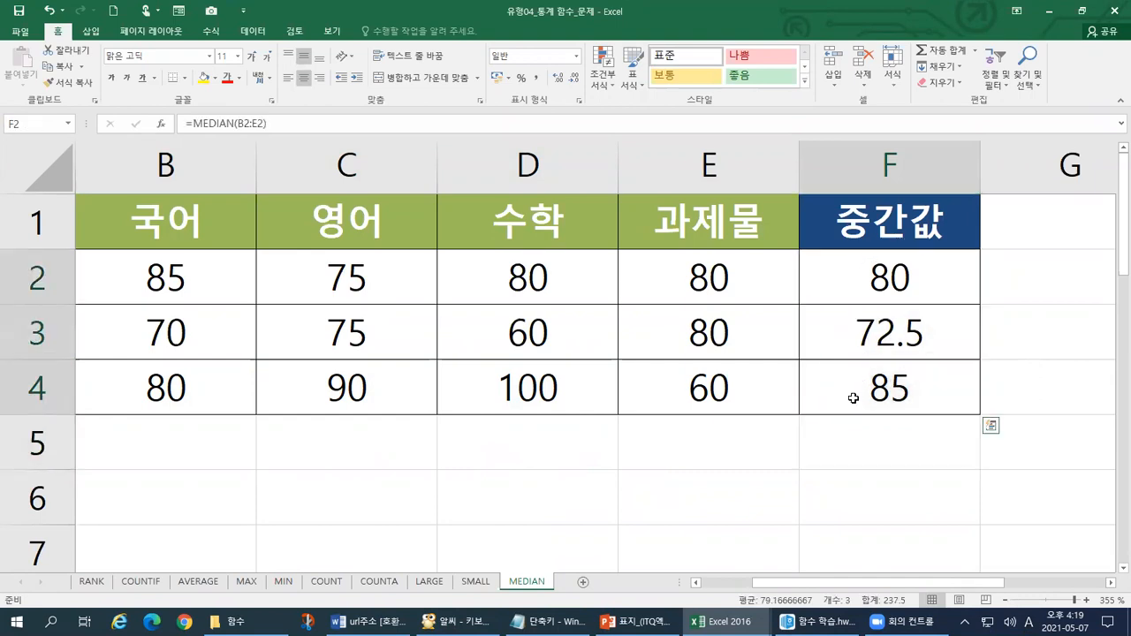
scroll(838, 583, right, 3)
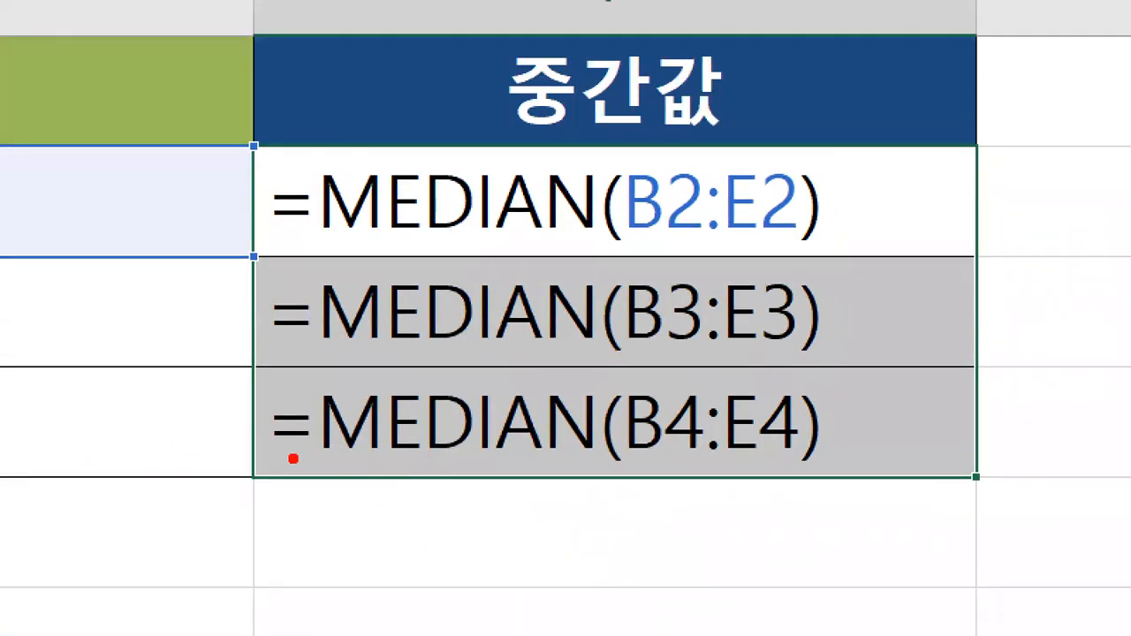
drag(293, 458, 587, 461)
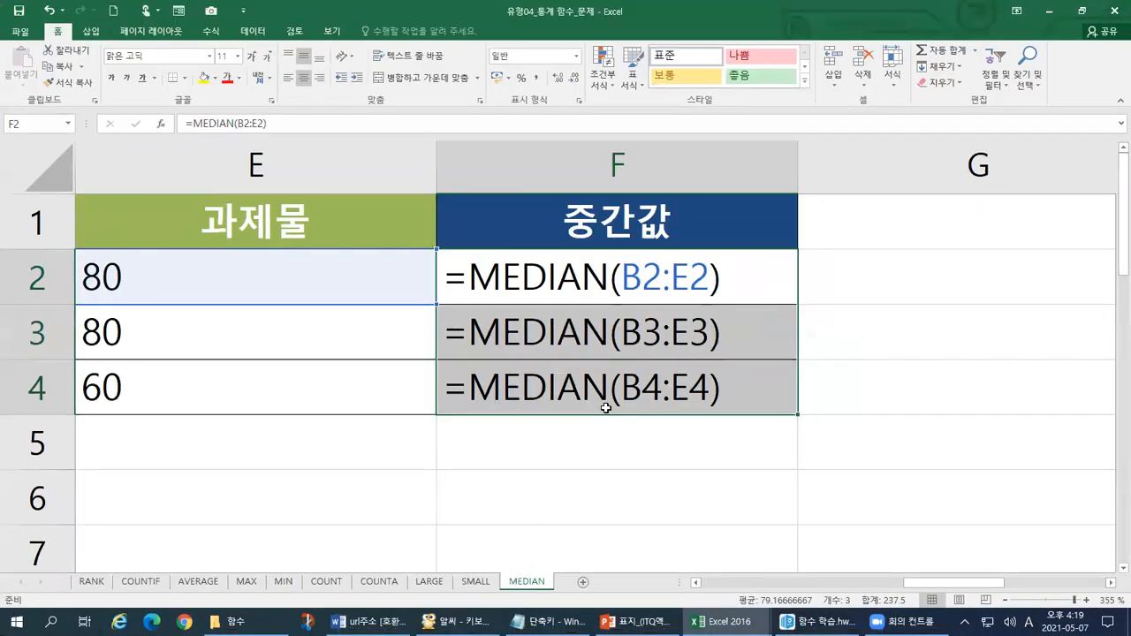
- Open the MAX sheet and show its formulas, bringing the 가장 높은 총점 and 가장 높은 수학 formulas into view
click(285, 583)
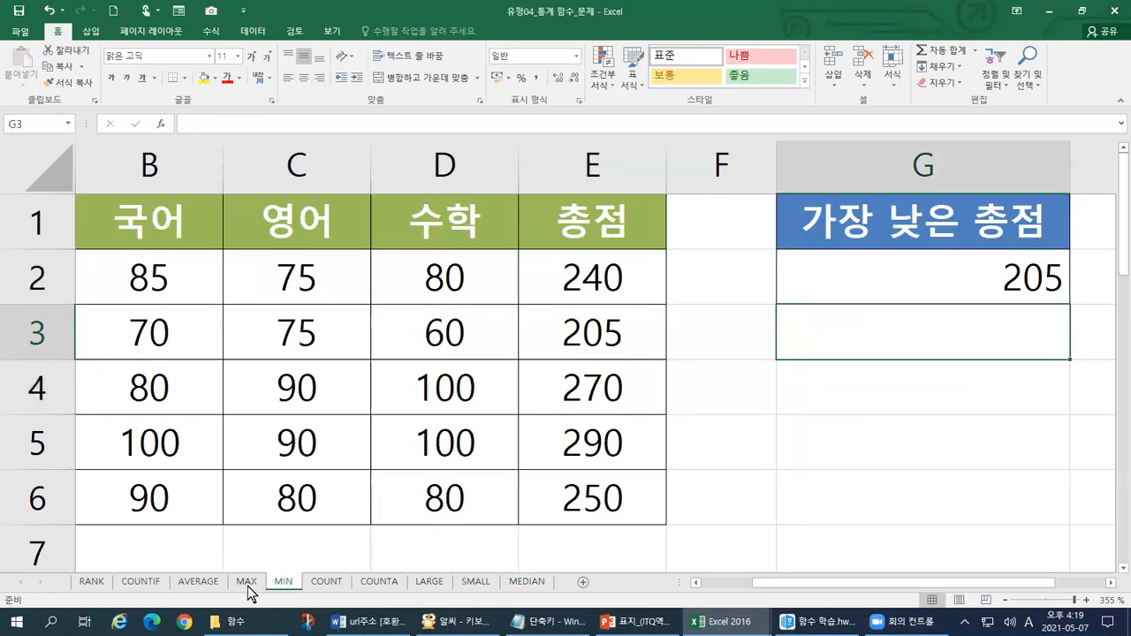
click(245, 583)
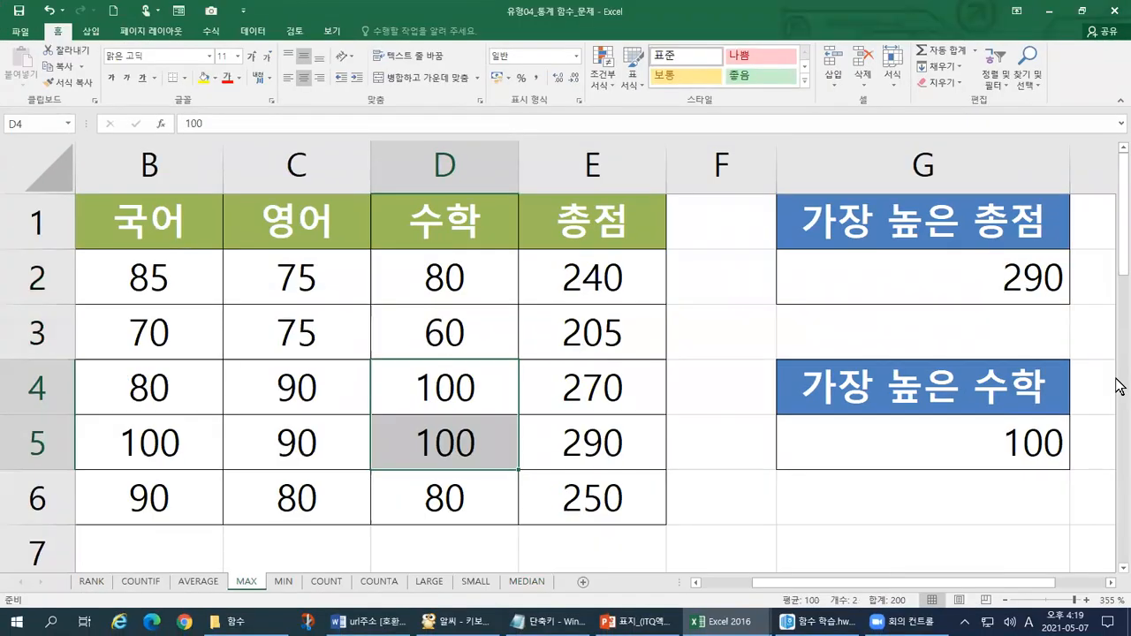
key(ctrl+grave)
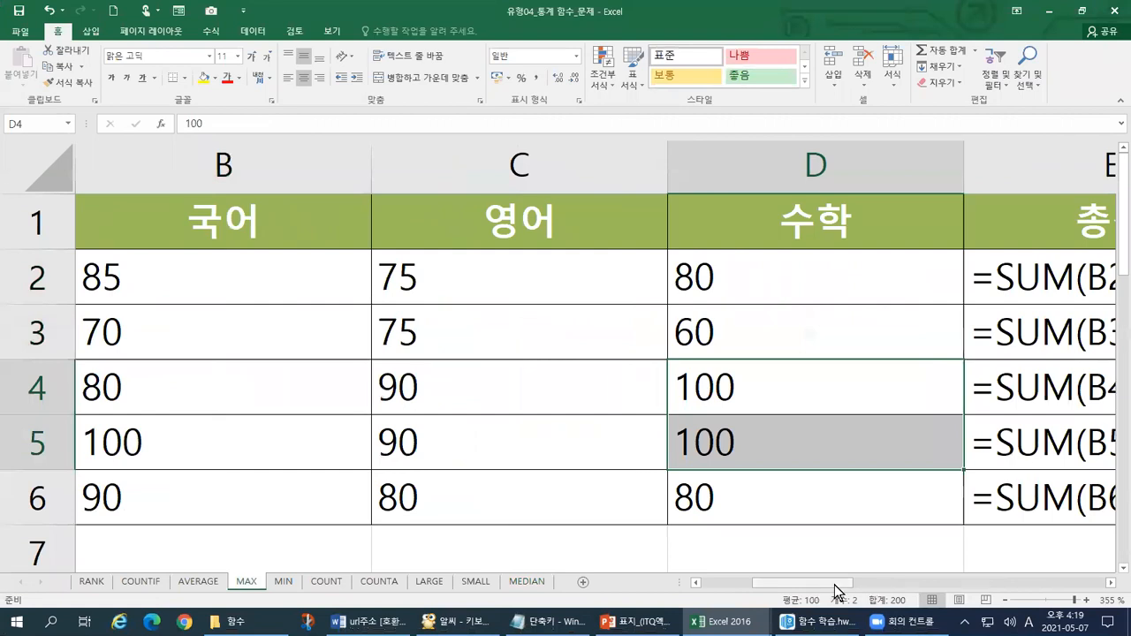
scroll(834, 584, right, 5)
scroll(834, 584, right, 1)
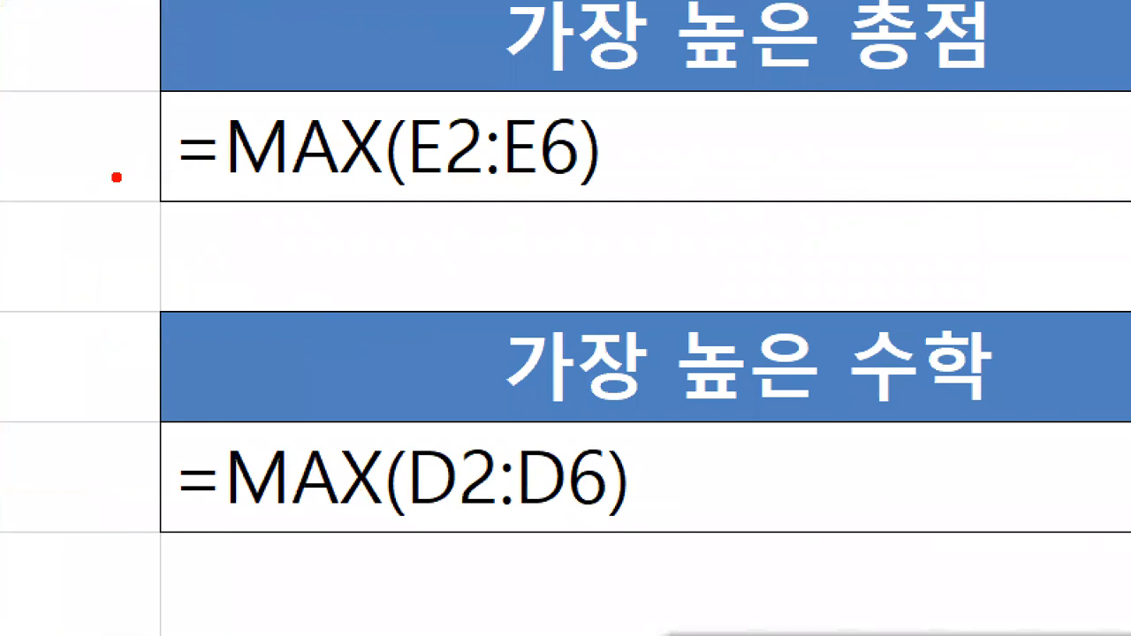
- Annotate the 가장 높은 총점 formula on the zoomed sheet, marking the MAX function name, its parentheses and the range E2:E6
drag(113, 188, 353, 208)
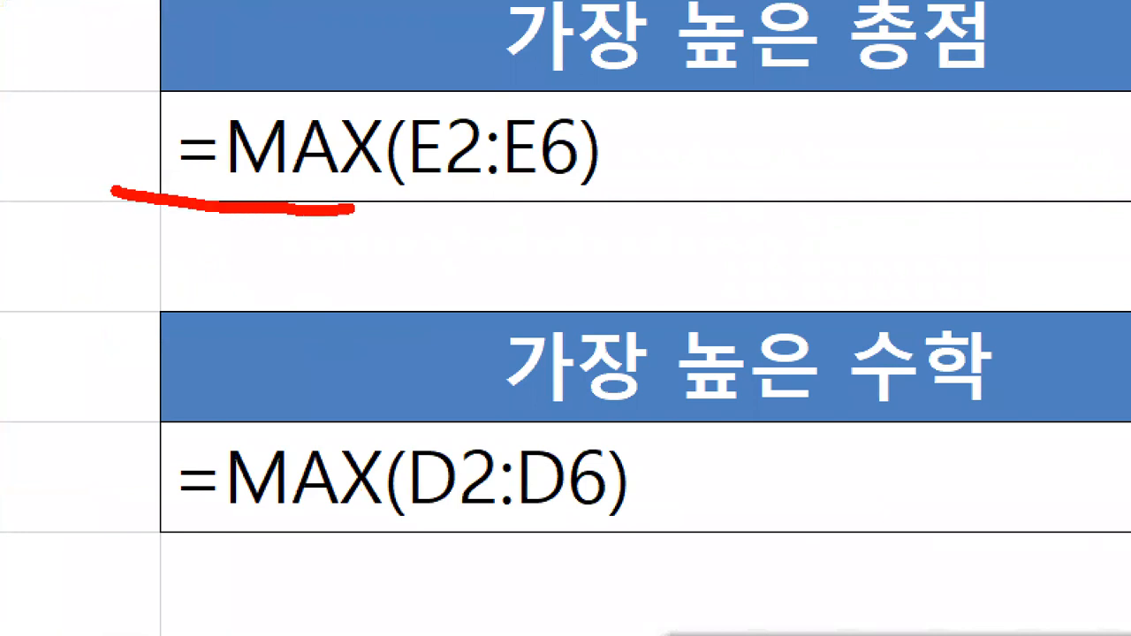
mouse_move(415, 66)
mouse_down()
mouse_move(389, 154)
mouse_move(417, 249)
mouse_up()
mouse_move(558, 63)
mouse_down()
mouse_move(585, 72)
mouse_move(620, 261)
mouse_up()
mouse_move(446, 202)
mouse_down()
mouse_move(495, 243)
mouse_move(556, 222)
mouse_up()
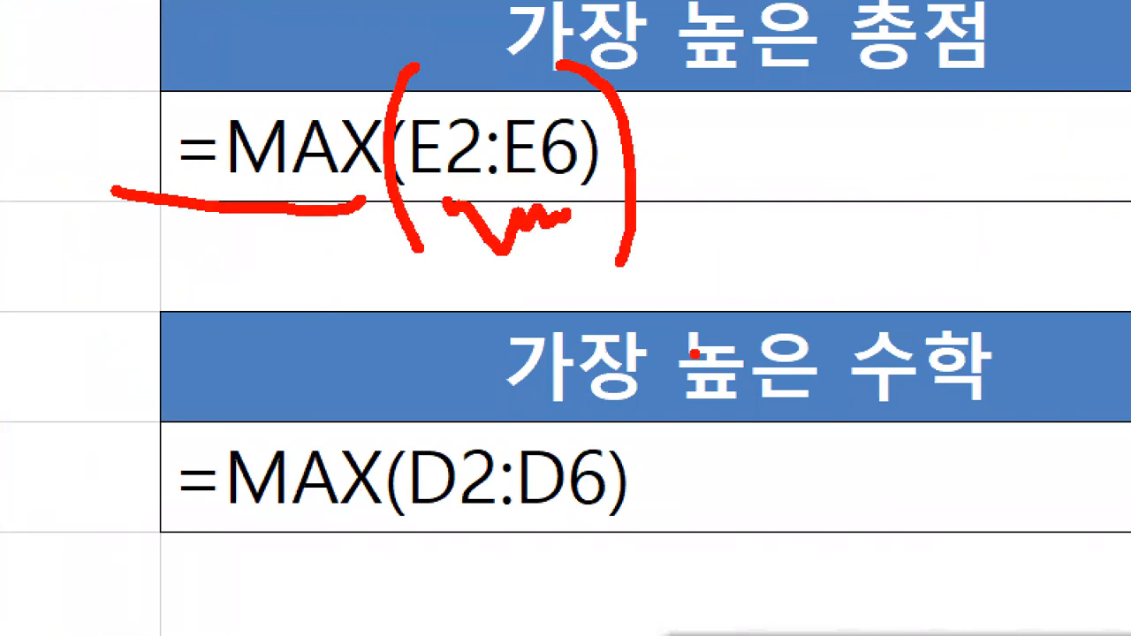
key(Escape)
- Open the MIN sheet, show its formulas, and zoom in on the 가장 낮은 총점 formula
click(294, 582)
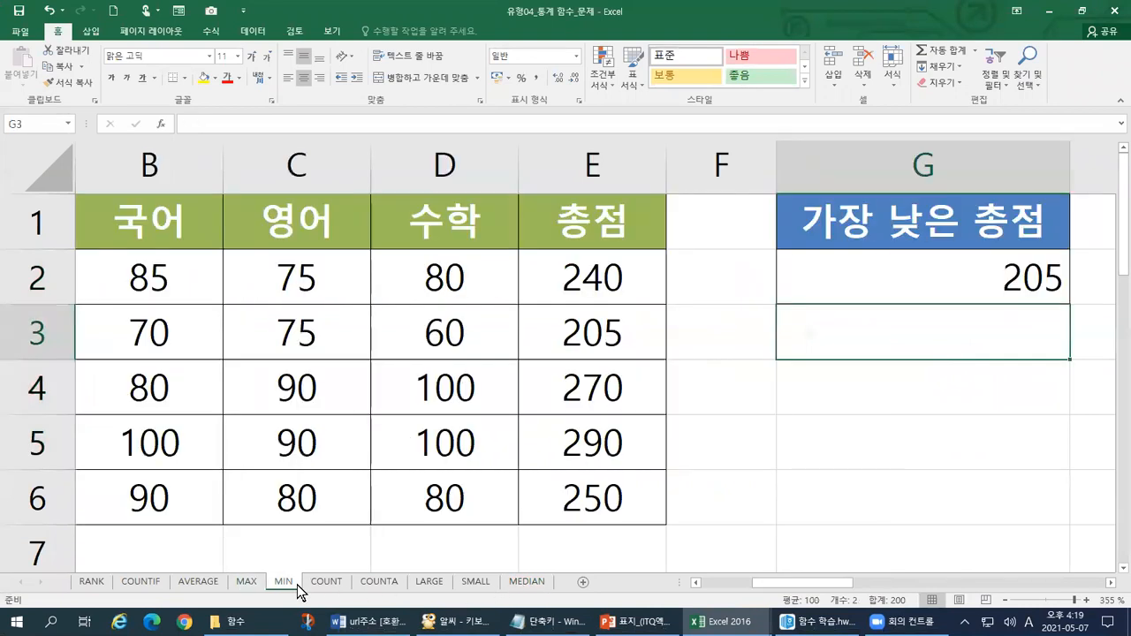
key(ctrl+grave)
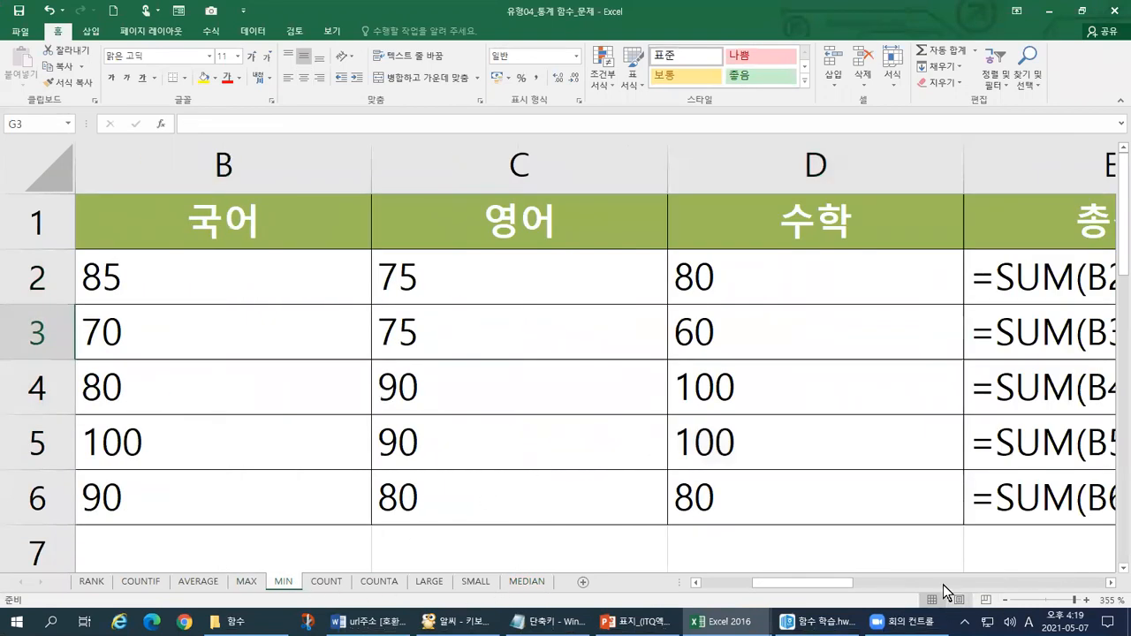
click(919, 583)
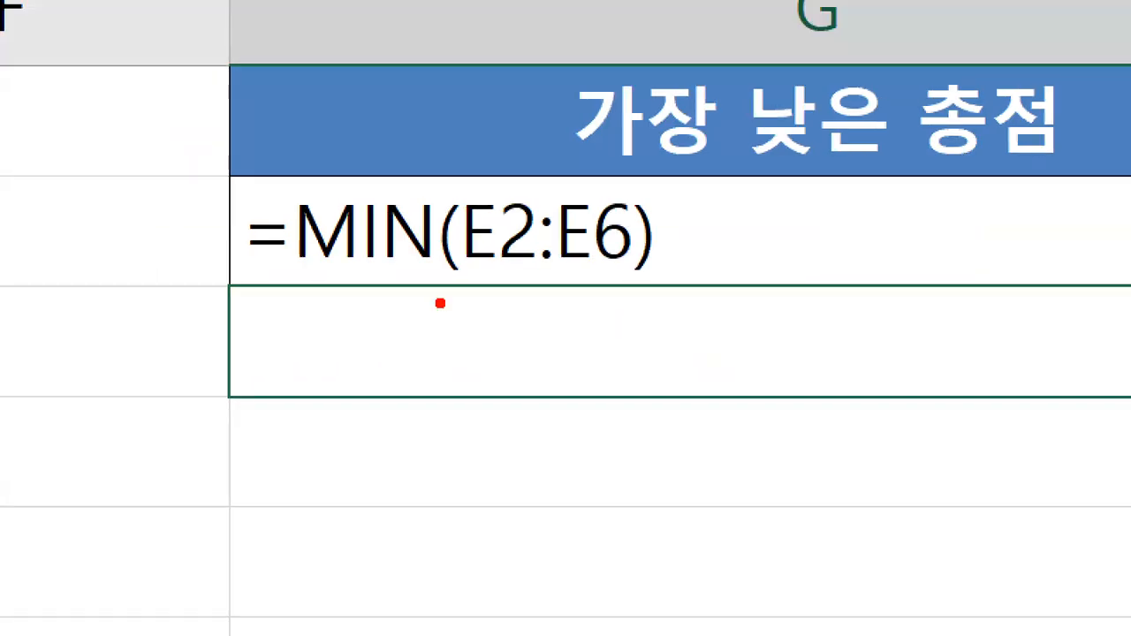
- Annotate the 가장 낮은 총점 formula, marking the equals sign, the MIN function name, its parentheses and the range E2:E6
drag(186, 277, 399, 275)
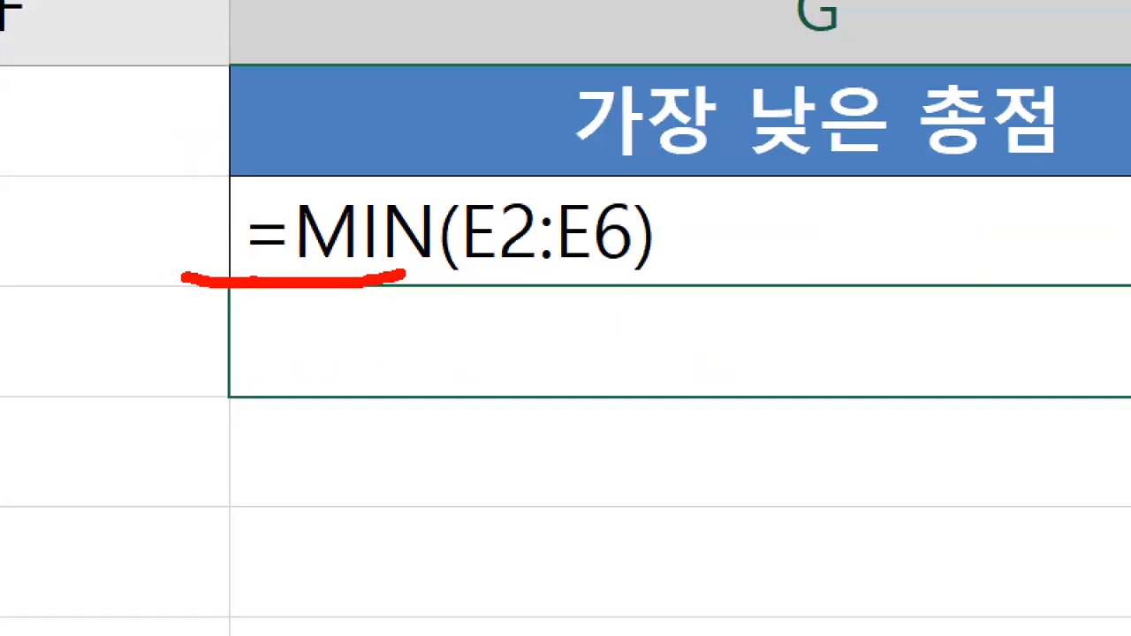
mouse_move(242, 187)
mouse_down()
mouse_move(284, 174)
mouse_move(316, 288)
mouse_up()
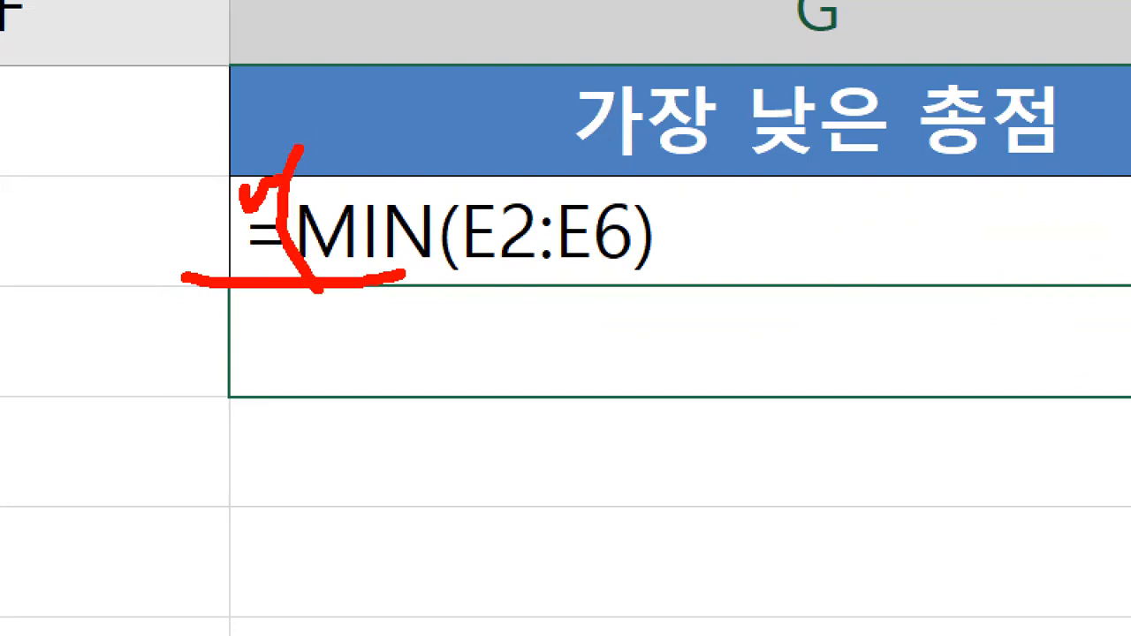
drag(400, 147, 415, 320)
mouse_move(469, 94)
mouse_down()
mouse_move(429, 240)
mouse_move(481, 406)
mouse_up()
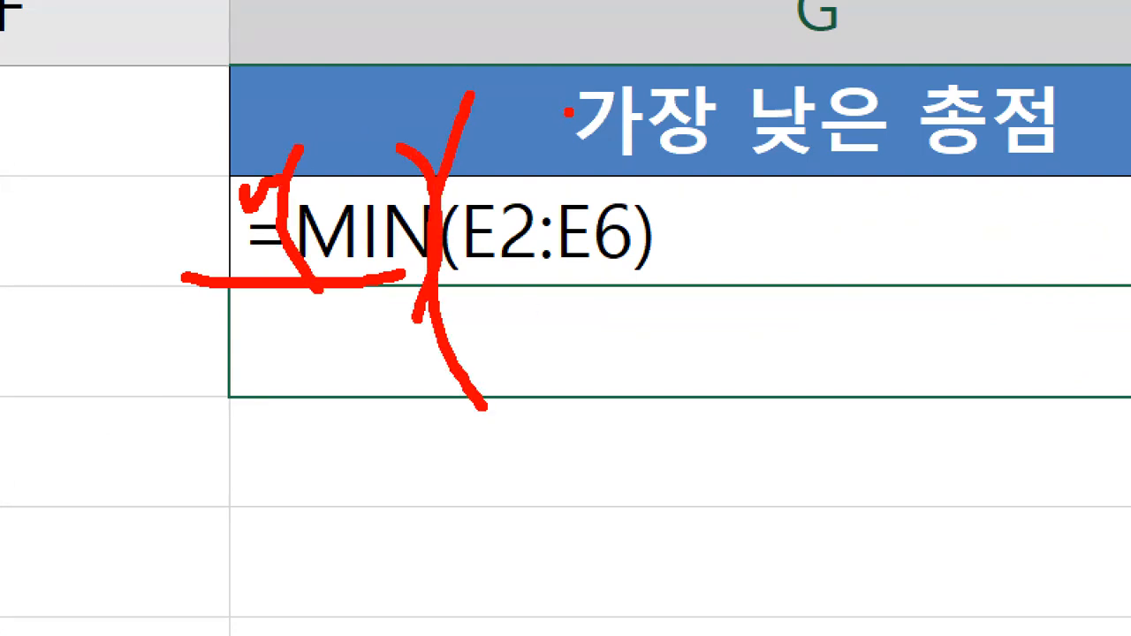
drag(623, 108, 675, 380)
mouse_move(438, 270)
mouse_down()
mouse_move(590, 273)
mouse_move(578, 190)
mouse_move(464, 305)
mouse_up()
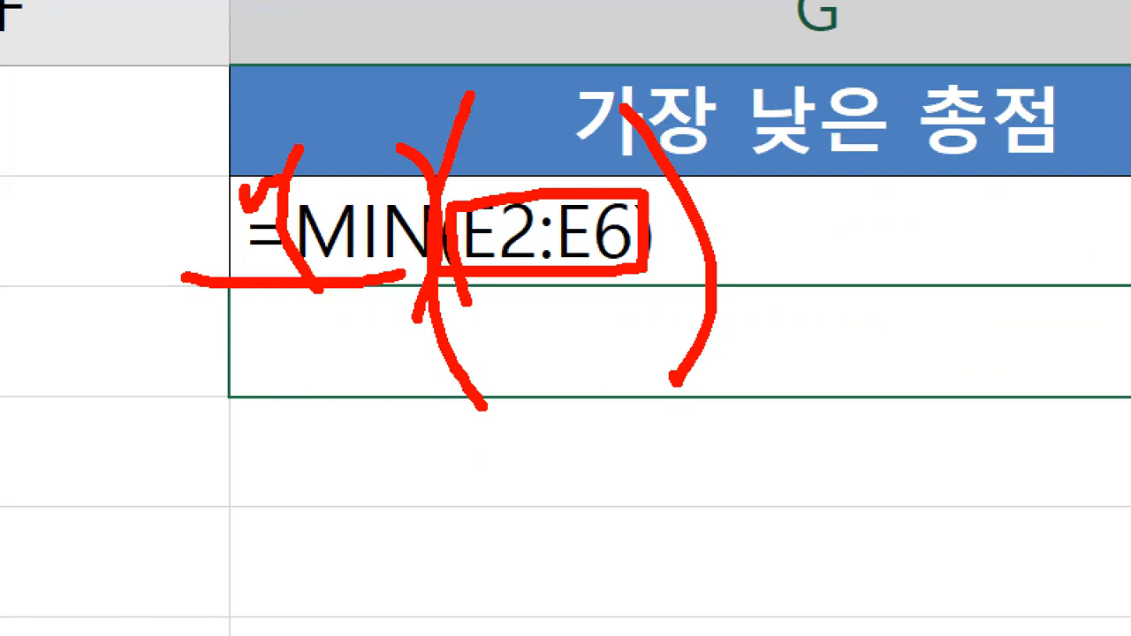
key(Escape)
- Switch to the 함수 학습 document in Hangul and review its MIN and MEDIAN function explanations
click(814, 622)
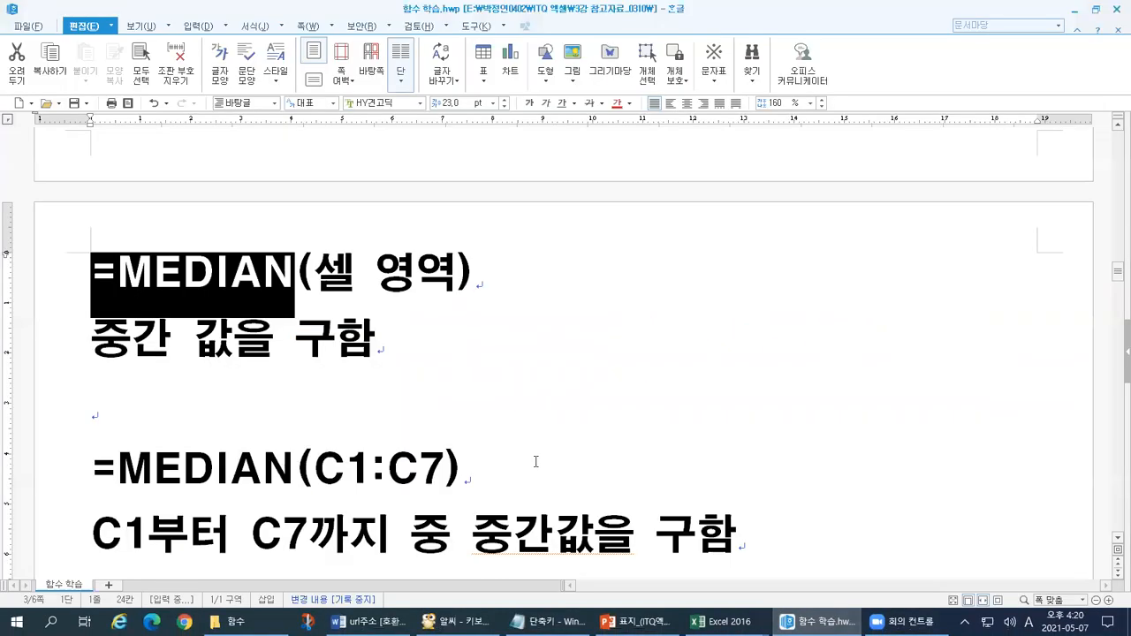
click(523, 431)
mouse_move(1118, 272)
mouse_down()
mouse_move(1119, 216)
mouse_move(1119, 254)
mouse_up()
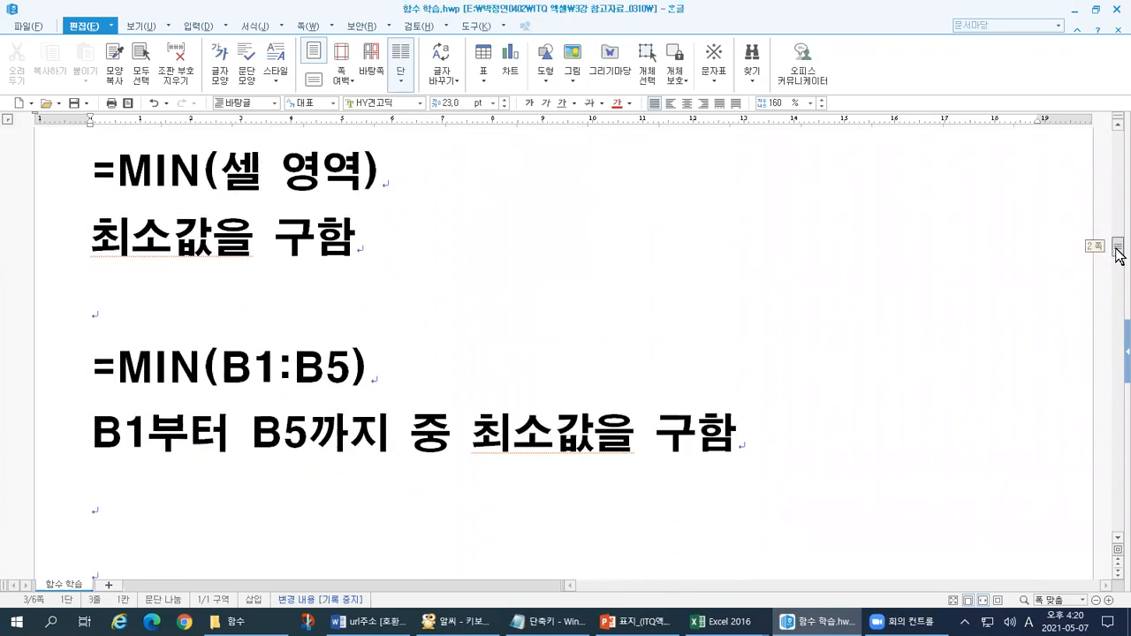
drag(1118, 254, 1118, 281)
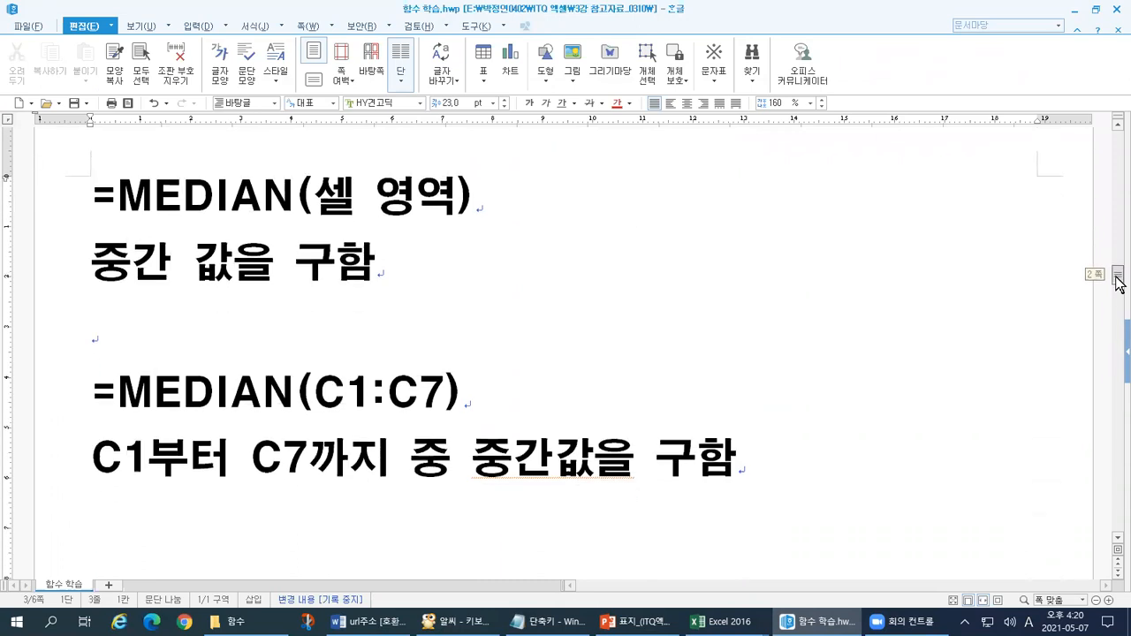
- Switch to the 유형04_완성 workbook in Excel and bring the numbered 조건 list into view
key(alt+Tab)
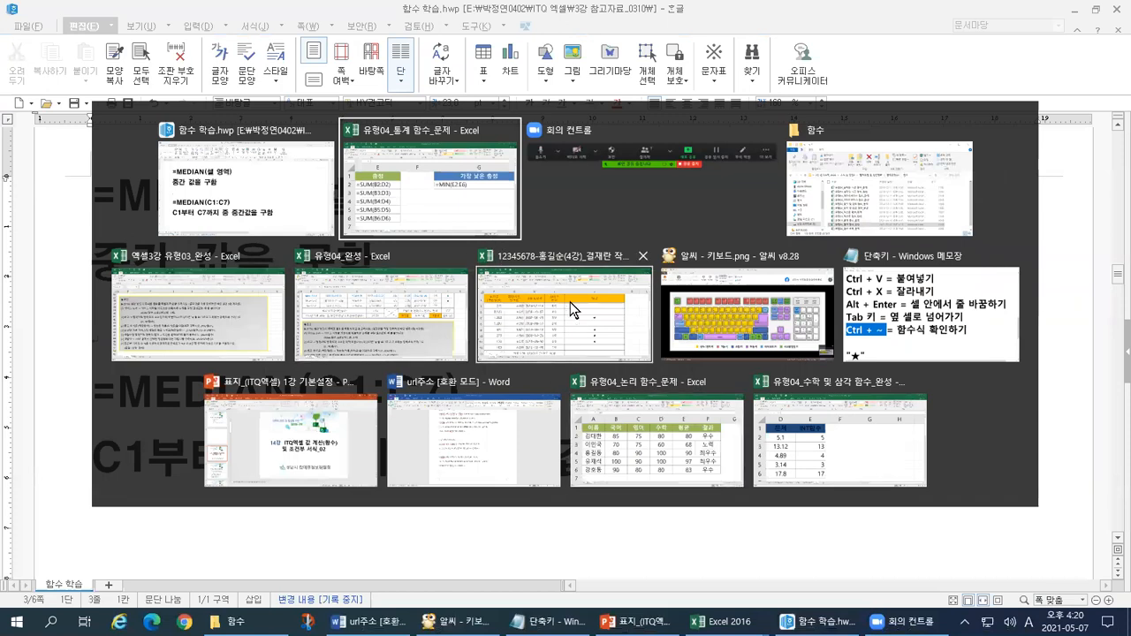
click(325, 338)
scroll(361, 379, down, 3)
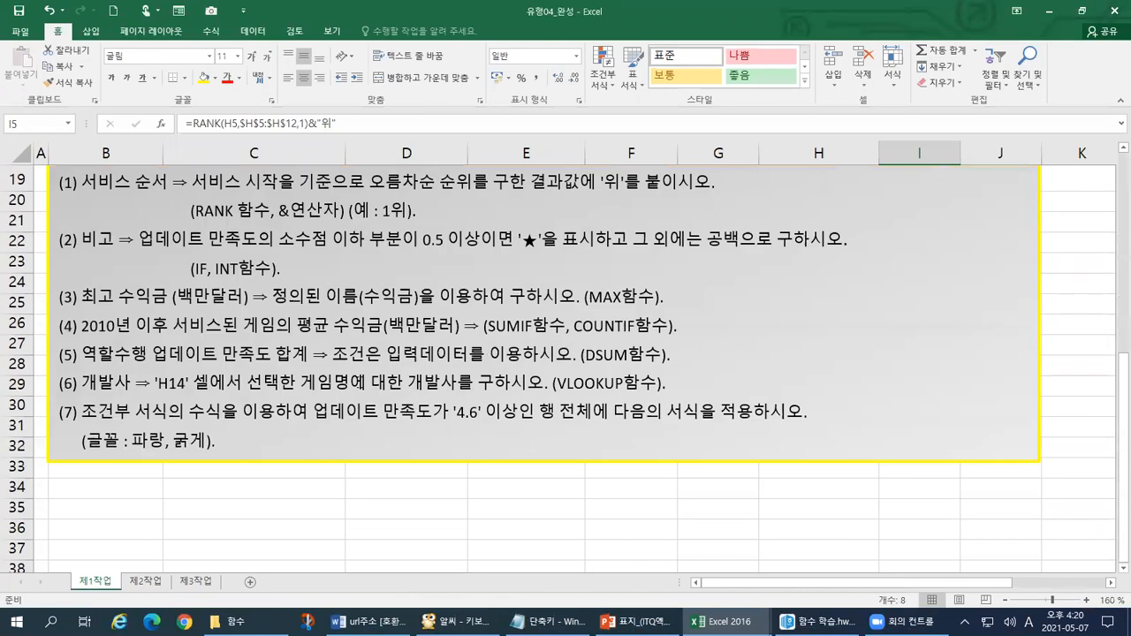
scroll(361, 379, up, 1)
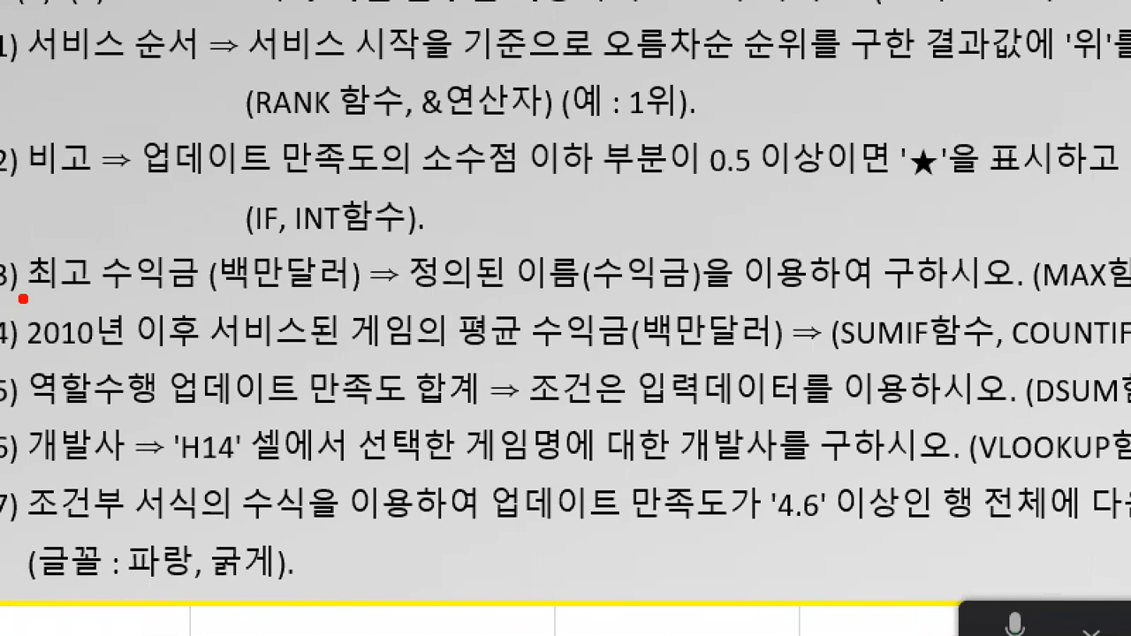
- Annotate condition (3), underlining 최고 수익금 and the MAX function instruction and boxing the defined name 수익금
mouse_move(23, 299)
mouse_down()
mouse_move(412, 288)
mouse_move(608, 297)
mouse_move(693, 242)
mouse_move(405, 279)
mouse_move(444, 281)
mouse_up()
drag(718, 297, 1119, 291)
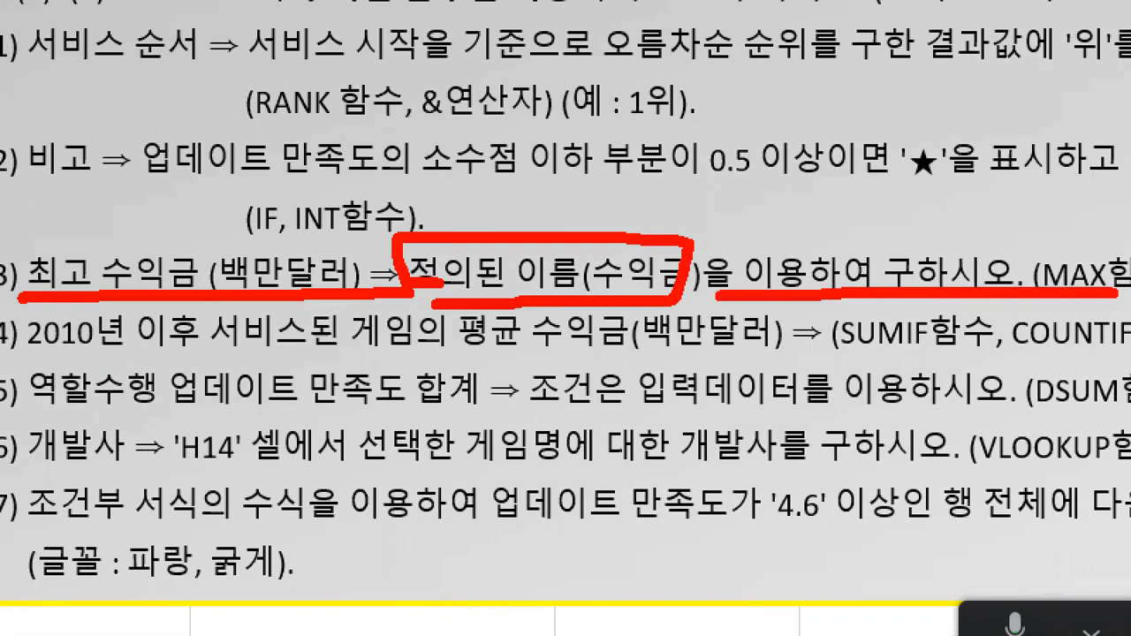
mouse_move(46, 223)
mouse_down()
mouse_move(84, 262)
mouse_move(141, 210)
mouse_move(173, 221)
mouse_up()
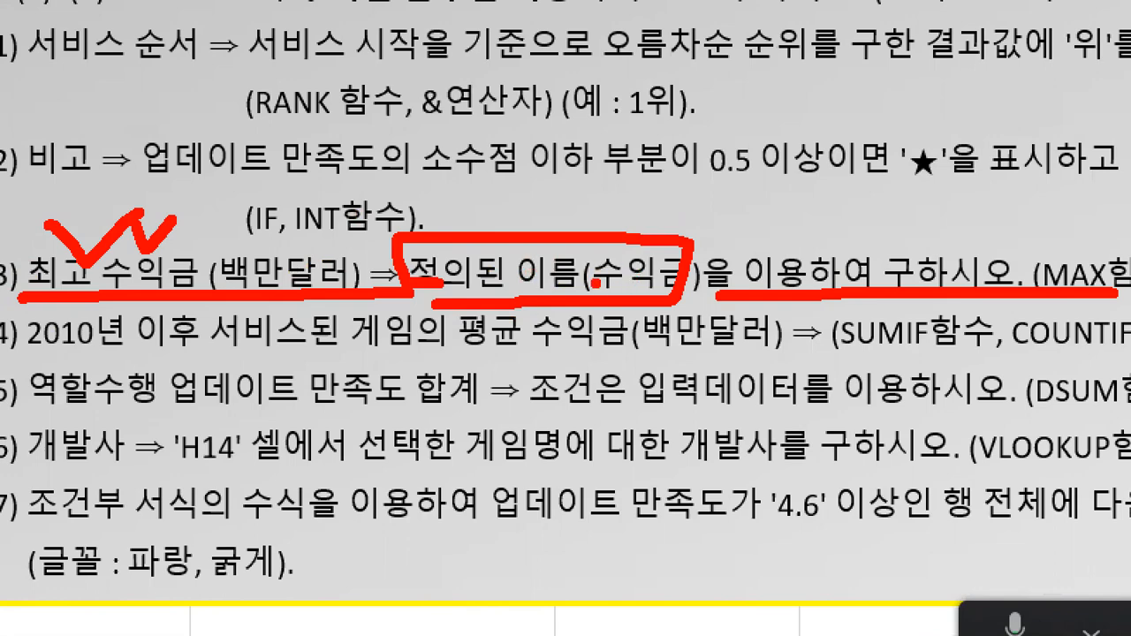
key(Escape)
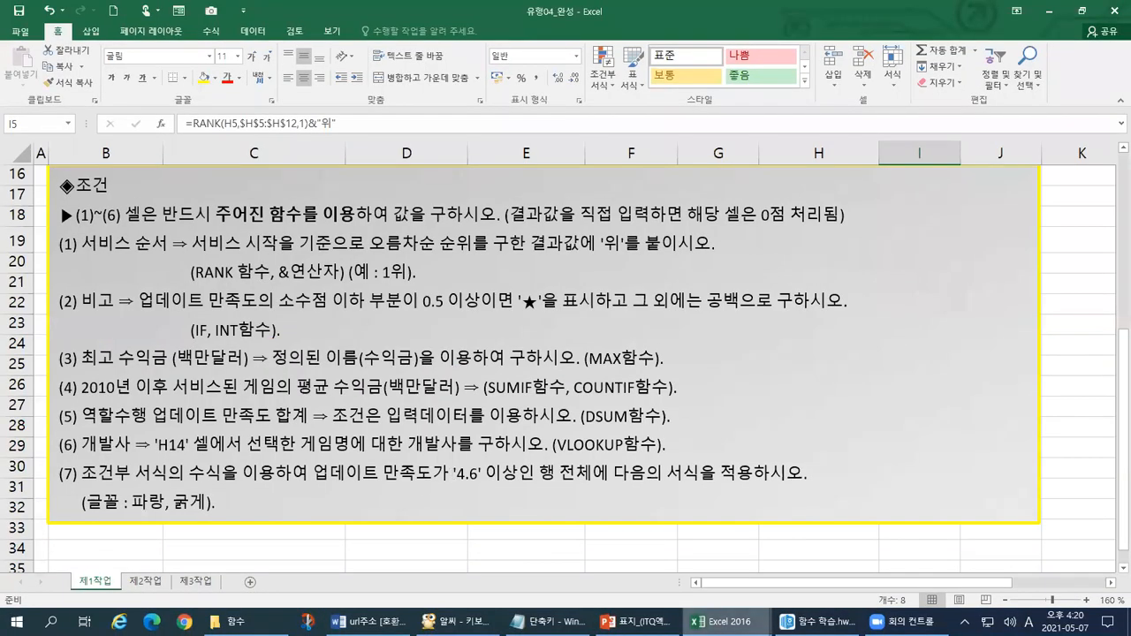
- Switch to the 결재란 작성 workbook and circle the 수익금(백만달러) header, marking the values beneath it in column F
mouse_move(716, 612)
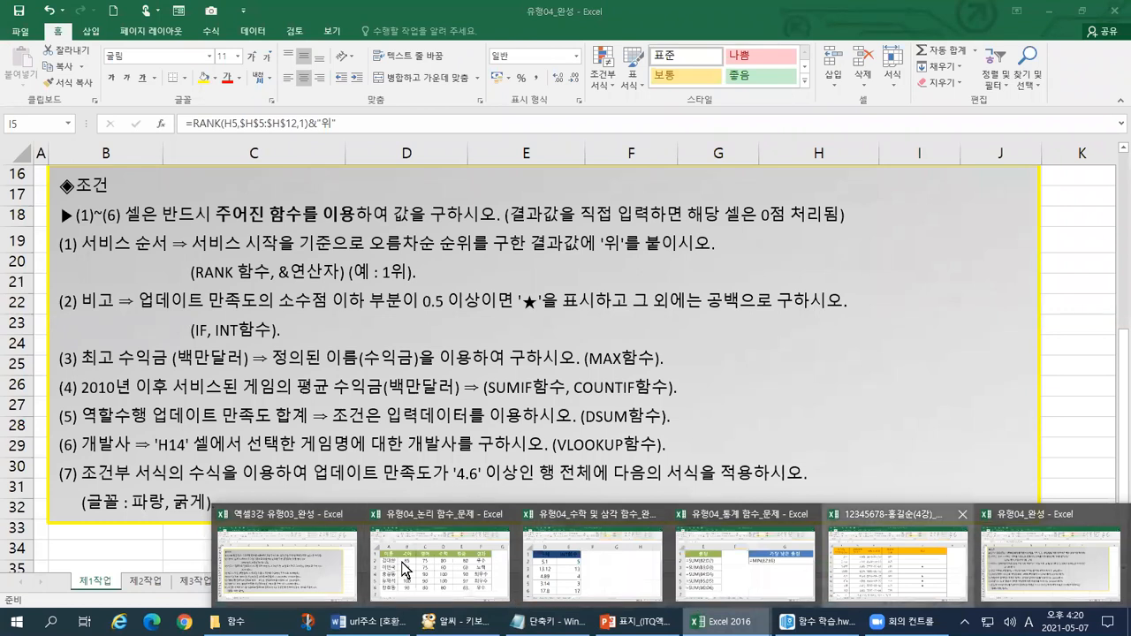
click(853, 561)
drag(972, 583, 928, 602)
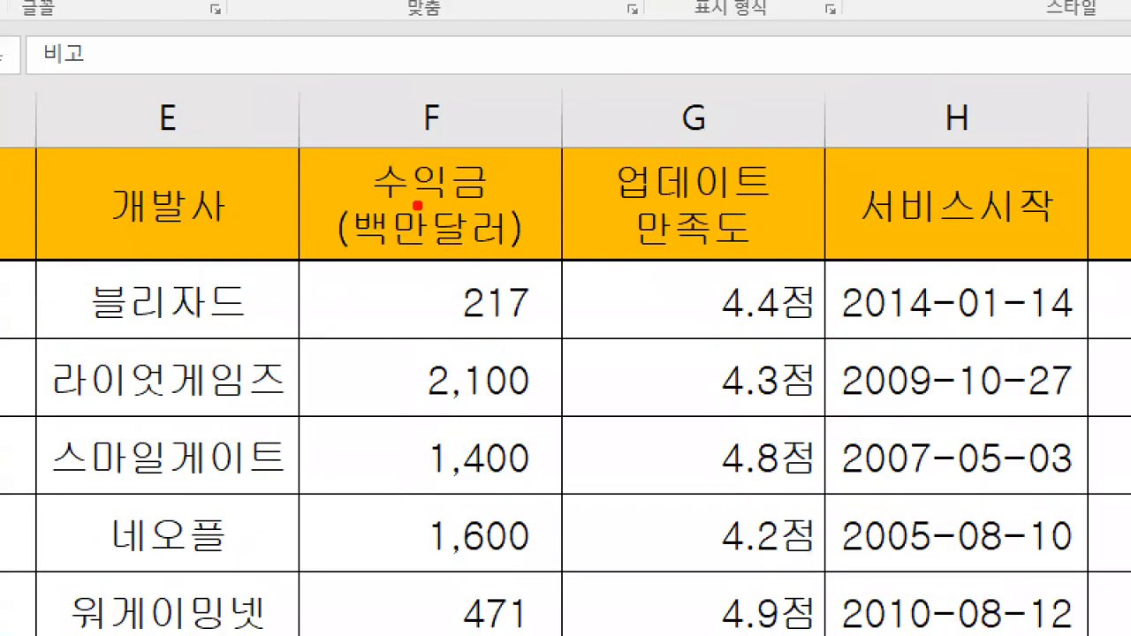
mouse_move(406, 228)
mouse_down()
mouse_move(341, 238)
mouse_move(365, 166)
mouse_move(540, 236)
mouse_move(501, 318)
mouse_up()
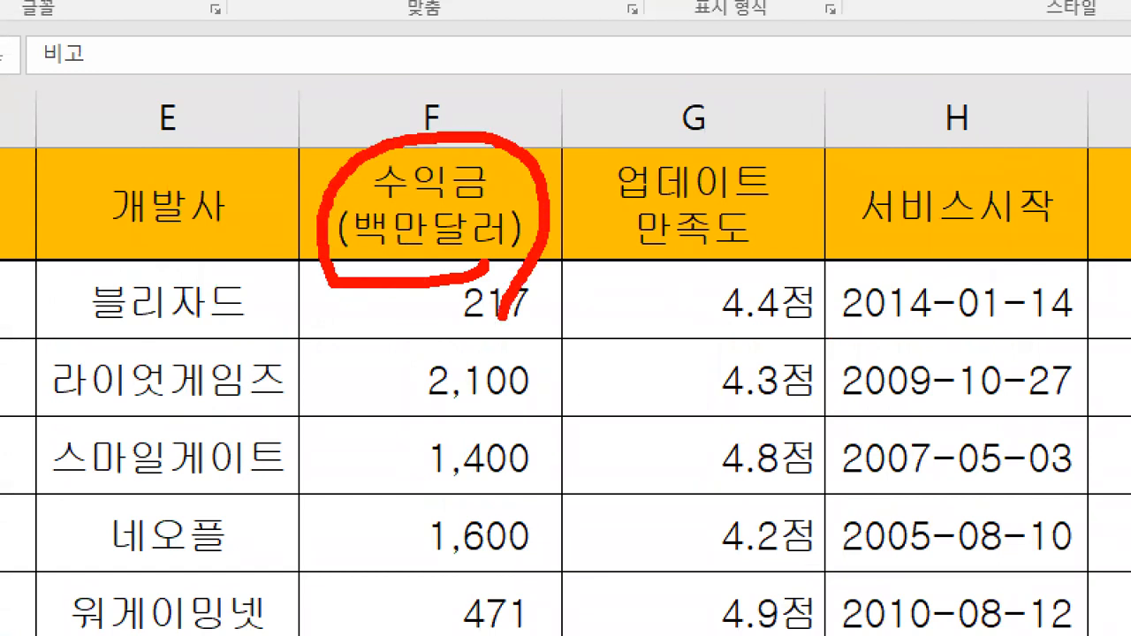
drag(378, 88, 414, 67)
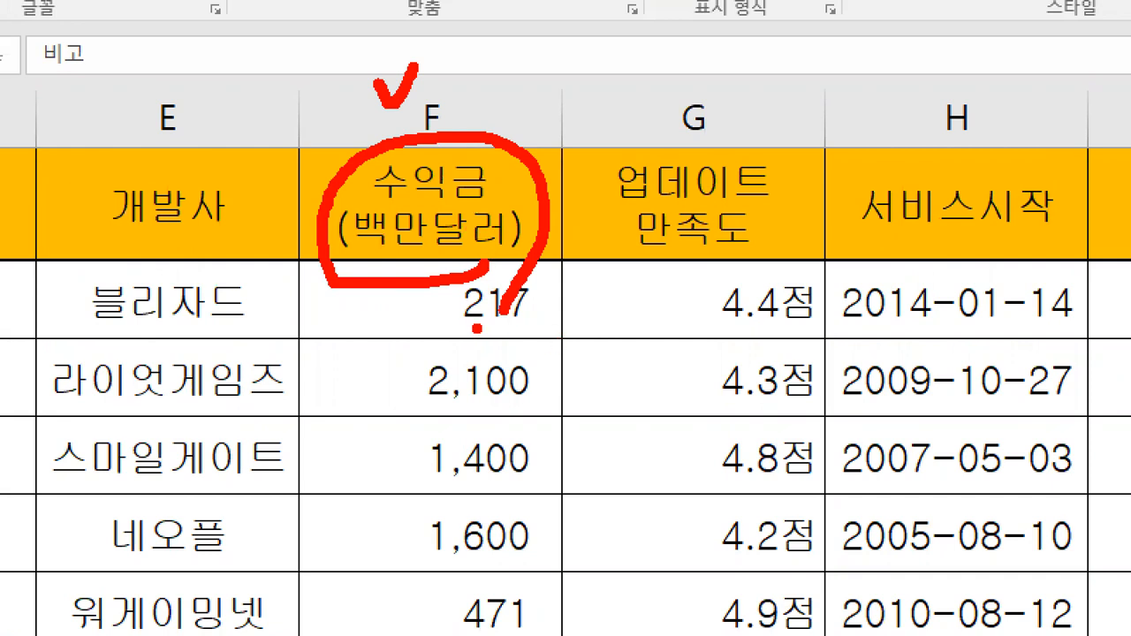
mouse_move(427, 323)
mouse_down()
mouse_move(403, 421)
mouse_move(411, 606)
mouse_move(431, 579)
mouse_up()
drag(530, 306, 532, 583)
key(Escape)
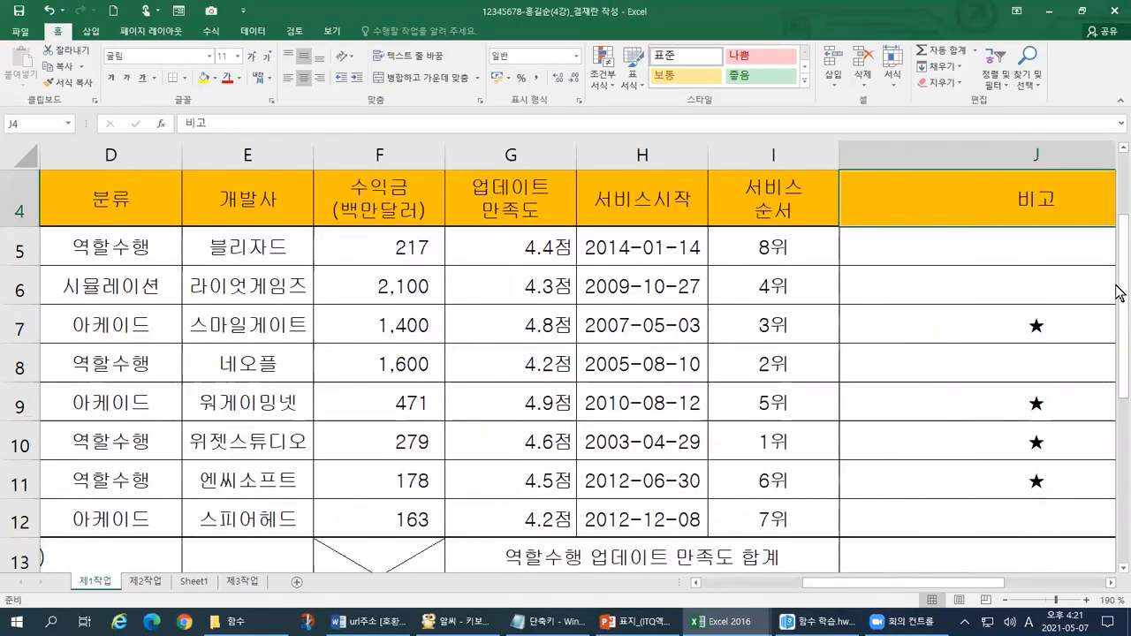
- Select cell E13 next to the 최고 수익금(백만달러) label on the 제1작업 sheet
drag(1120, 293, 1120, 339)
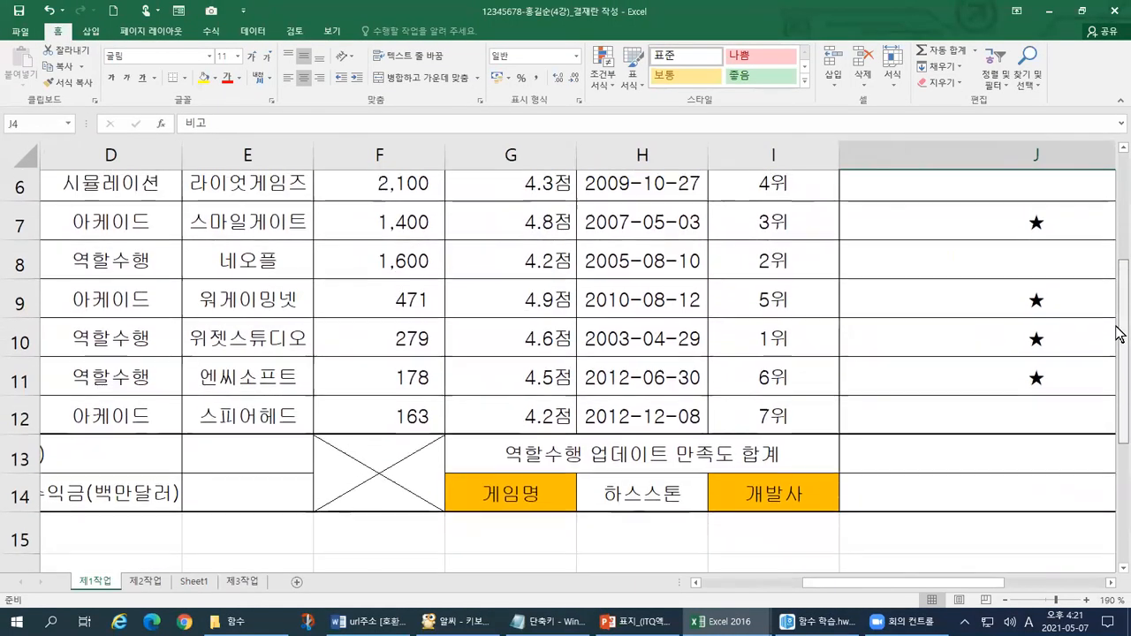
click(270, 493)
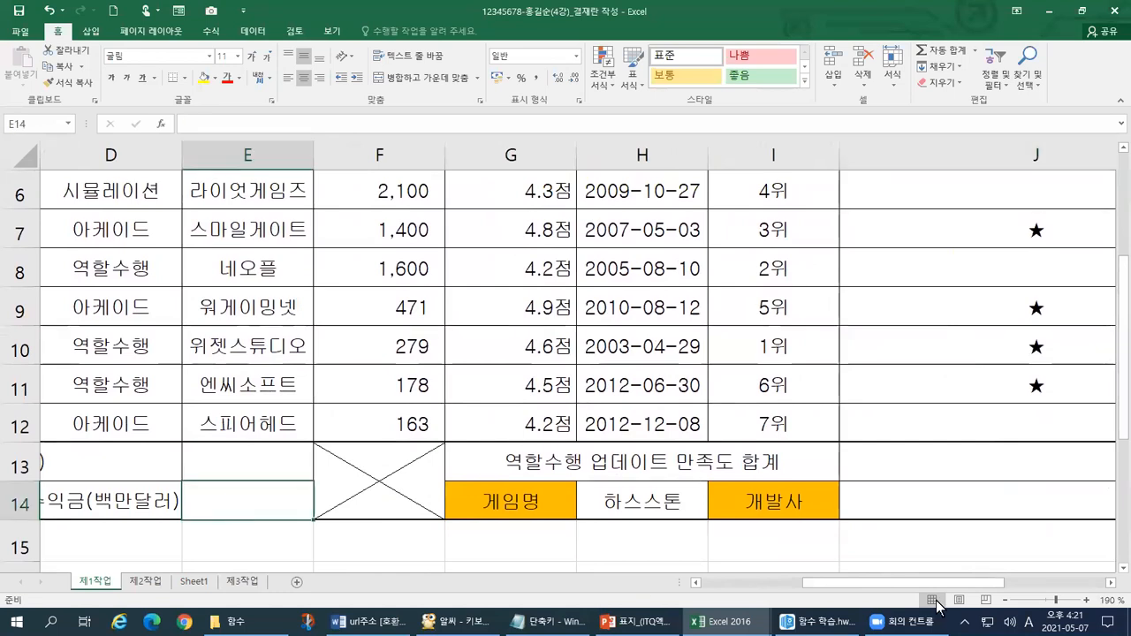
drag(996, 590, 930, 597)
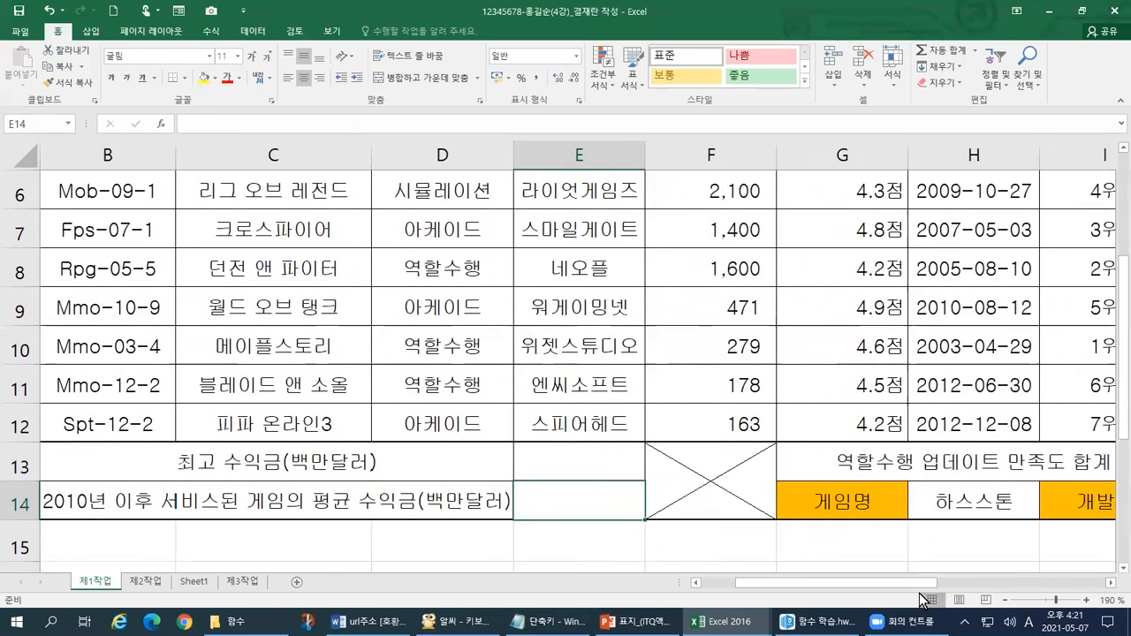
click(415, 472)
click(576, 463)
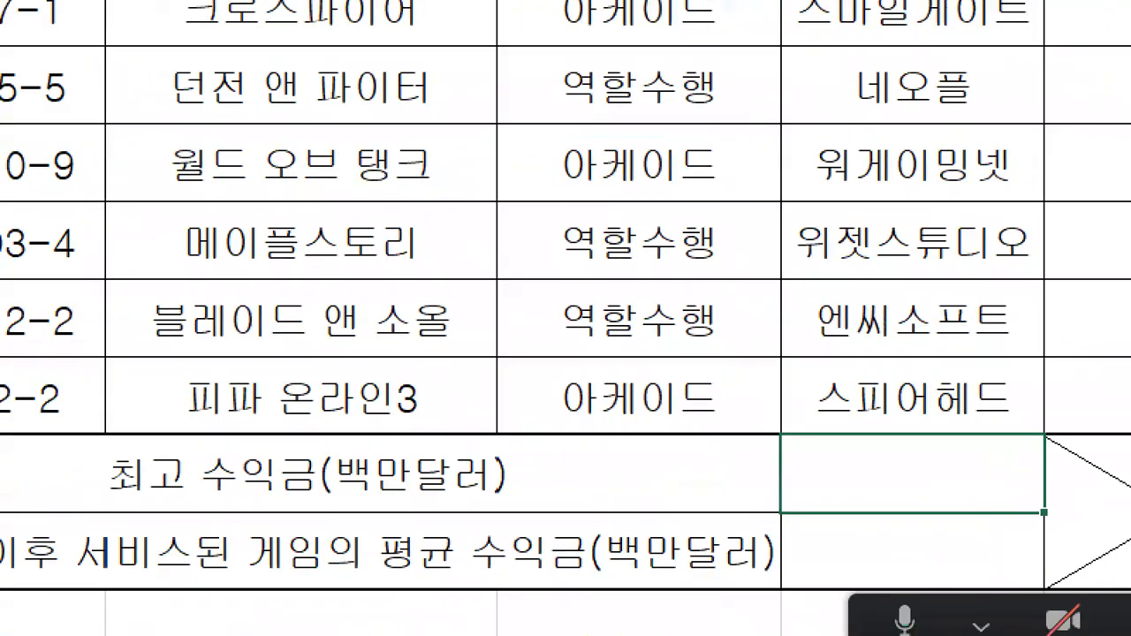
- Annotate the zoomed answer cell E13 with a handwritten (3) to tie it to condition (3)
mouse_move(249, 497)
mouse_down()
mouse_move(316, 525)
mouse_move(646, 530)
mouse_move(462, 428)
mouse_move(235, 482)
mouse_move(270, 519)
mouse_up()
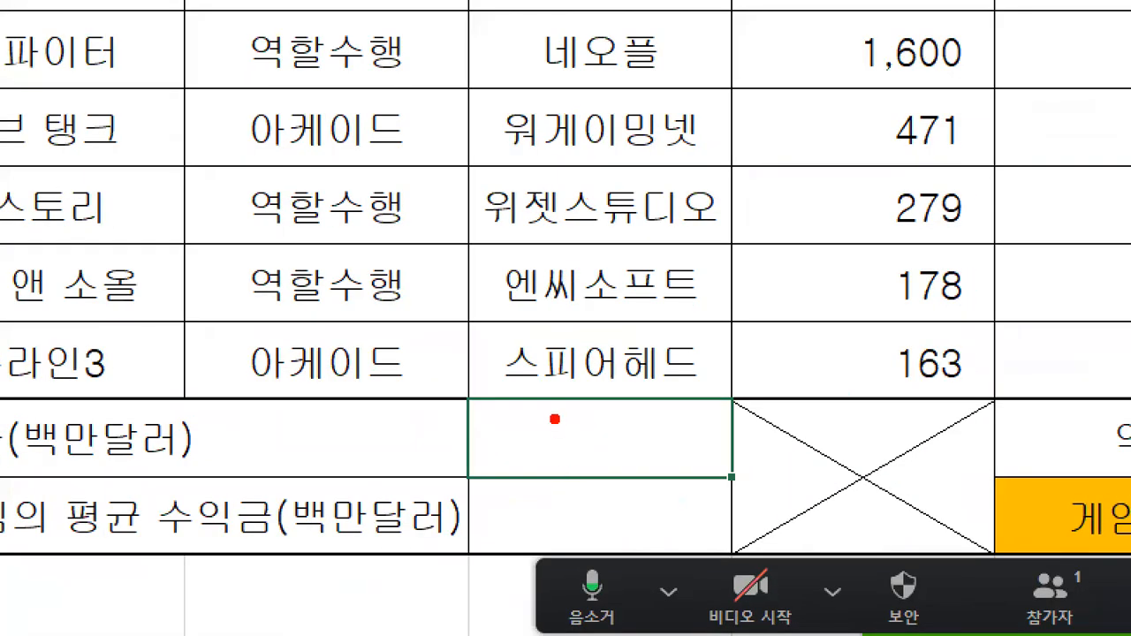
drag(561, 440, 546, 482)
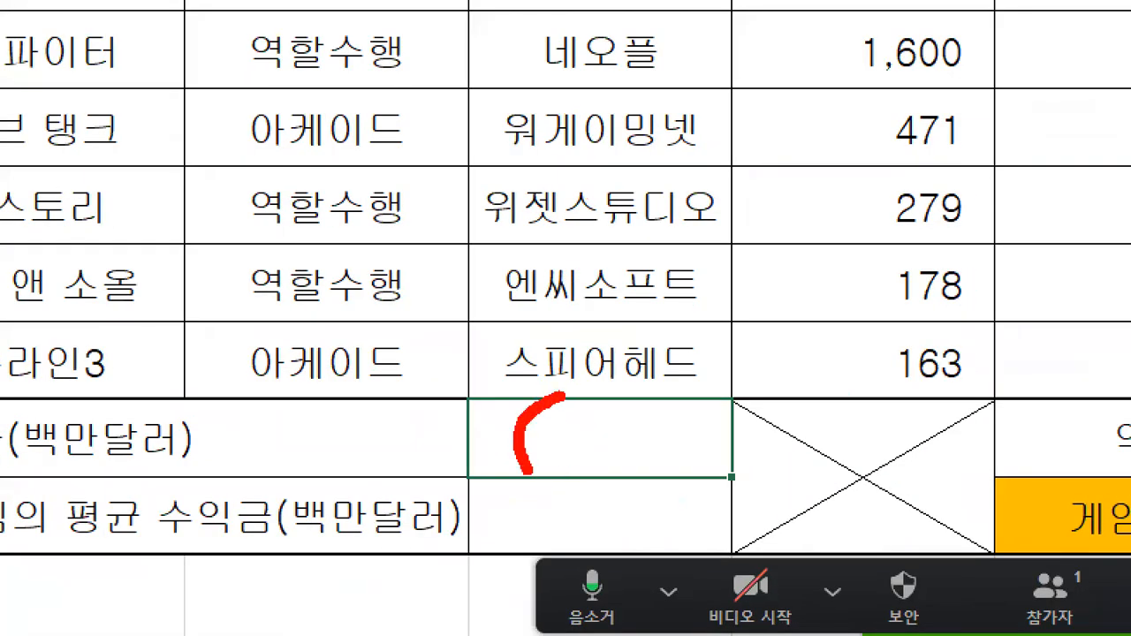
mouse_move(594, 421)
mouse_down()
mouse_move(619, 455)
mouse_move(575, 484)
mouse_up()
drag(629, 391, 653, 465)
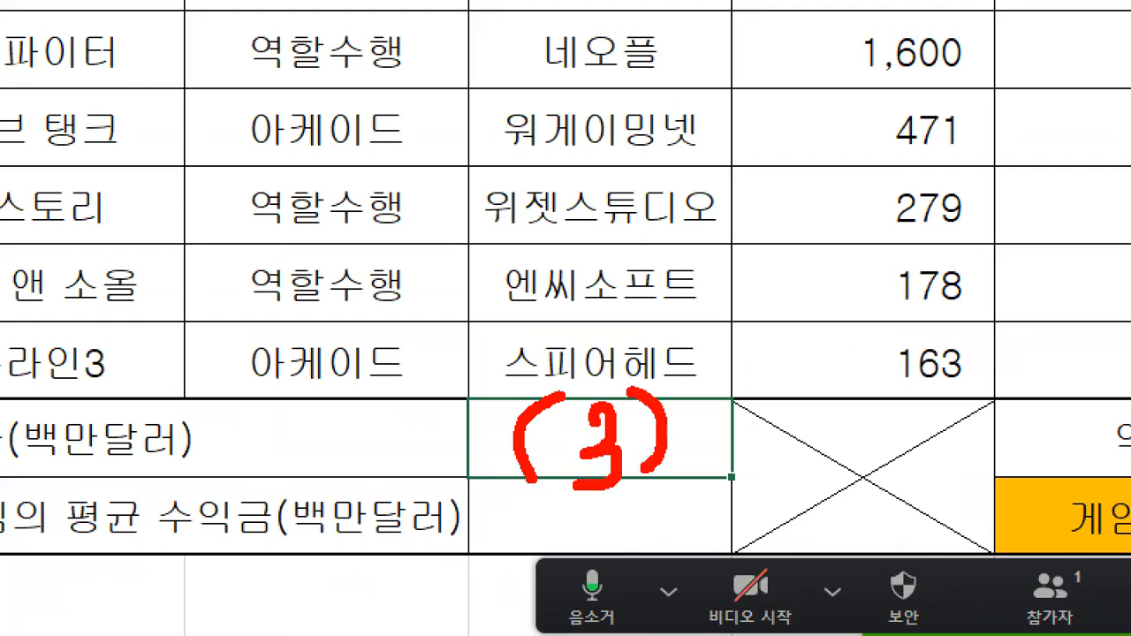
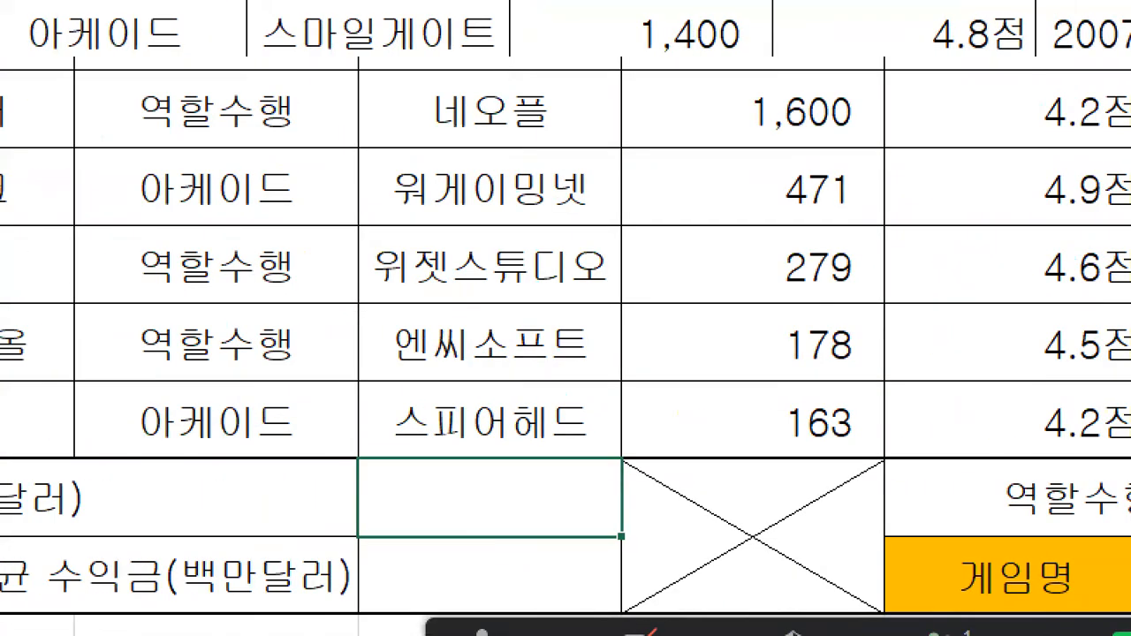
mouse_move(350, 438)
mouse_down()
mouse_move(618, 553)
mouse_move(432, 409)
mouse_move(325, 407)
mouse_up()
mouse_move(328, 298)
mouse_down()
mouse_move(381, 297)
mouse_move(378, 378)
mouse_up()
drag(311, 335, 357, 339)
drag(412, 291, 416, 382)
mouse_move(442, 311)
mouse_down()
mouse_move(489, 333)
mouse_move(448, 380)
mouse_up()
key(Escape)
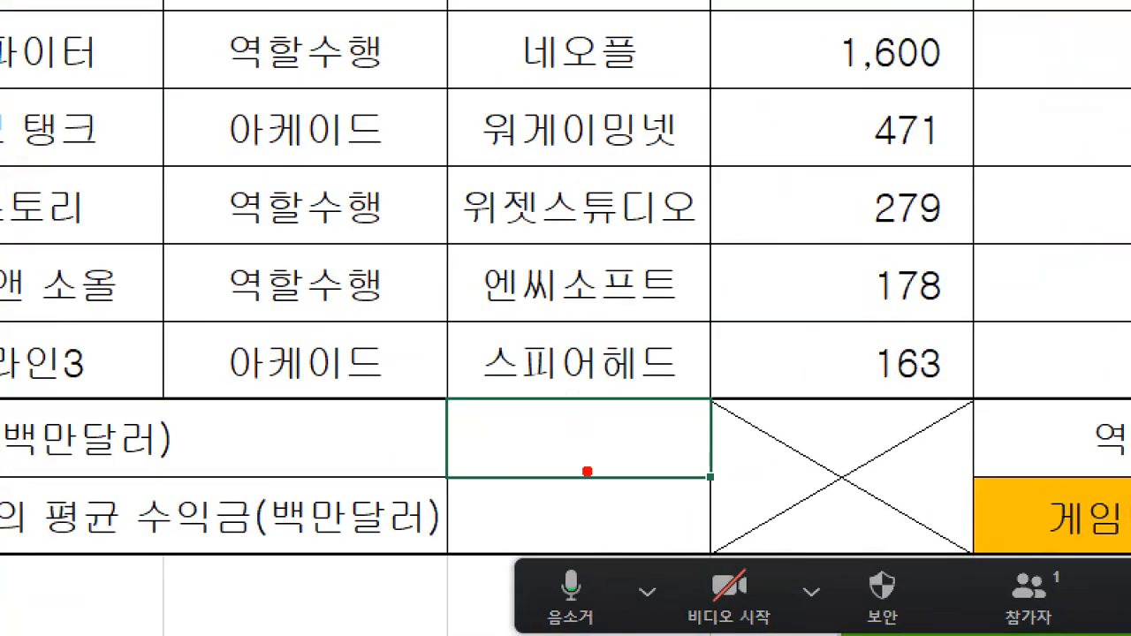
- Outline the answer cell E13 with a hand-drawn box and underline 스피어헤드 above it
drag(525, 435, 602, 434)
drag(623, 385, 682, 386)
mouse_move(433, 401)
mouse_down()
mouse_move(430, 415)
mouse_move(680, 495)
mouse_move(758, 393)
mouse_move(437, 400)
mouse_up()
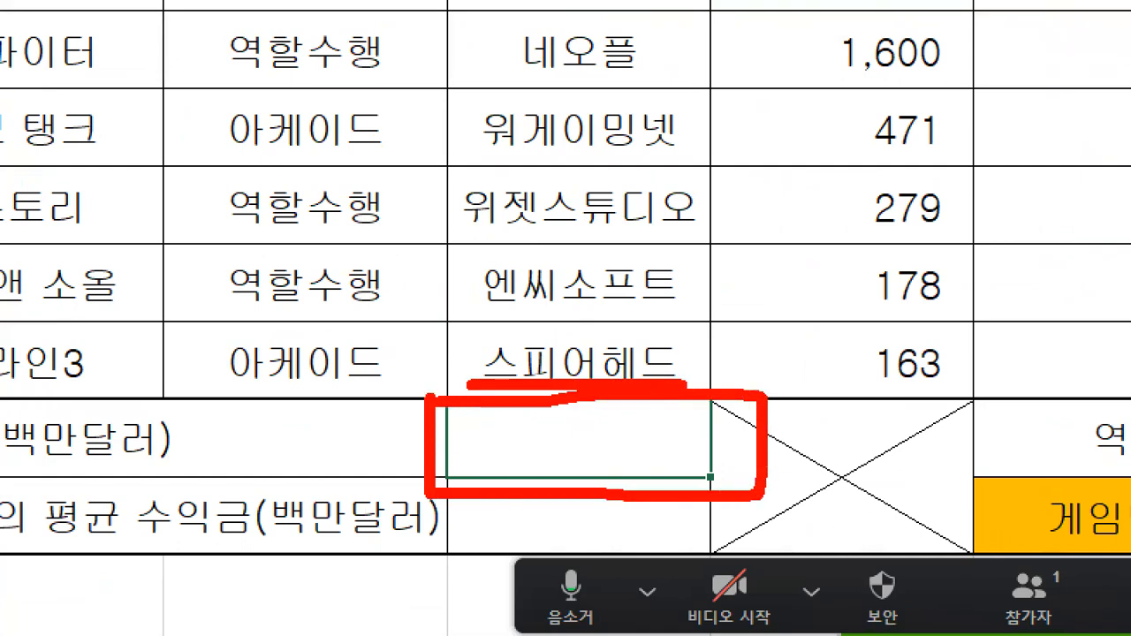
key(Escape)
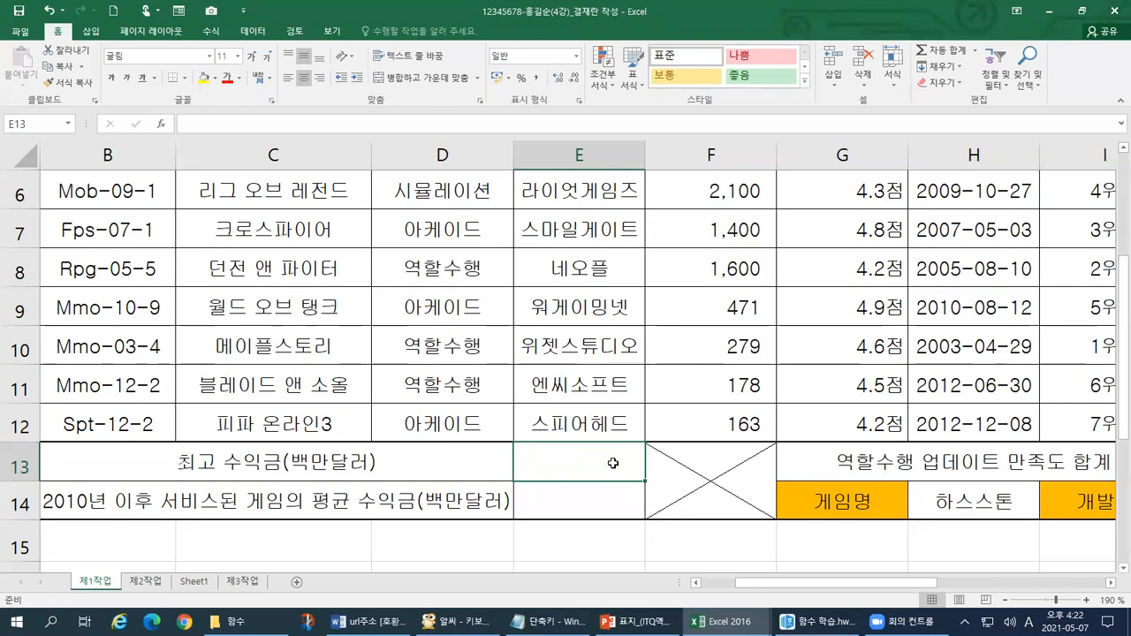
- Begin the formula =MAX( in cell E13
text(=)
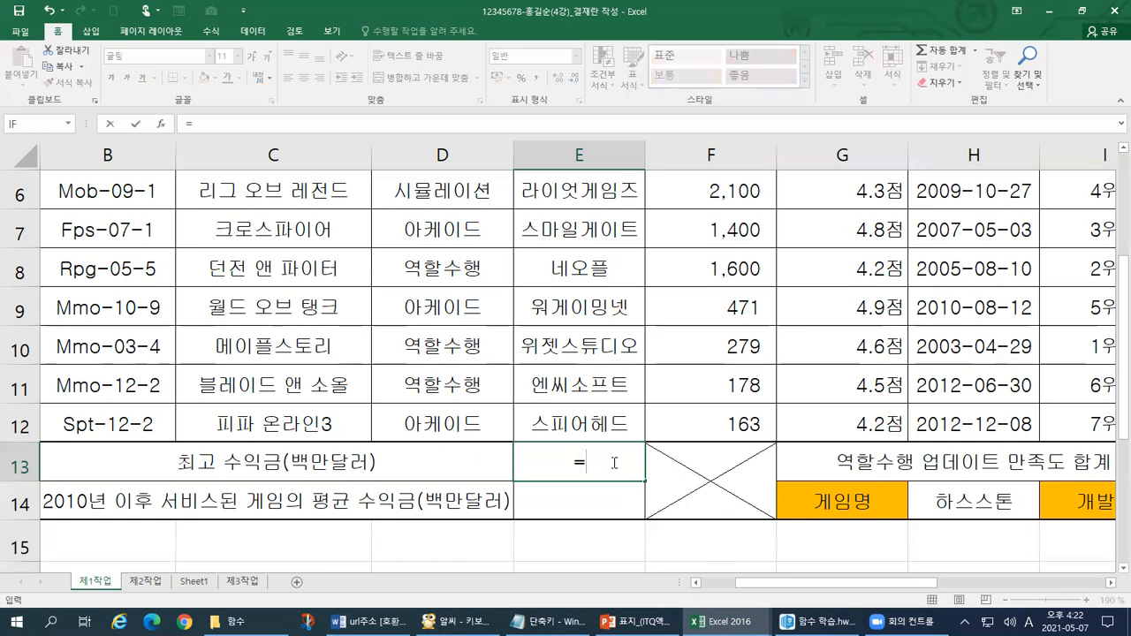
text(MA)
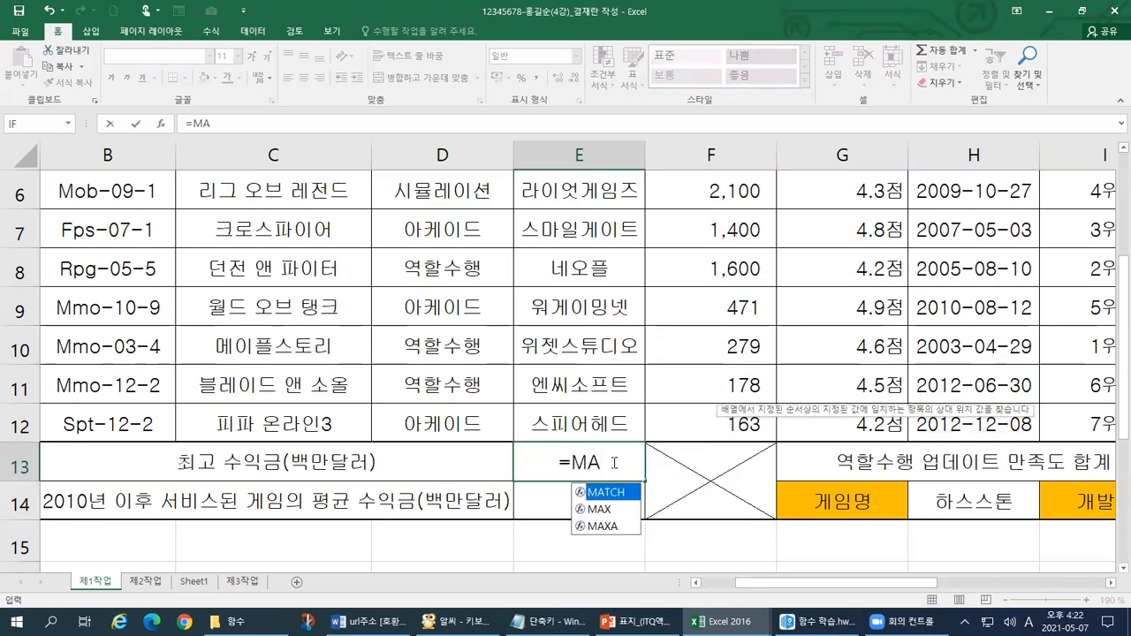
text(X()
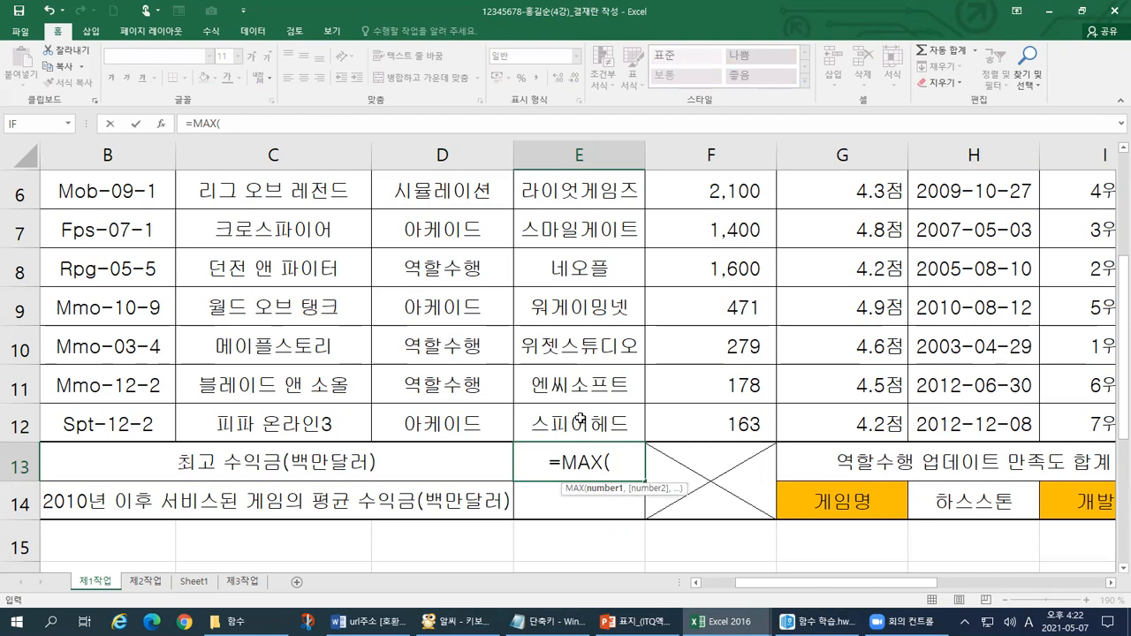
- Mark the 수익금(백만달러) column as the MAX argument, circling its header with an arrow and striking through its values
scroll(699, 434, up, 1)
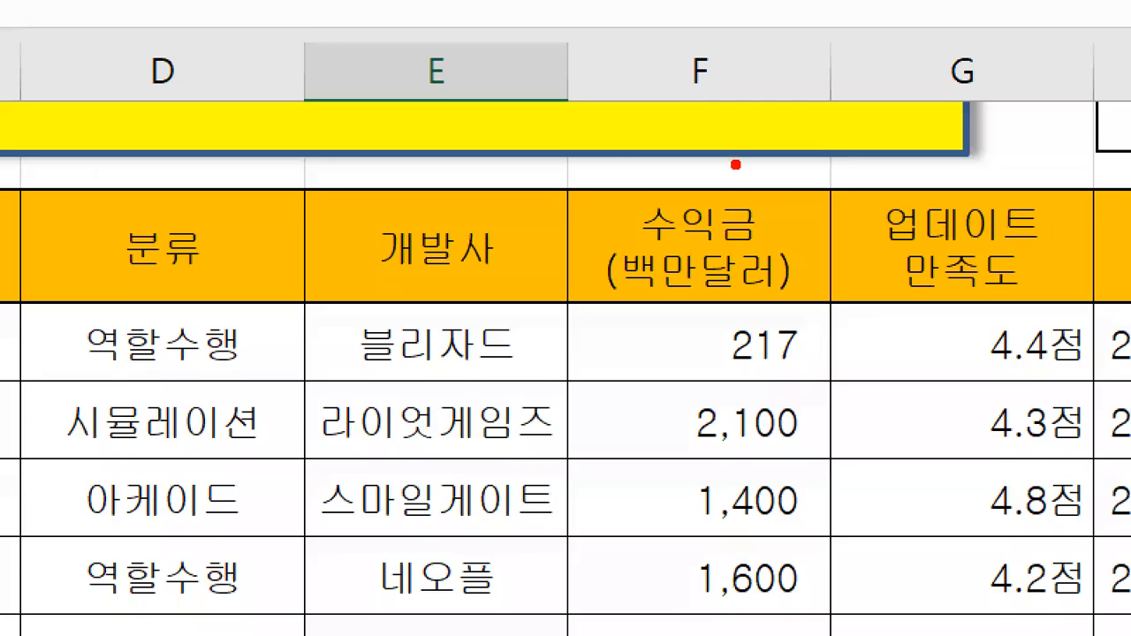
mouse_move(735, 266)
mouse_down()
mouse_move(660, 246)
mouse_move(749, 220)
mouse_move(751, 298)
mouse_up()
mouse_move(707, 69)
mouse_down()
mouse_move(703, 162)
mouse_move(742, 115)
mouse_up()
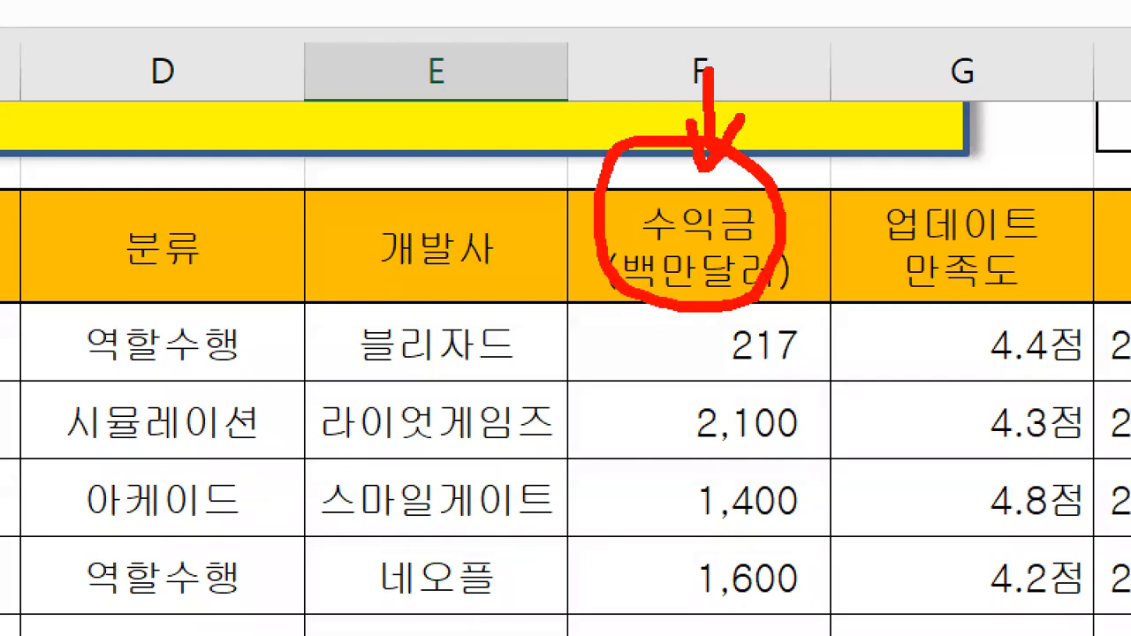
drag(690, 312, 601, 514)
drag(728, 382, 632, 600)
drag(766, 434, 710, 610)
drag(811, 546, 758, 632)
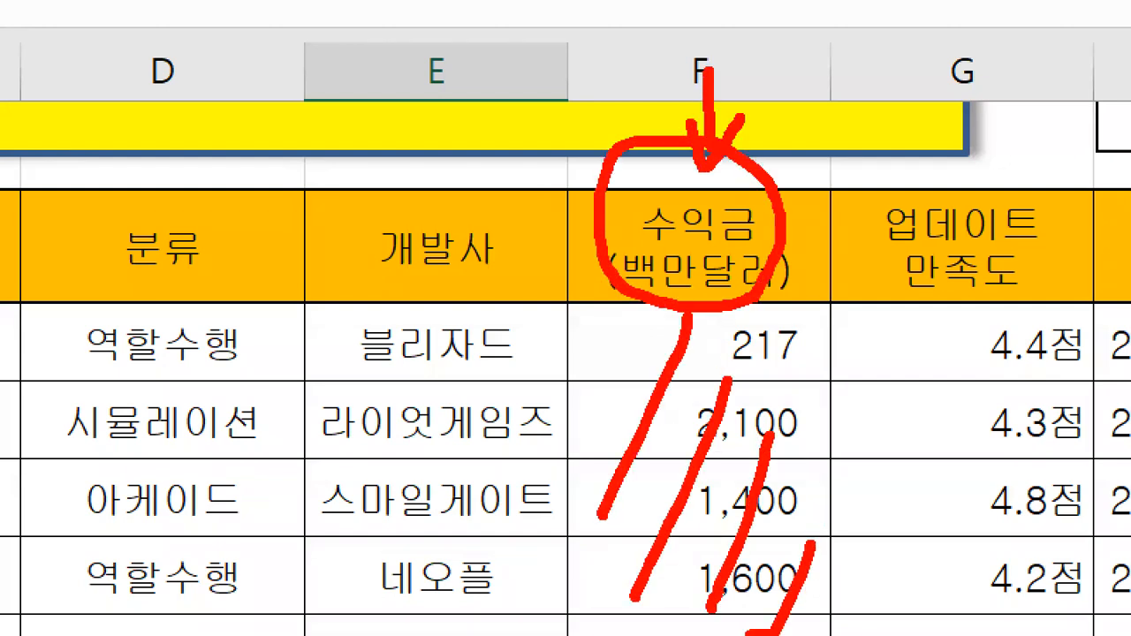
- Select F5:F12 as the MAX argument in E13, underline the range reference, and draw arrows from the selected cells to it
key(Escape)
mouse_move(732, 301)
mouse_down()
mouse_move(723, 500)
mouse_move(729, 557)
mouse_move(736, 453)
mouse_move(732, 606)
mouse_move(731, 350)
mouse_up()
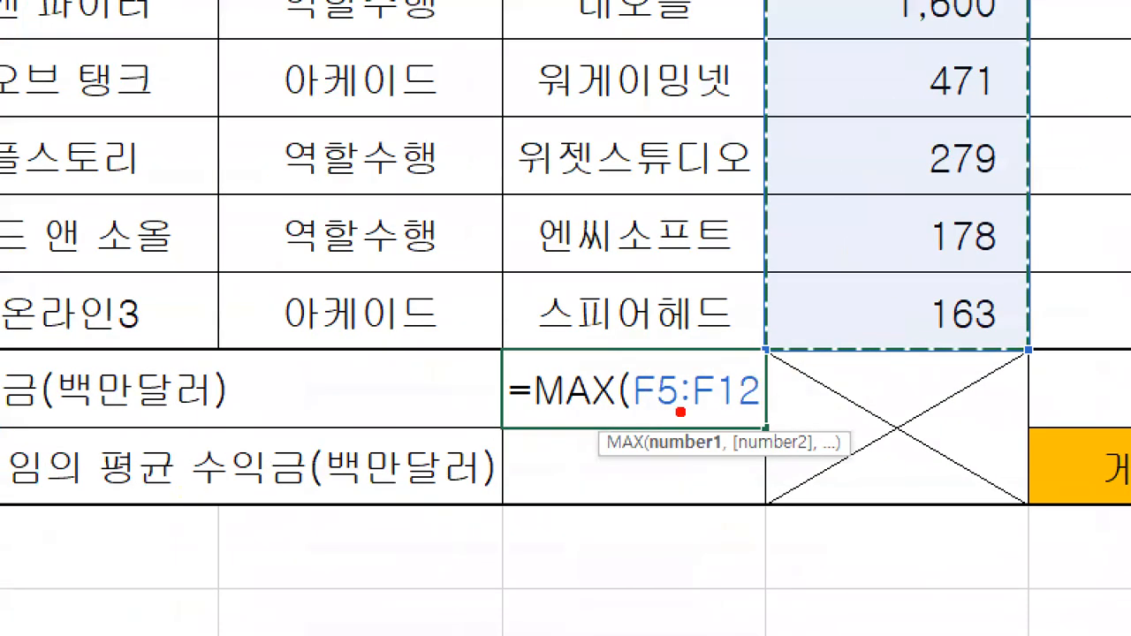
drag(635, 413, 753, 407)
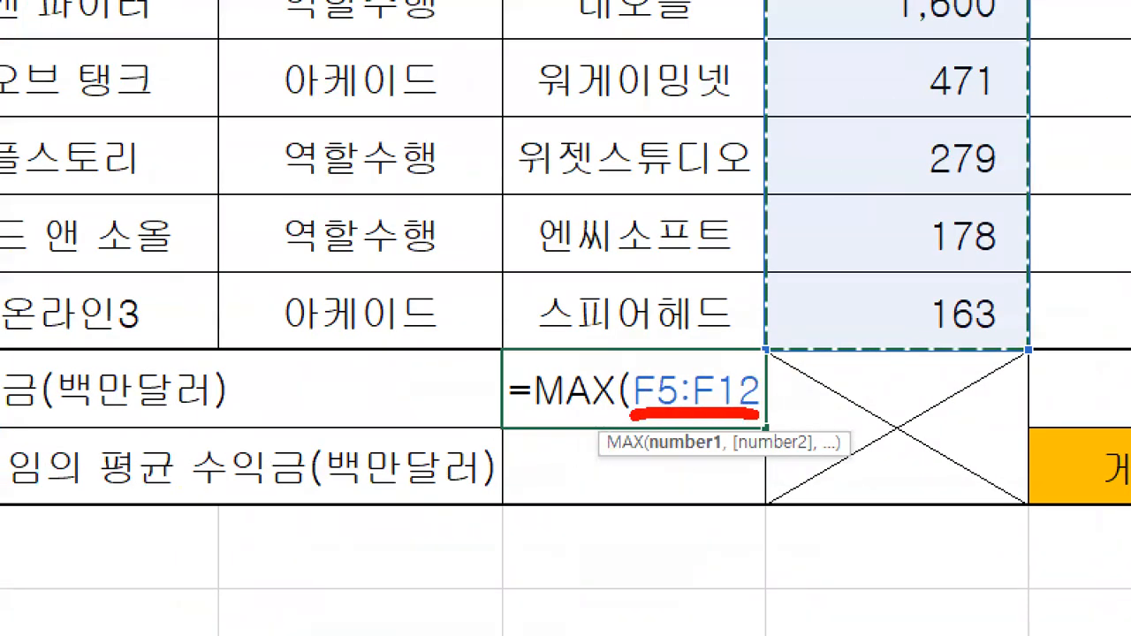
drag(830, 51, 828, 274)
drag(804, 190, 828, 274)
drag(888, 199, 731, 375)
drag(716, 322, 729, 376)
drag(795, 347, 734, 373)
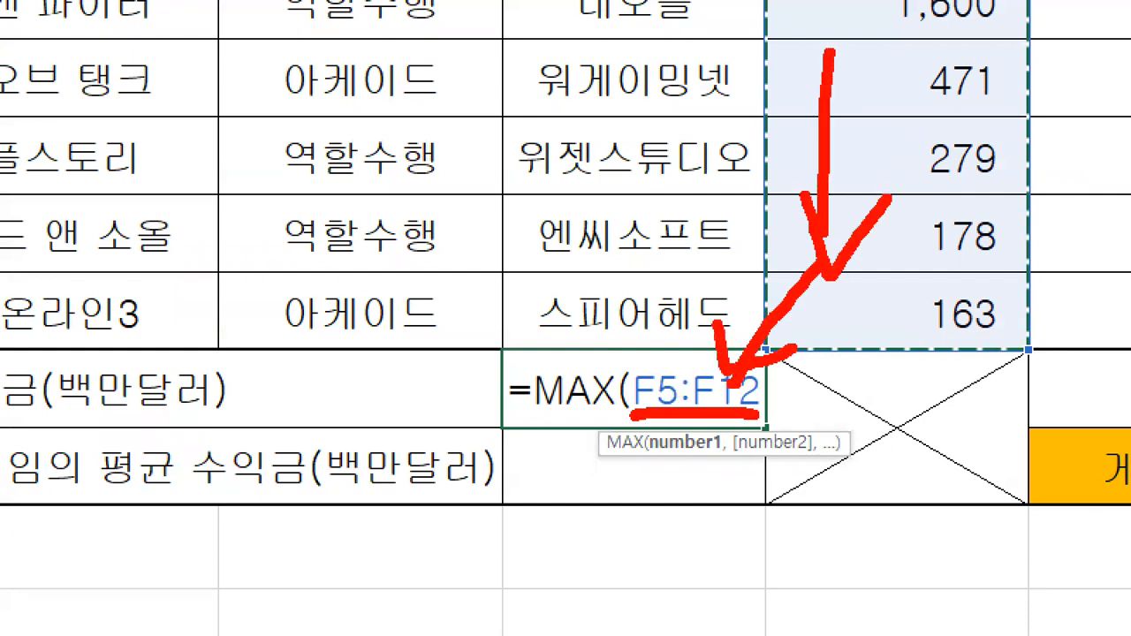
drag(747, 404, 757, 401)
mouse_move(942, 346)
mouse_down()
mouse_move(975, 347)
mouse_move(1011, 282)
mouse_up()
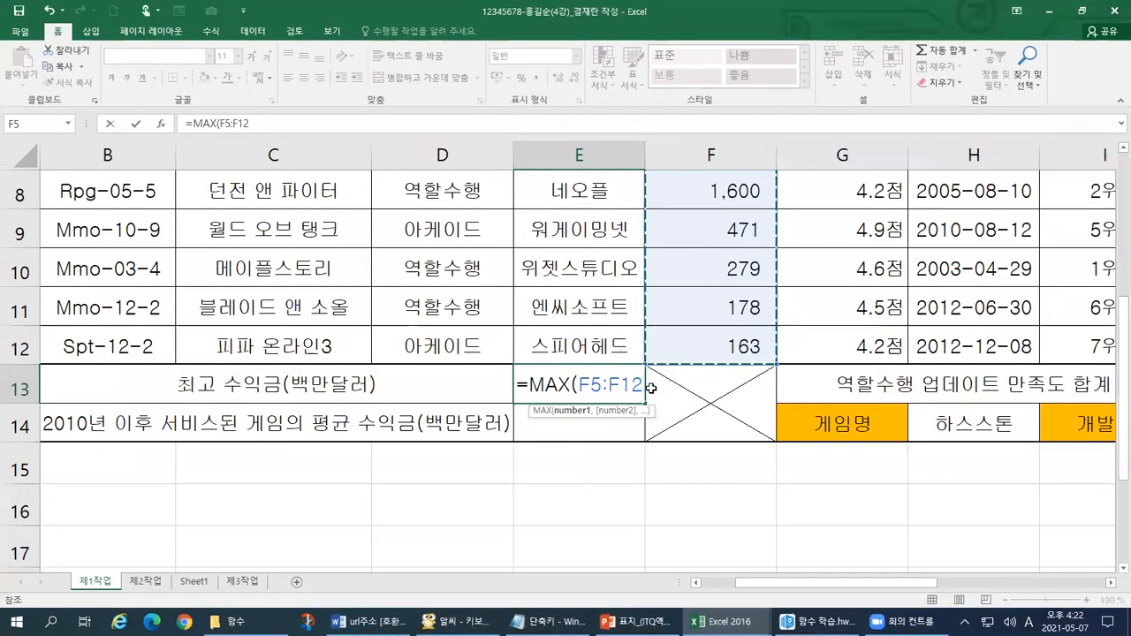
- Complete the formula =MAX(F5:F12) in E13, underline it, and enter it
text())
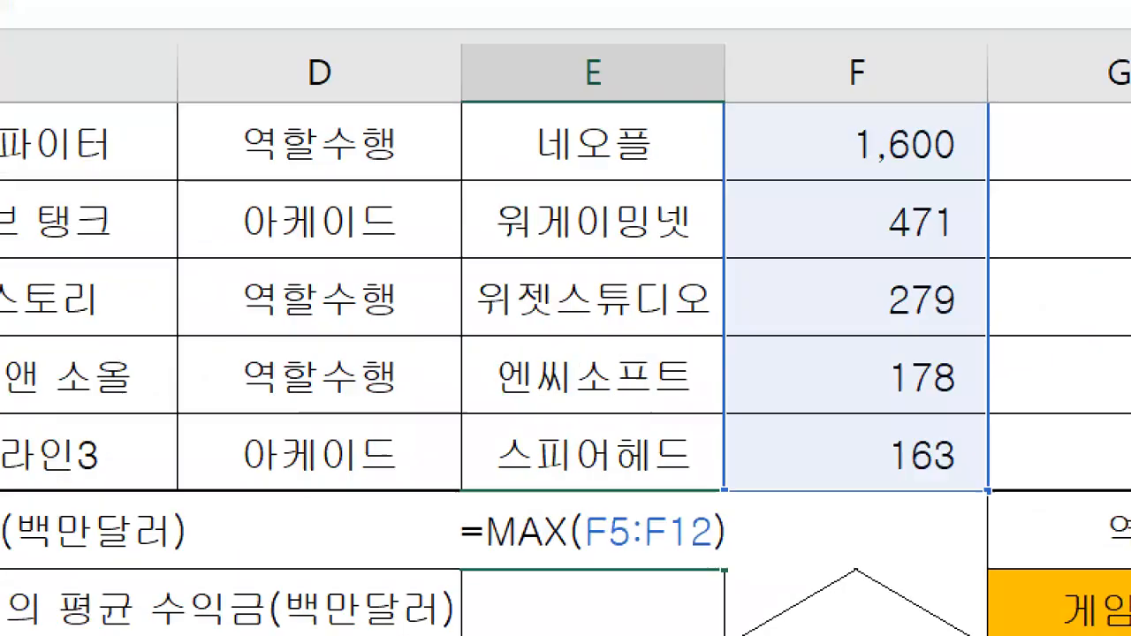
drag(470, 571, 728, 570)
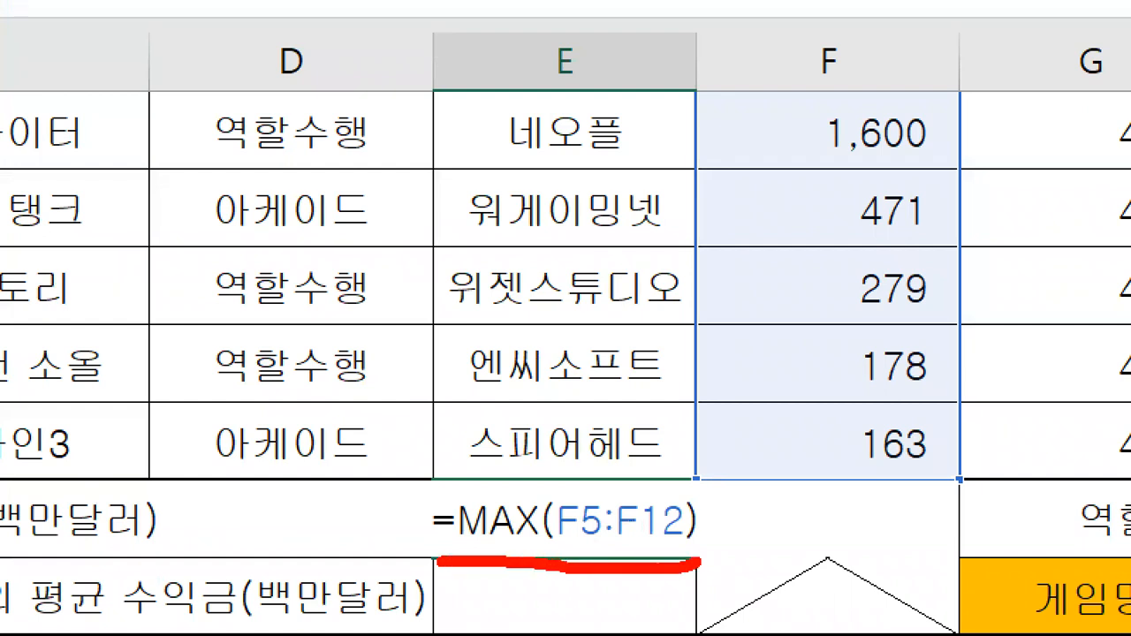
mouse_move(948, 455)
mouse_down()
mouse_move(912, 469)
mouse_move(745, 60)
mouse_move(958, 171)
mouse_move(885, 477)
mouse_move(861, 508)
mouse_up()
mouse_move(694, 55)
mouse_down()
mouse_move(682, 409)
mouse_move(961, 477)
mouse_move(963, 75)
mouse_move(753, 18)
mouse_move(678, 13)
mouse_up()
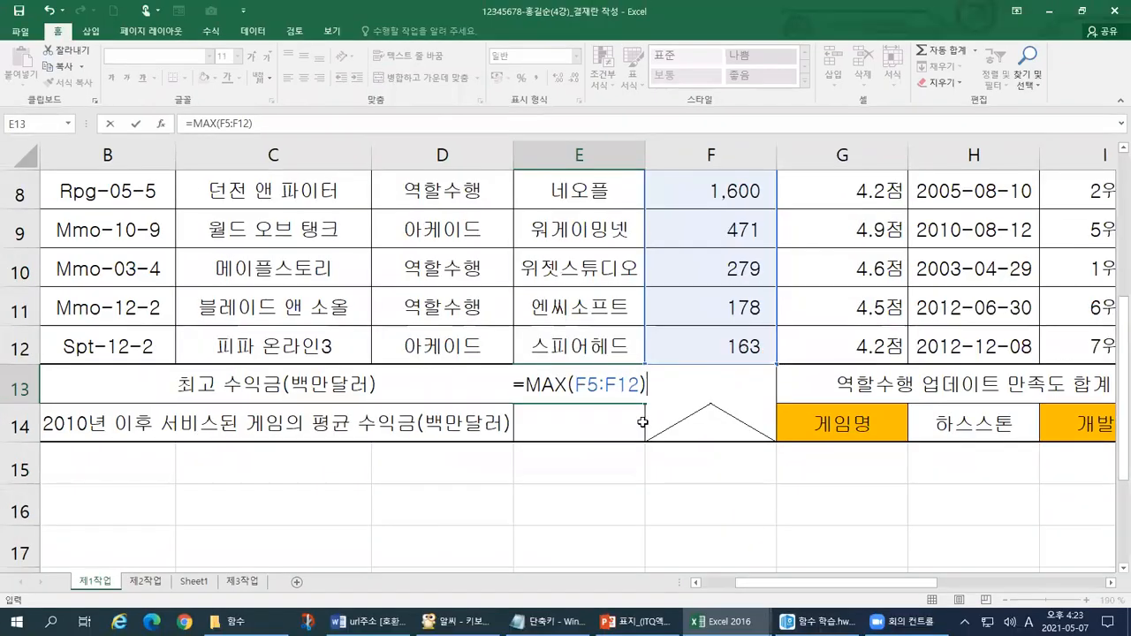
key(Return)
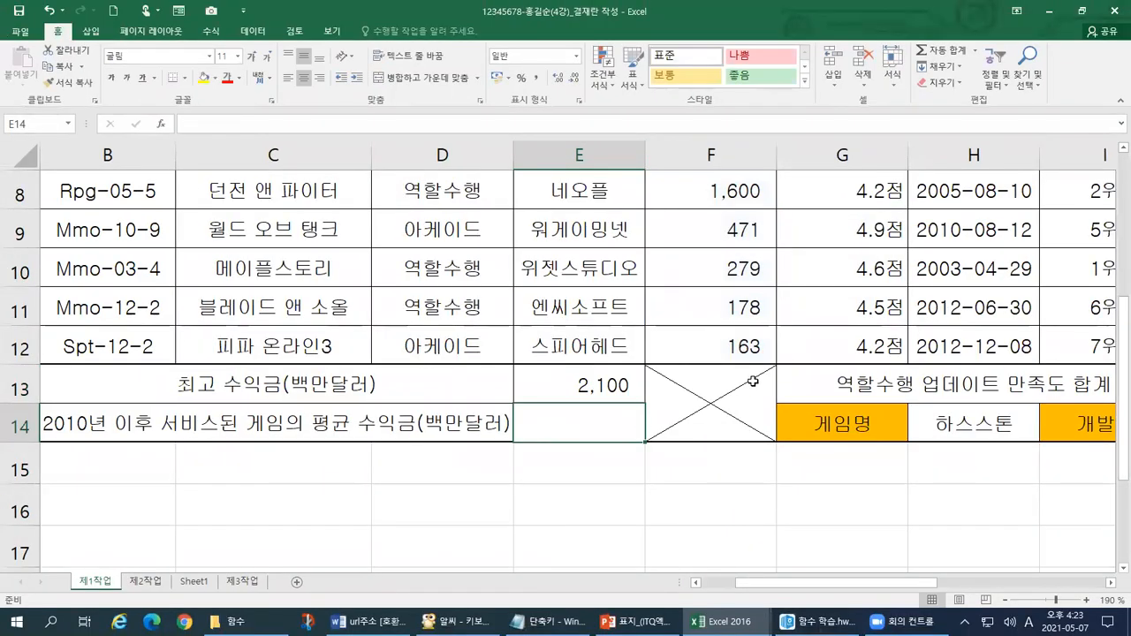
- Outline the 수익금 values in column F by hand, underline the first one, and box the highest one
scroll(752, 382, up, 2)
drag(1119, 276, 1119, 306)
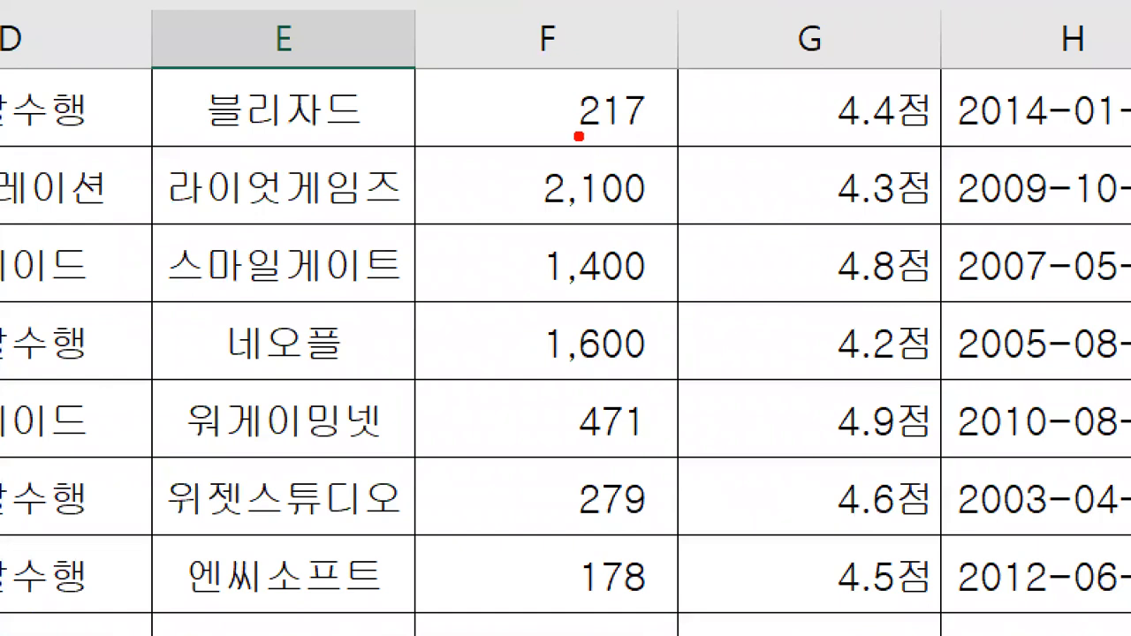
drag(576, 136, 667, 132)
drag(525, 85, 491, 633)
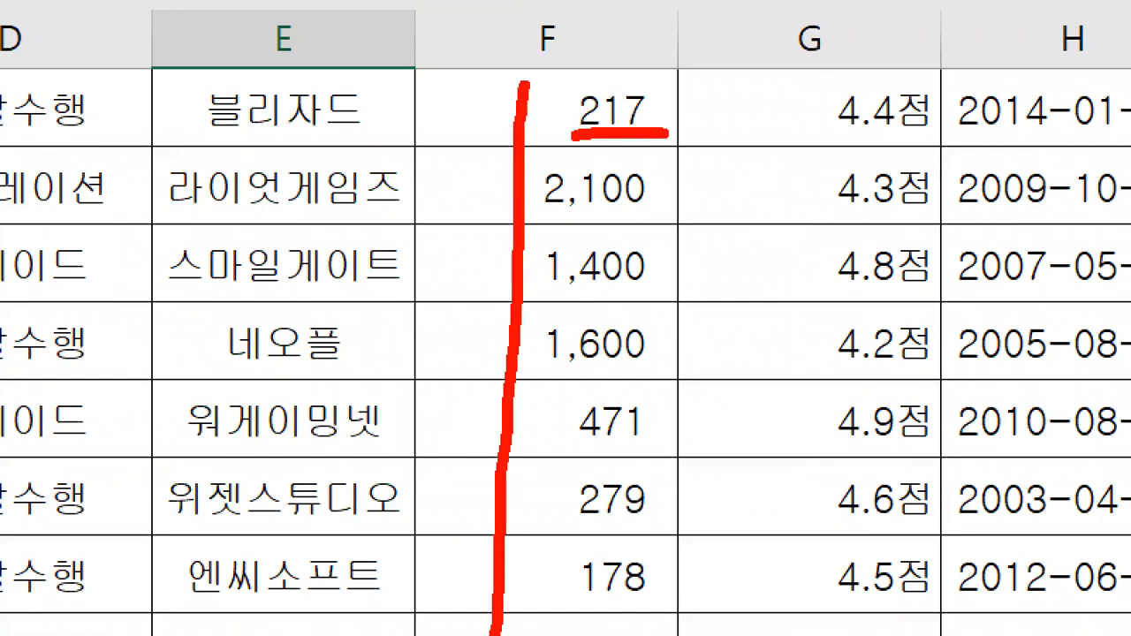
mouse_move(513, 52)
mouse_down()
mouse_move(717, 55)
mouse_move(718, 505)
mouse_move(541, 623)
mouse_up()
mouse_move(544, 227)
mouse_down()
mouse_move(644, 223)
mouse_move(610, 152)
mouse_move(537, 196)
mouse_move(541, 226)
mouse_up()
key(Escape)
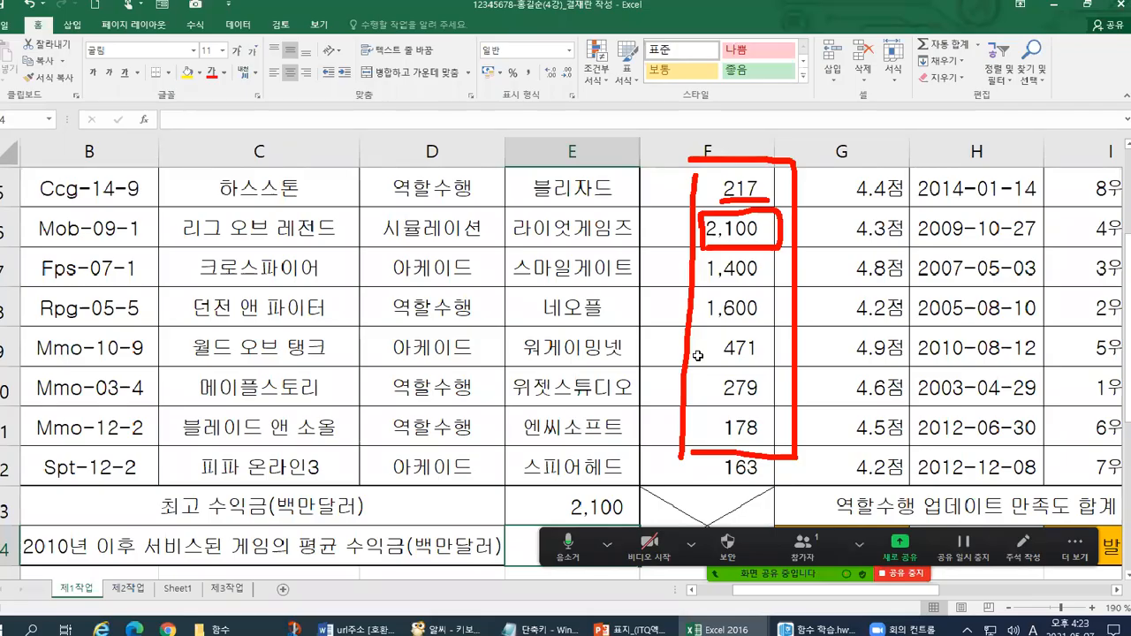
- Clear the MAX formula from cell E13
key(ctrl+1)
click(569, 548)
mouse_move(482, 460)
mouse_down()
mouse_move(532, 458)
mouse_move(506, 483)
mouse_move(682, 485)
mouse_up()
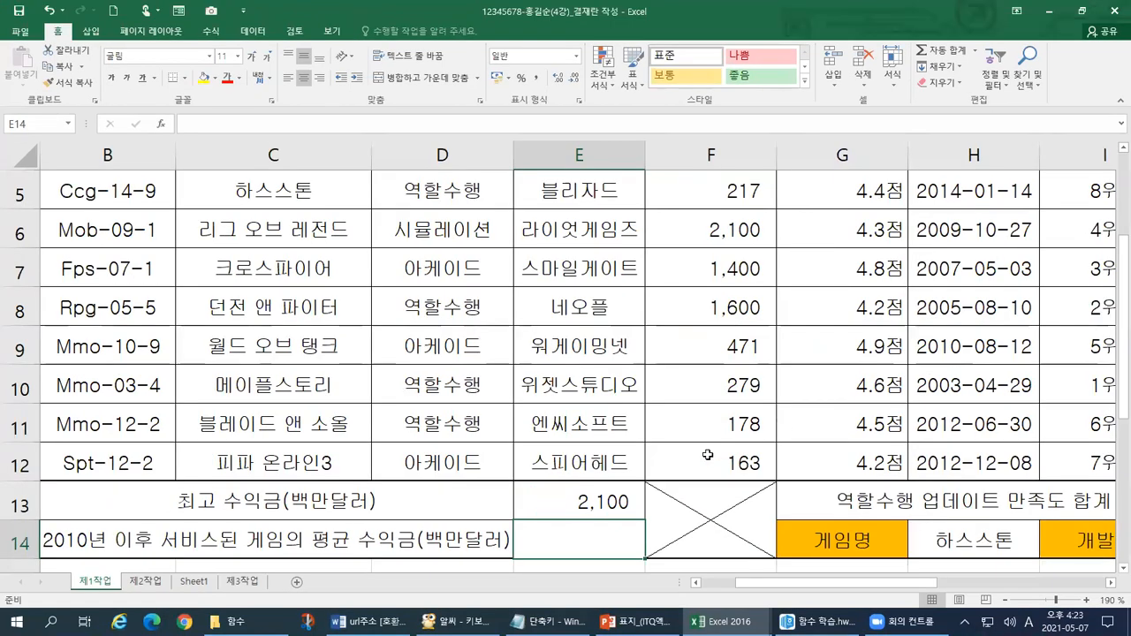
click(668, 447)
key(Delete)
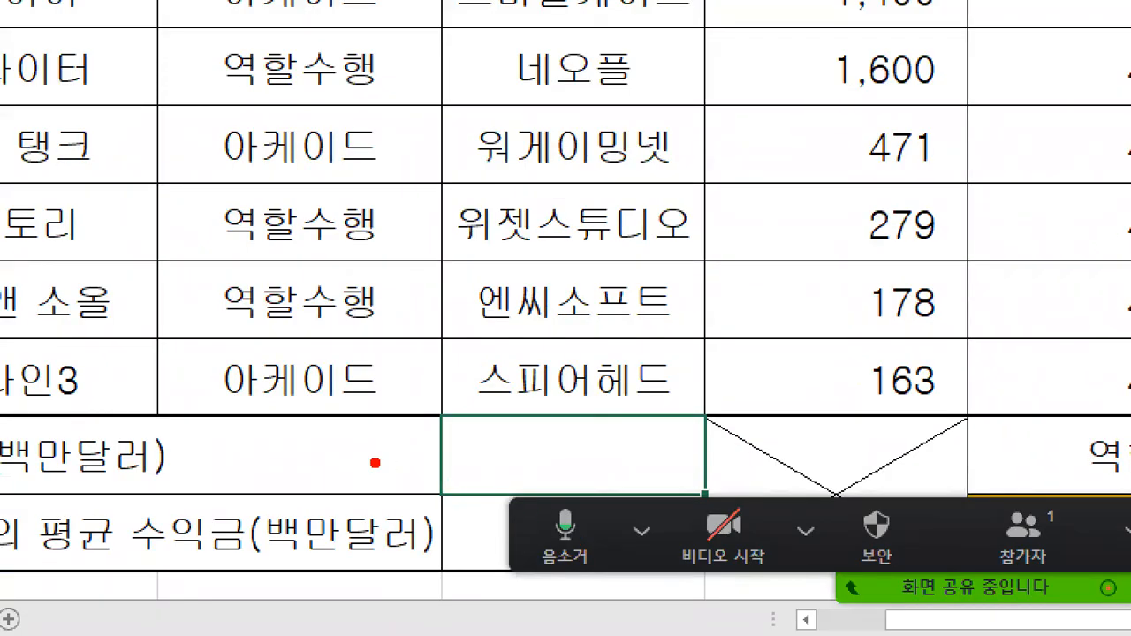
- Mark the empty cell E13 with a hand-drawn arrow and slanted strokes
mouse_move(477, 506)
mouse_down()
mouse_move(537, 506)
mouse_move(519, 524)
mouse_up()
drag(557, 414, 515, 460)
drag(580, 423, 539, 465)
drag(636, 434, 589, 487)
drag(683, 413, 674, 466)
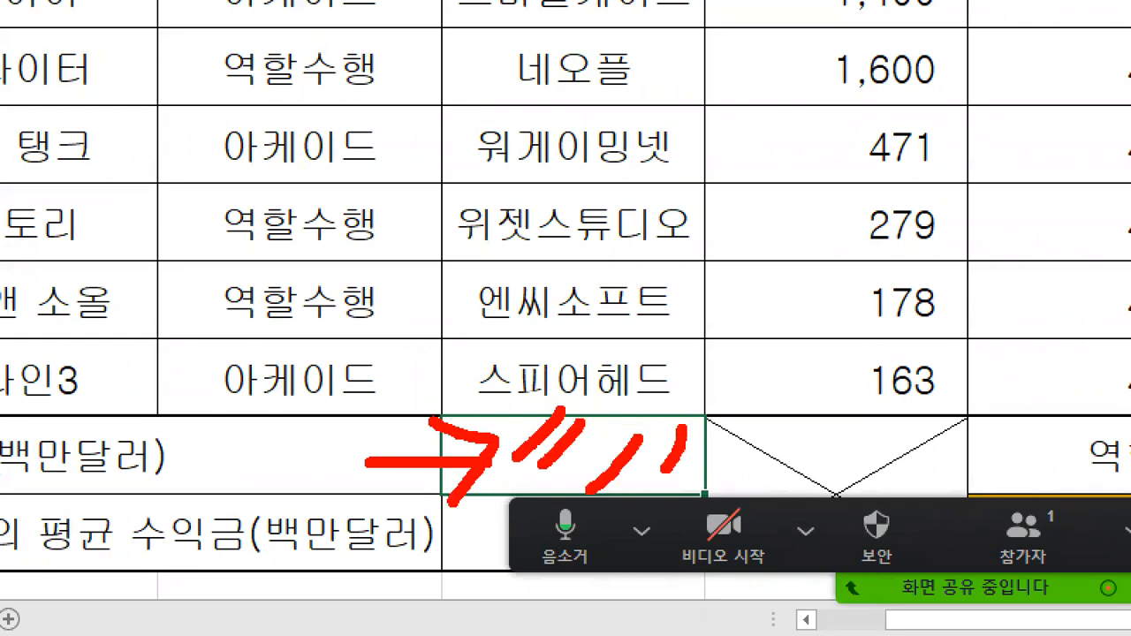
key(Escape)
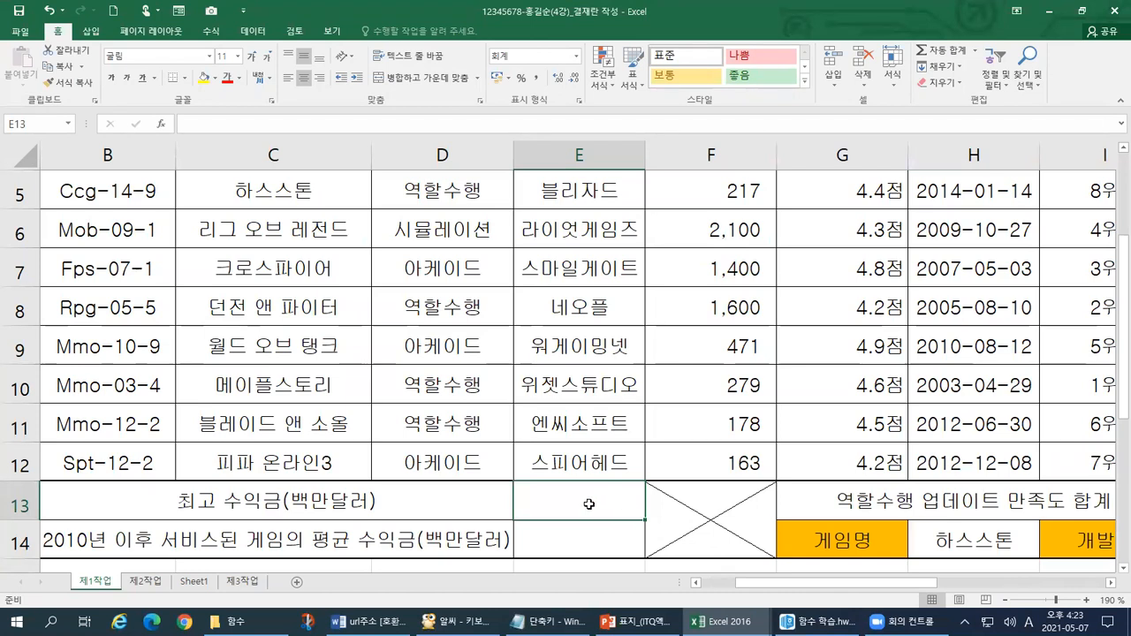
- Select E13 and outline it with a hand-drawn box and check mark as the starting cell
key(ctrl+1)
click(588, 508)
mouse_move(449, 454)
mouse_down()
mouse_move(435, 489)
mouse_move(541, 530)
mouse_move(707, 534)
mouse_move(713, 452)
mouse_move(447, 452)
mouse_move(455, 473)
mouse_move(488, 402)
mouse_up()
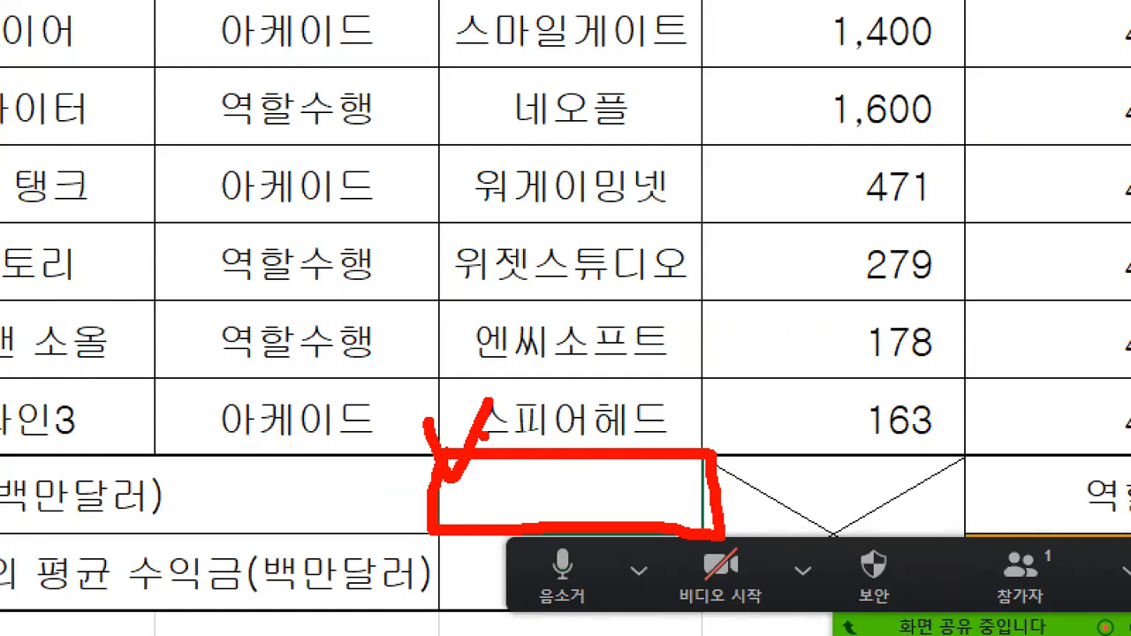
key(Escape)
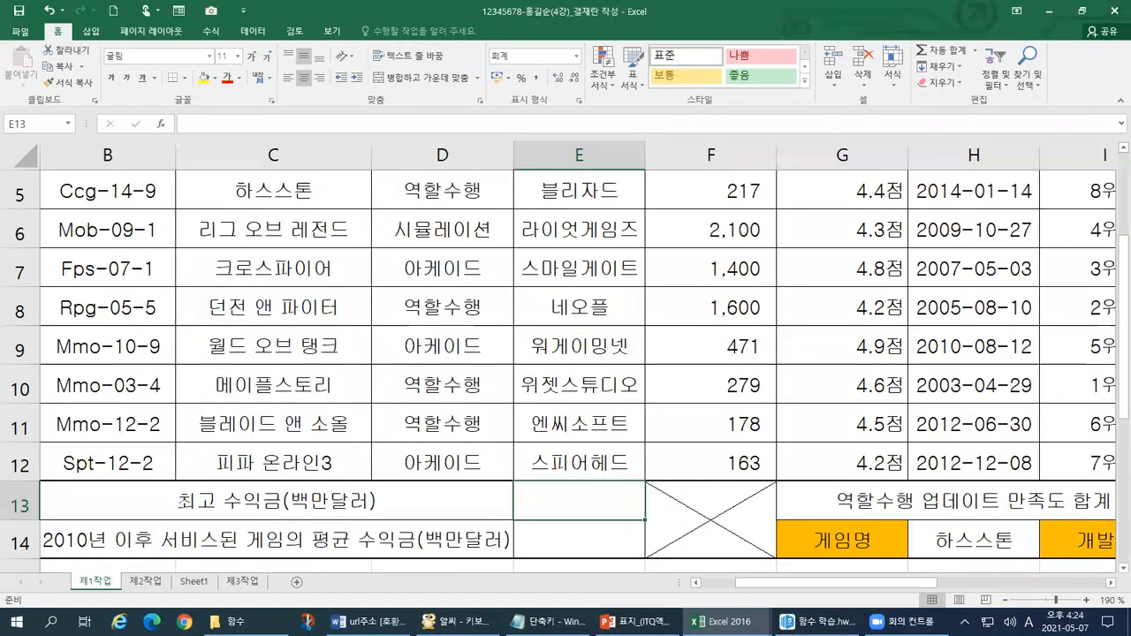
- Underline the formula bar area and circle the fx (Insert Function) symbol, adding a check mark above it
key(ctrl+1)
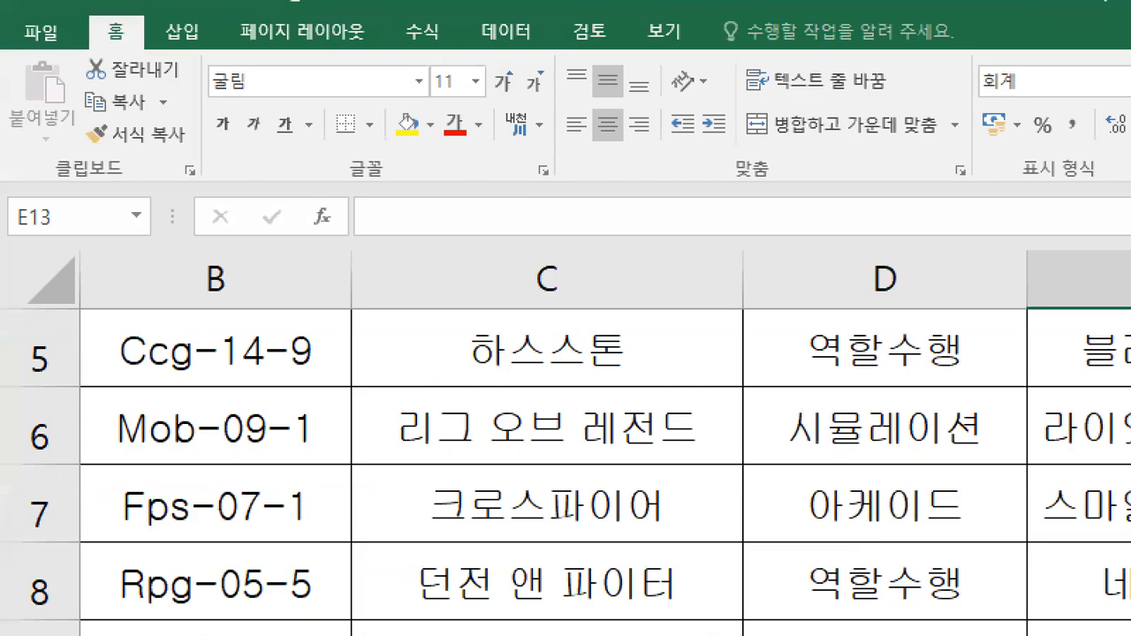
drag(180, 270, 873, 270)
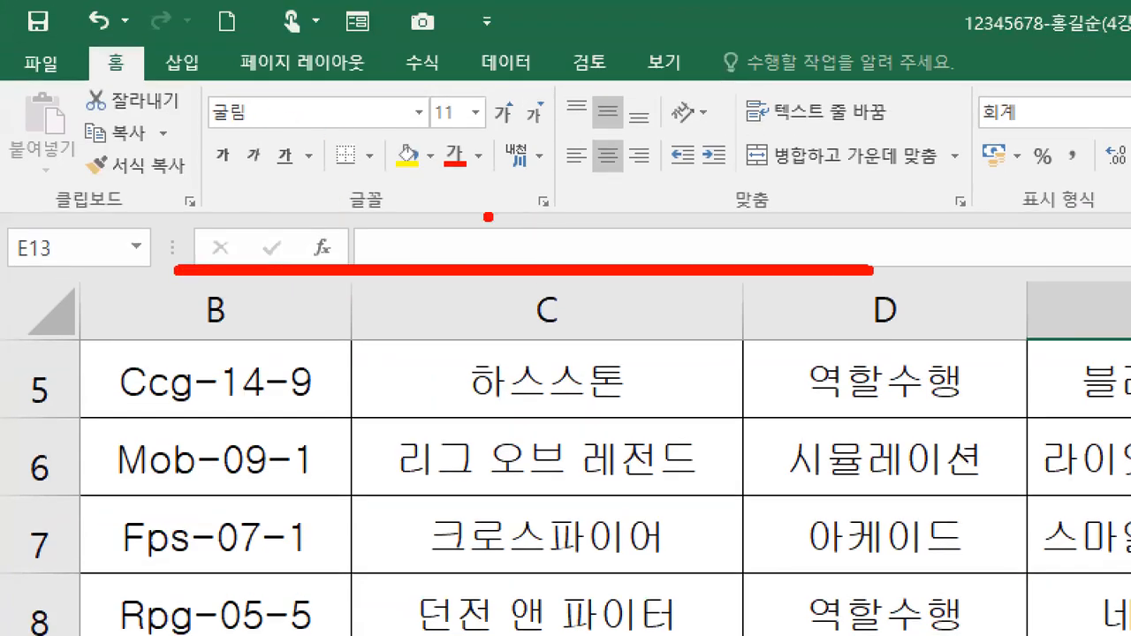
mouse_move(307, 265)
mouse_down()
mouse_move(330, 221)
mouse_move(346, 262)
mouse_move(307, 301)
mouse_up()
drag(296, 132, 339, 103)
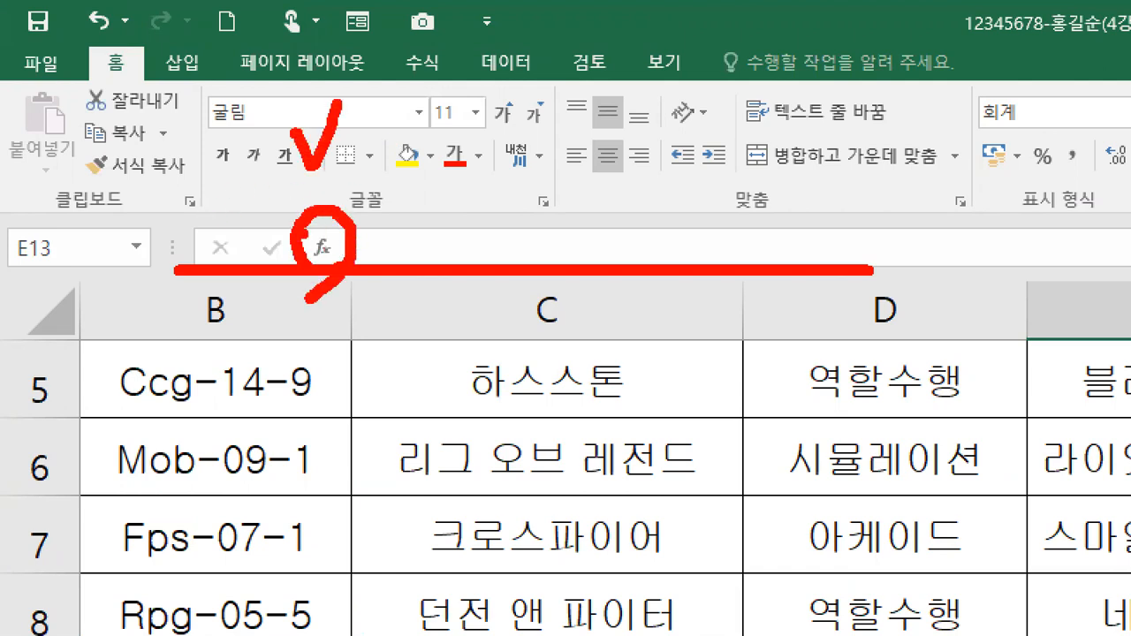
mouse_move(318, 174)
mouse_down()
mouse_move(336, 182)
mouse_move(318, 205)
mouse_up()
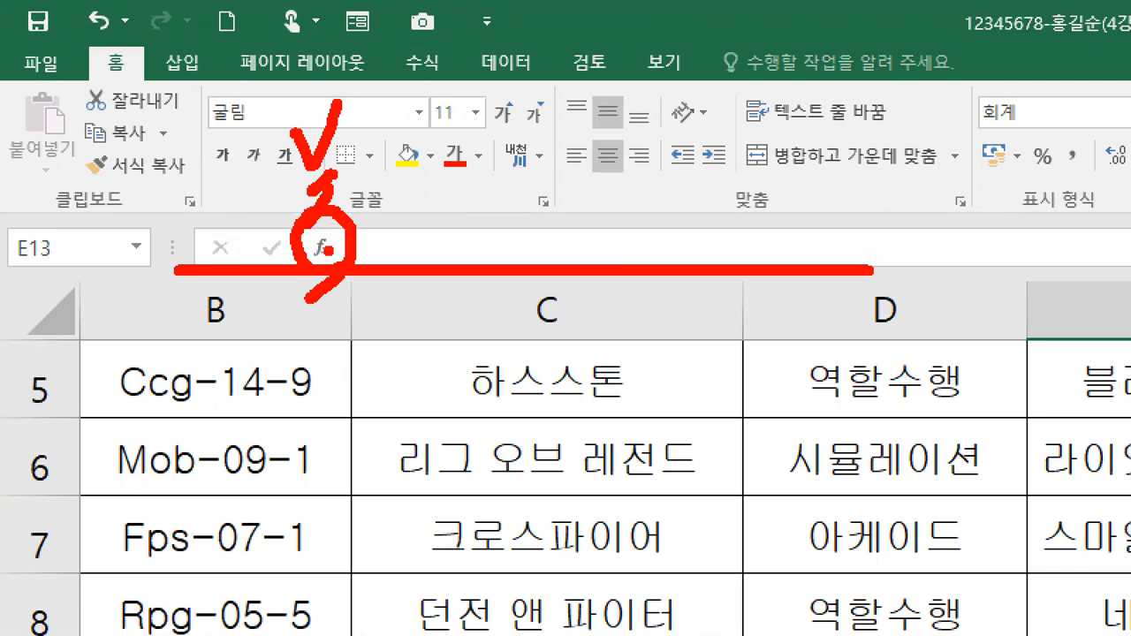
key(Escape)
- Open the 함수 마법사 for E13, mark its link to fx, and enter MAX as the function search term
click(161, 132)
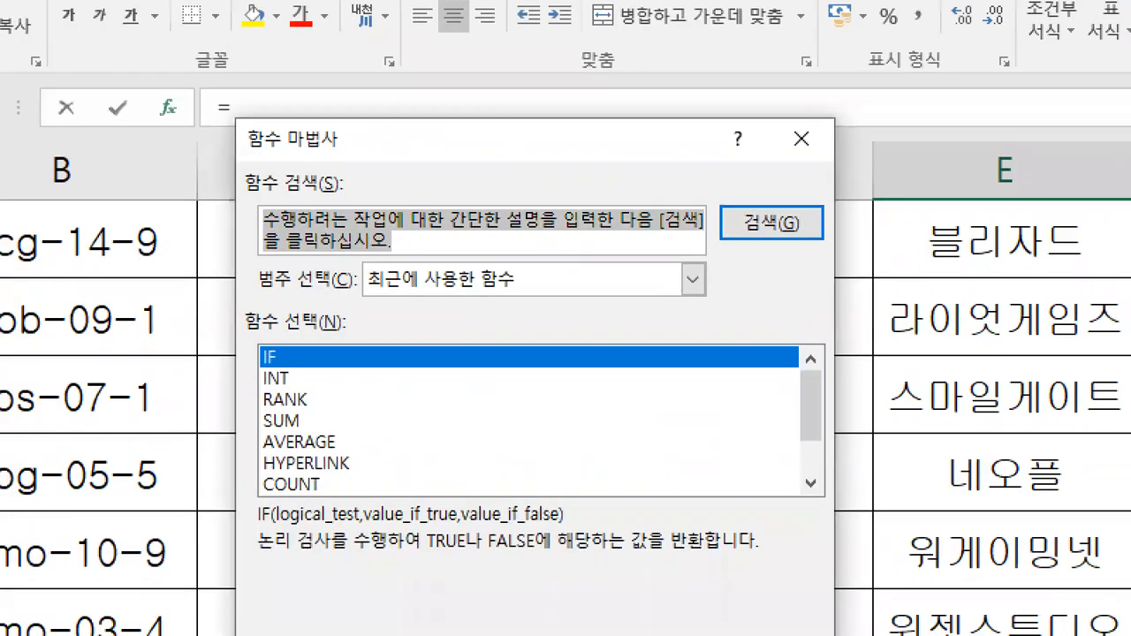
mouse_move(165, 137)
mouse_down()
mouse_move(150, 110)
mouse_move(201, 115)
mouse_move(152, 171)
mouse_move(208, 152)
mouse_move(212, 189)
mouse_up()
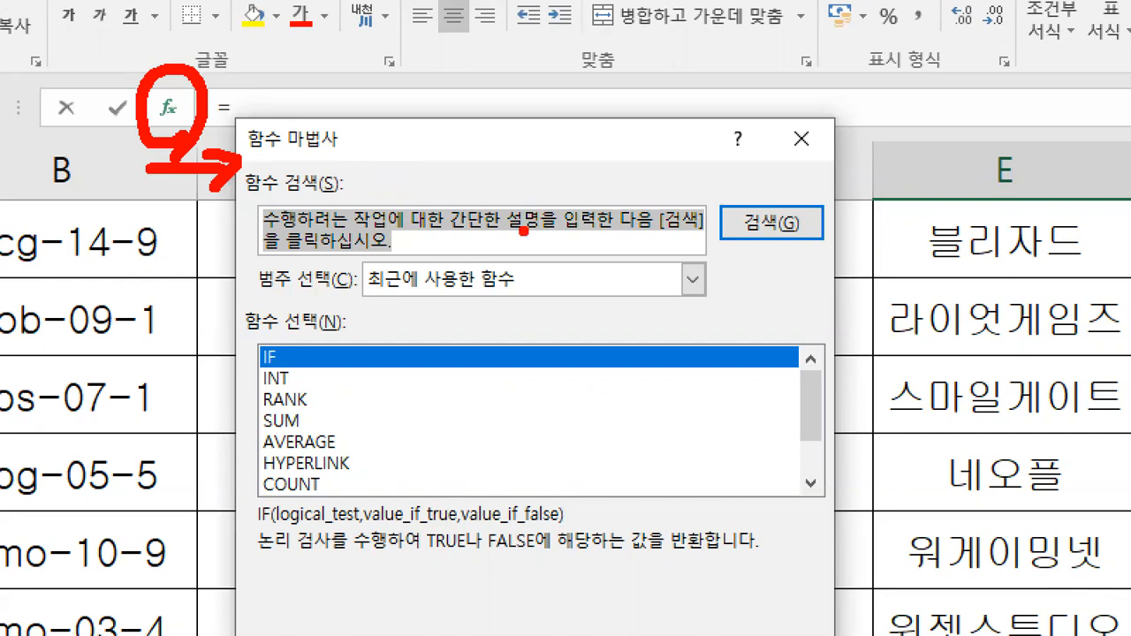
key(Escape)
text(MAX)
- Mark fx, the MAX search term and 검색 with hand-drawn strokes, and run the function search for MAX
key(ctrl+1)
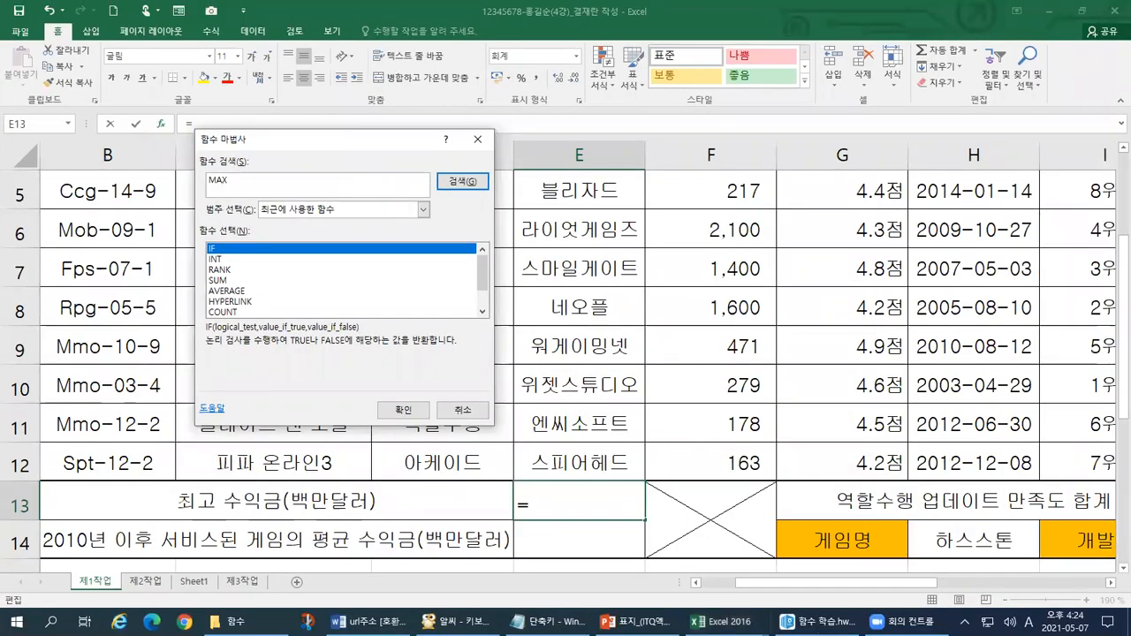
click(23, 128)
mouse_move(249, 150)
mouse_down()
mouse_move(357, 152)
mouse_move(378, 167)
mouse_move(359, 184)
mouse_up()
mouse_move(340, 141)
mouse_down()
mouse_move(288, 92)
mouse_move(345, 132)
mouse_move(333, 161)
mouse_up()
mouse_move(392, 91)
mouse_down()
mouse_move(358, 210)
mouse_move(373, 315)
mouse_up()
mouse_move(367, 94)
mouse_down()
mouse_move(375, 106)
mouse_move(600, 110)
mouse_up()
mouse_move(482, 255)
mouse_down()
mouse_move(408, 193)
mouse_move(487, 252)
mouse_move(380, 265)
mouse_up()
drag(840, 163, 958, 147)
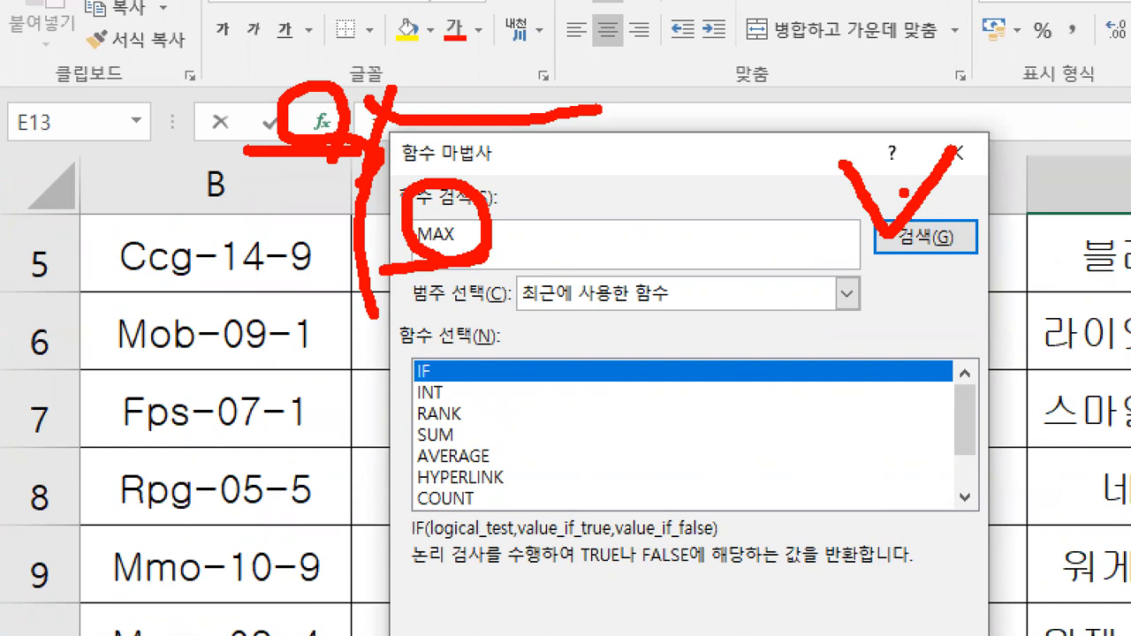
key(Escape)
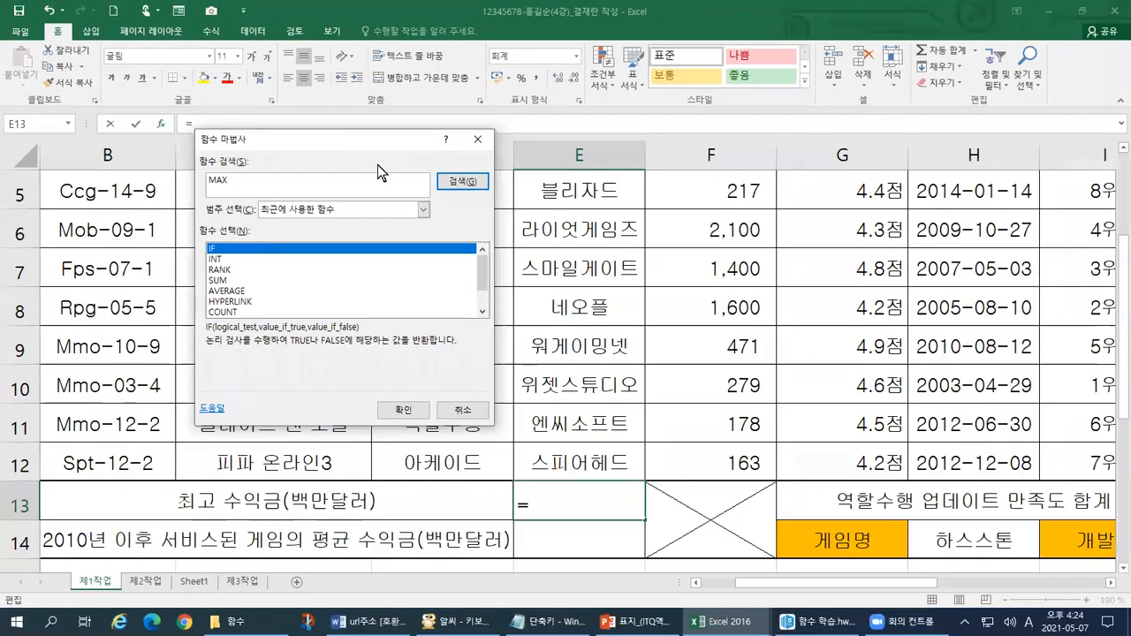
click(451, 183)
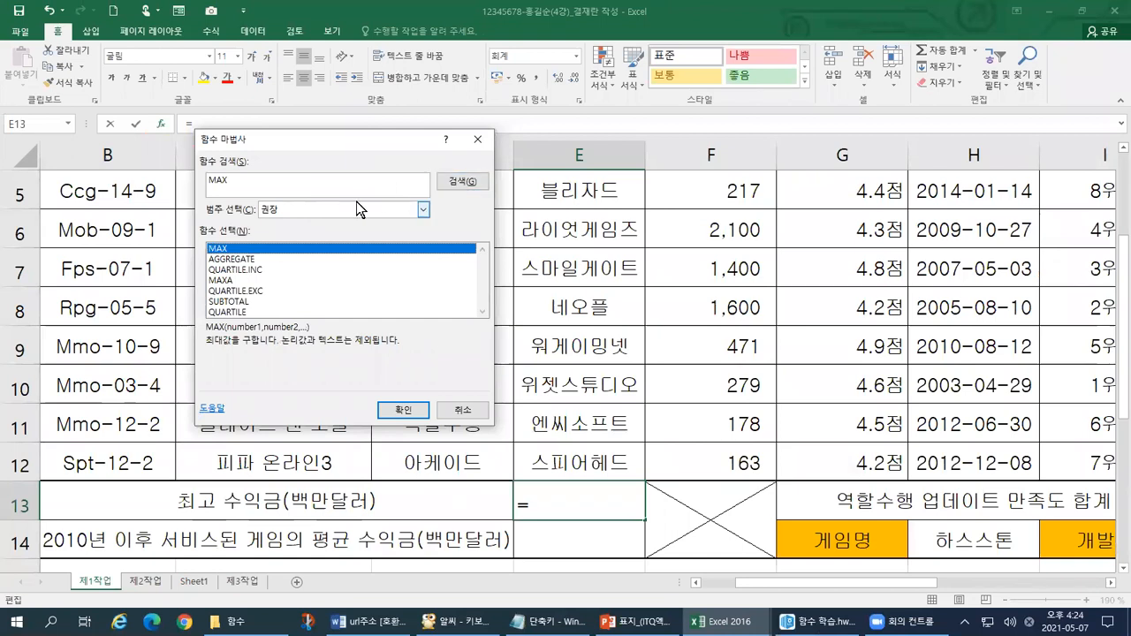
- Mark MAX in the 함수 선택 results with an arrow toward 확인, and insert the MAX function into E13
key(ctrl+1)
mouse_move(200, 231)
mouse_down()
mouse_move(190, 249)
mouse_move(208, 338)
mouse_up()
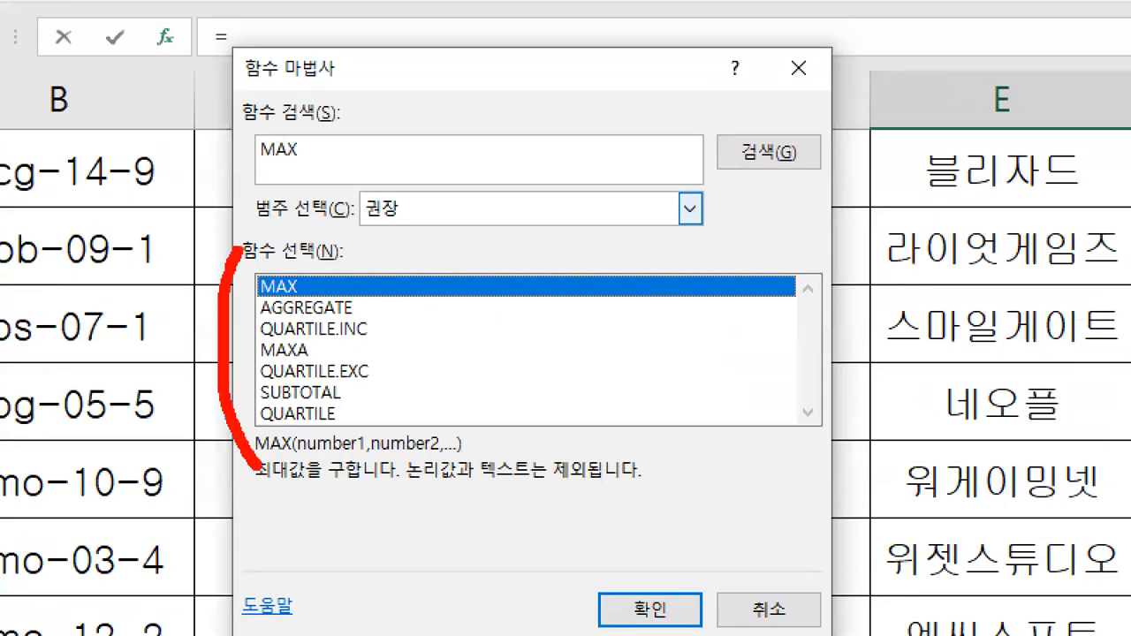
mouse_move(313, 258)
mouse_down()
mouse_move(325, 289)
mouse_move(363, 255)
mouse_up()
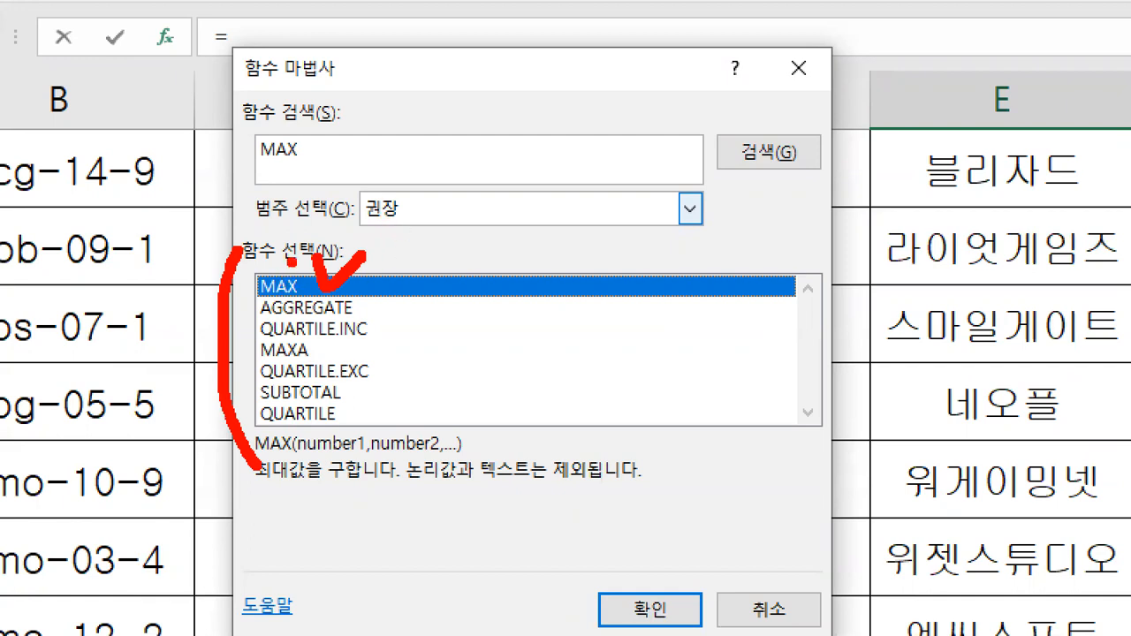
mouse_move(644, 534)
mouse_down()
mouse_move(648, 610)
mouse_move(698, 526)
mouse_up()
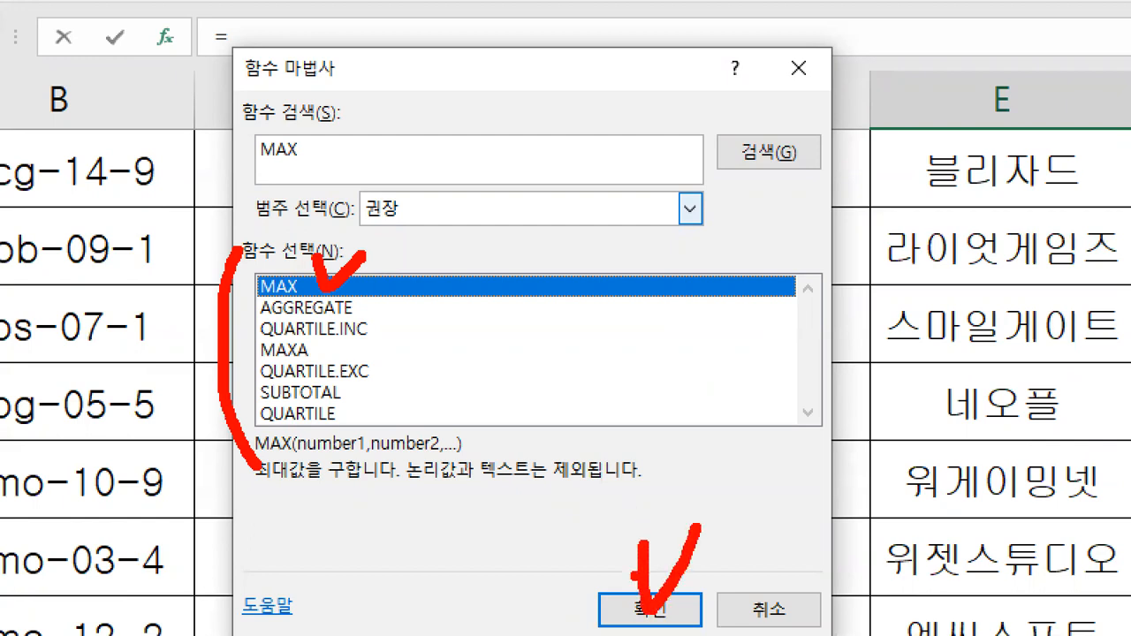
mouse_move(372, 263)
mouse_down()
mouse_move(422, 241)
mouse_move(433, 284)
mouse_move(477, 249)
mouse_up()
mouse_move(495, 236)
mouse_down()
mouse_move(505, 276)
mouse_move(548, 235)
mouse_up()
mouse_move(608, 307)
mouse_down()
mouse_move(629, 521)
mouse_move(738, 456)
mouse_up()
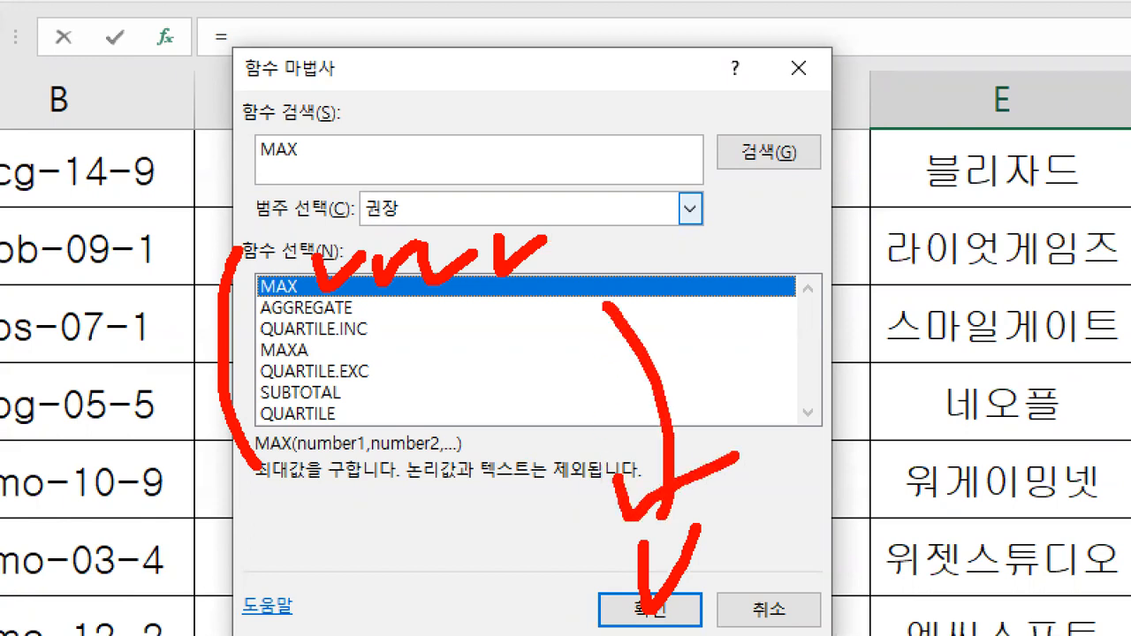
key(Escape)
click(400, 413)
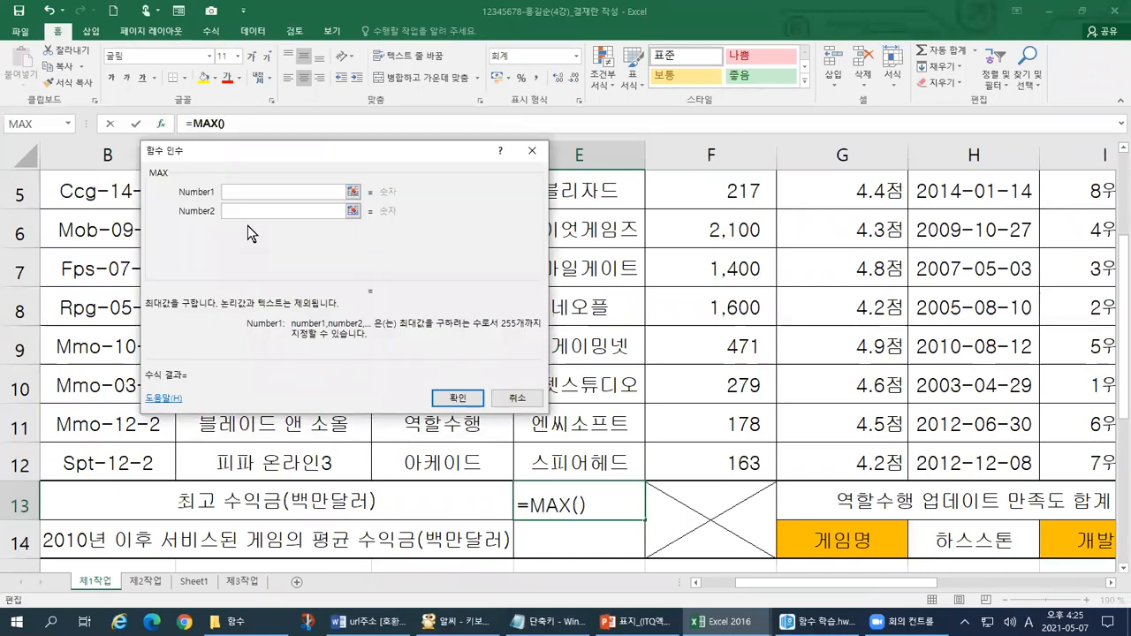
- Circle the 함수 인수 title, the Number1 and Number2 fields and Number1's range selector, and underline Number1 with hand-drawn strokes
key(ctrl+1)
click(155, 182)
mouse_move(145, 165)
mouse_down()
mouse_move(135, 162)
mouse_move(151, 129)
mouse_up()
drag(76, 101, 109, 35)
mouse_move(138, 179)
mouse_down()
mouse_move(257, 258)
mouse_move(640, 96)
mouse_move(128, 148)
mouse_move(124, 261)
mouse_up()
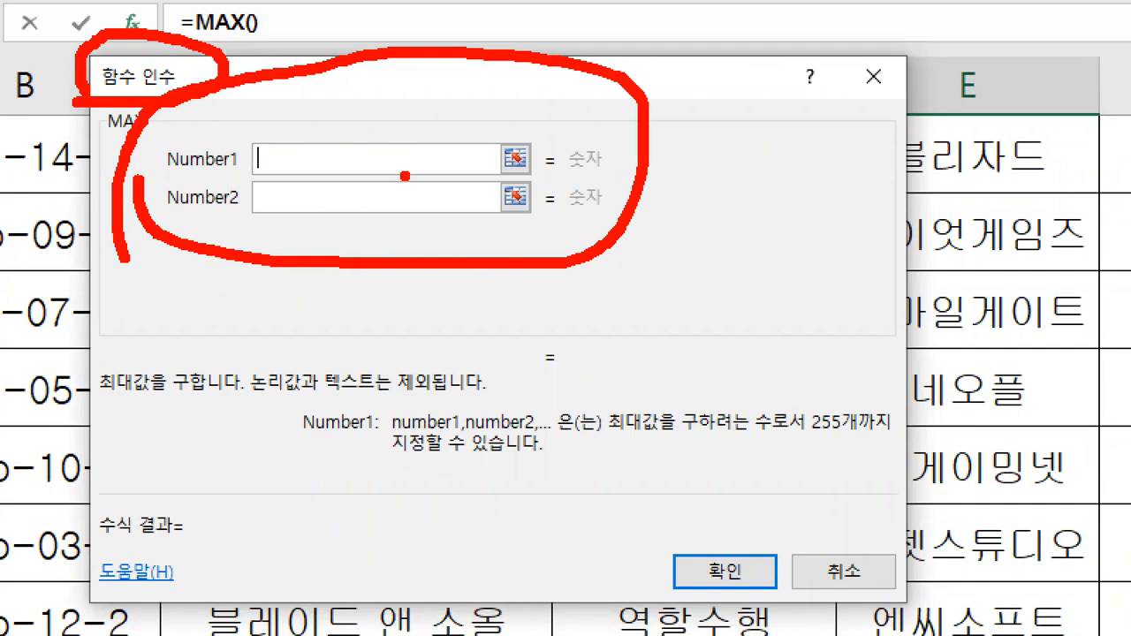
drag(147, 177, 219, 179)
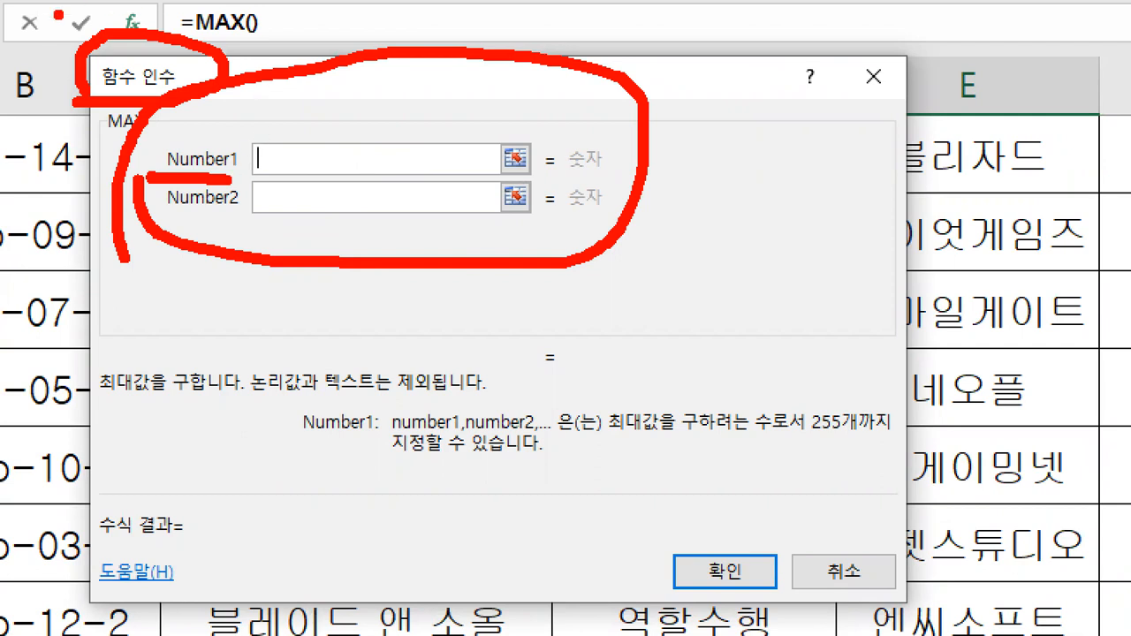
drag(265, 154, 343, 163)
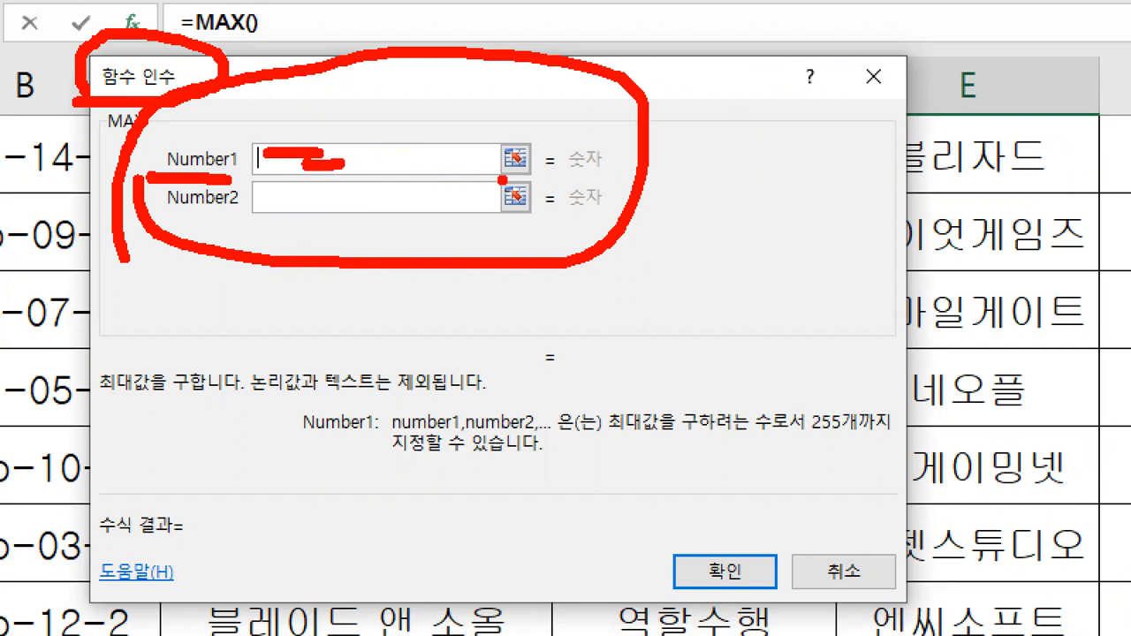
mouse_move(540, 168)
mouse_down()
mouse_move(465, 163)
mouse_move(544, 148)
mouse_move(539, 173)
mouse_up()
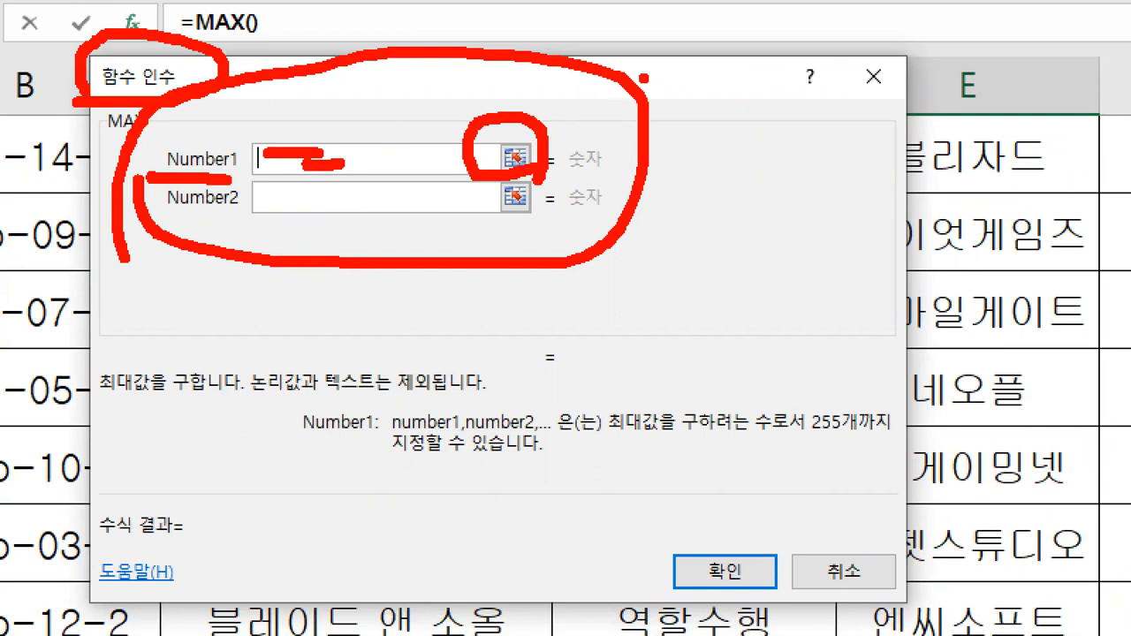
drag(481, 79, 503, 82)
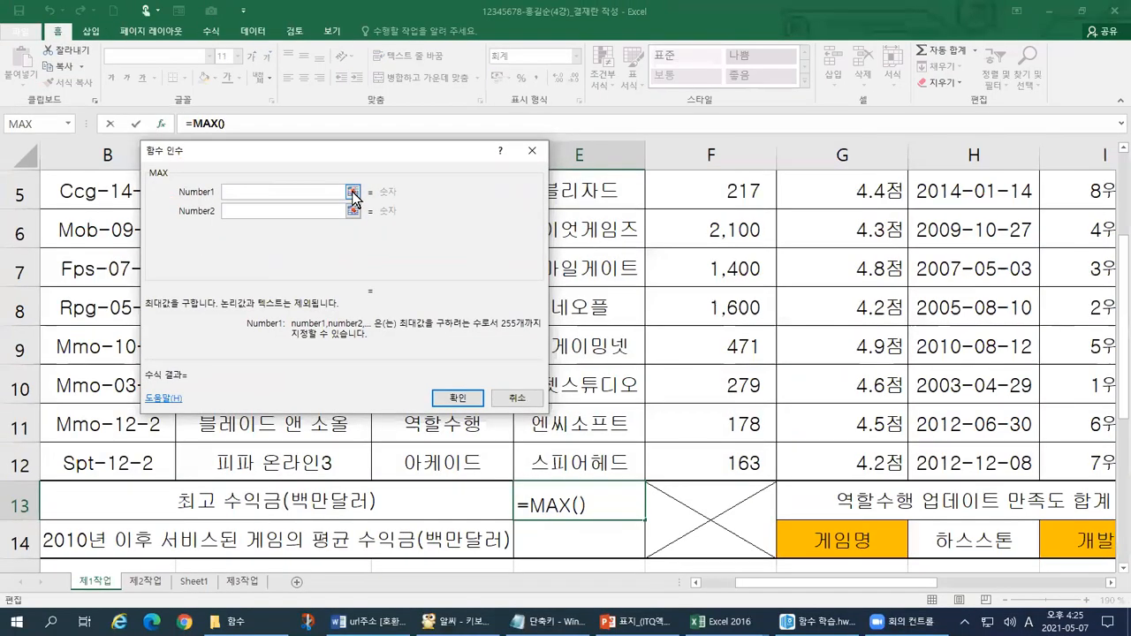
- Set MAX's Number1 argument to the 수익금 values in F5:F12 by selecting them on the sheet
click(515, 158)
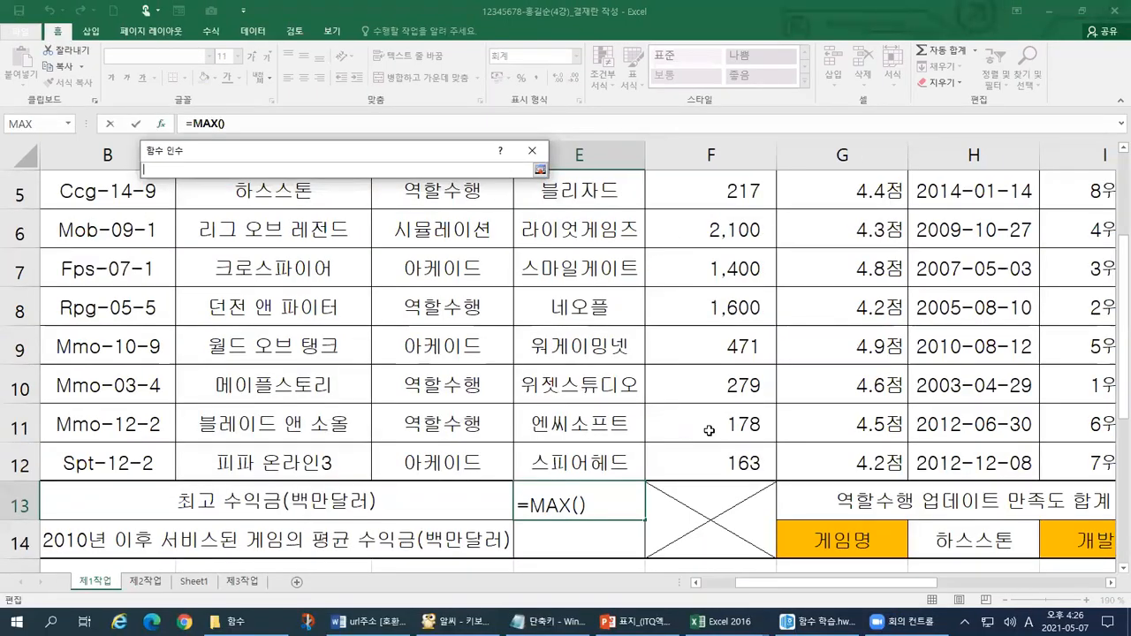
scroll(710, 230, up, 1)
drag(713, 332, 722, 468)
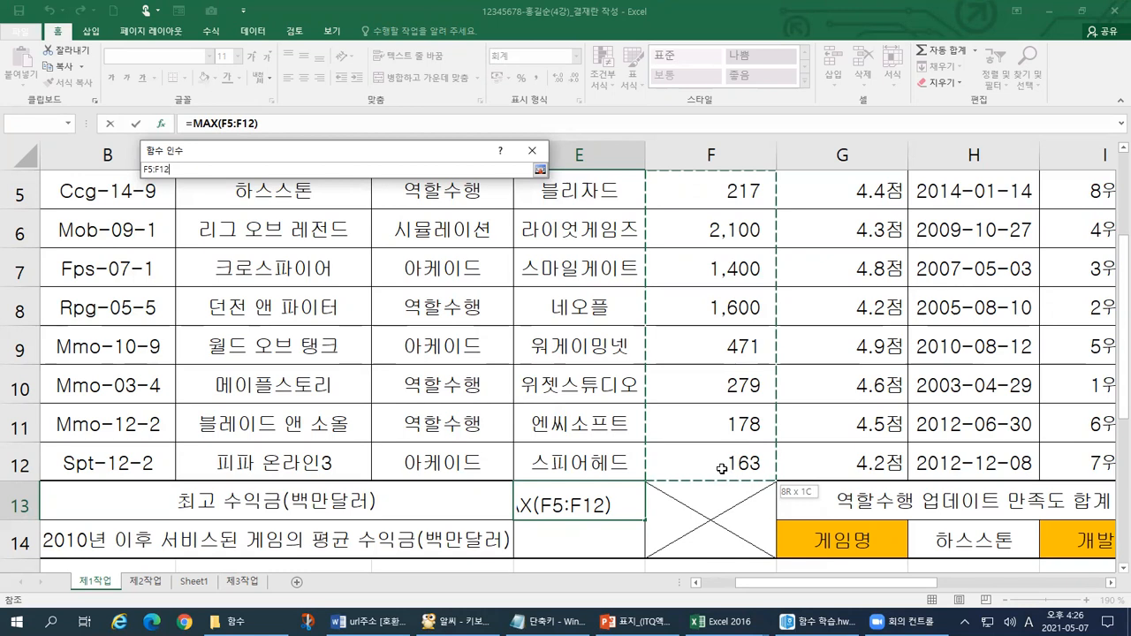
drag(722, 468, 722, 468)
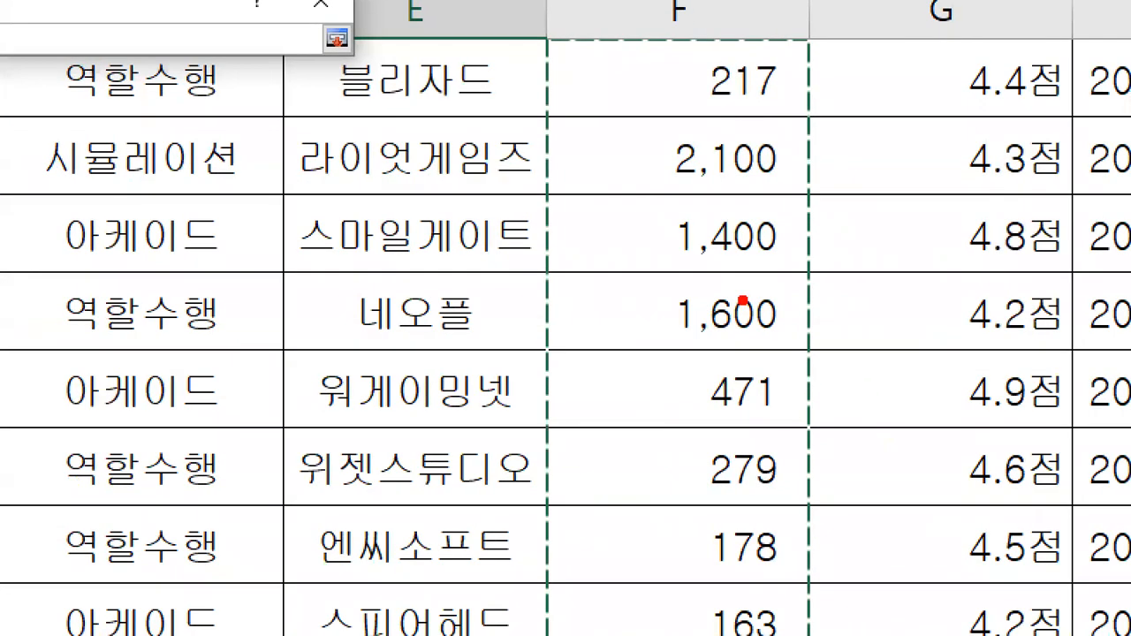
- Outline and hatch the selected F5:F12 values with hand-drawn strokes, and leave the drawing mode
drag(537, 38, 523, 635)
mouse_move(539, 18)
mouse_down()
mouse_move(818, 60)
mouse_move(850, 635)
mouse_up()
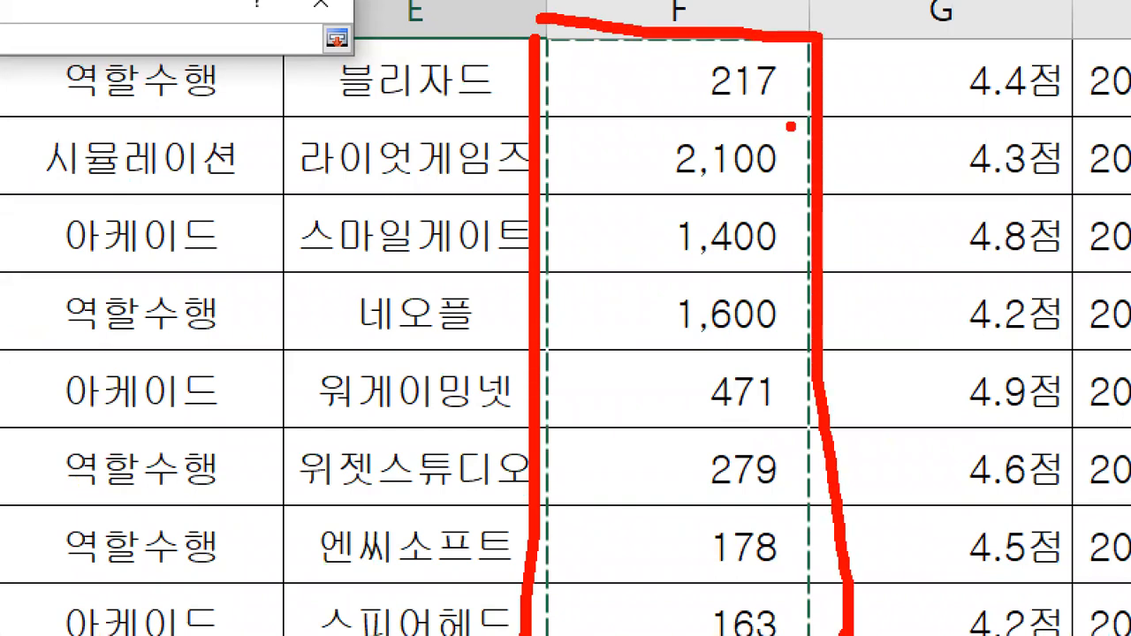
drag(698, 66, 555, 228)
drag(742, 104, 587, 340)
drag(724, 234, 579, 552)
drag(734, 431, 638, 614)
drag(764, 461, 670, 633)
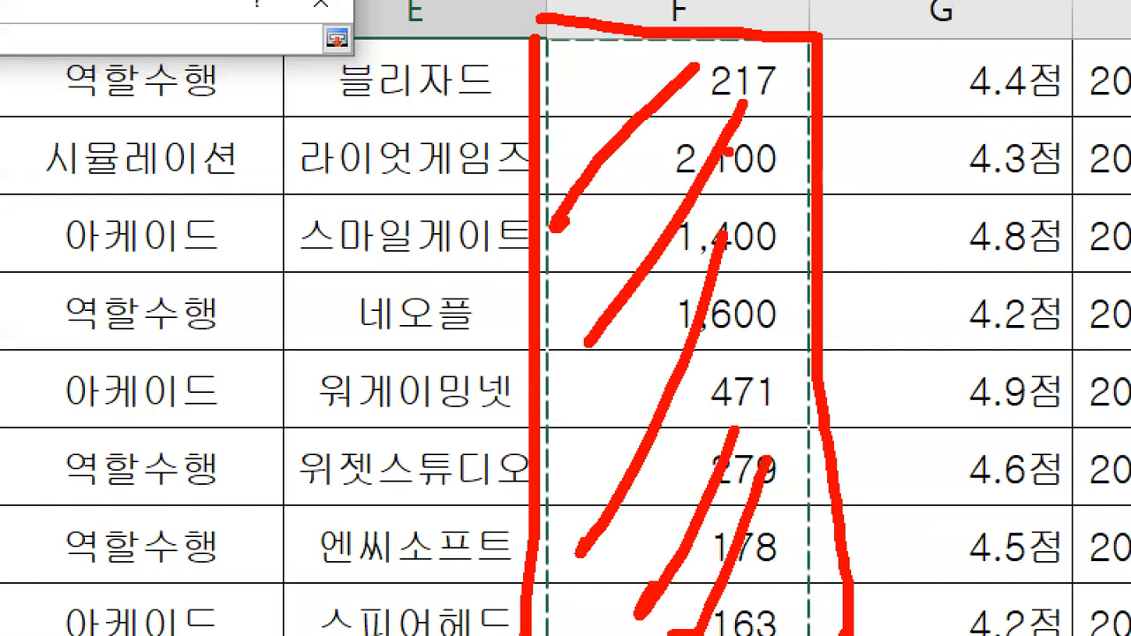
key(Escape)
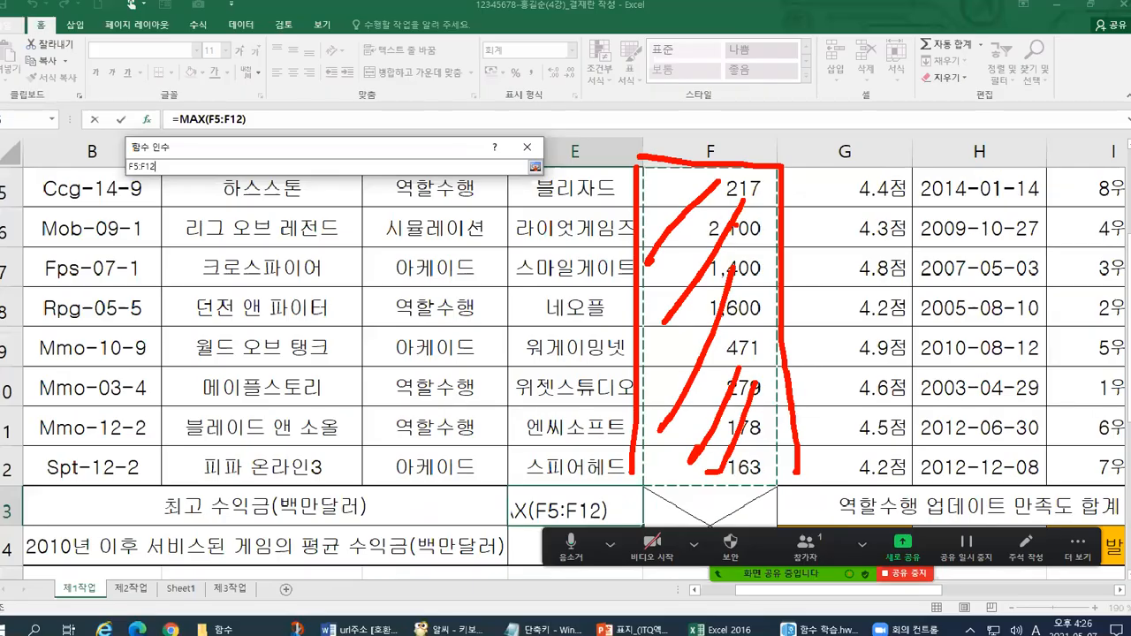
text(+)
click(749, 293)
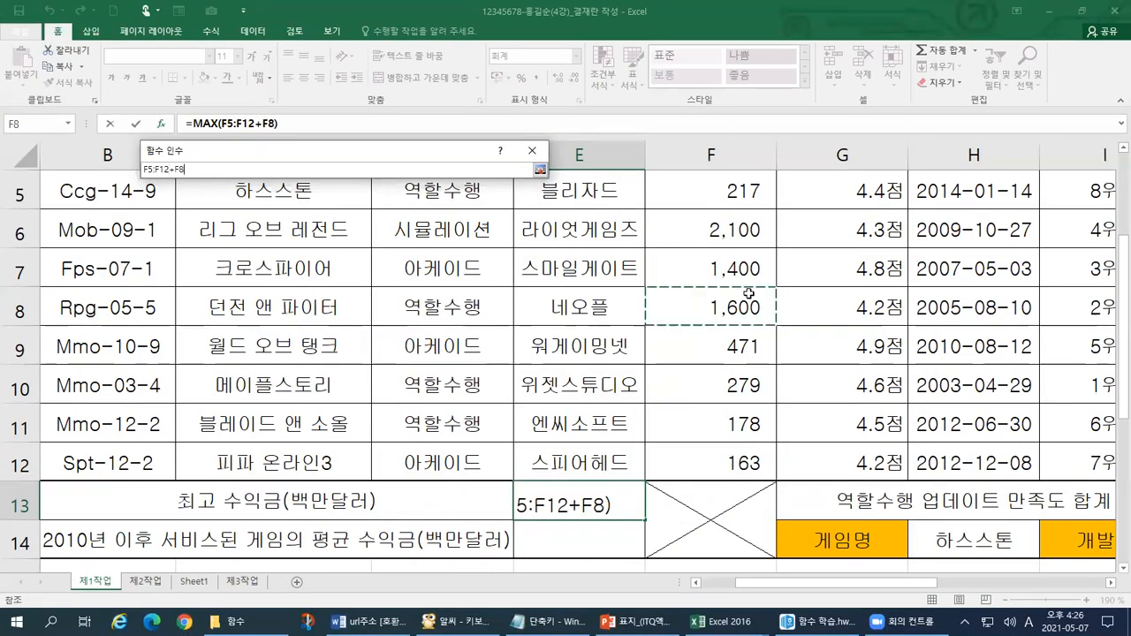
key(BackSpace)
key(BackSpace)
key(BackSpace)
key(BackSpace)
key(BackSpace)
key(BackSpace)
key(BackSpace)
key(BackSpace)
key(BackSpace)
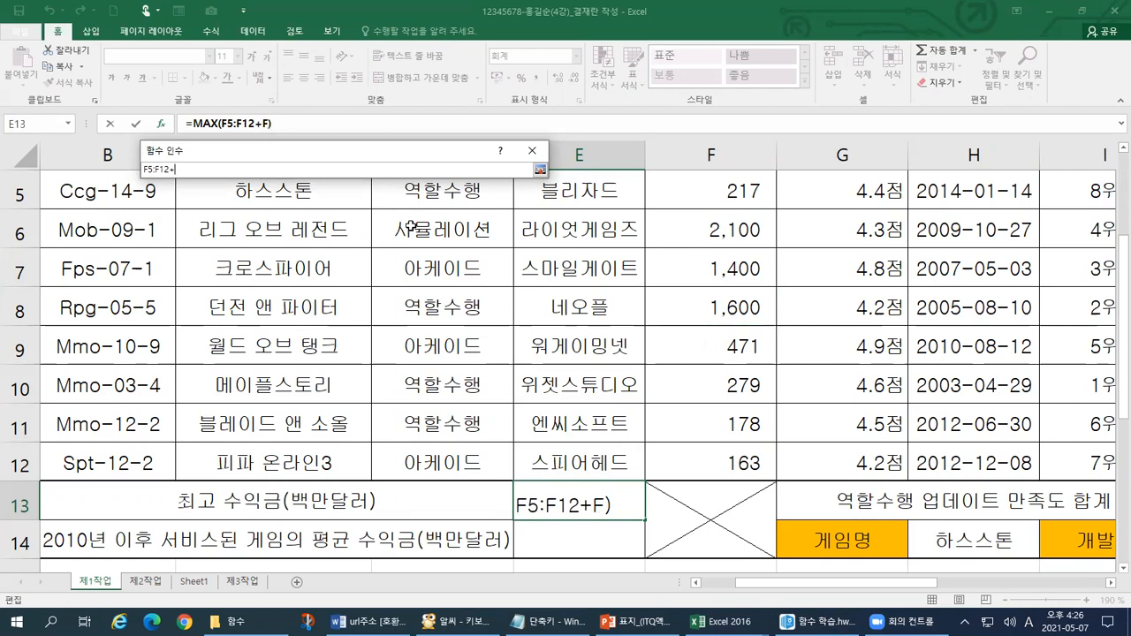
key(Escape)
key(Escape)
- Select the 수익금 values F5:F12 and examine the range together with its column header
click(693, 196)
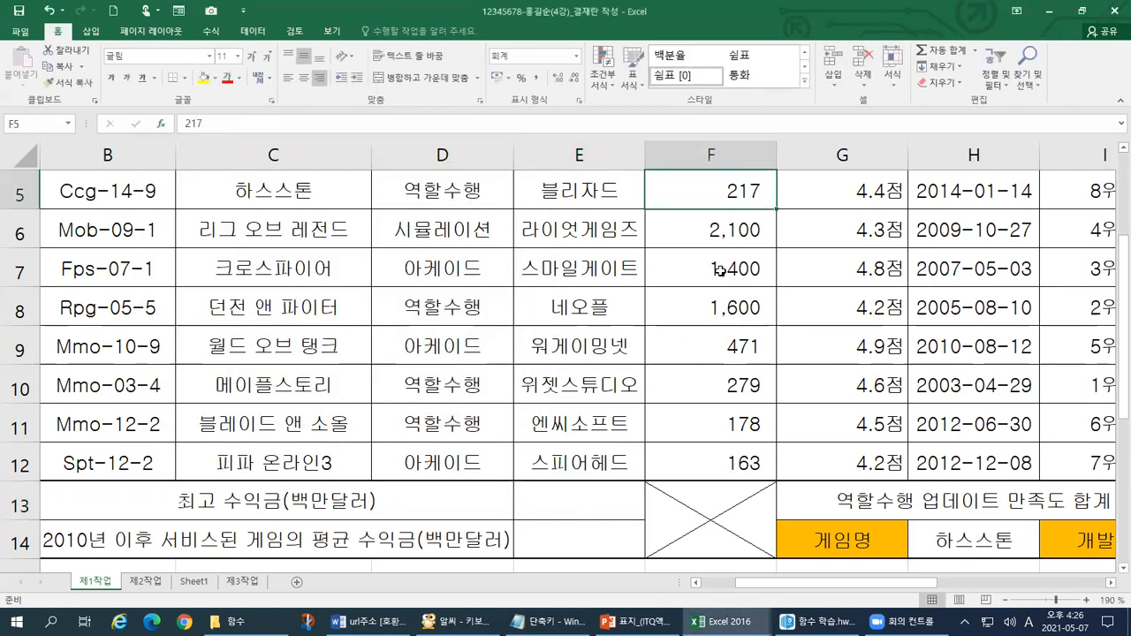
scroll(707, 218, up, 1)
scroll(703, 335, down, 3)
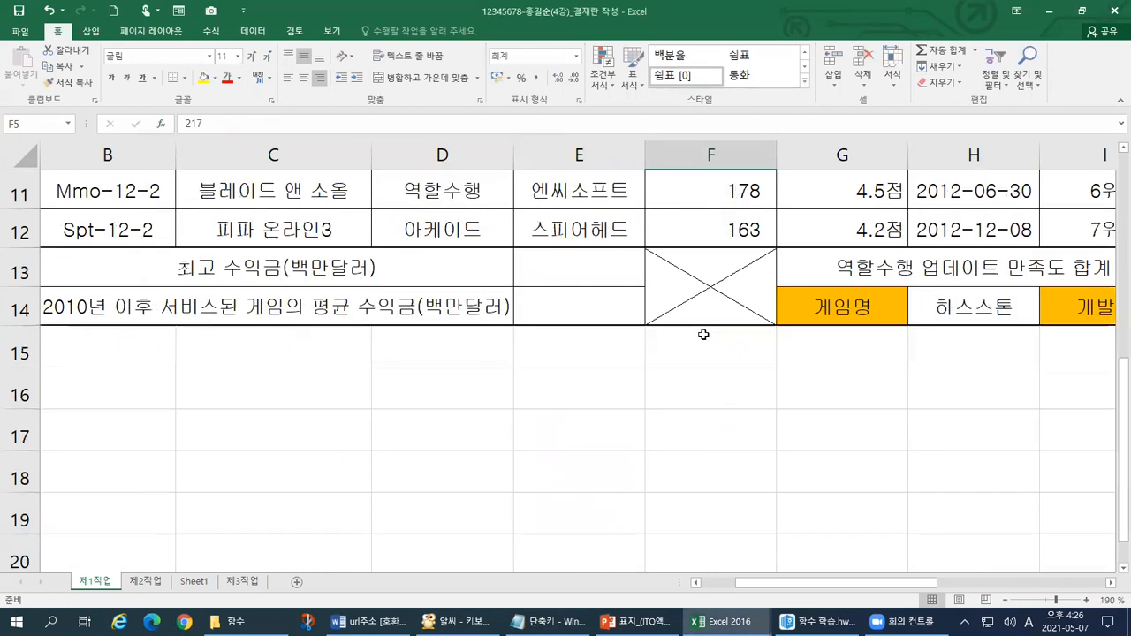
shift+click(722, 225)
scroll(724, 323, up, 1)
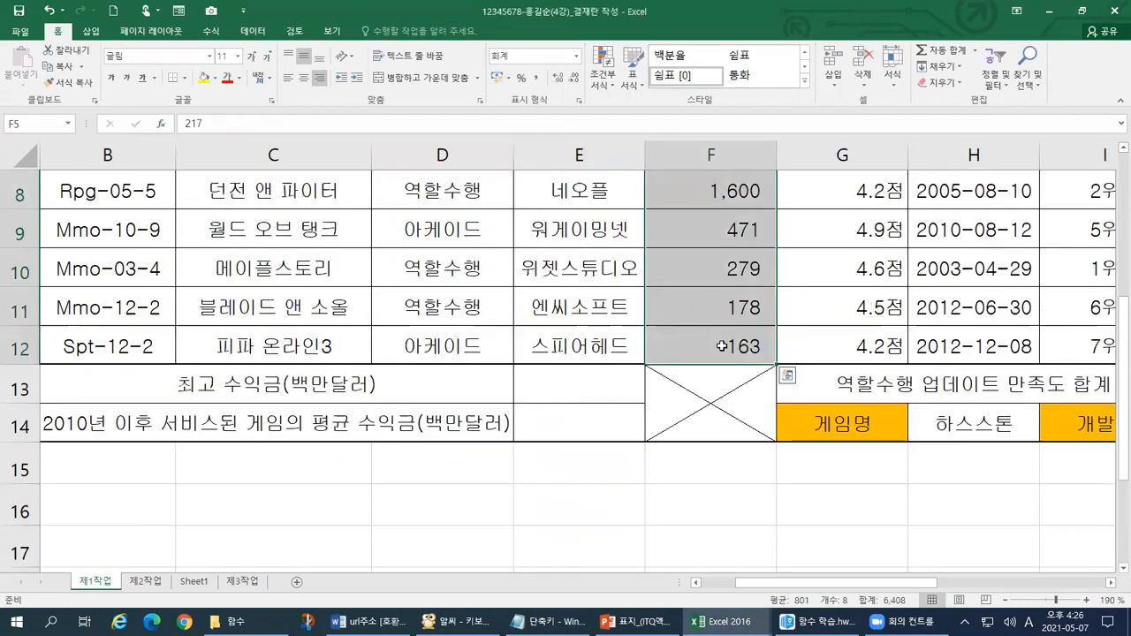
scroll(722, 345, up, 1)
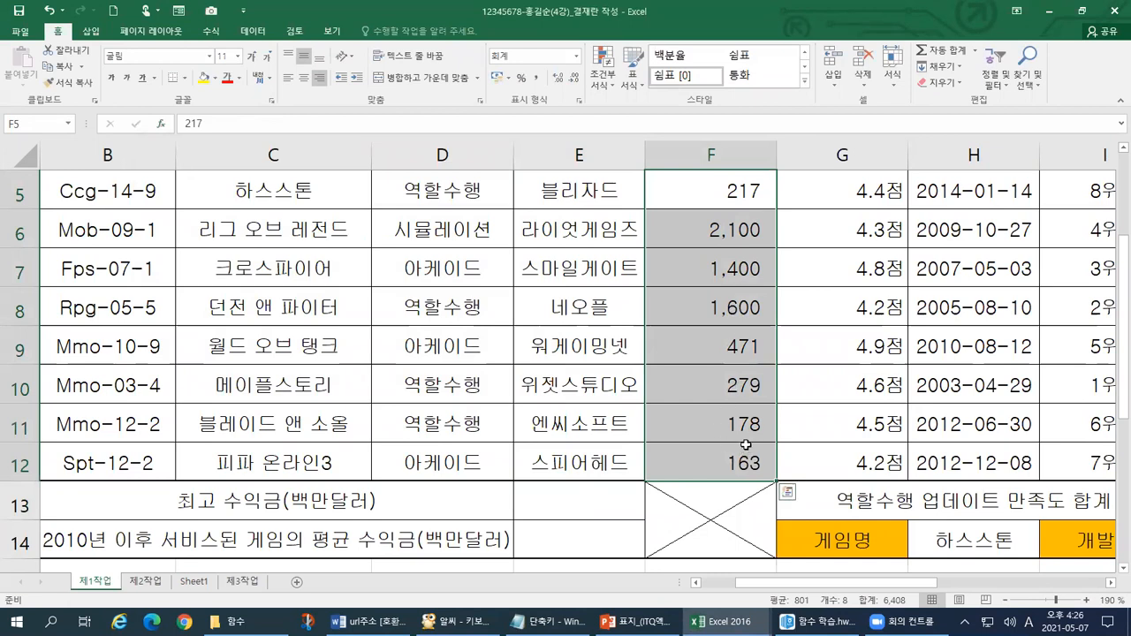
scroll(748, 437, up, 1)
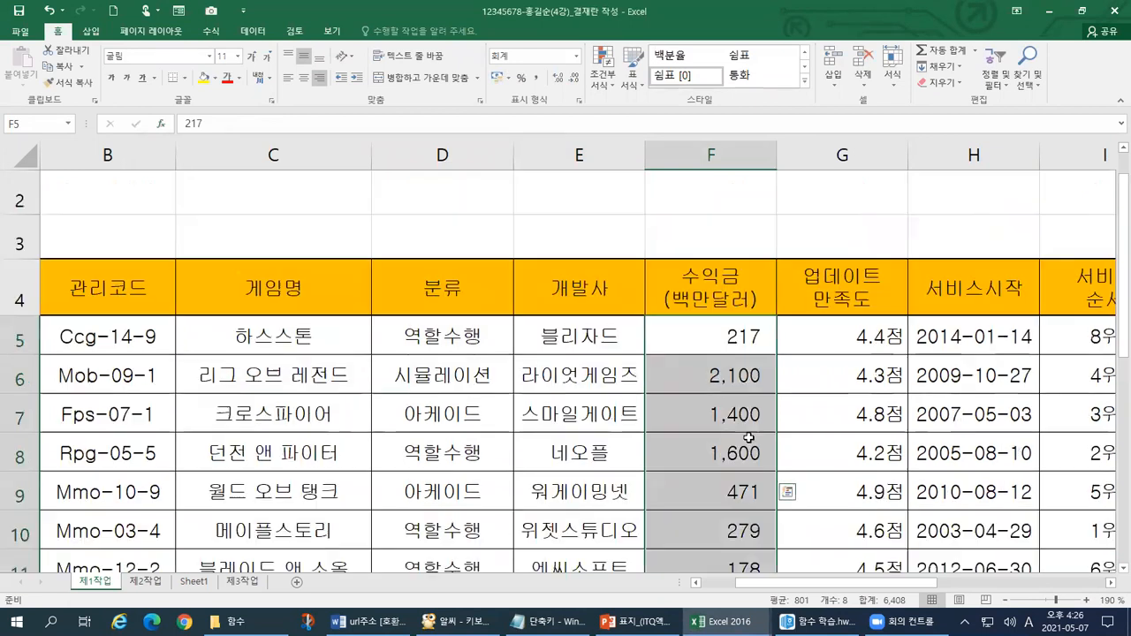
scroll(749, 437, down, 2)
scroll(748, 437, up, 2)
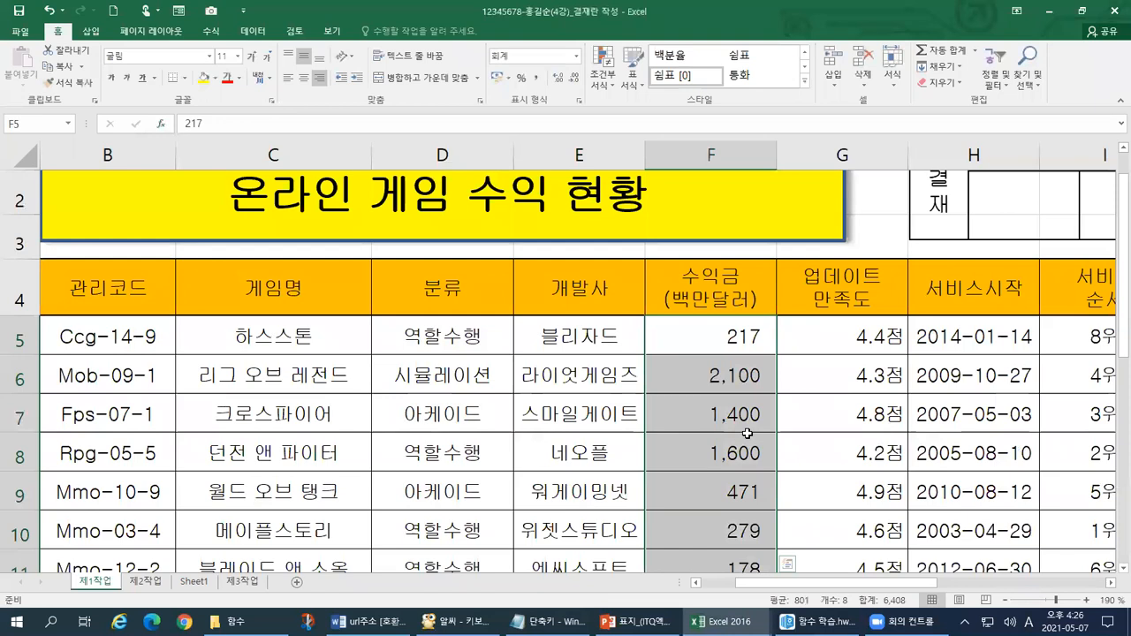
scroll(742, 424, down, 1)
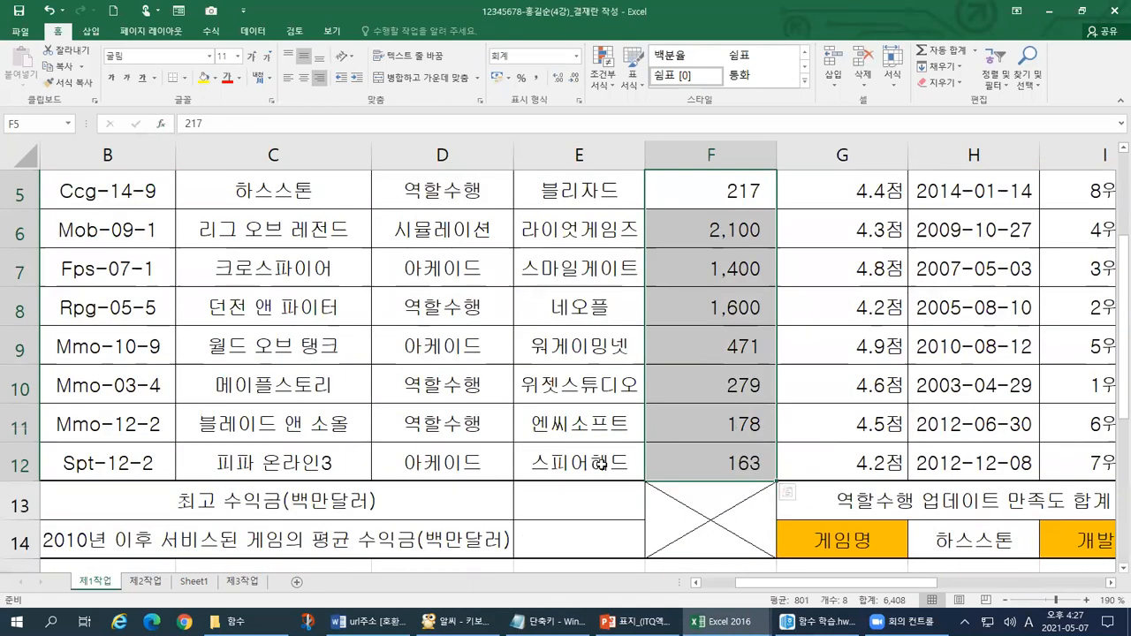
- Insert the MAX function into E13 through the 함수 마법사 and open its Number1 argument for input
click(529, 502)
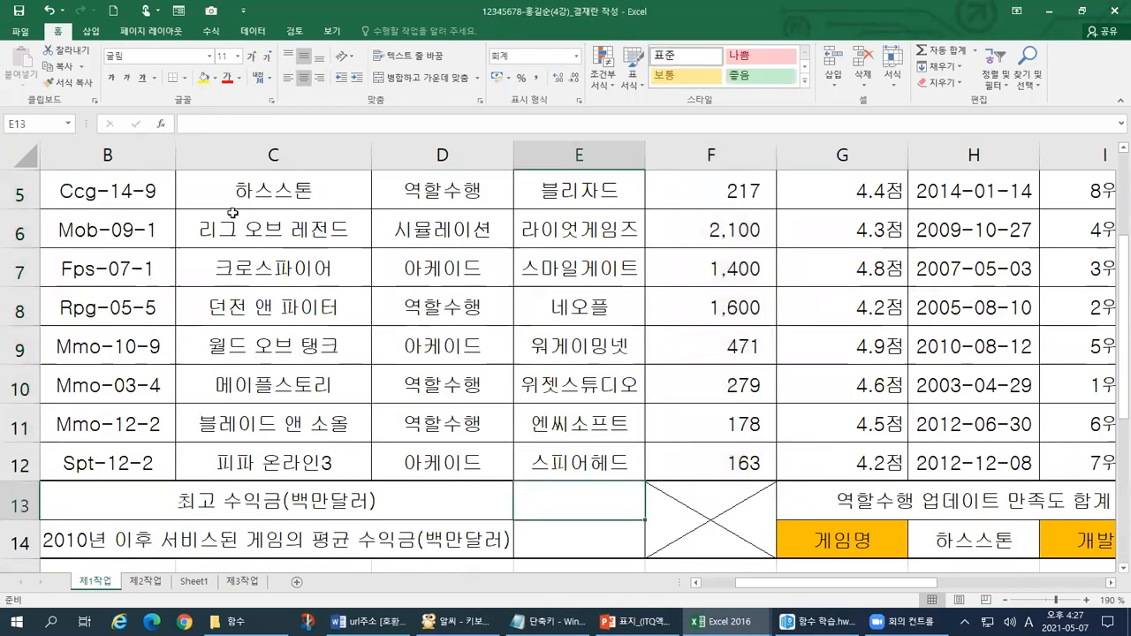
click(162, 126)
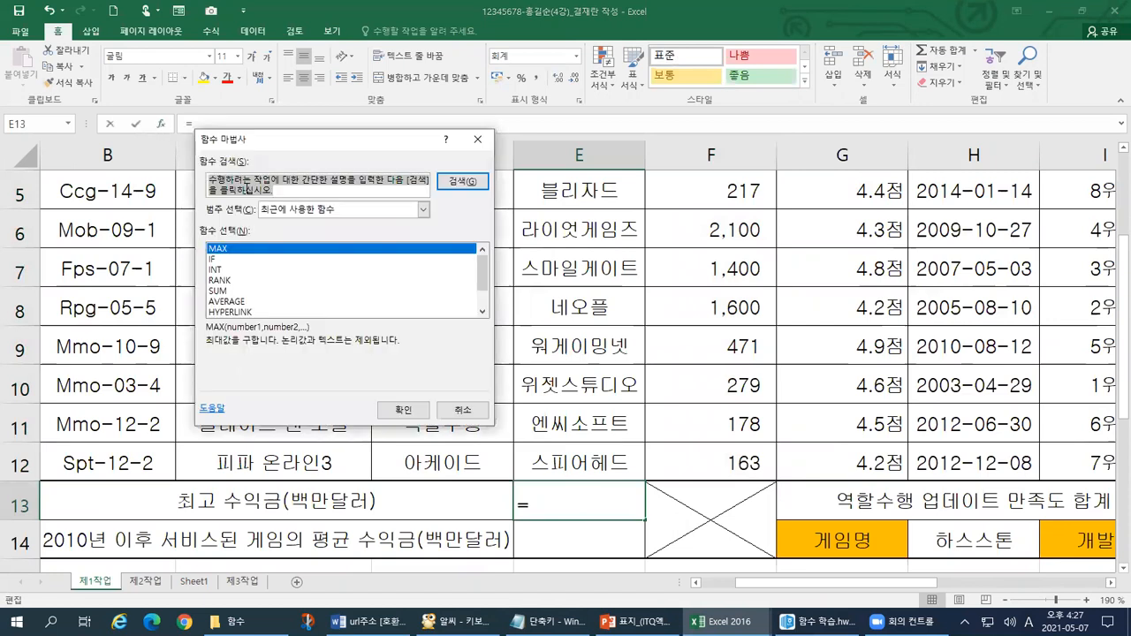
click(394, 409)
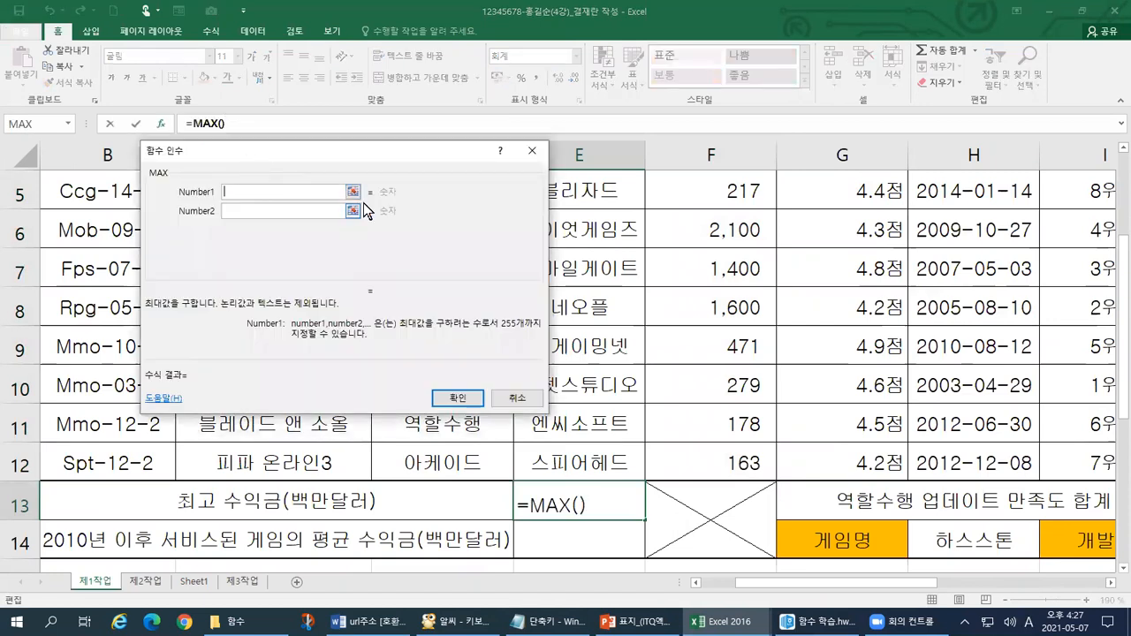
click(352, 193)
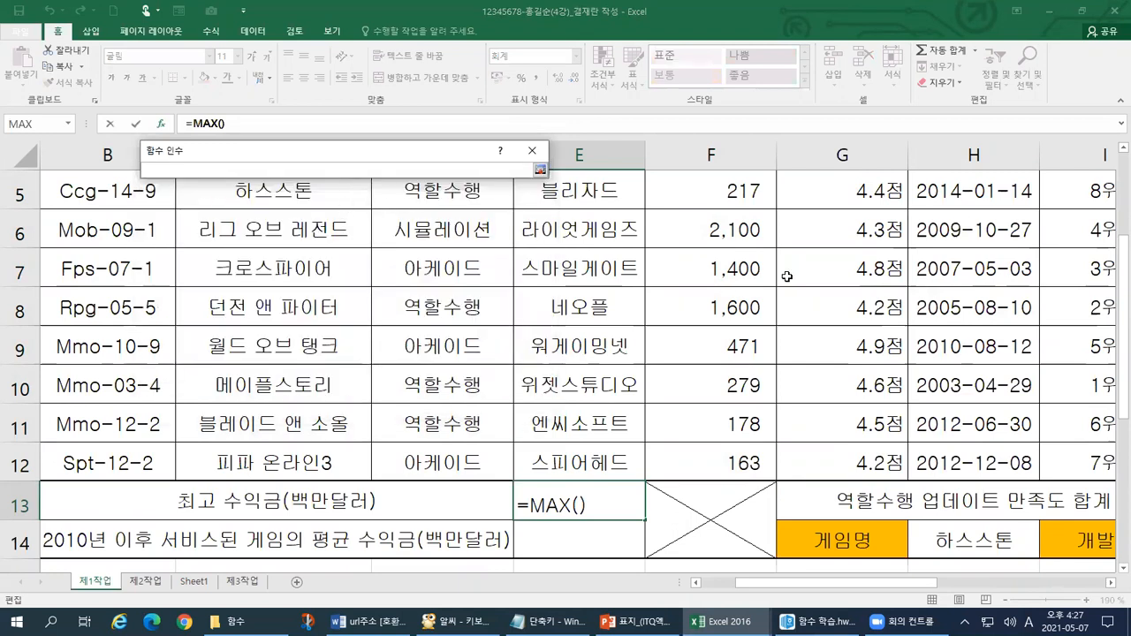
- Enter the range name 수익금 as MAX's Number1 argument, and cancel the function entry
text(TND)
key(BackSpace)
key(BackSpace)
key(BackSpace)
key(Hangul)
text(수익금)
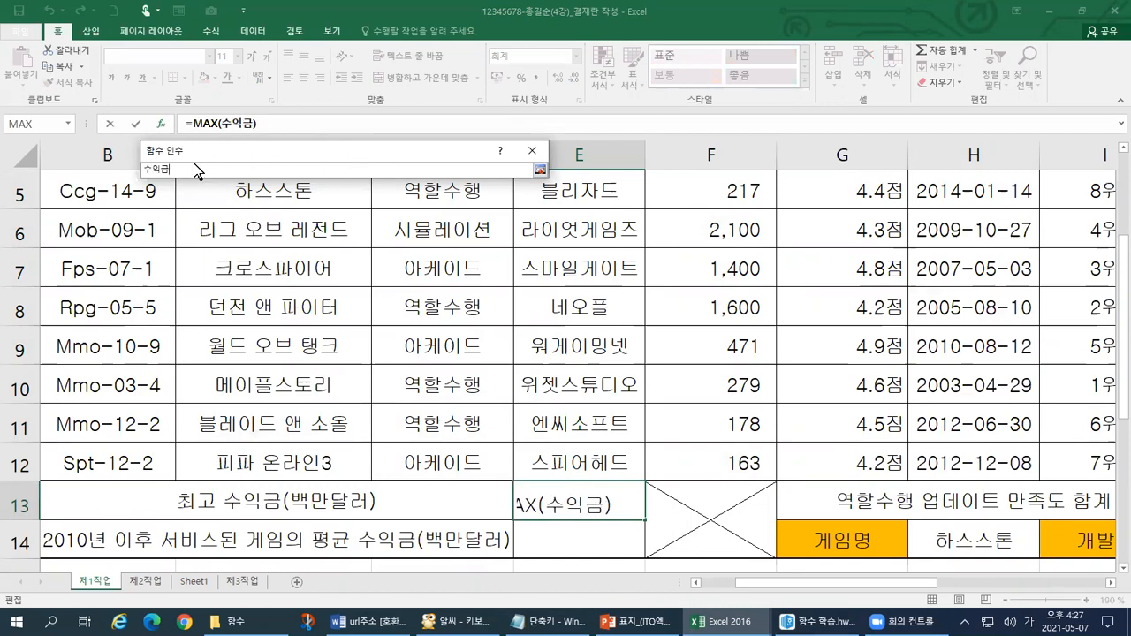
click(540, 169)
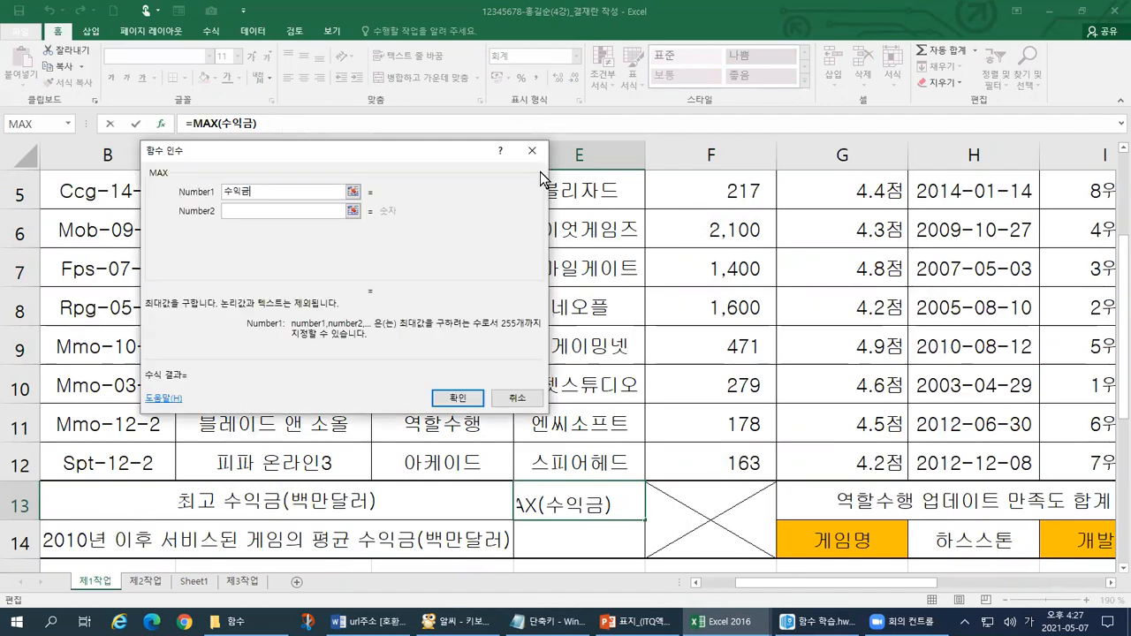
click(517, 398)
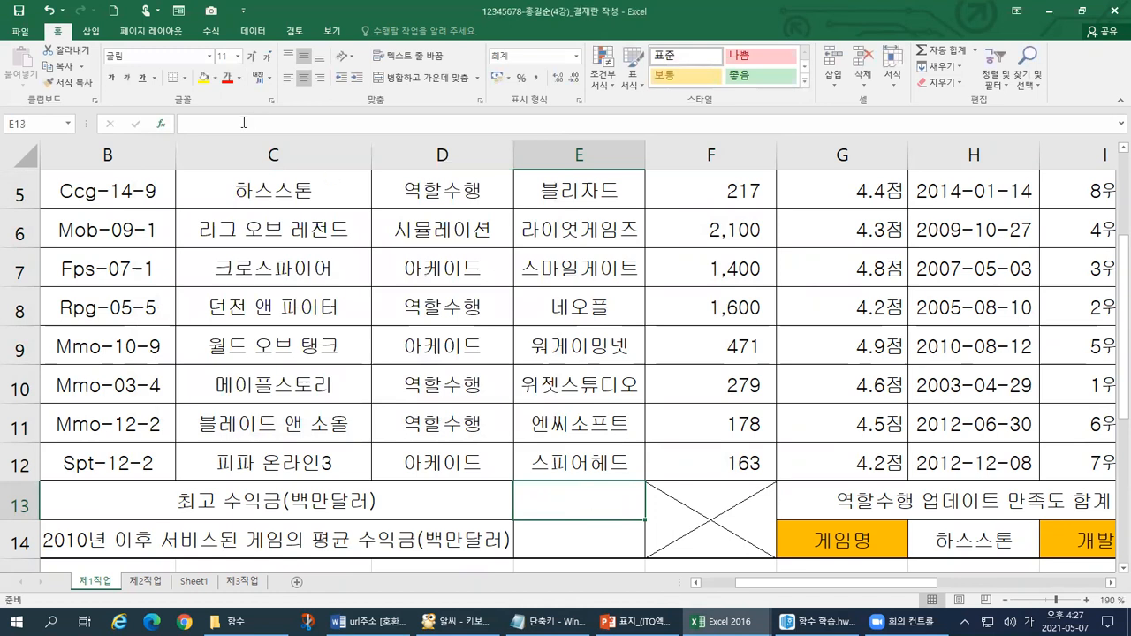
- Insert MAX into E13 through the 함수 마법사 and enter 수익금 as its Number1 argument
double_click(579, 491)
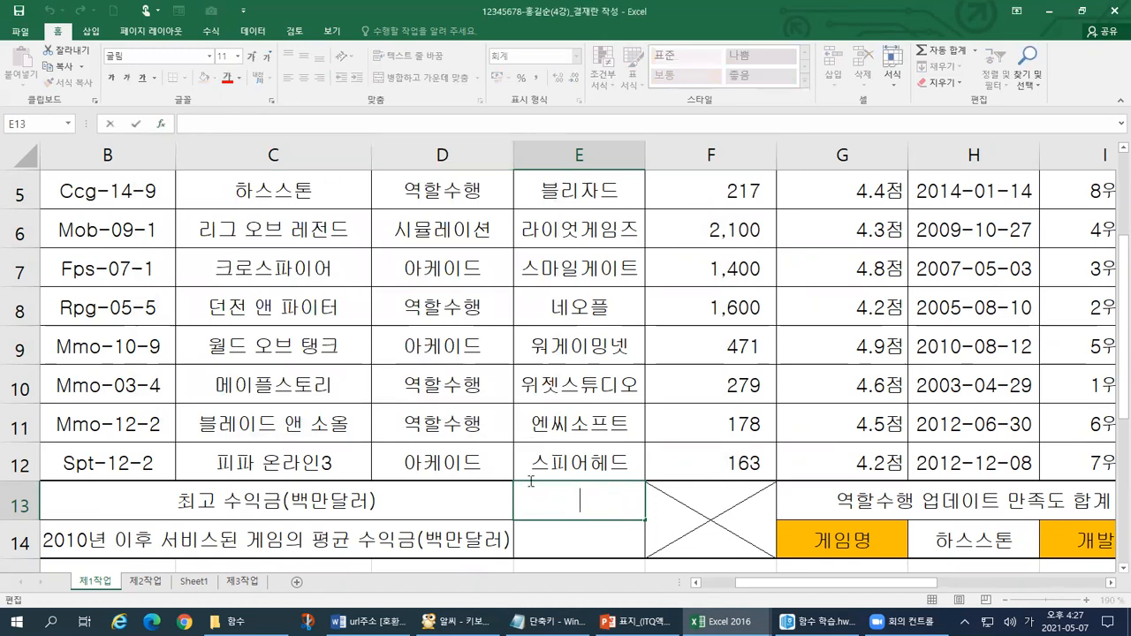
click(742, 504)
click(594, 495)
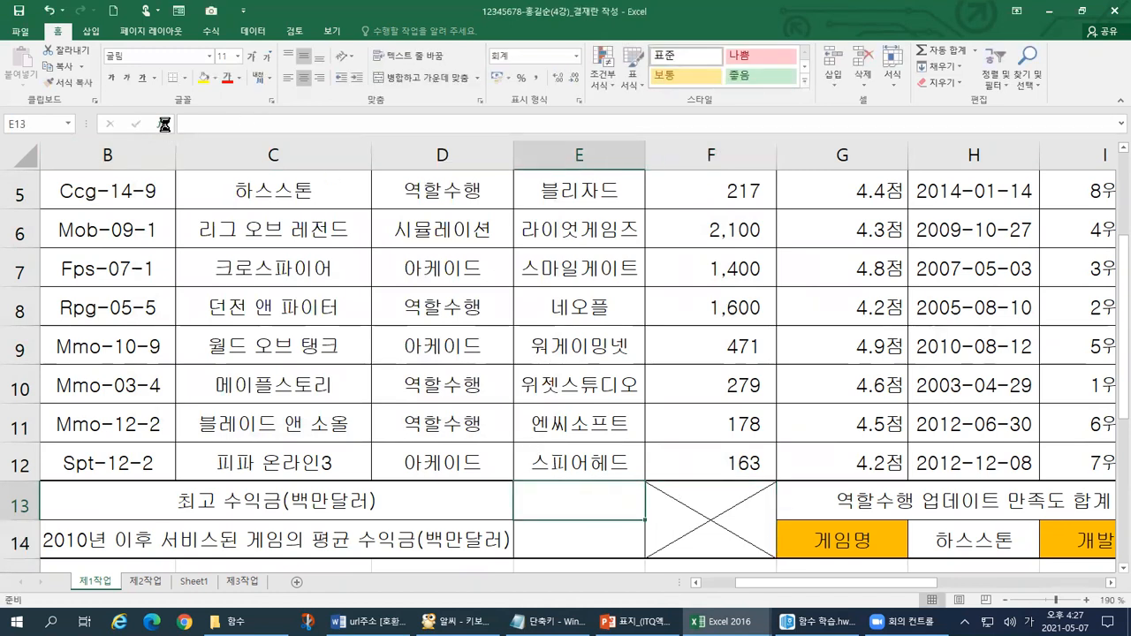
click(161, 123)
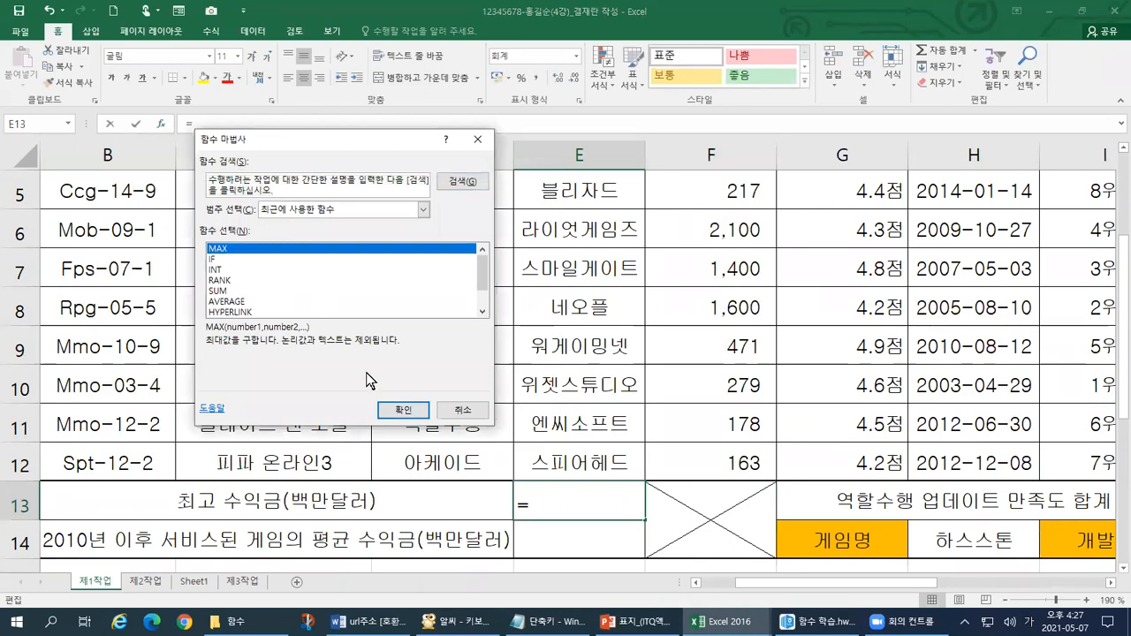
click(381, 409)
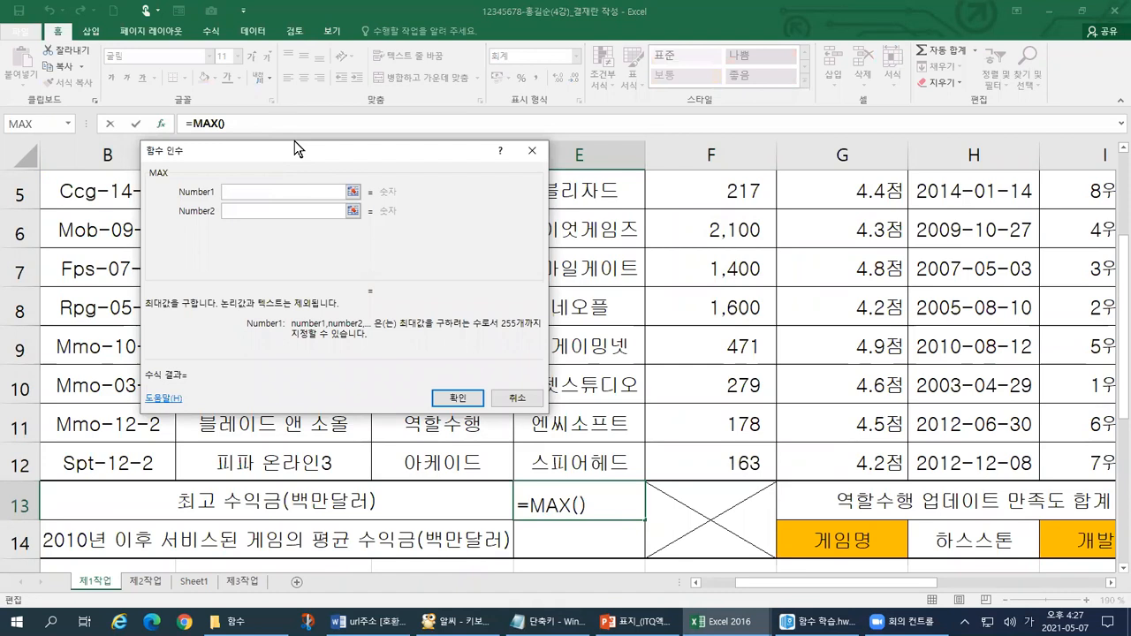
text(수익금)
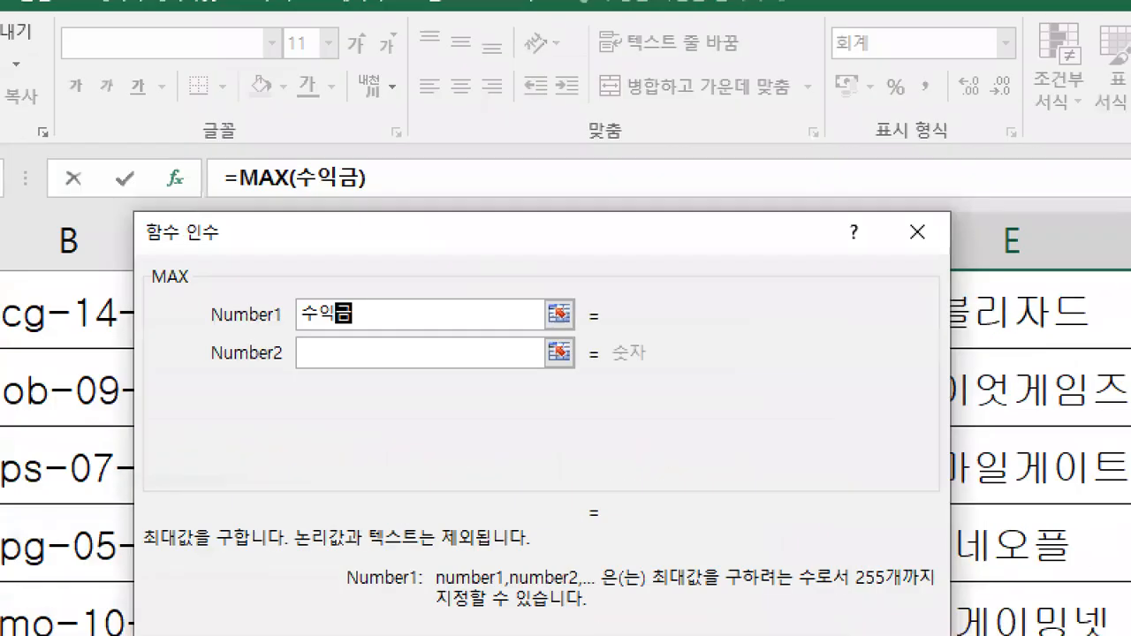
- Confirm the MAX function in E13 with 수익금 as its Number1 argument
mouse_move(359, 365)
mouse_down()
mouse_move(176, 150)
mouse_move(367, 102)
mouse_move(422, 327)
mouse_move(287, 355)
mouse_up()
drag(186, 198, 353, 206)
mouse_move(306, 148)
mouse_down()
mouse_move(317, 157)
mouse_move(335, 139)
mouse_up()
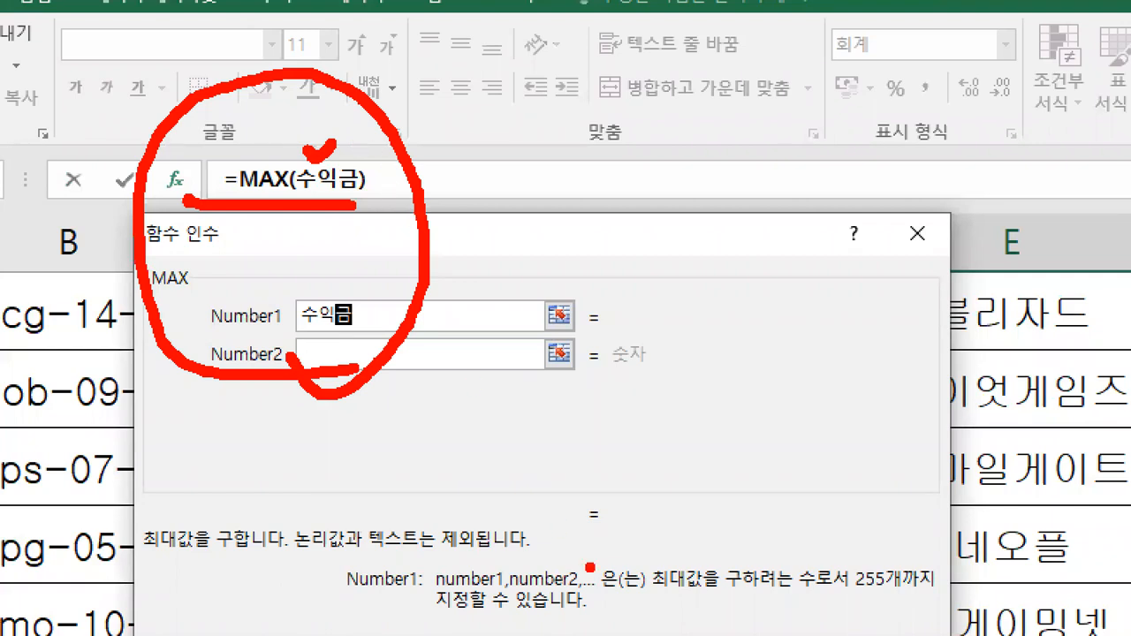
key(Escape)
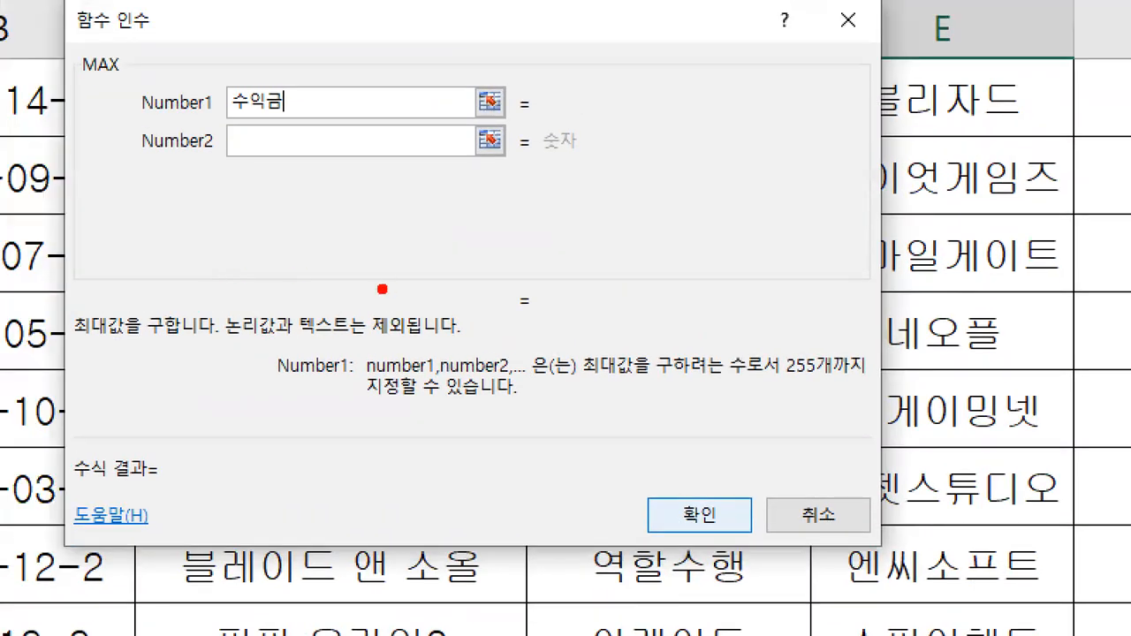
drag(198, 172, 274, 208)
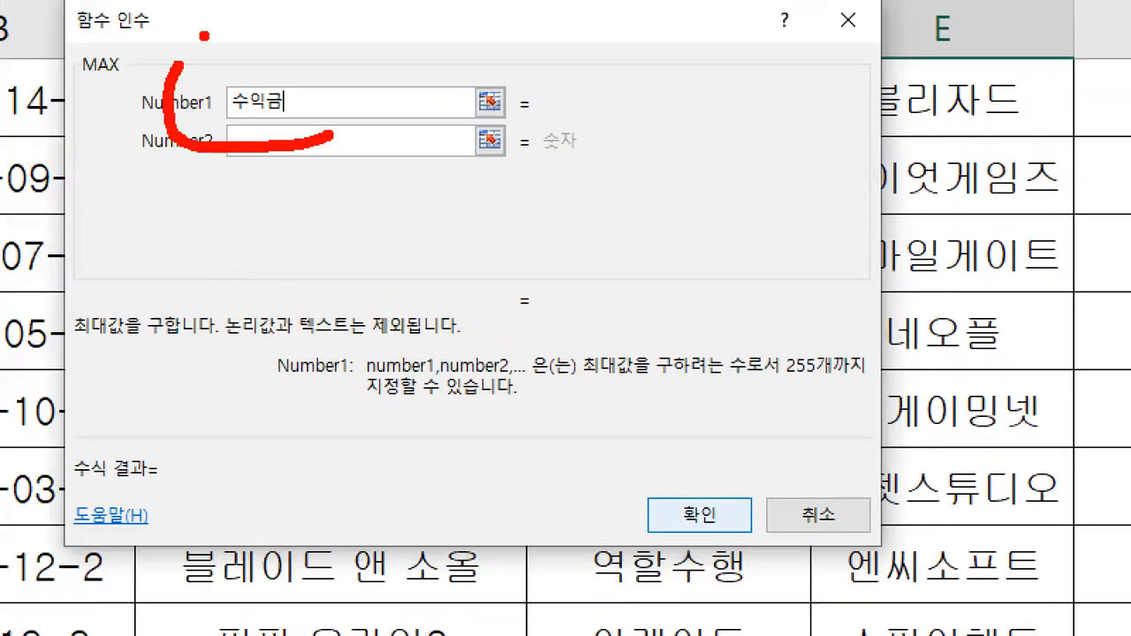
drag(285, 27, 256, 172)
mouse_move(735, 570)
mouse_down()
mouse_move(576, 463)
mouse_move(731, 581)
mouse_move(719, 599)
mouse_up()
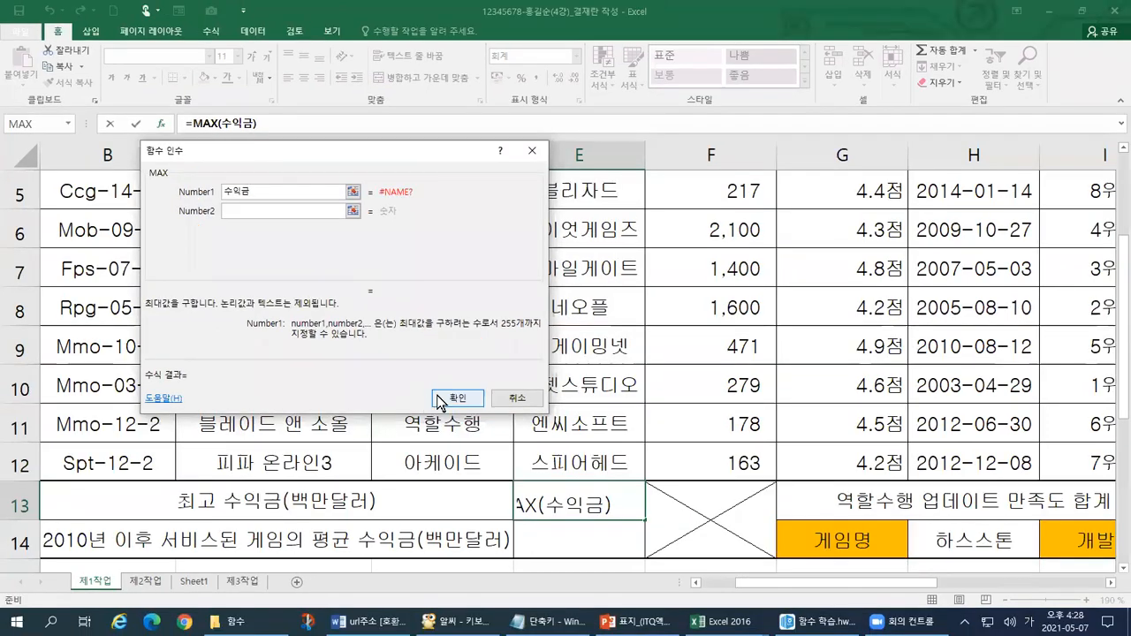
click(666, 517)
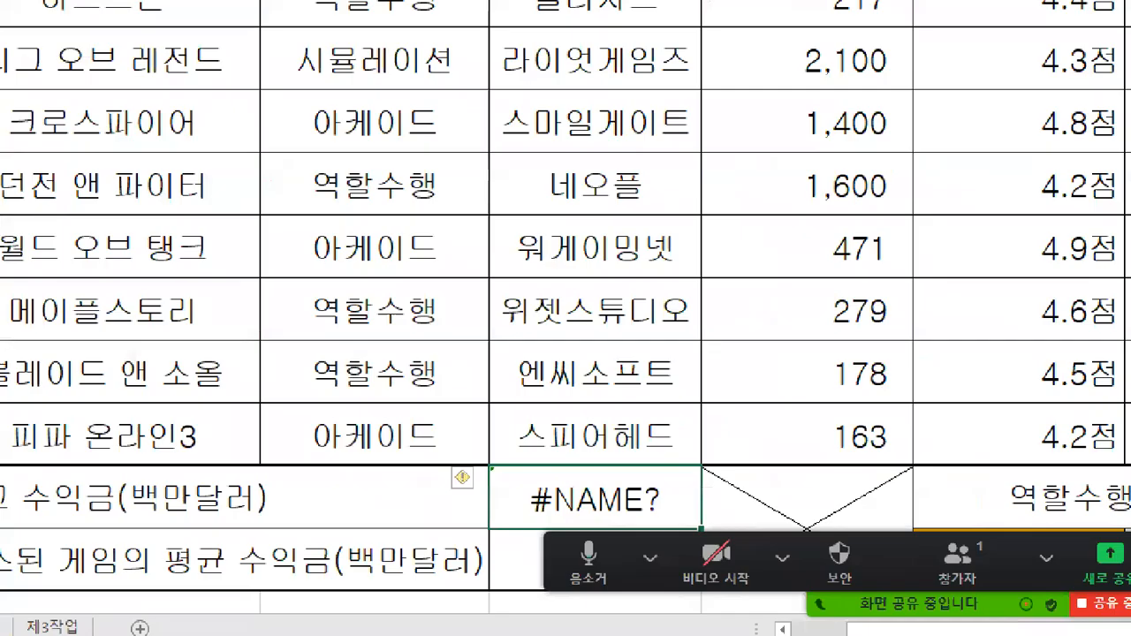
- Select the 수익금 values F5:F12 to check the range's name, and return to the MAX formula in E13
drag(486, 446, 519, 451)
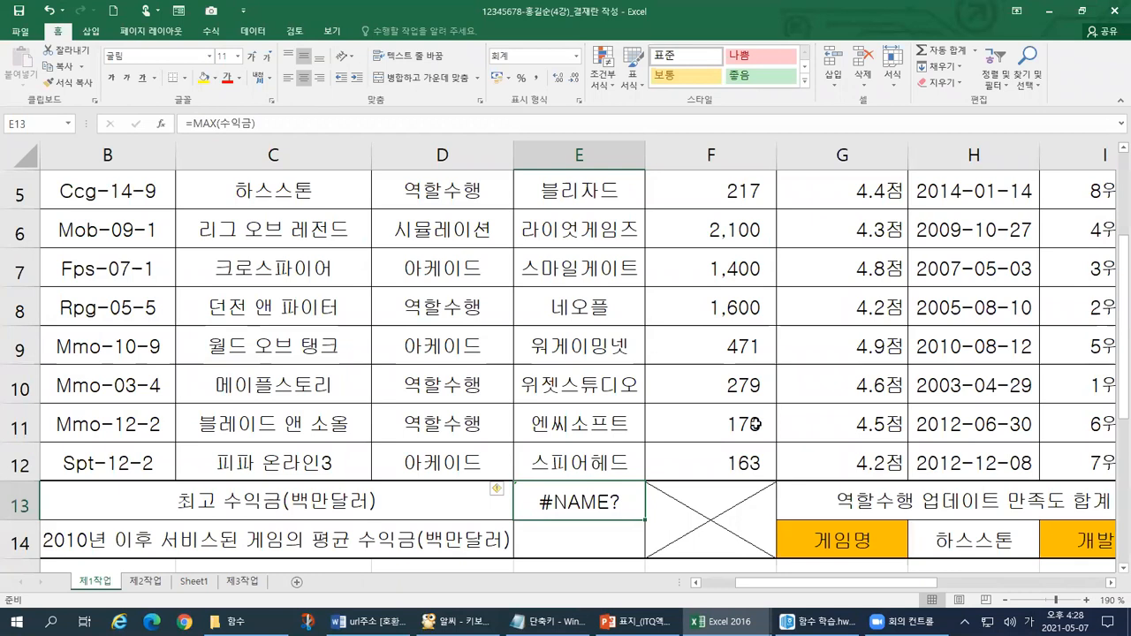
drag(727, 463, 703, 199)
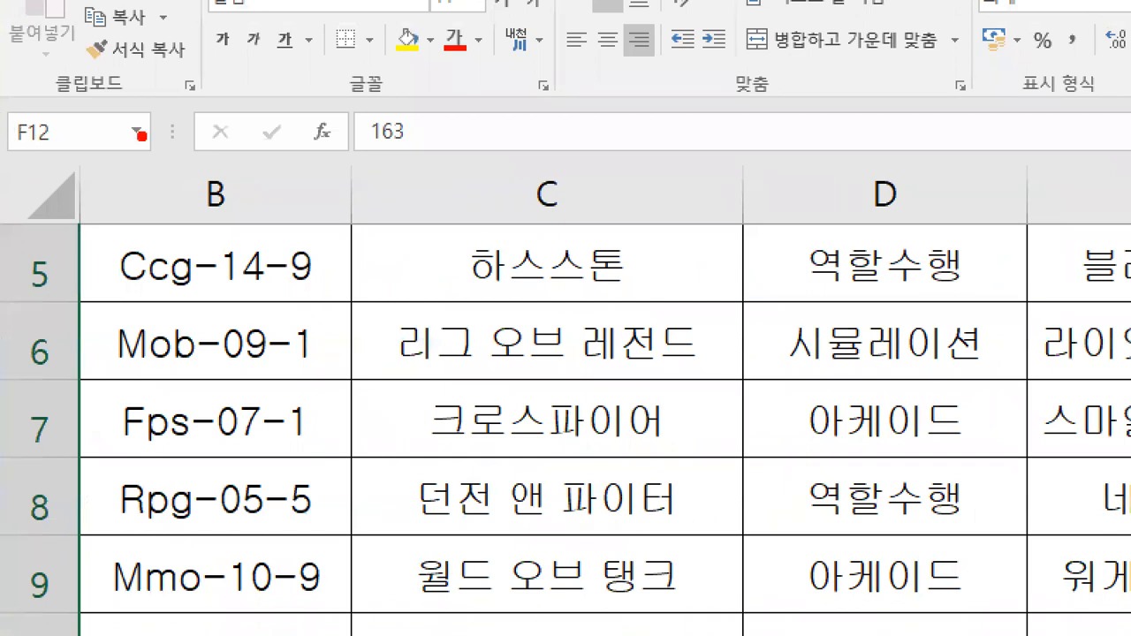
drag(4, 198, 604, 152)
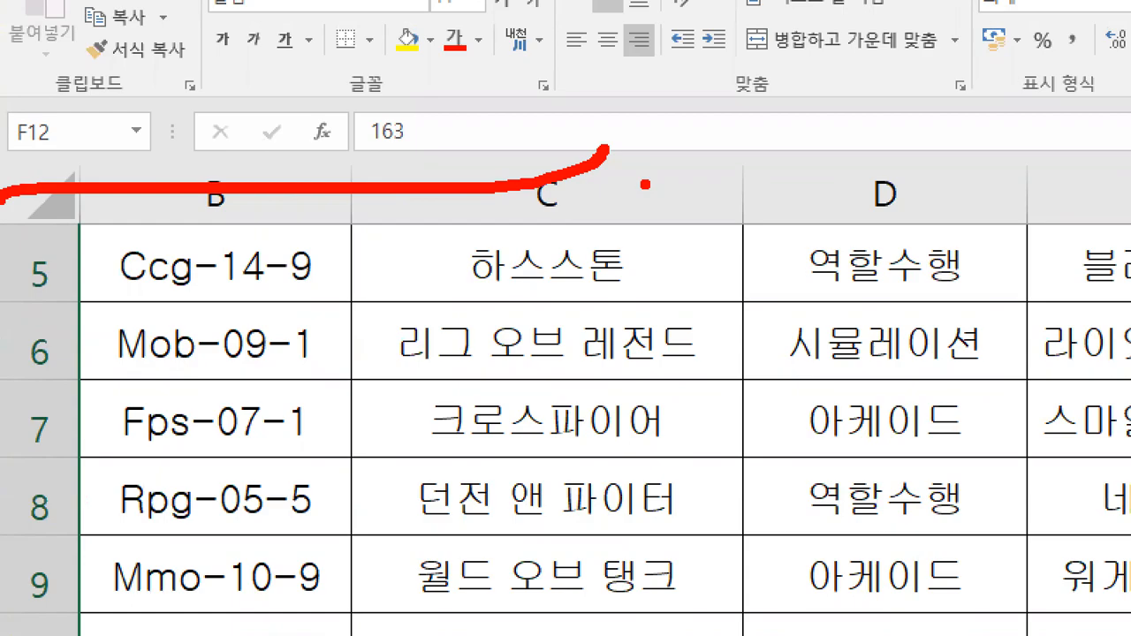
key(Escape)
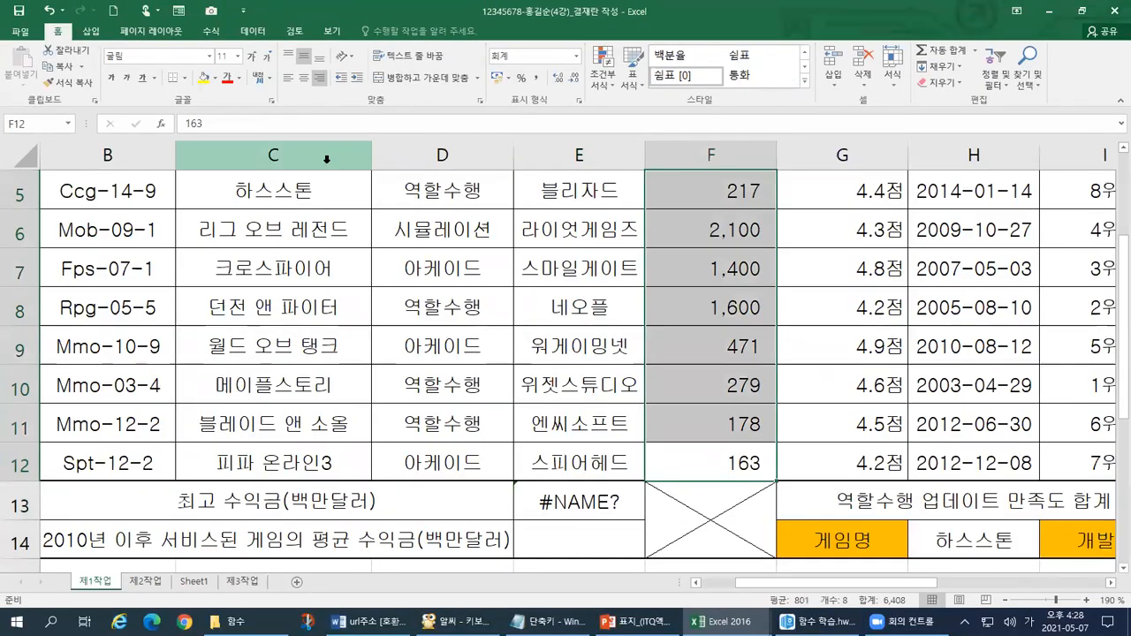
click(328, 154)
click(687, 452)
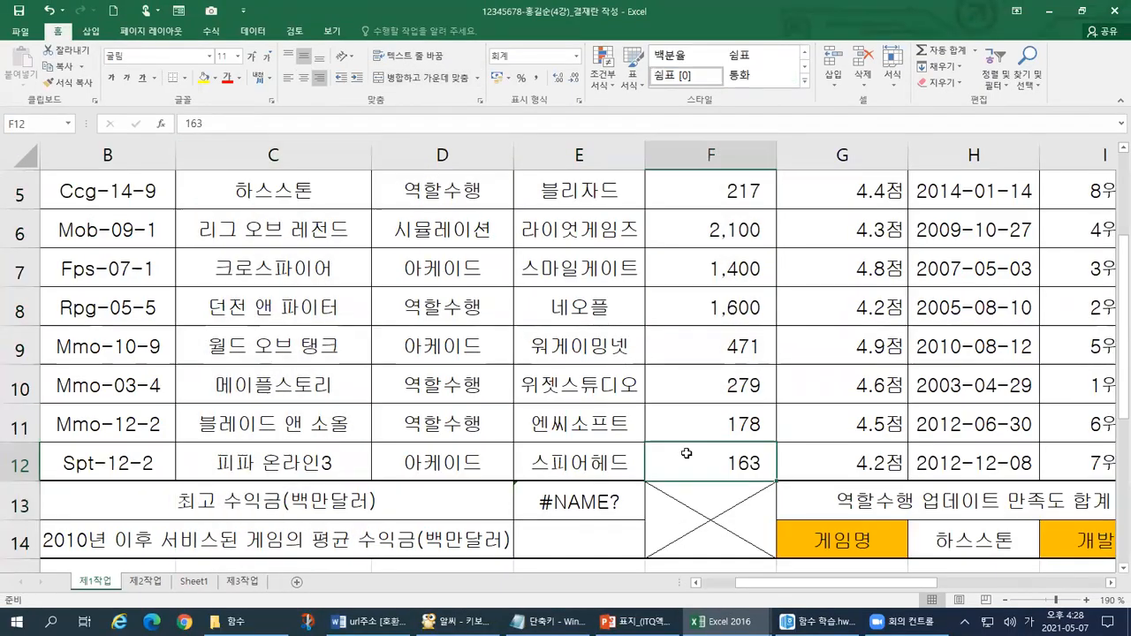
click(613, 503)
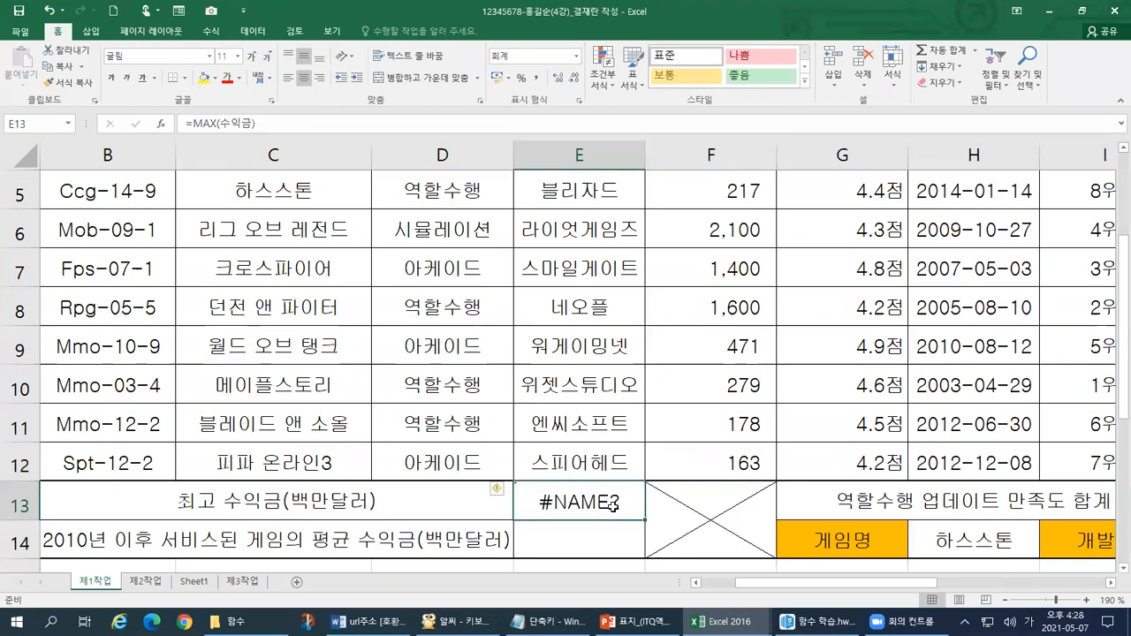
- Select the 수익금 values from F12 up to F5 and open the range's name for editing
drag(760, 457, 707, 204)
scroll(688, 281, up, 1)
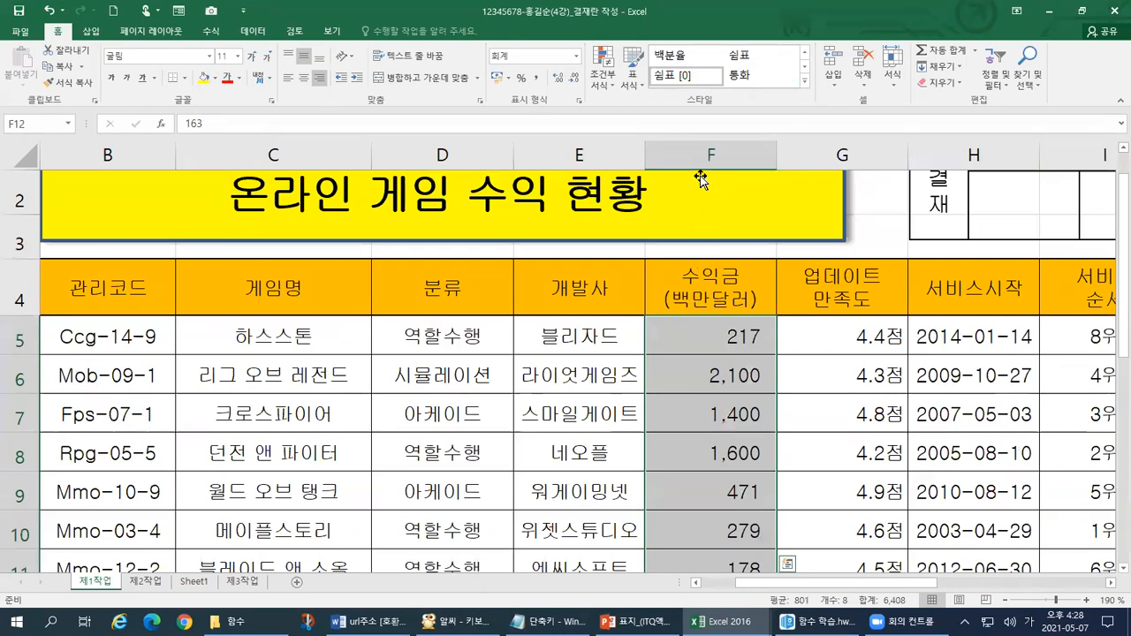
scroll(707, 336, down, 2)
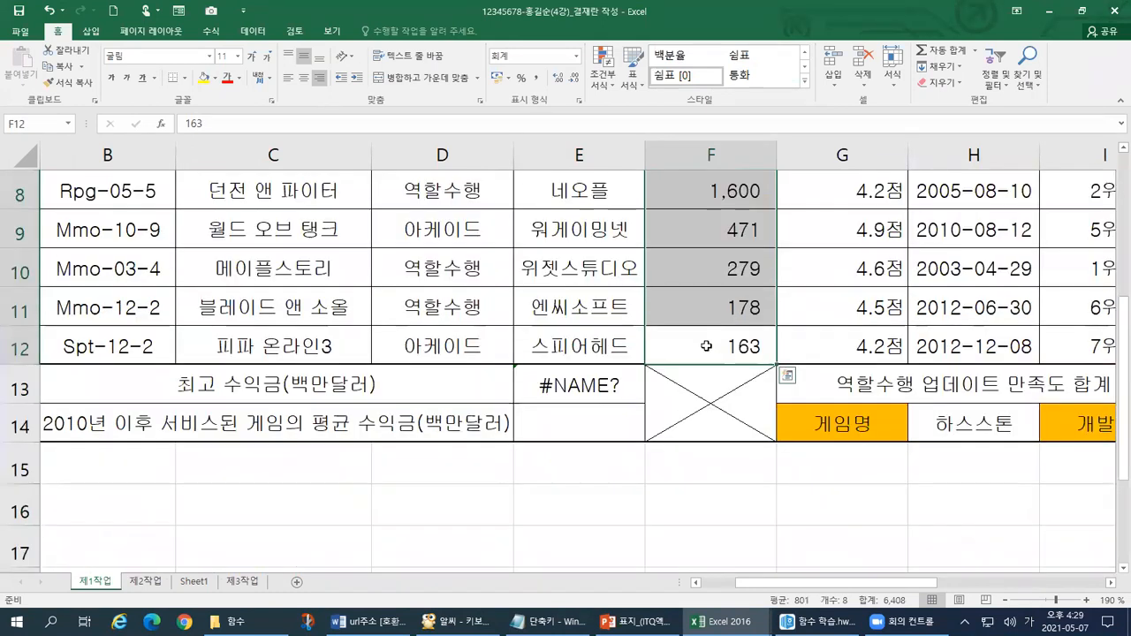
scroll(705, 341, down, 1)
scroll(704, 340, up, 2)
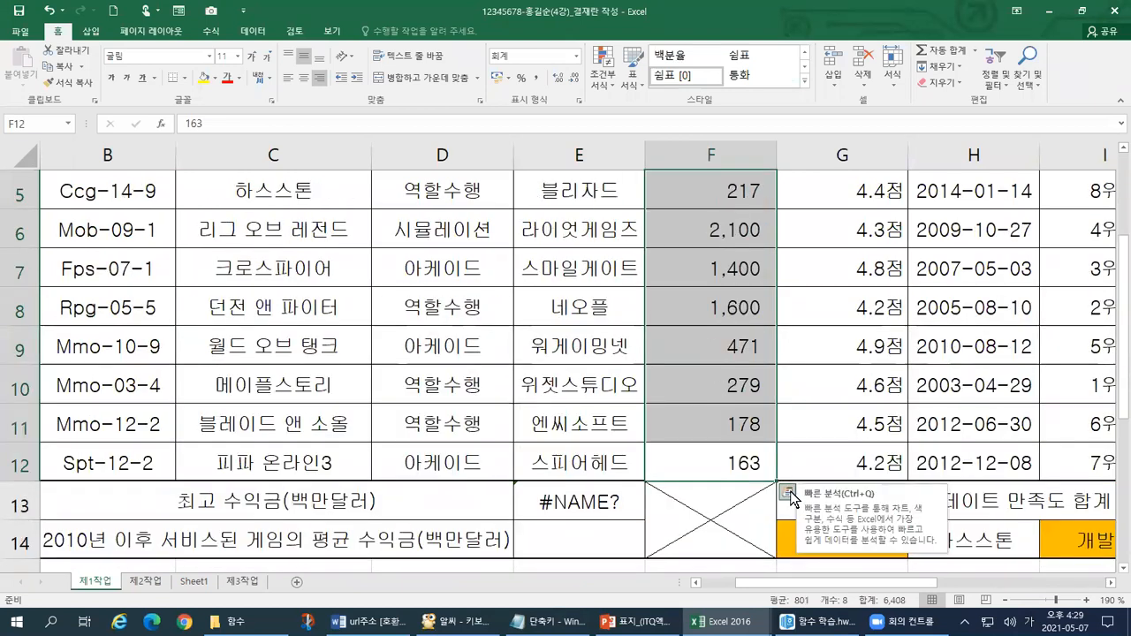
click(39, 124)
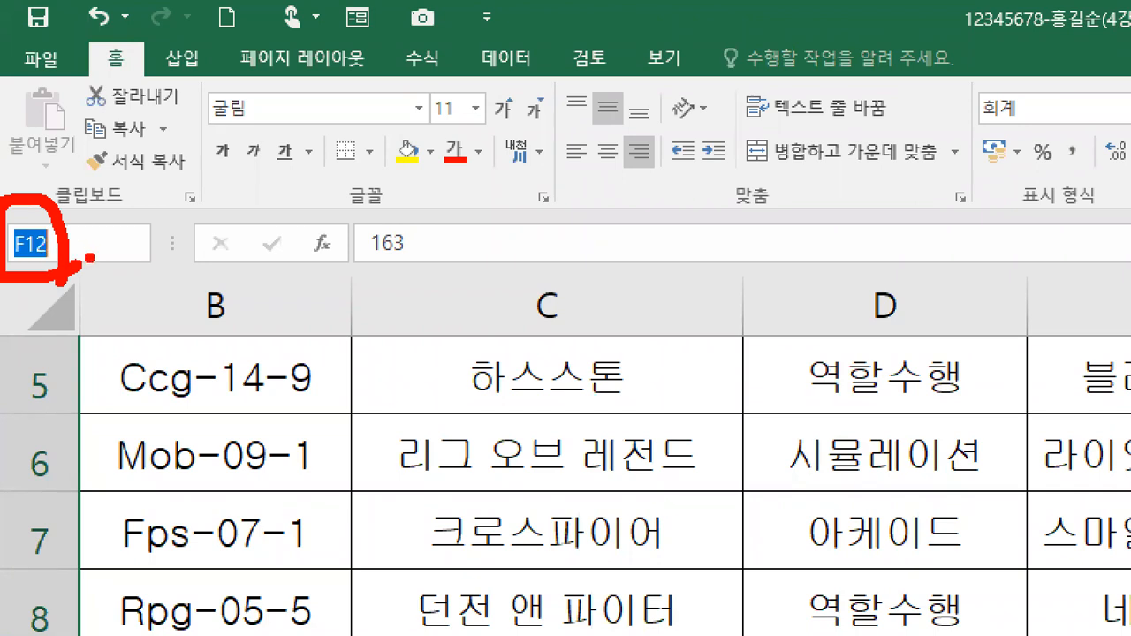
drag(148, 303, 215, 304)
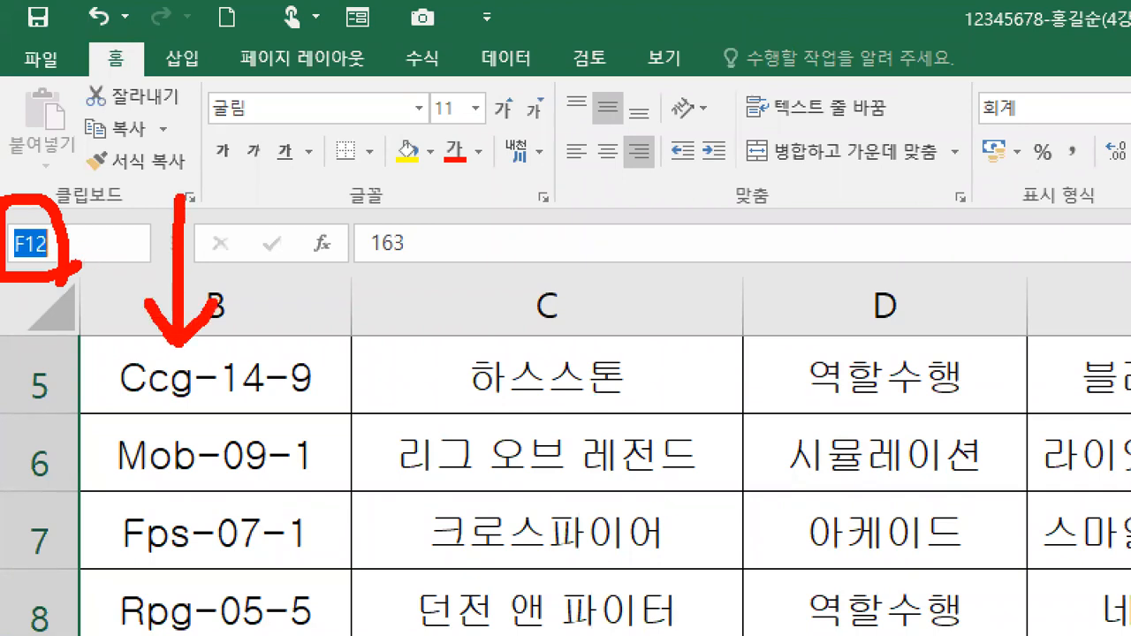
mouse_move(125, 336)
mouse_down()
mouse_move(268, 325)
mouse_move(119, 351)
mouse_up()
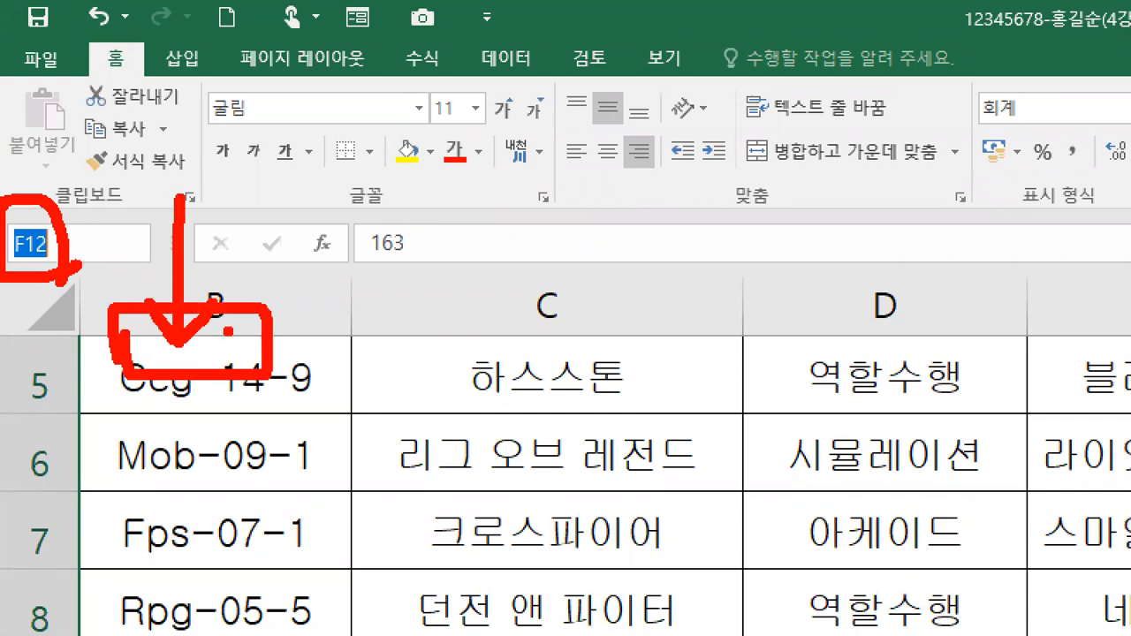
mouse_move(116, 235)
mouse_down()
mouse_move(73, 252)
mouse_move(115, 236)
mouse_up()
drag(95, 219, 77, 254)
drag(77, 257, 113, 263)
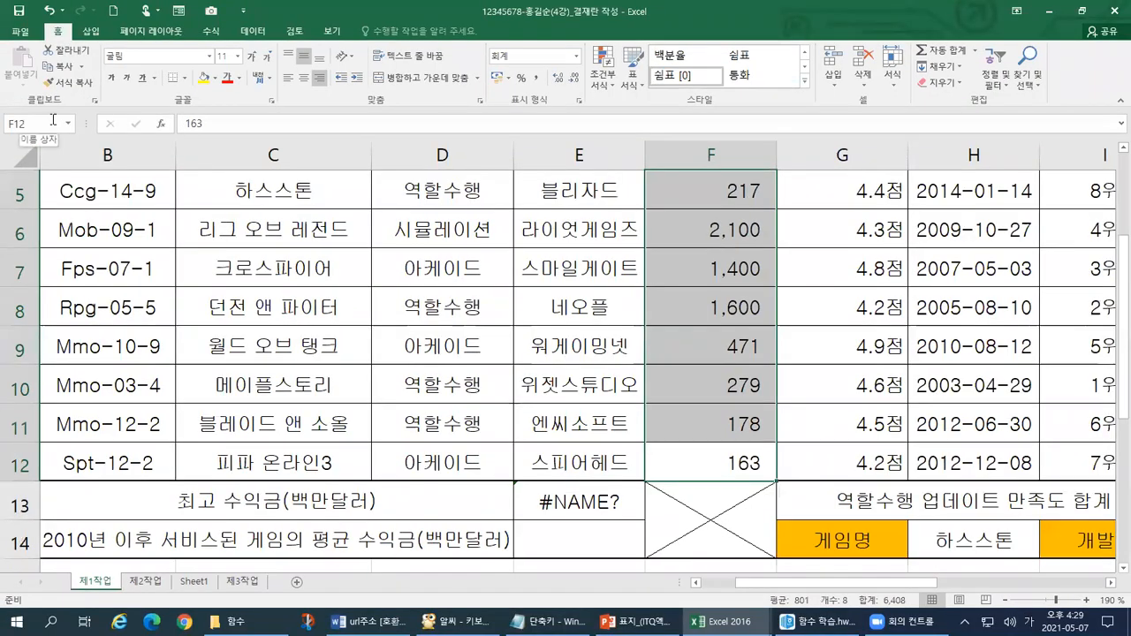
- Clear the content of F12 and undo the deletion
key(BackSpace)
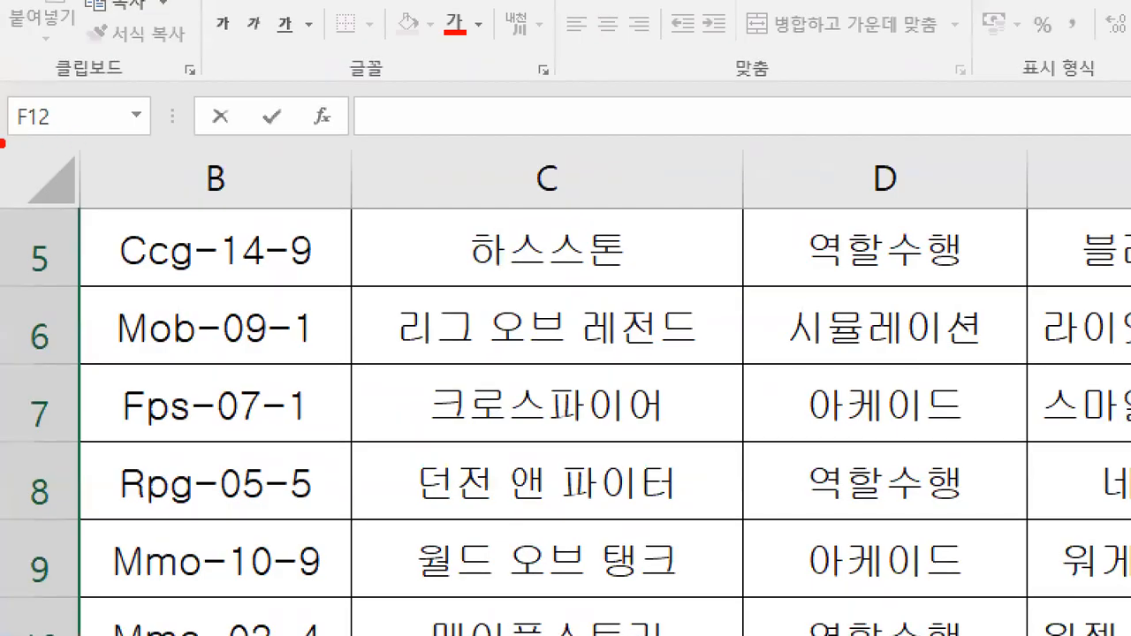
drag(3, 142, 64, 142)
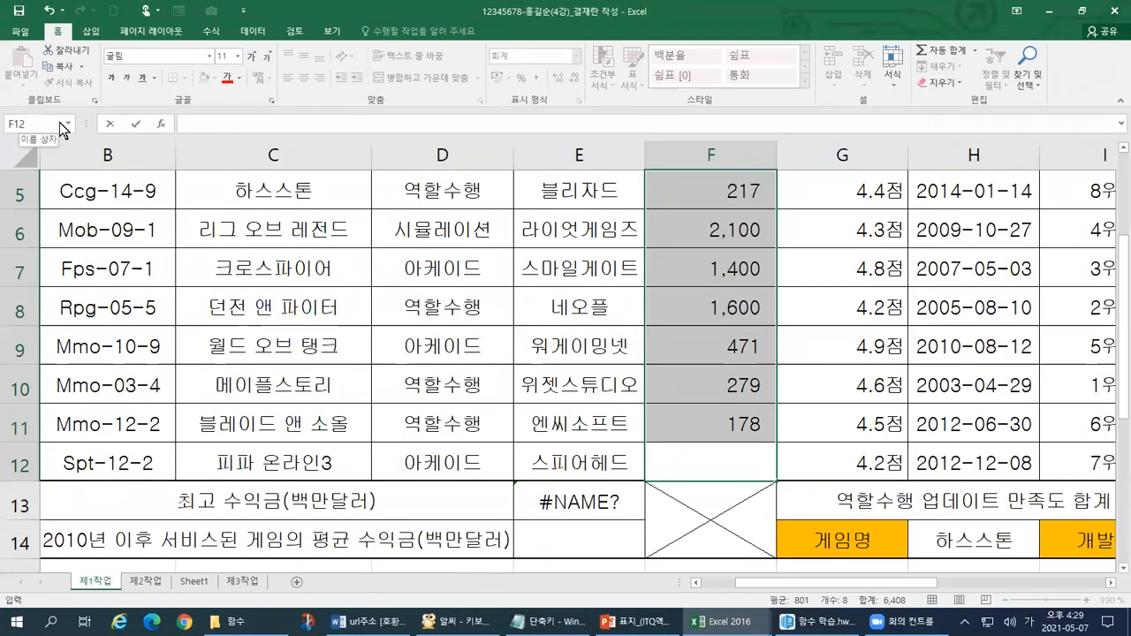
click(654, 422)
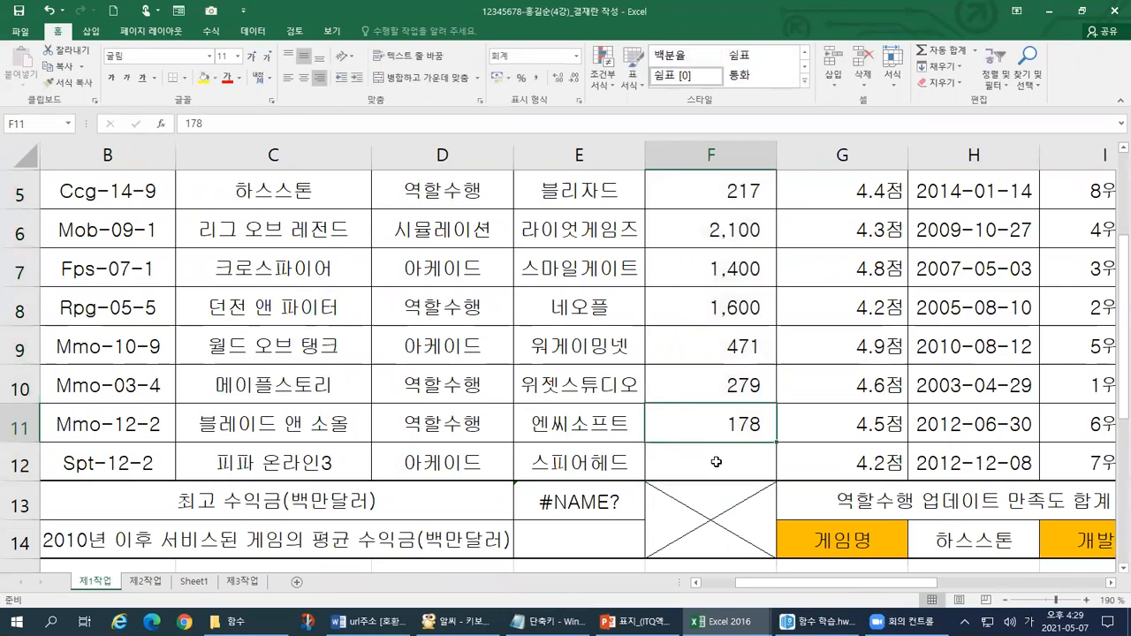
click(850, 465)
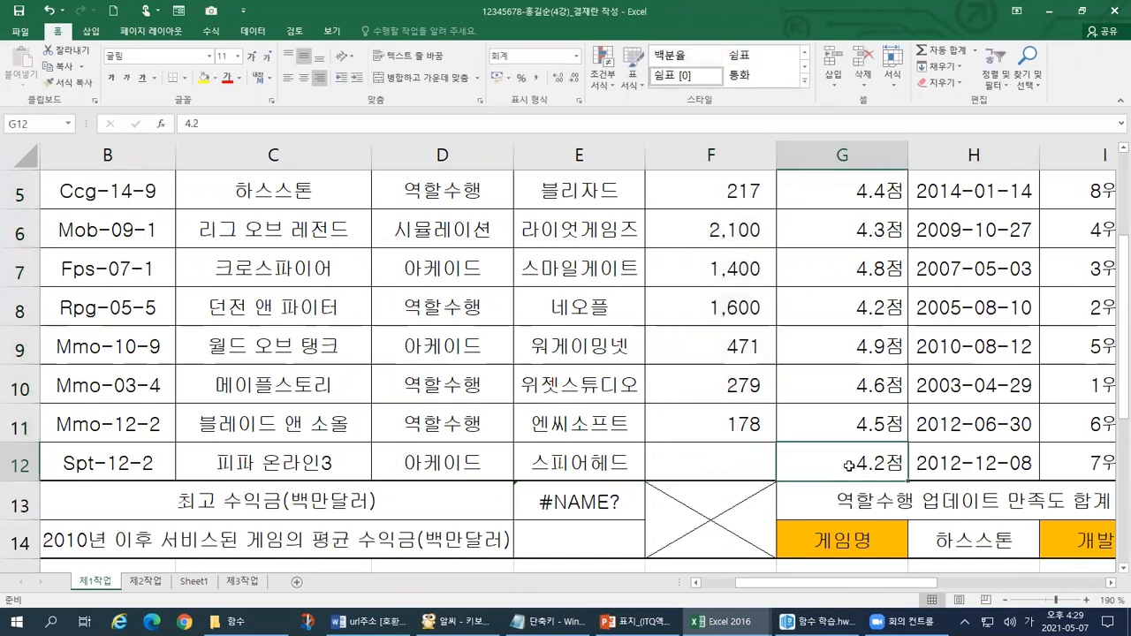
click(745, 466)
key(ctrl+z)
- Try to name the selected range F5:F12 수익금
click(33, 125)
key(BackSpace)
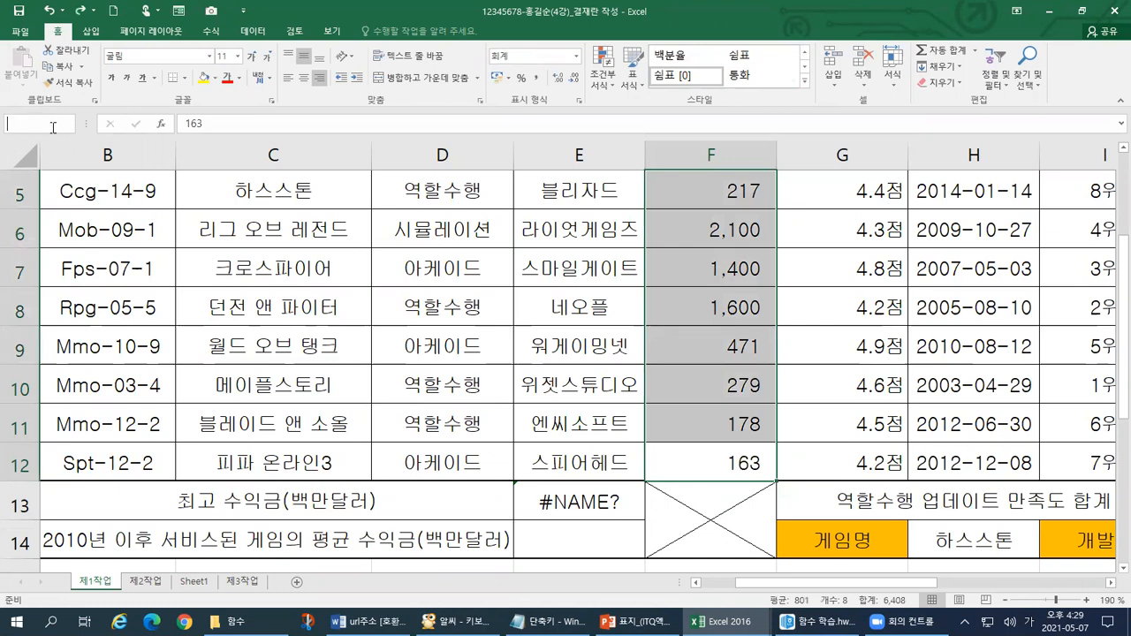
text(수익금)
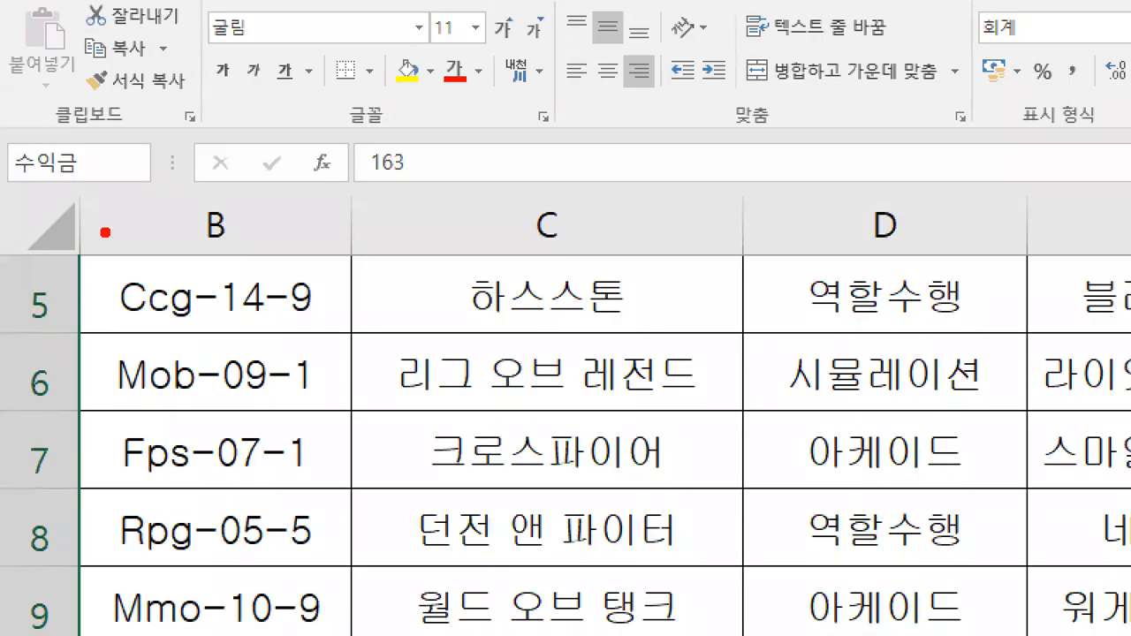
drag(33, 109, 74, 105)
mouse_move(1096, 114)
mouse_down()
mouse_move(1009, 297)
mouse_move(1122, 565)
mouse_move(1127, 131)
mouse_move(1039, 237)
mouse_up()
drag(1124, 212, 1018, 459)
drag(1124, 436, 1012, 558)
drag(1095, 511, 1056, 565)
drag(1048, 585, 1034, 600)
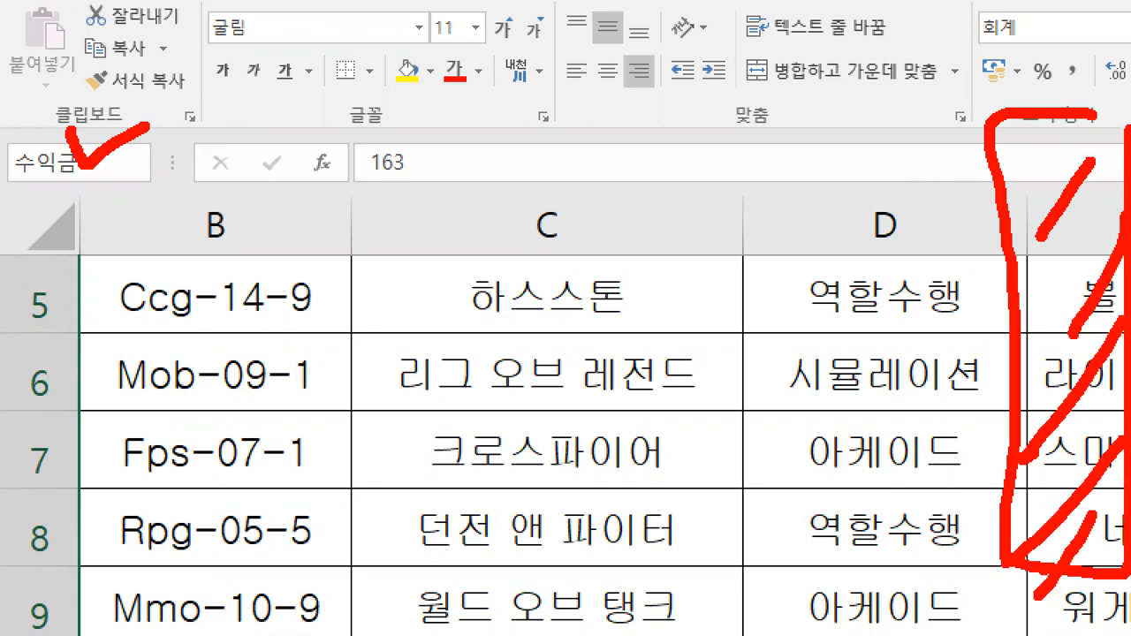
drag(1049, 141, 1013, 170)
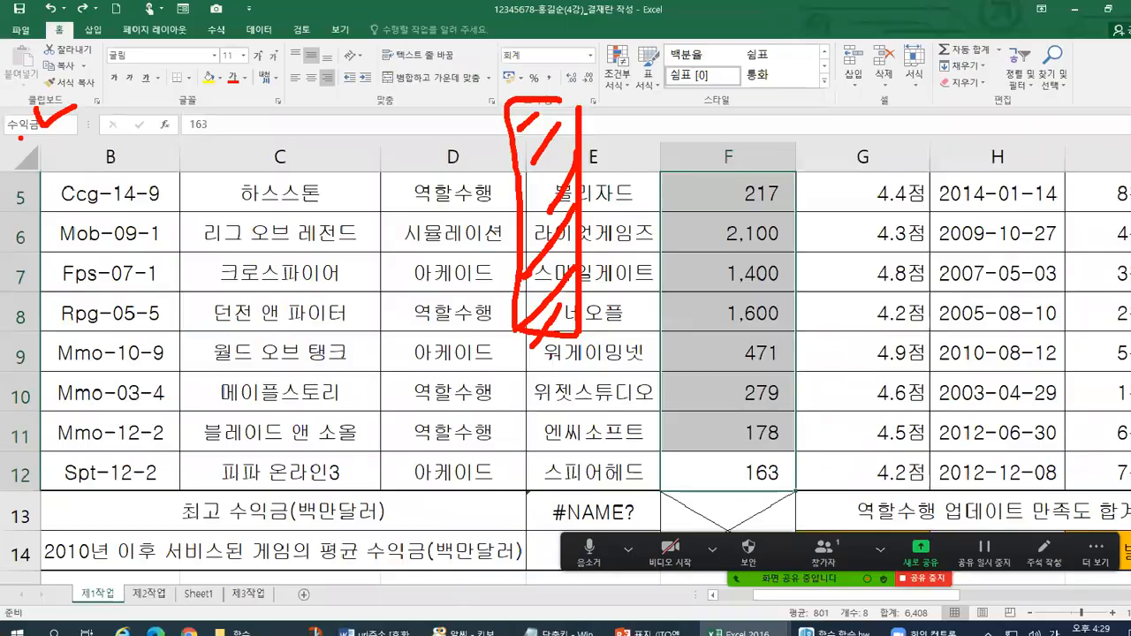
- Enter 금 in F12, and overwrite it with the value 163
text(금)
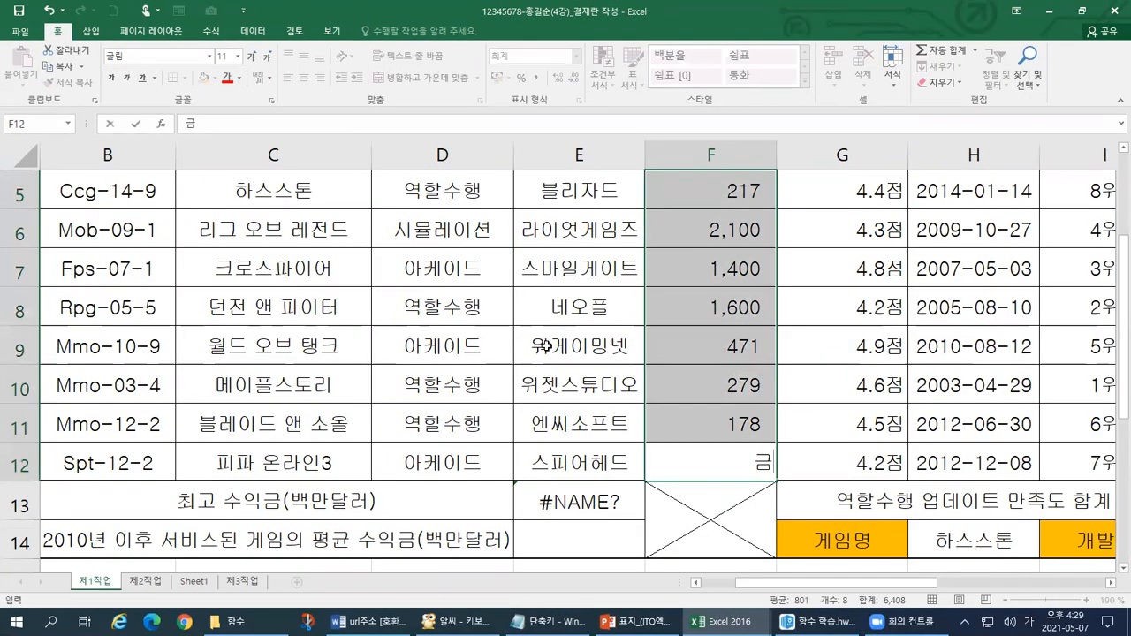
click(799, 474)
click(703, 465)
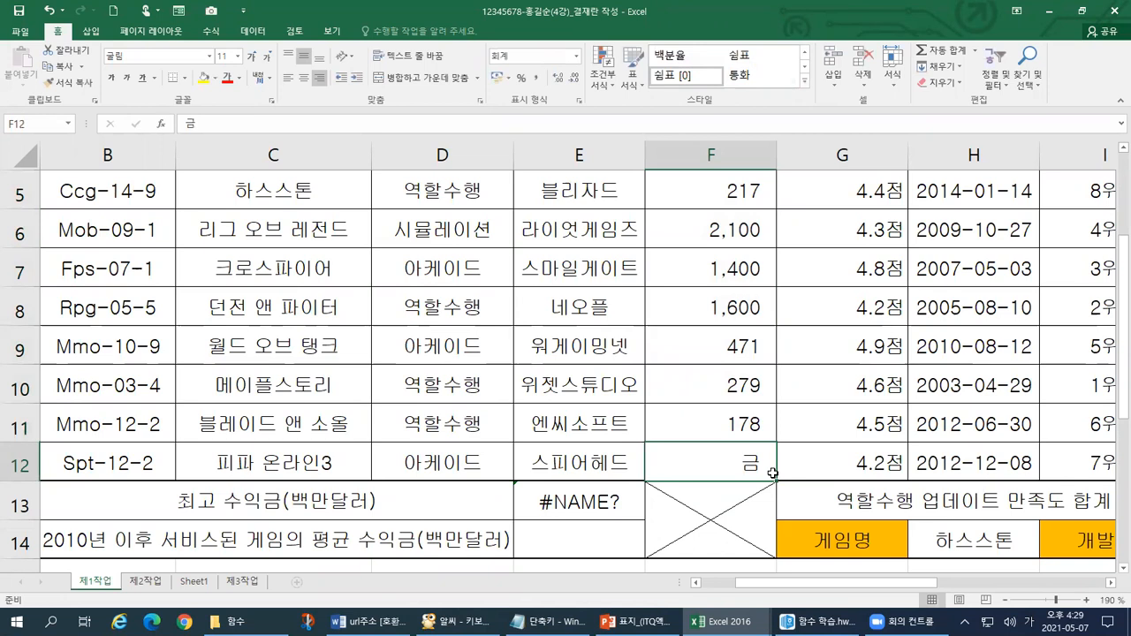
text(163)
key(ctrl+Return)
- Select the 수익금 values from F5 down to F12, leaving out the column header
scroll(1117, 269, up, 1)
drag(1118, 269, 1118, 311)
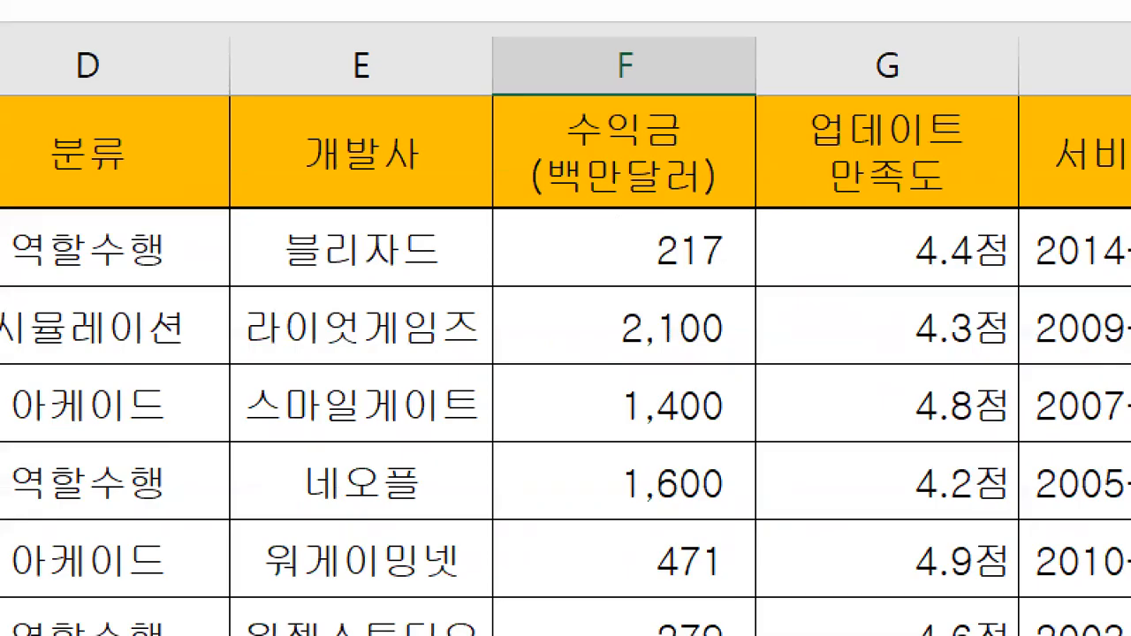
drag(761, 229, 658, 201)
mouse_move(521, 181)
mouse_down()
mouse_move(749, 150)
mouse_move(735, 232)
mouse_move(491, 269)
mouse_move(498, 629)
mouse_up()
mouse_move(566, 249)
mouse_down()
mouse_move(779, 375)
mouse_move(795, 631)
mouse_up()
drag(717, 277, 710, 512)
key(Escape)
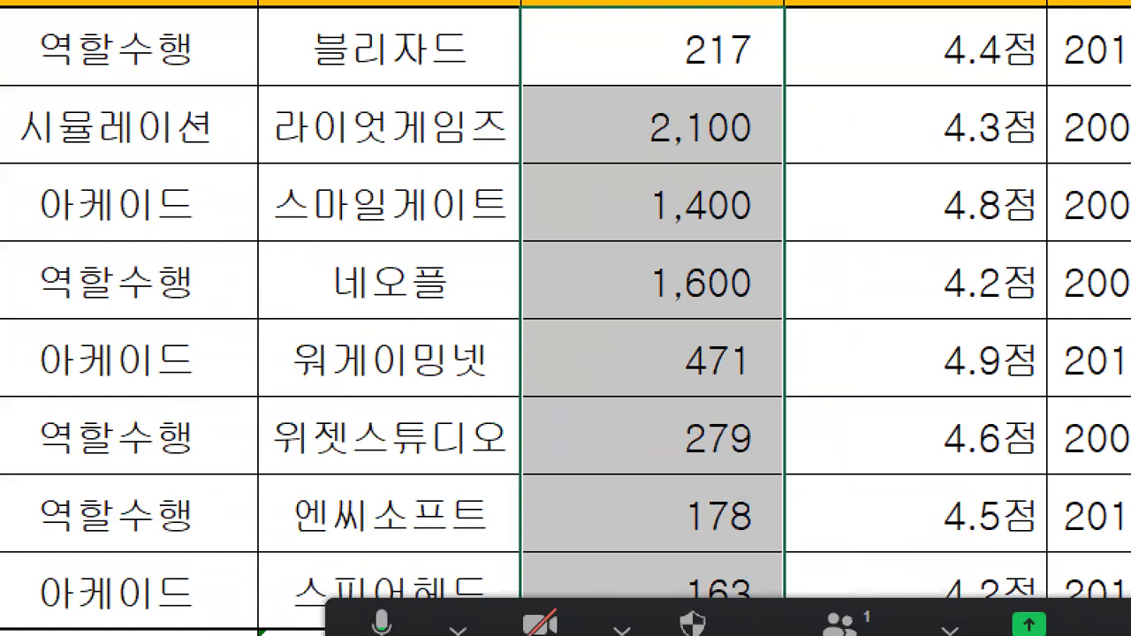
mouse_move(797, 60)
mouse_down()
mouse_move(656, 60)
mouse_move(761, 51)
mouse_move(748, 88)
mouse_up()
mouse_move(785, 629)
mouse_down()
mouse_move(685, 609)
mouse_move(761, 573)
mouse_move(737, 623)
mouse_up()
key(Escape)
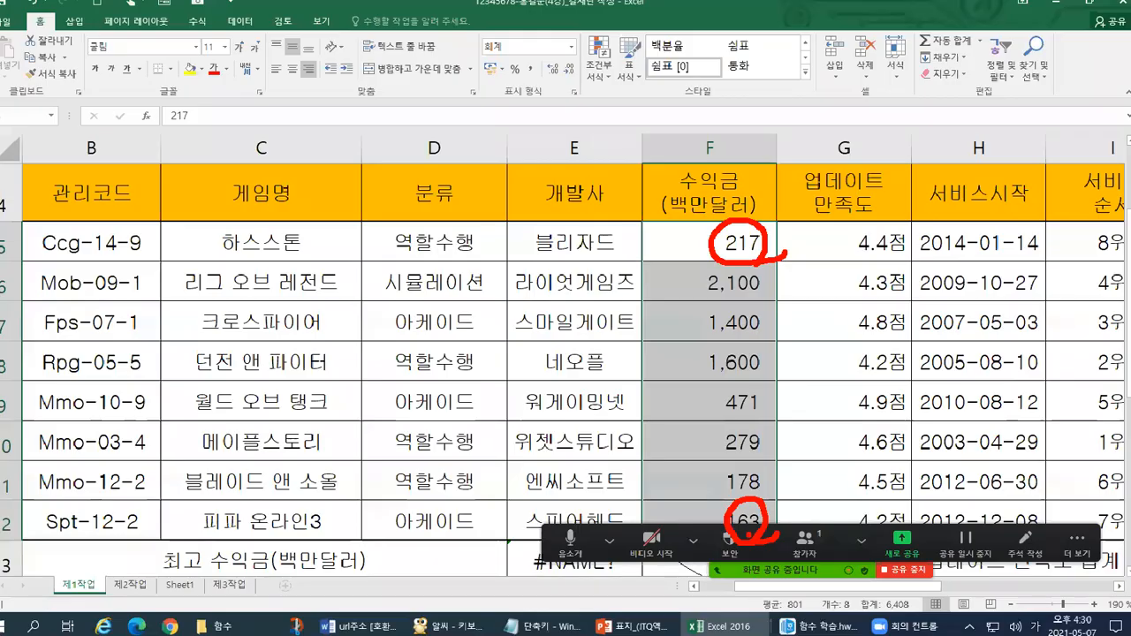
- Try to name the selected range F5:F12 수익금, marking the value cells with the red annotation pen
click(36, 124)
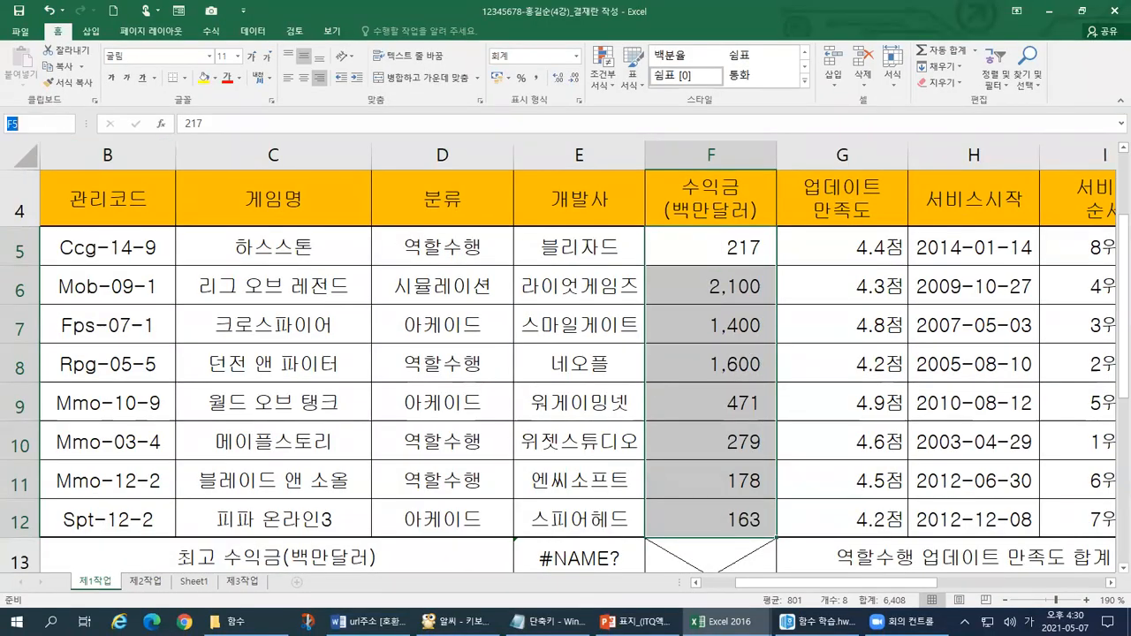
drag(6, 221, 48, 228)
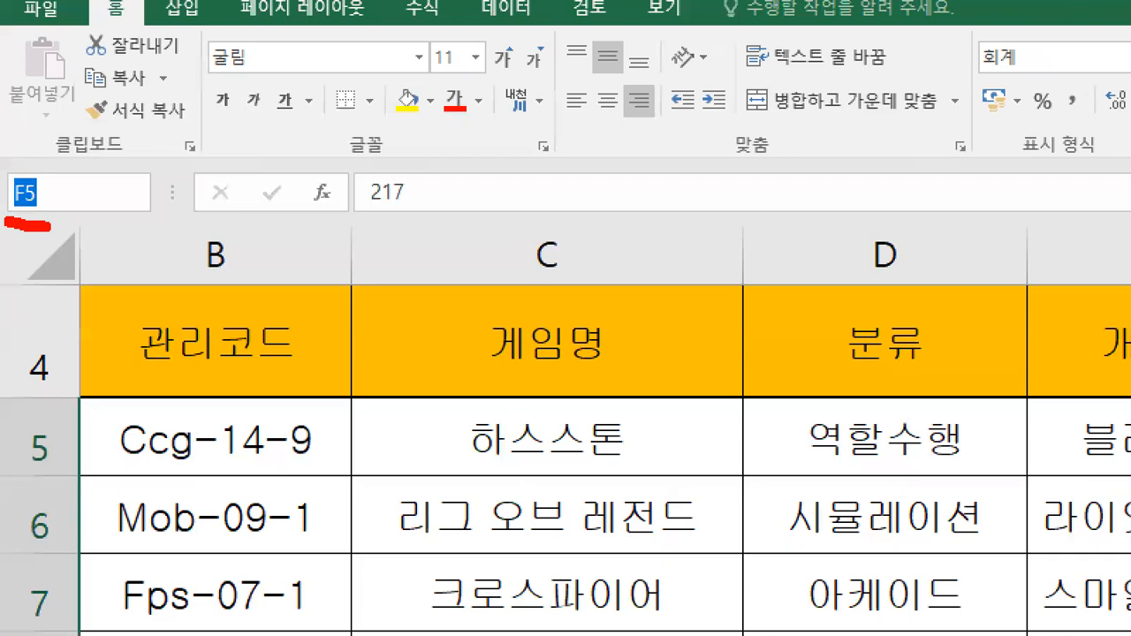
key(Escape)
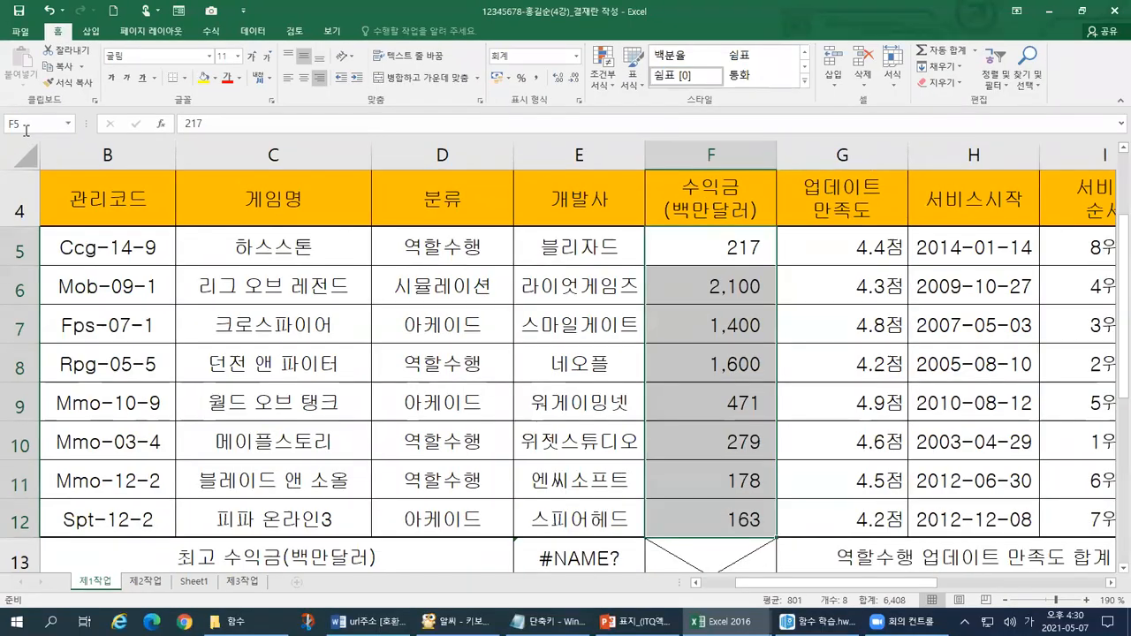
click(29, 123)
text(수익ㄱ)
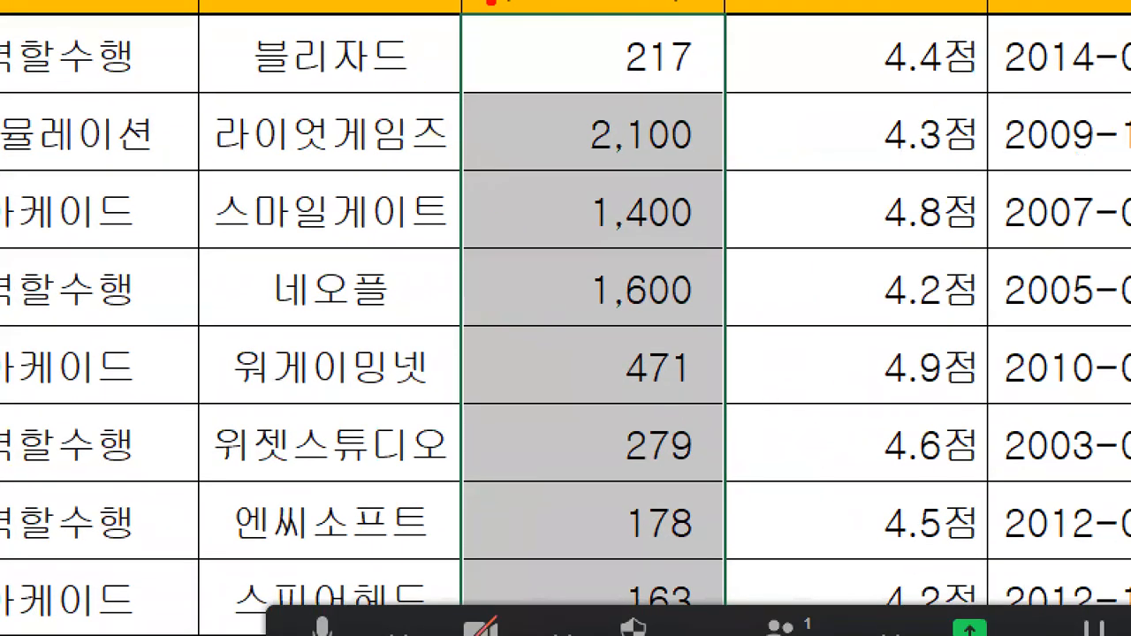
mouse_move(624, 61)
mouse_down()
mouse_move(509, 64)
mouse_move(493, 508)
mouse_move(682, 610)
mouse_move(751, 205)
mouse_move(612, 35)
mouse_move(500, 288)
mouse_up()
drag(680, 161, 435, 541)
drag(729, 299, 558, 583)
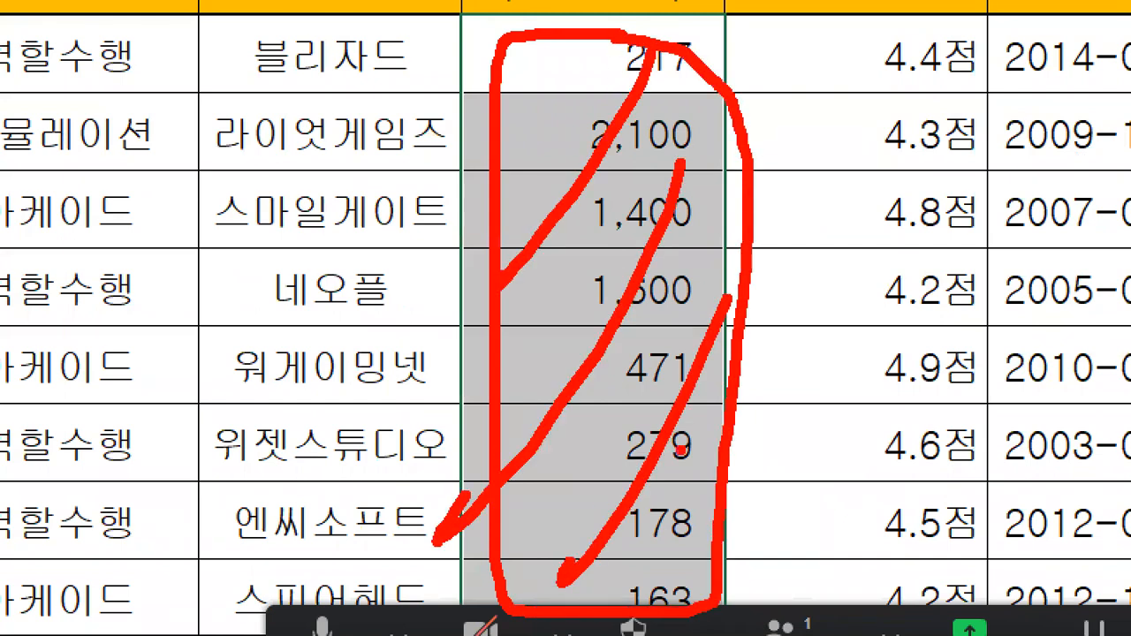
drag(681, 488, 650, 585)
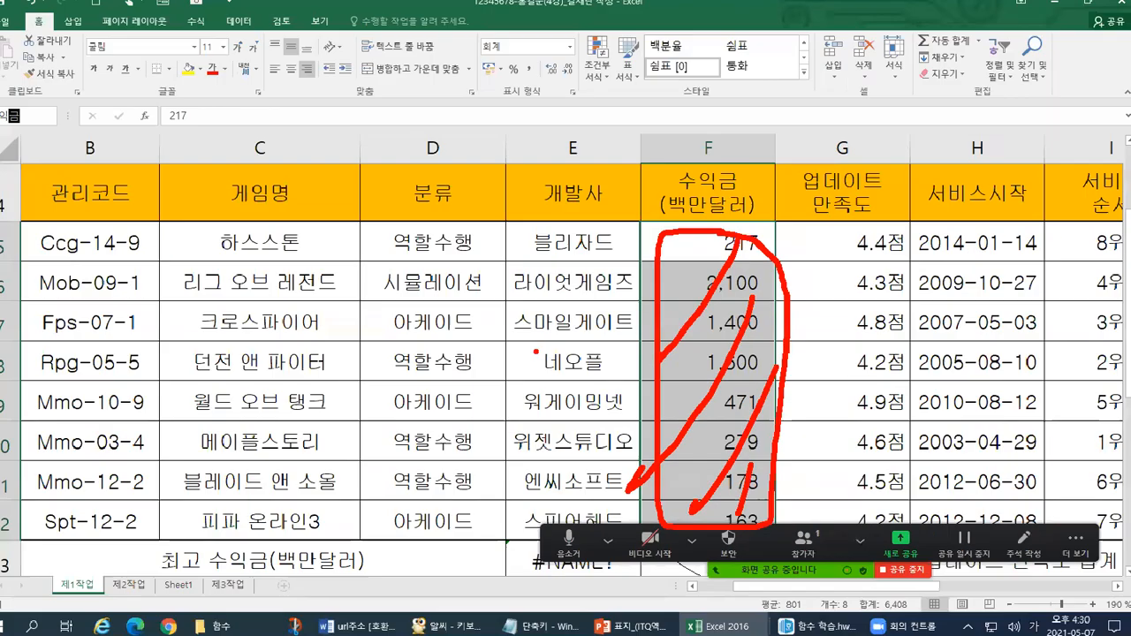
- Enter 금 in F5, and overwrite it with the value 217
text(금)
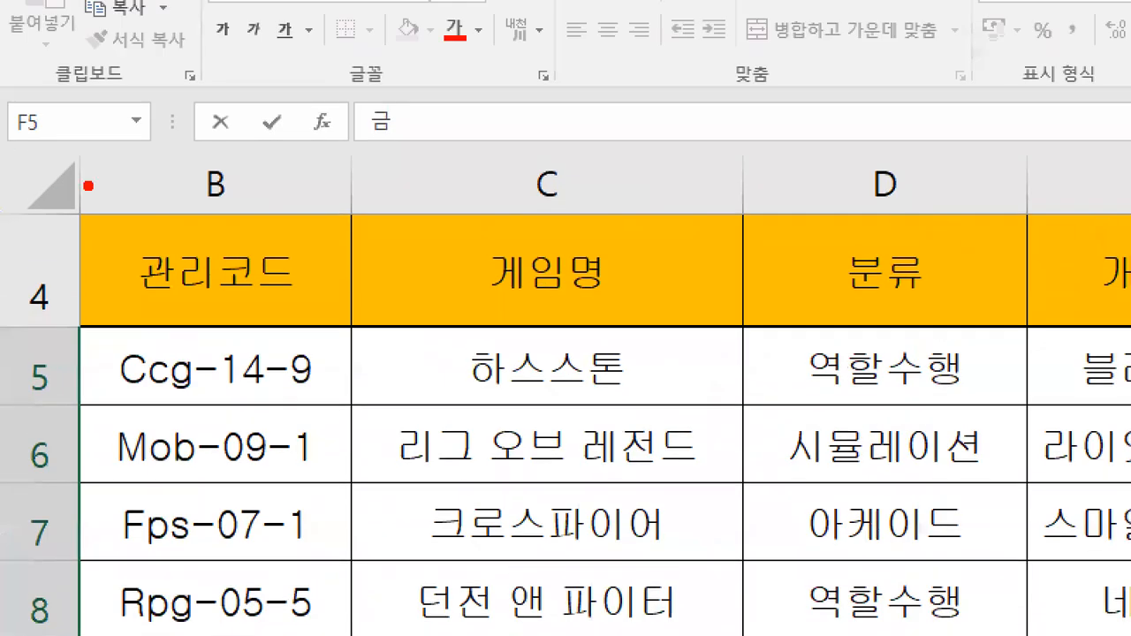
mouse_move(90, 152)
mouse_down()
mouse_move(13, 143)
mouse_move(82, 97)
mouse_move(35, 187)
mouse_up()
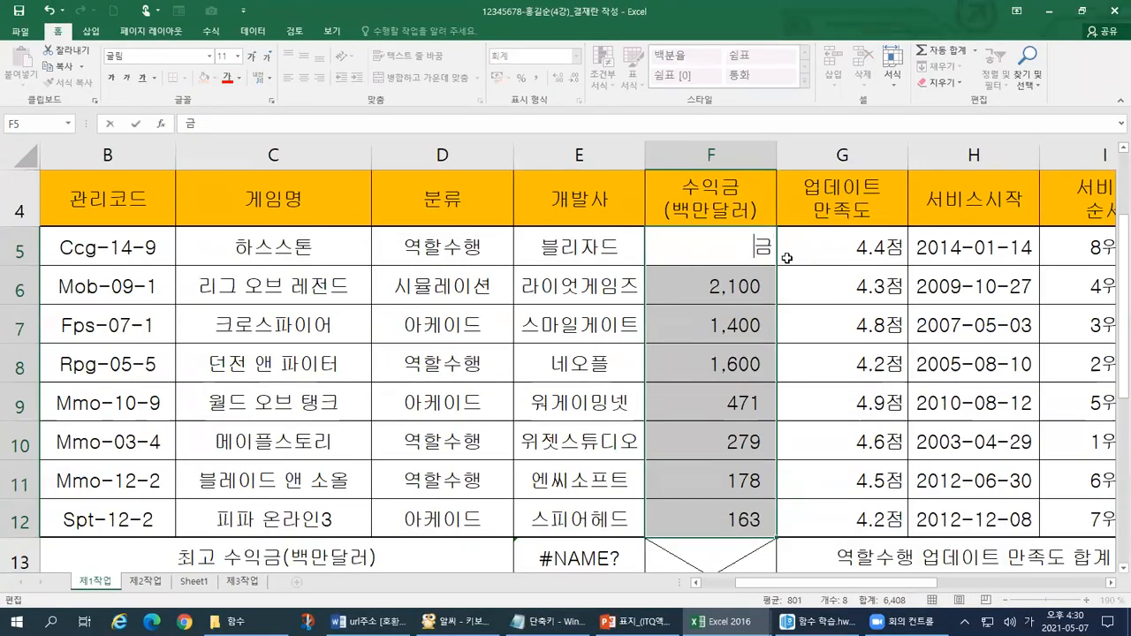
click(769, 248)
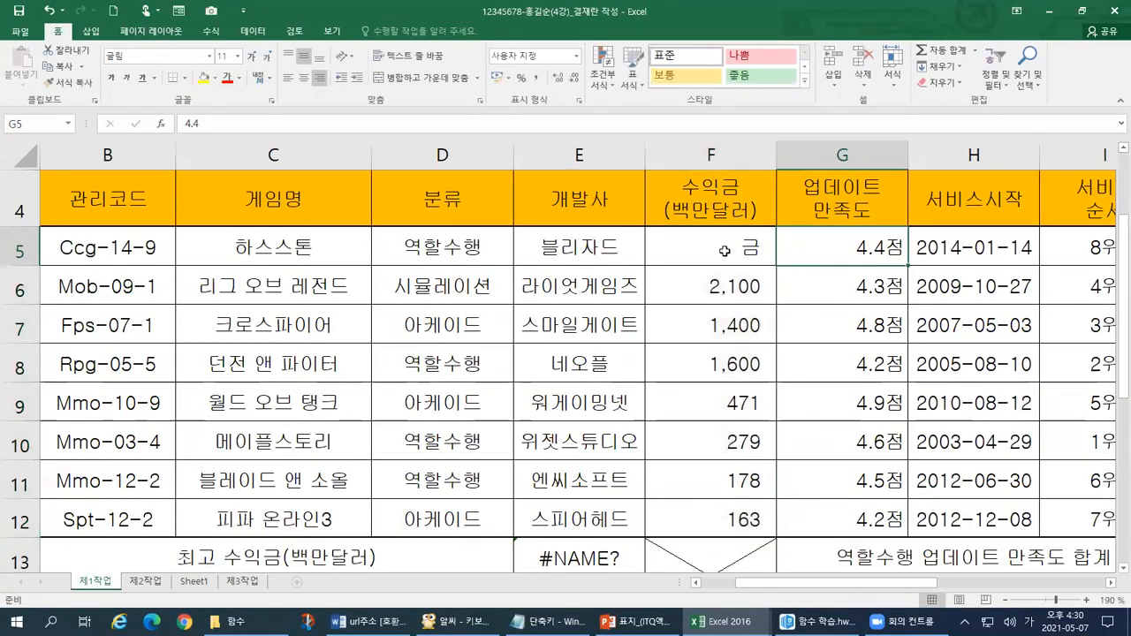
text(217)
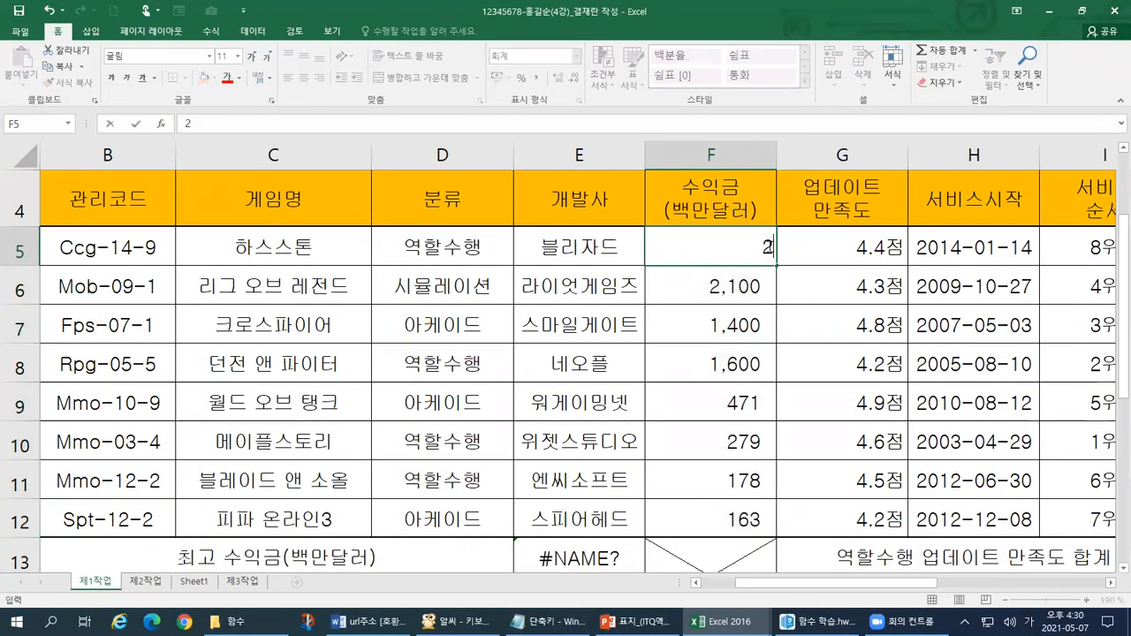
- Select F5:F12 again and try to give the range the name 수익금
drag(688, 249, 696, 509)
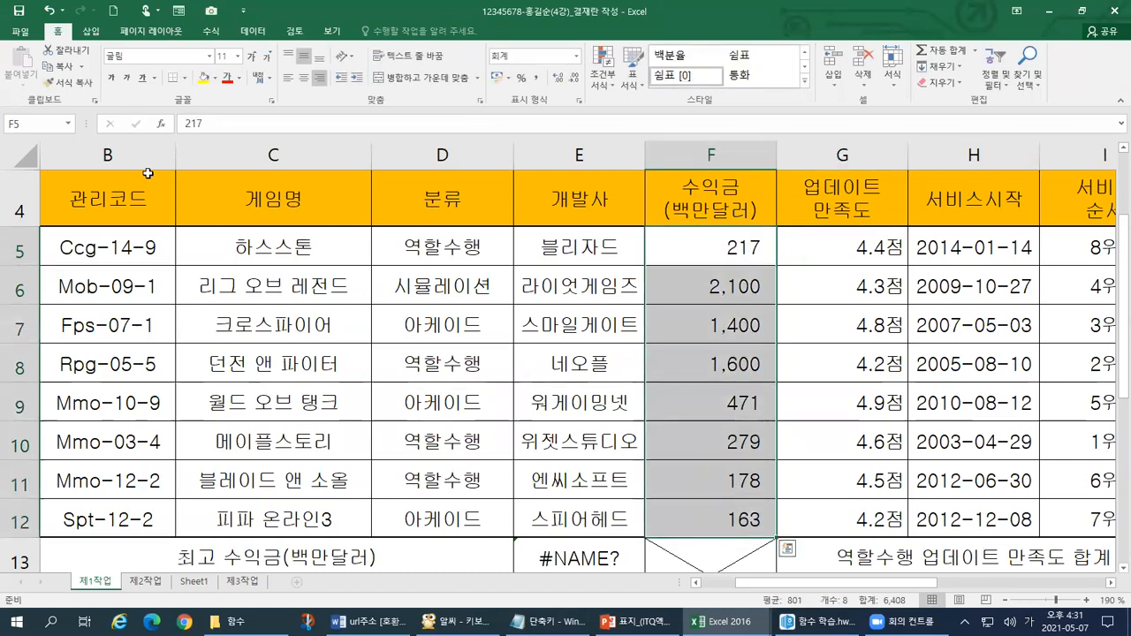
click(40, 123)
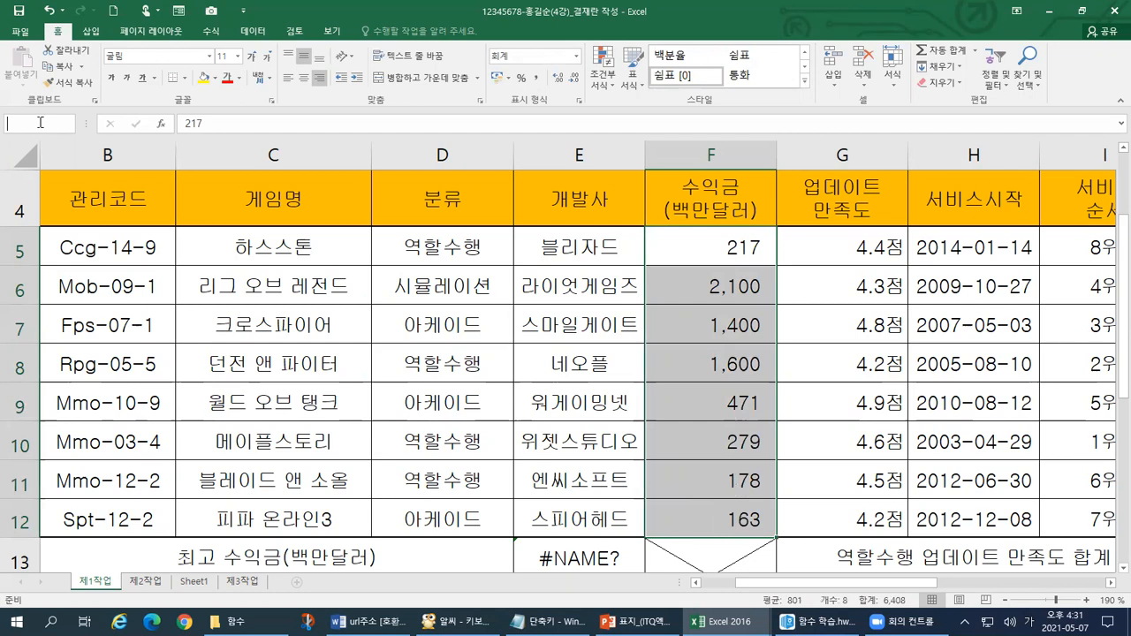
text(수익ㄱ)
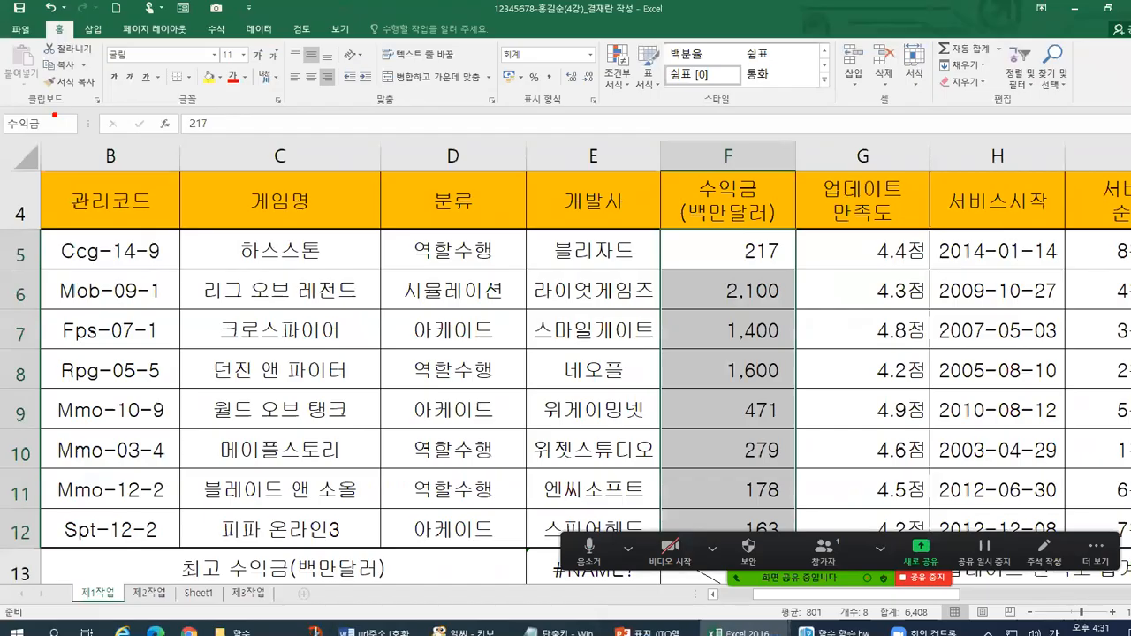
key(Return)
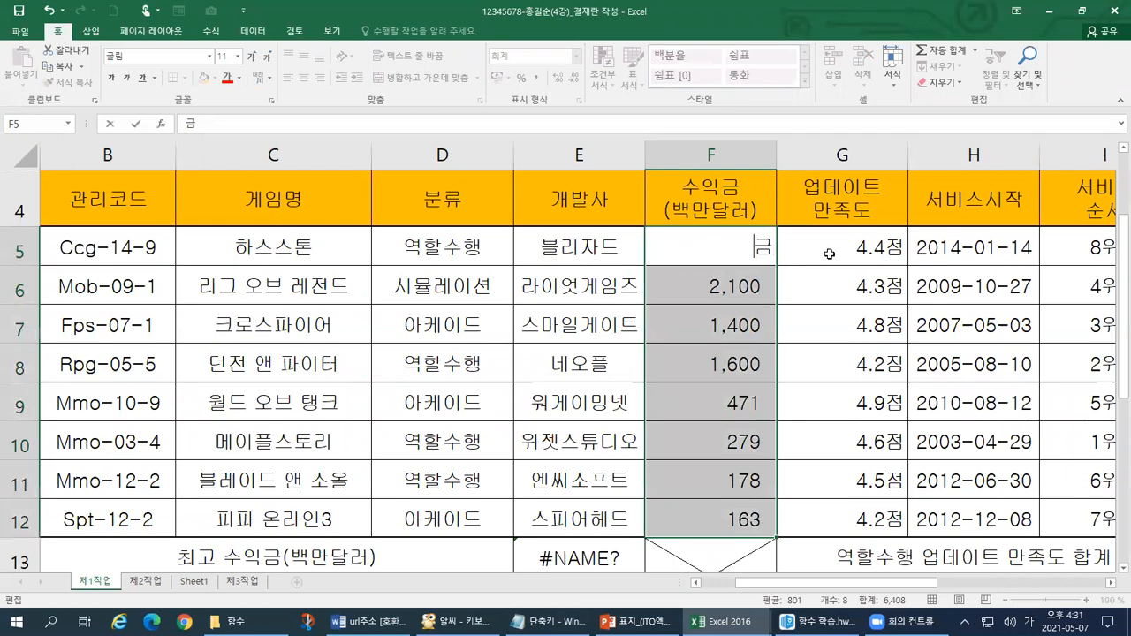
- Replace the stray text in F5 with the value 217
click(827, 251)
click(770, 259)
text(수익ㄱ)
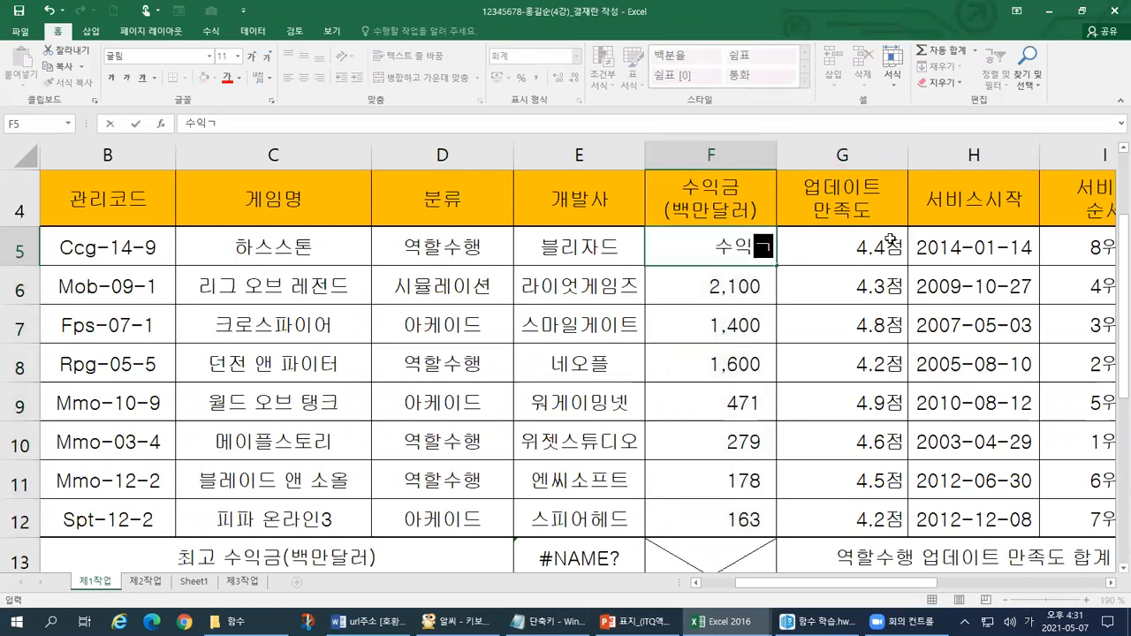
key(BackSpace)
key(BackSpace)
key(BackSpace)
text(1,6)
key(BackSpace)
key(BackSpace)
text(217)
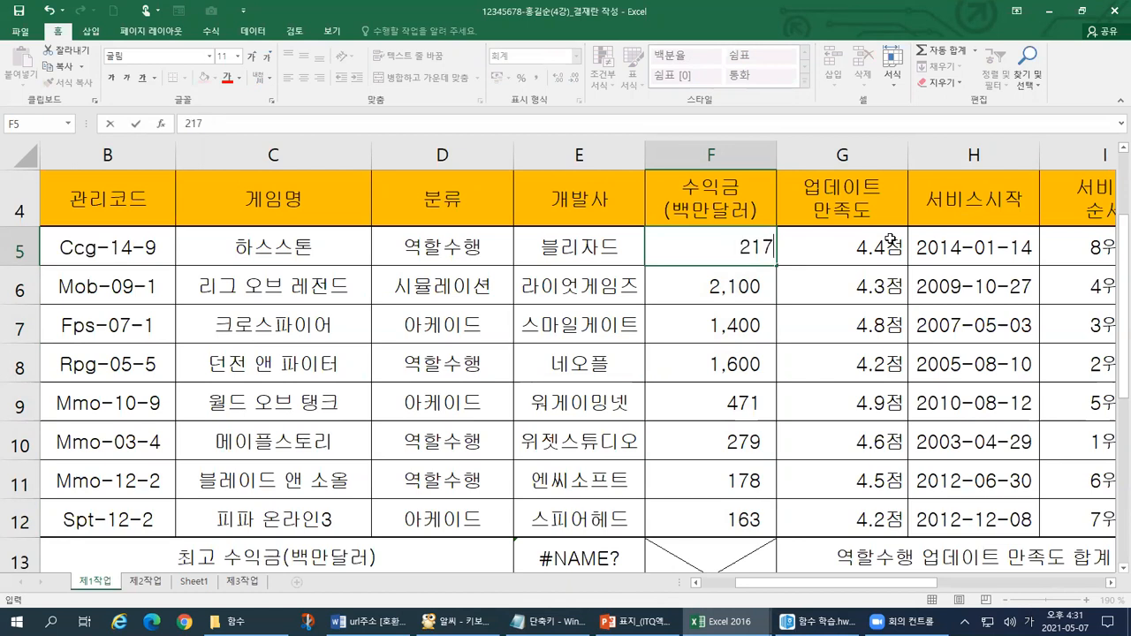
key(Tab)
- Select the 수익금 values F5:F12 and name the range 수익금
drag(693, 247, 692, 509)
click(44, 127)
text(수익금)
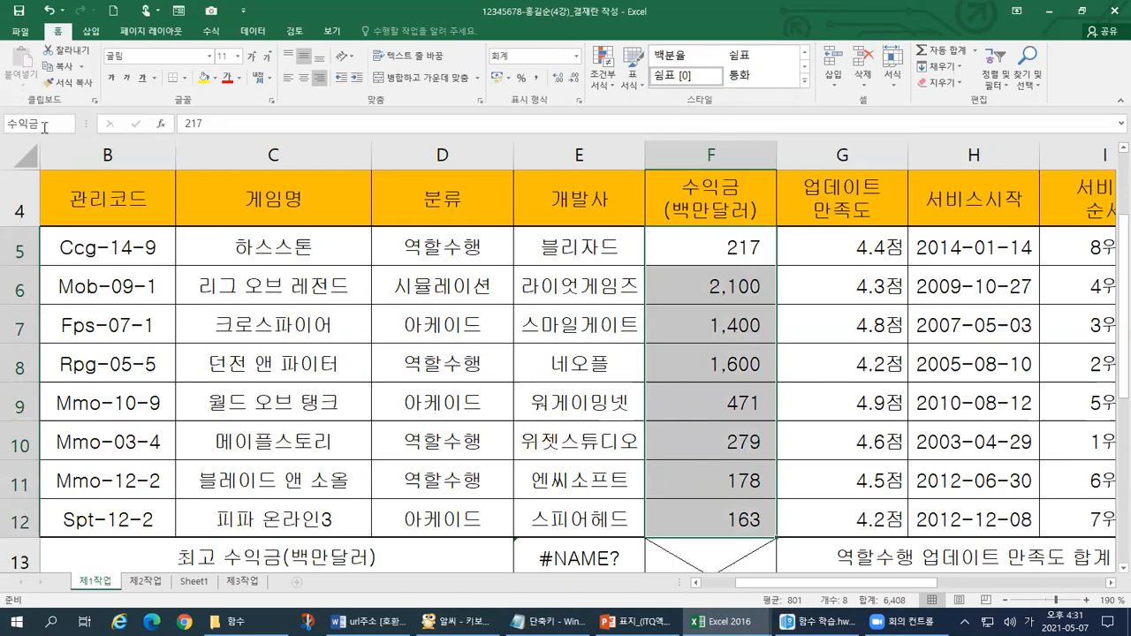
key(Return)
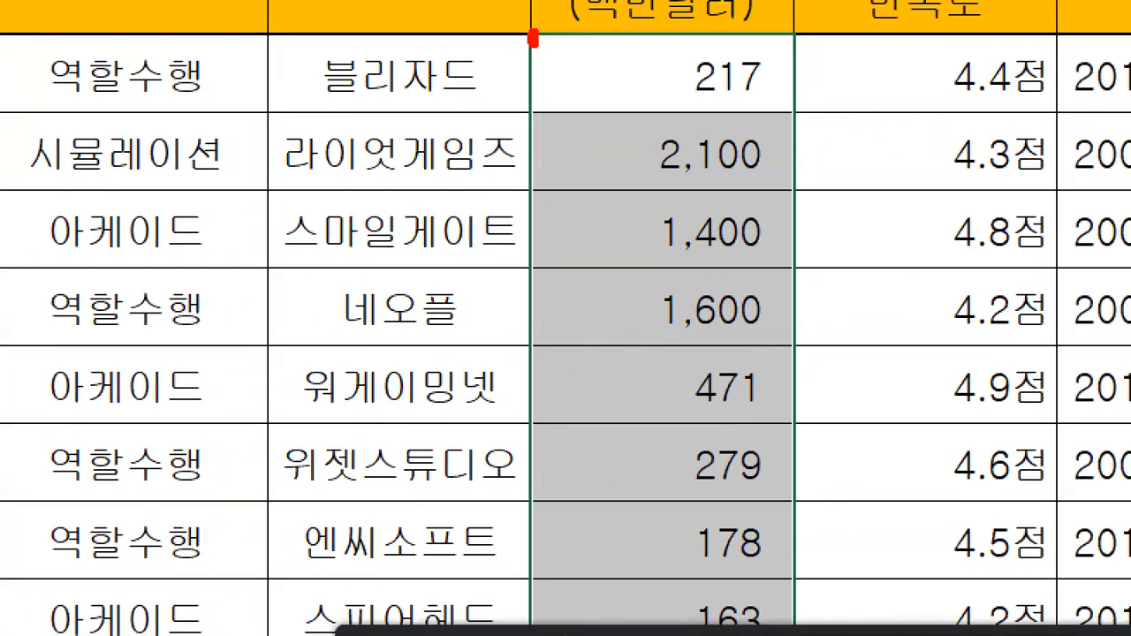
- Outline the cells F5:F12 and their range name in red, and select the named range again
mouse_move(533, 35)
mouse_down()
mouse_move(536, 635)
mouse_move(826, 433)
mouse_move(712, 5)
mouse_move(525, 62)
mouse_up()
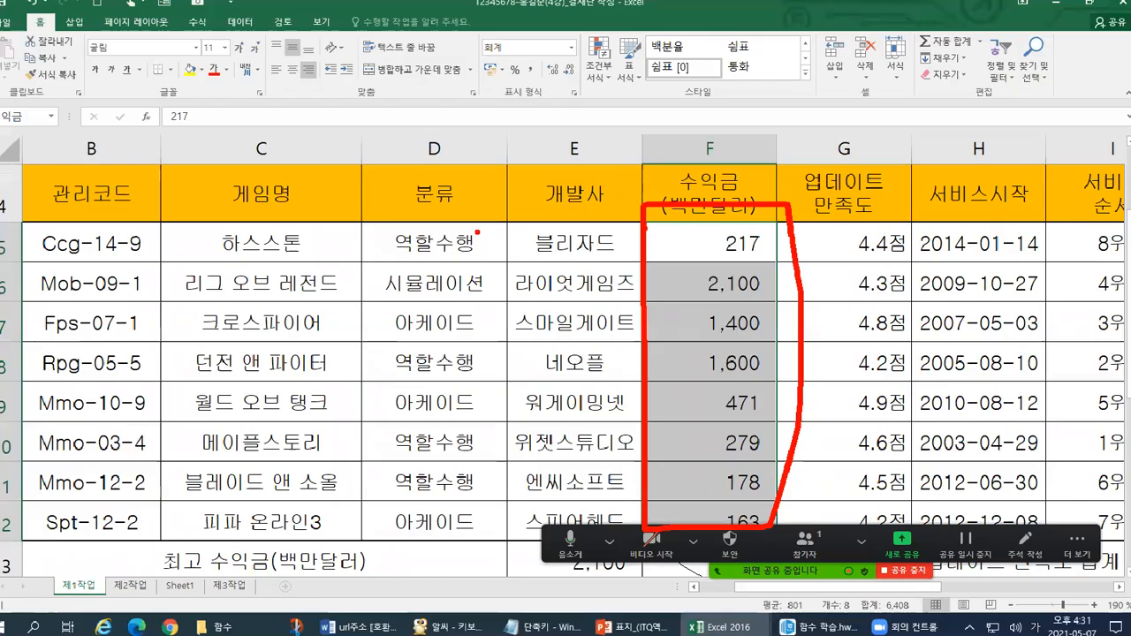
mouse_move(41, 125)
mouse_down()
mouse_move(4, 84)
mouse_move(90, 236)
mouse_up()
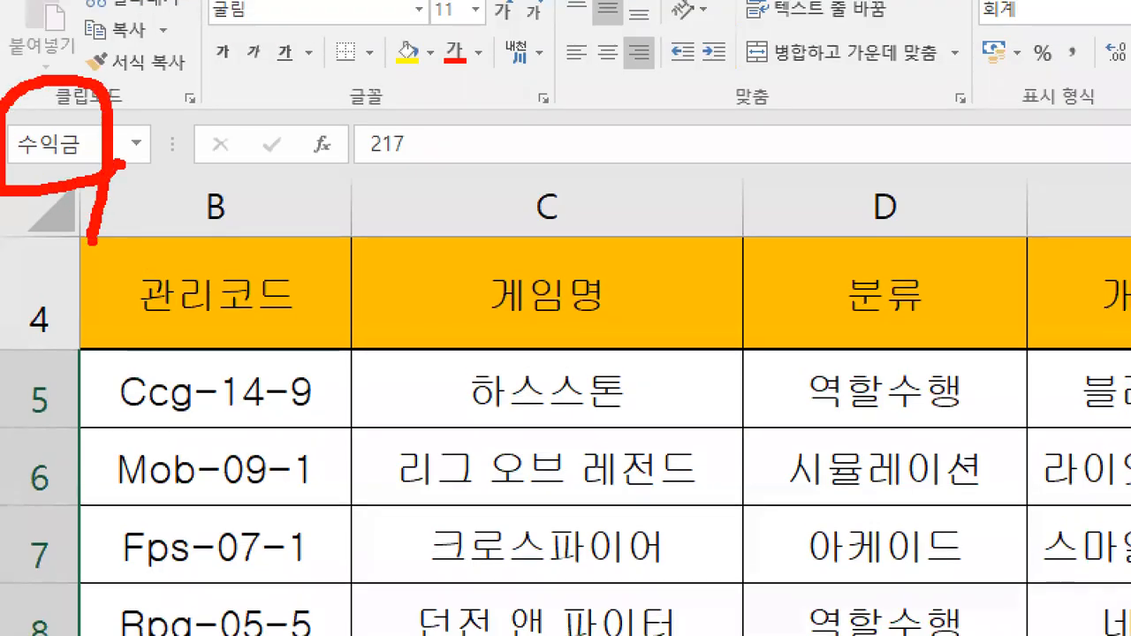
key(Escape)
drag(706, 257, 721, 513)
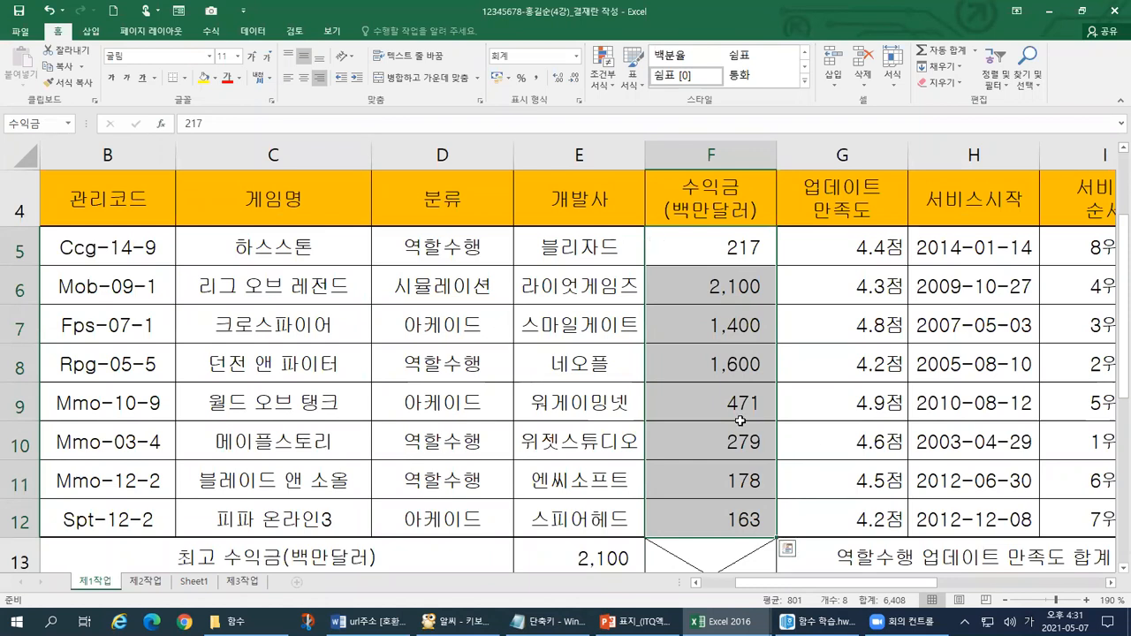
- Clear the formula from cell E13 beside 최고 수익금(백만달러)
scroll(786, 415, down, 1)
click(588, 433)
key(Delete)
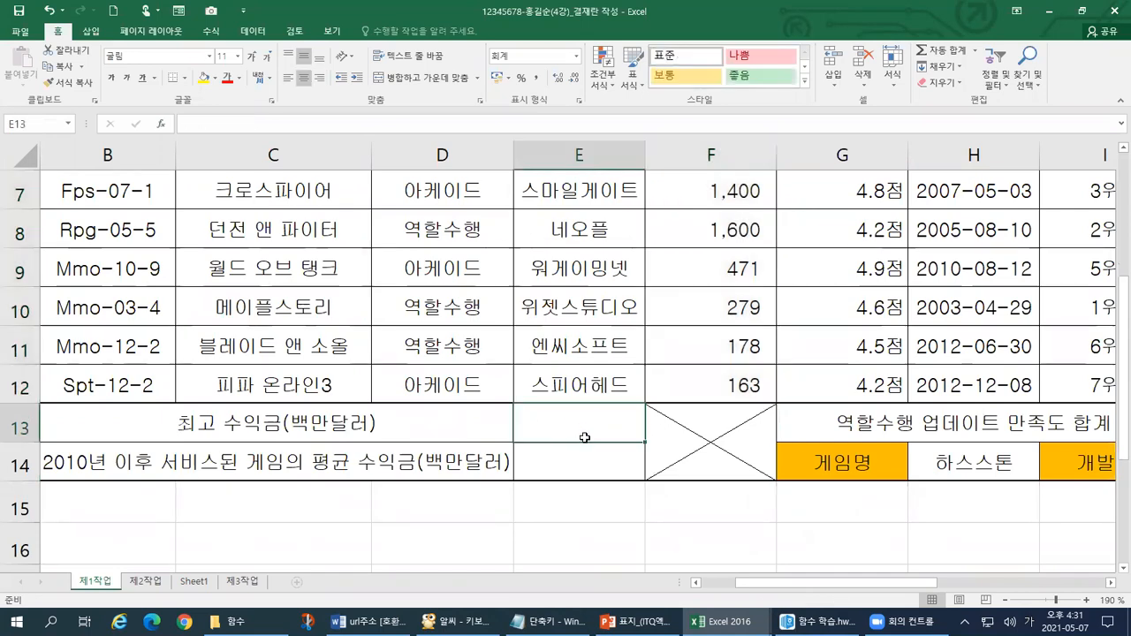
- Circle the empty result cell and column letter E in red, and write E13 over the cell as annotation
key(ctrl+1)
click(554, 443)
mouse_move(641, 446)
mouse_down()
mouse_move(542, 306)
mouse_move(703, 448)
mouse_move(643, 479)
mouse_up()
key(Escape)
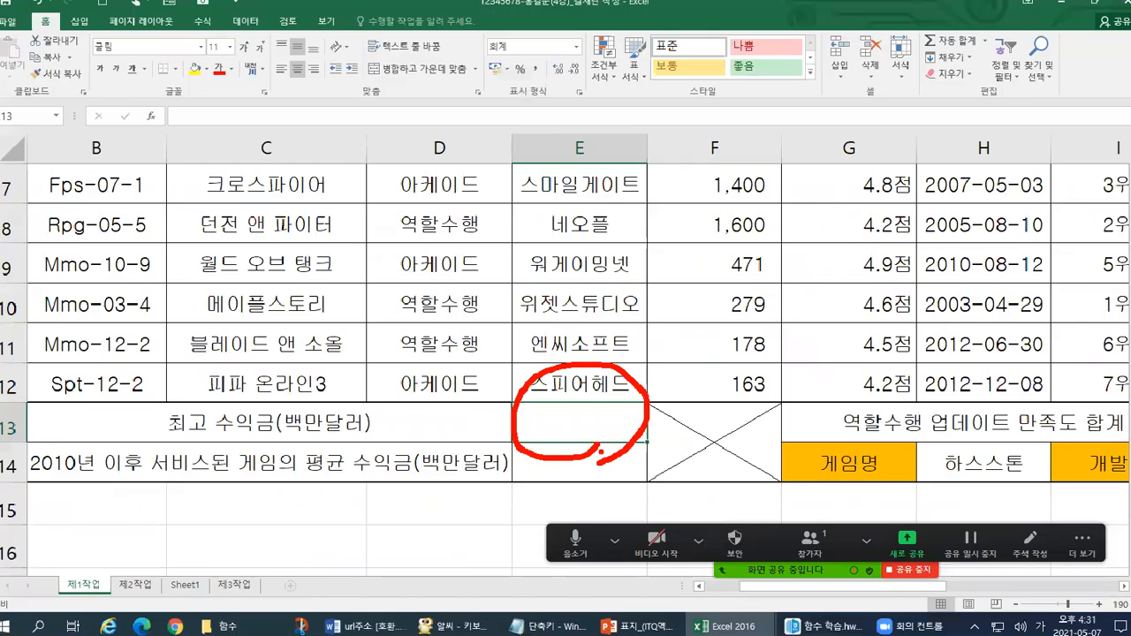
key(ctrl+1)
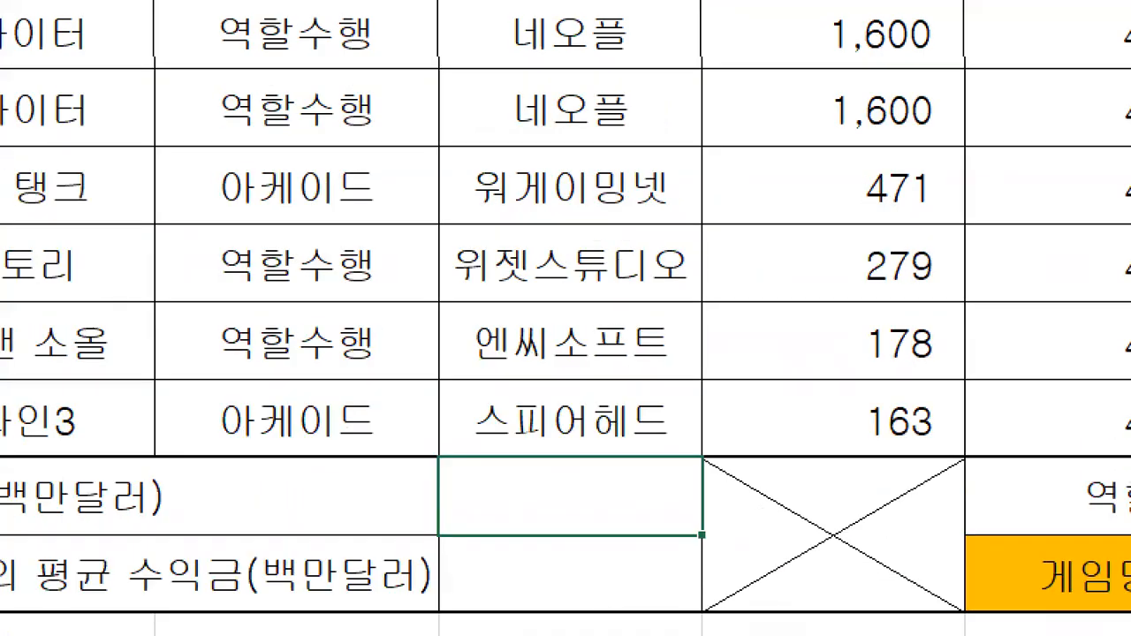
click(588, 243)
mouse_move(600, 85)
mouse_down()
mouse_move(588, 28)
mouse_move(601, 81)
mouse_up()
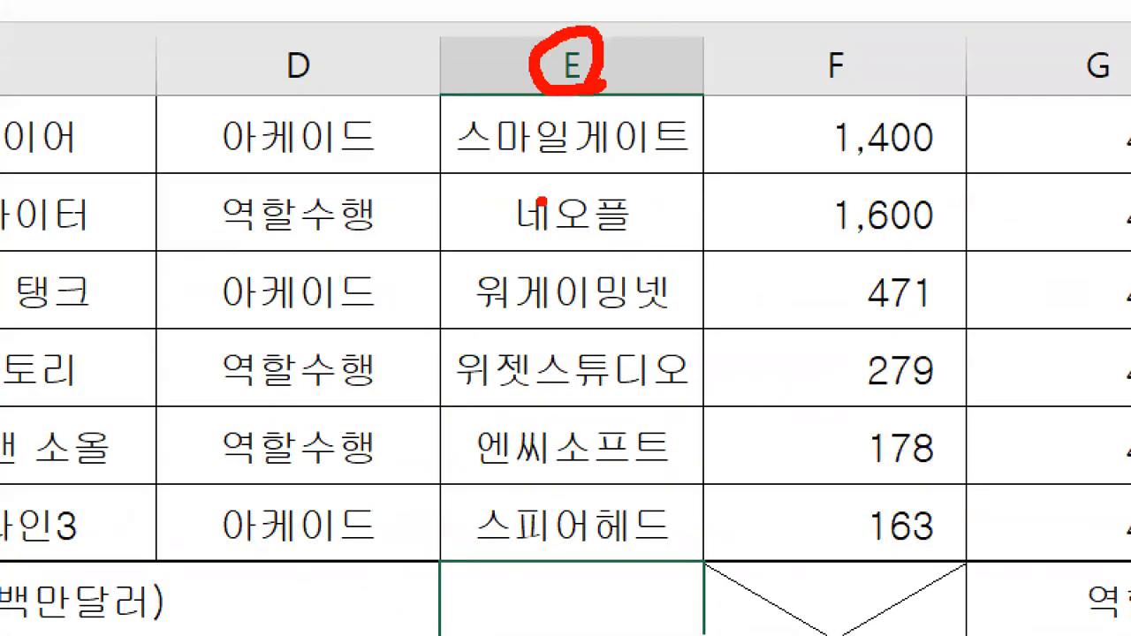
key(Escape)
key(ctrl+1)
click(516, 345)
drag(515, 340, 564, 332)
drag(531, 330, 566, 394)
mouse_move(512, 351)
mouse_down()
mouse_move(576, 351)
mouse_move(617, 394)
mouse_up()
drag(638, 318, 659, 396)
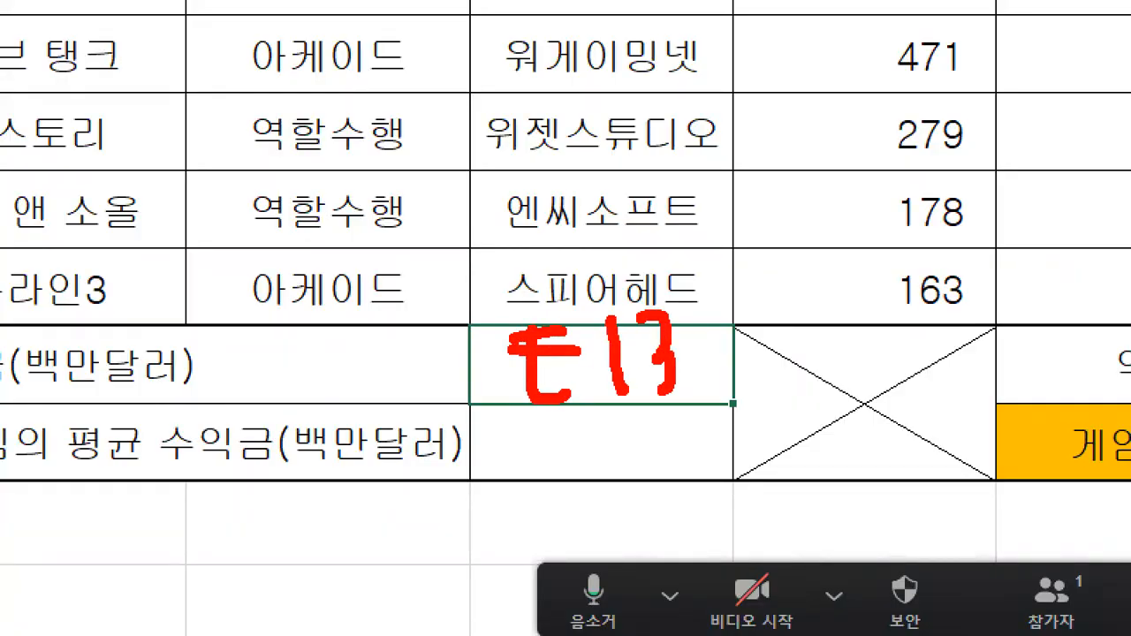
drag(692, 342, 747, 295)
key(Escape)
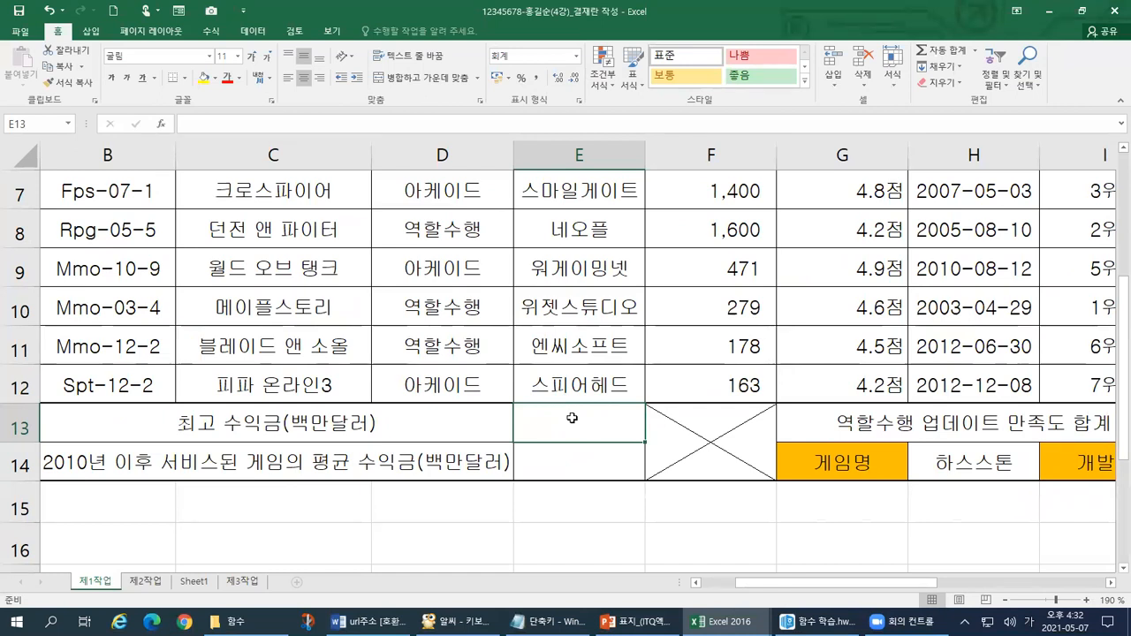
- Insert the MAX function in E13 from the recently used functions of the function wizard
double_click(571, 417)
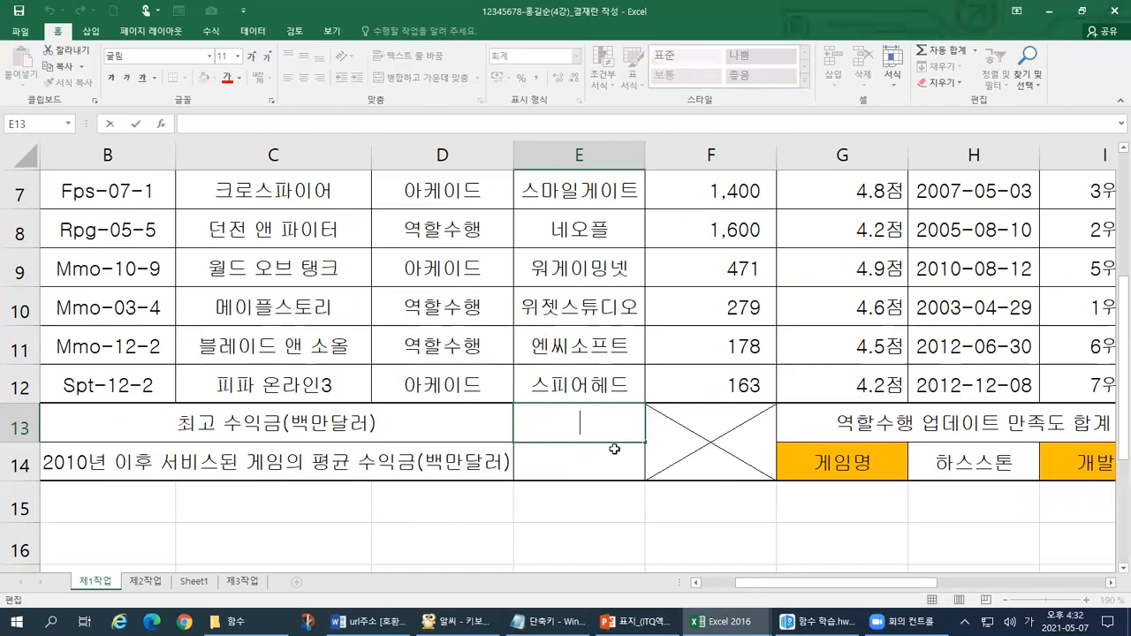
click(162, 125)
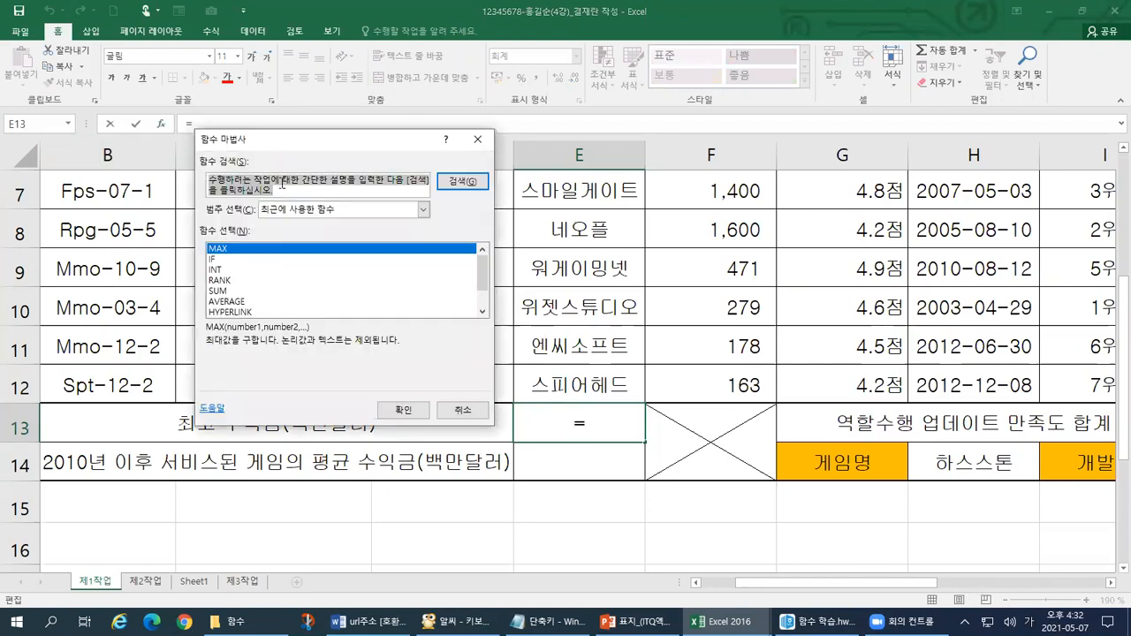
click(232, 253)
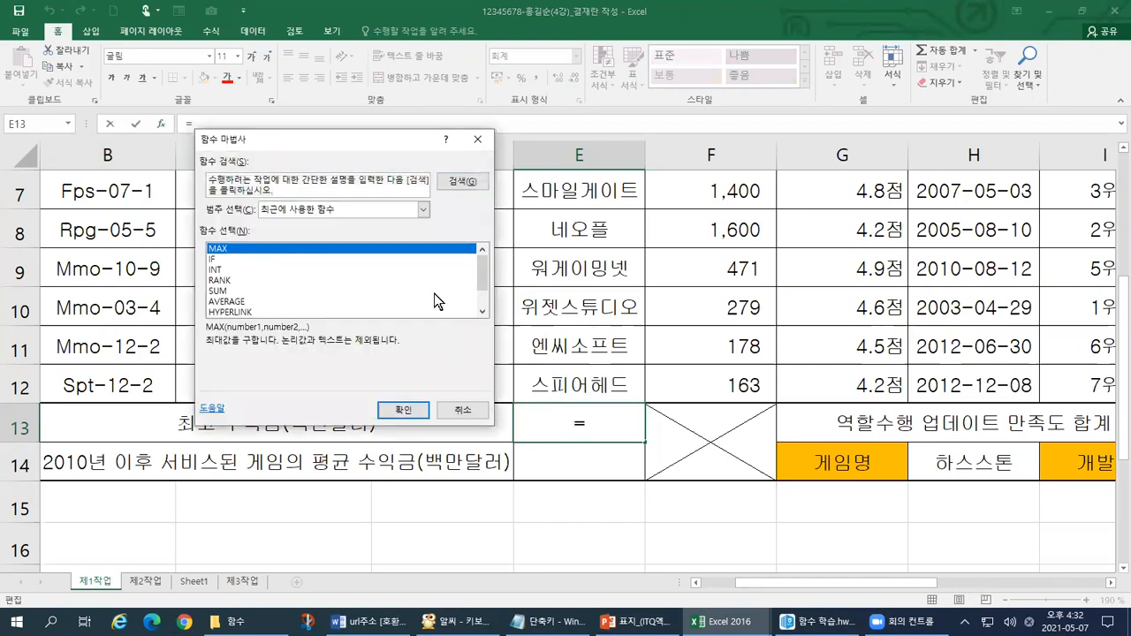
click(403, 410)
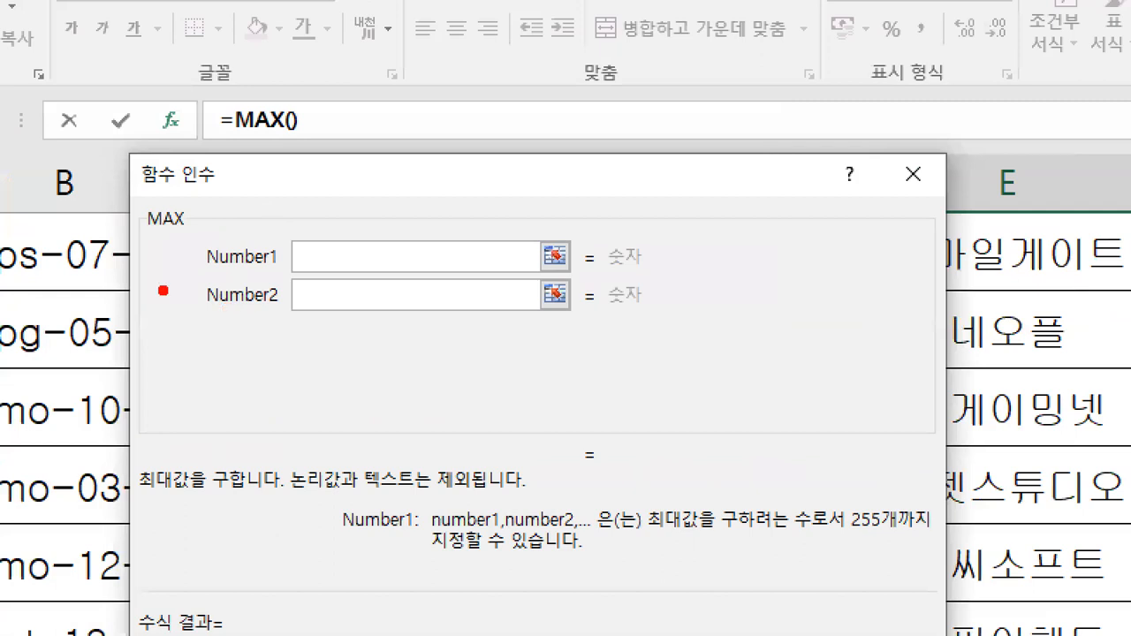
- Mark the Number1 argument field and MAX's empty parentheses in the formula with red annotation strokes
drag(153, 204, 217, 203)
drag(292, 212, 353, 189)
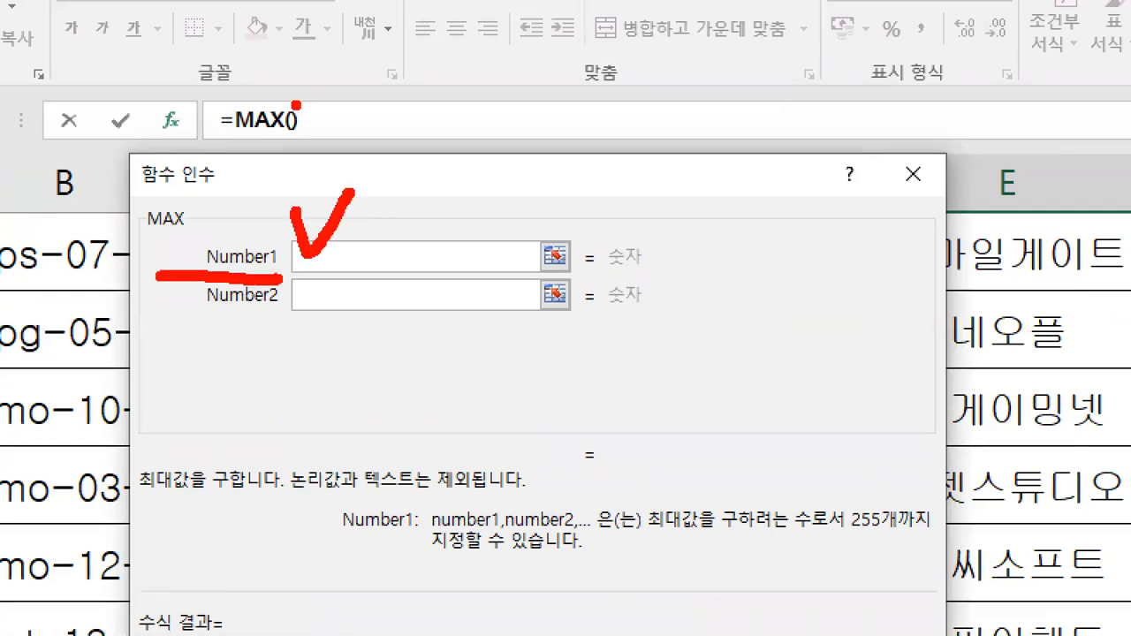
drag(274, 82, 356, 103)
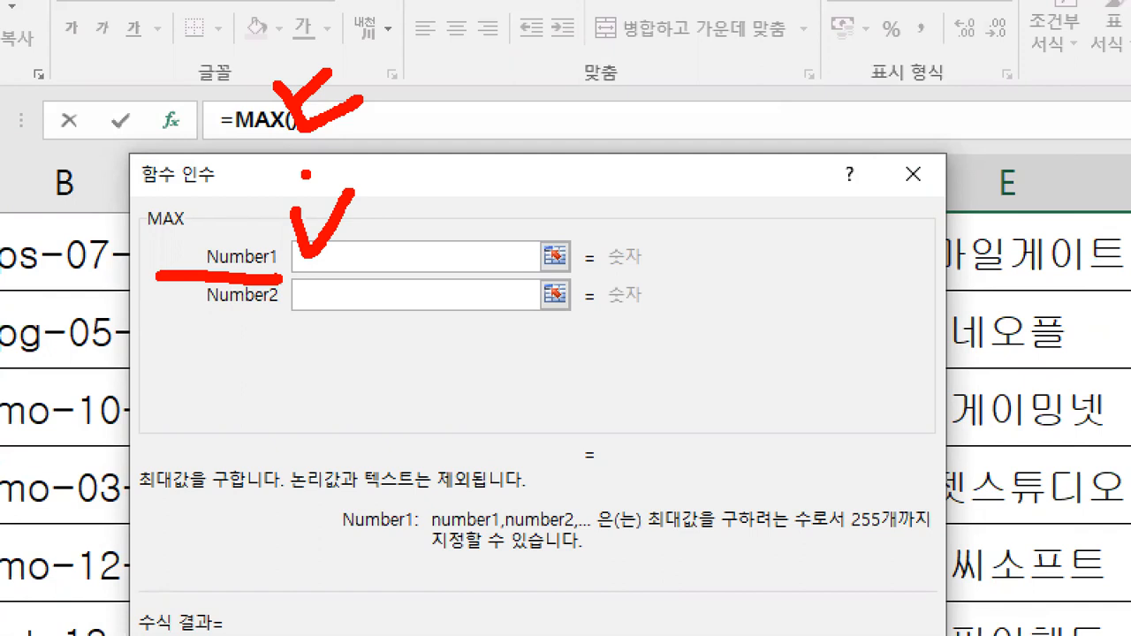
key(Escape)
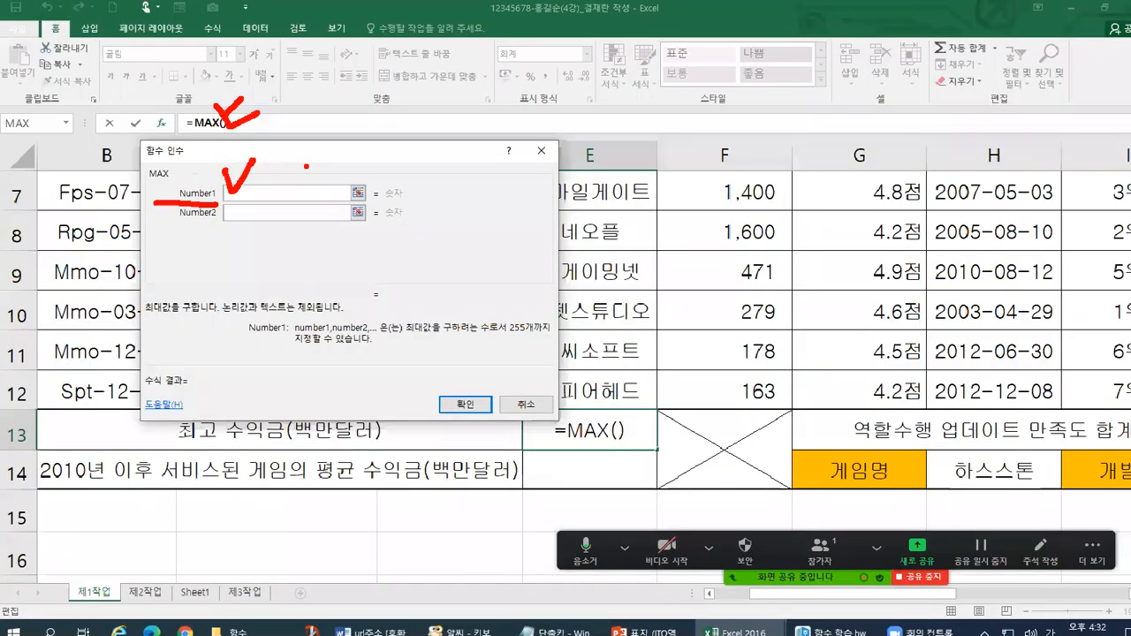
- Set MAX's Number1 argument to the range name 수익금, underline it and the formula in red, and accept the function for E13
text(수익금)
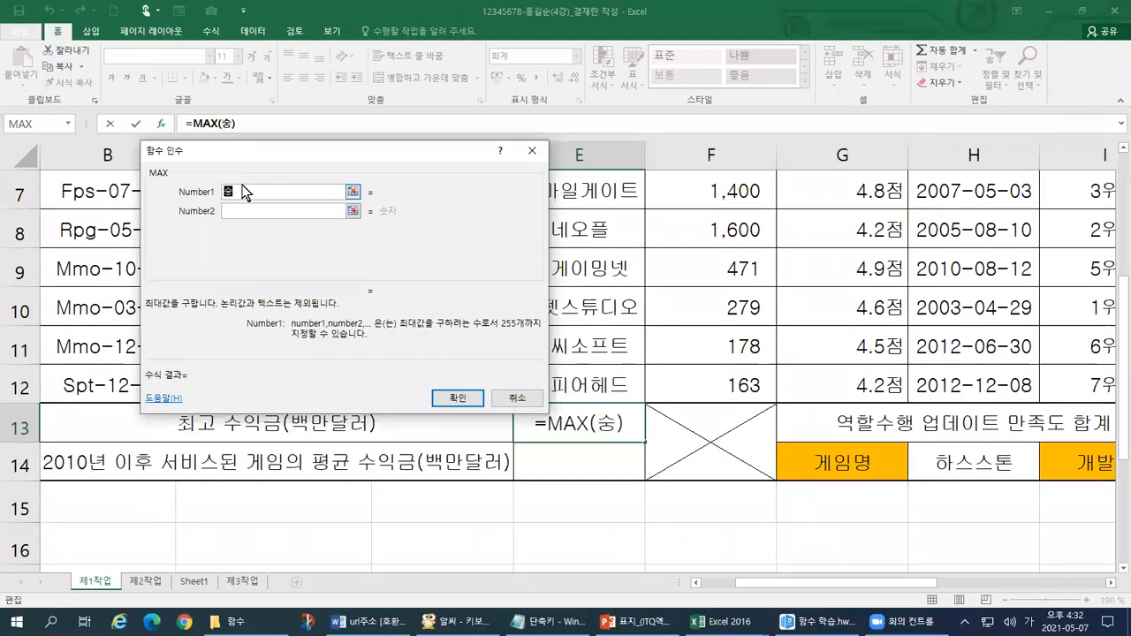
key(ctrl+1)
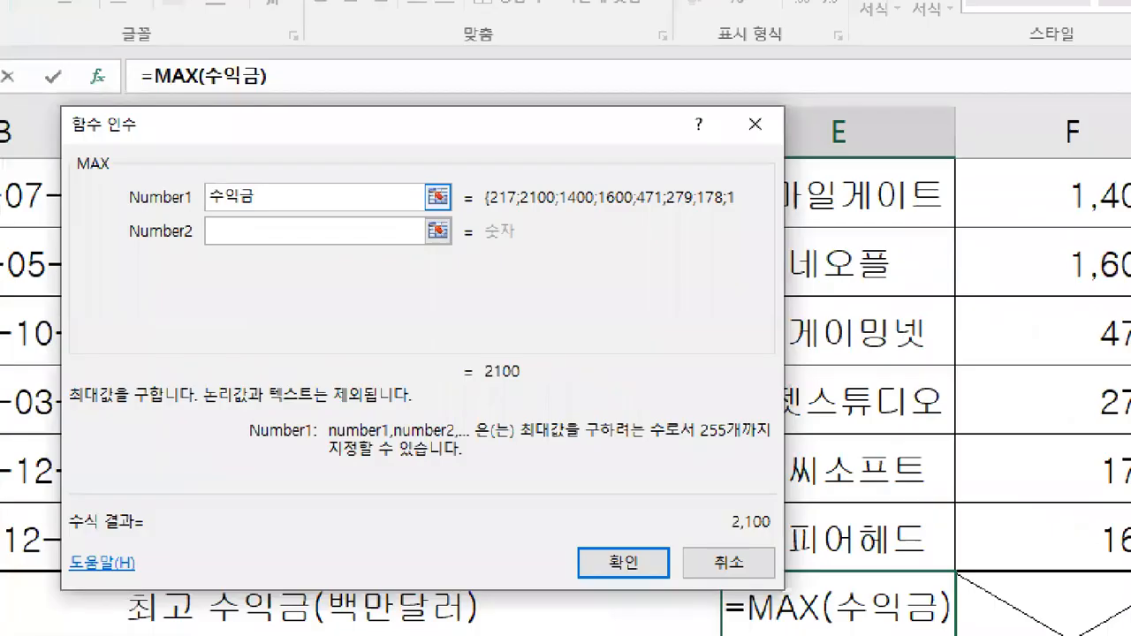
click(142, 80)
drag(294, 202, 392, 200)
drag(272, 327, 444, 327)
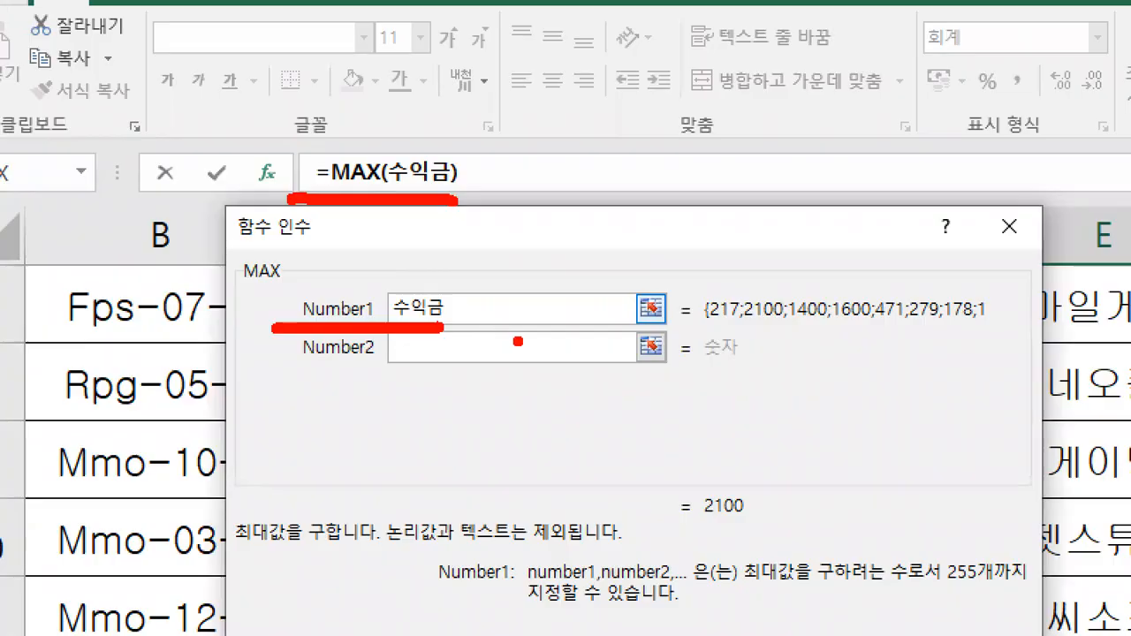
key(Escape)
click(456, 397)
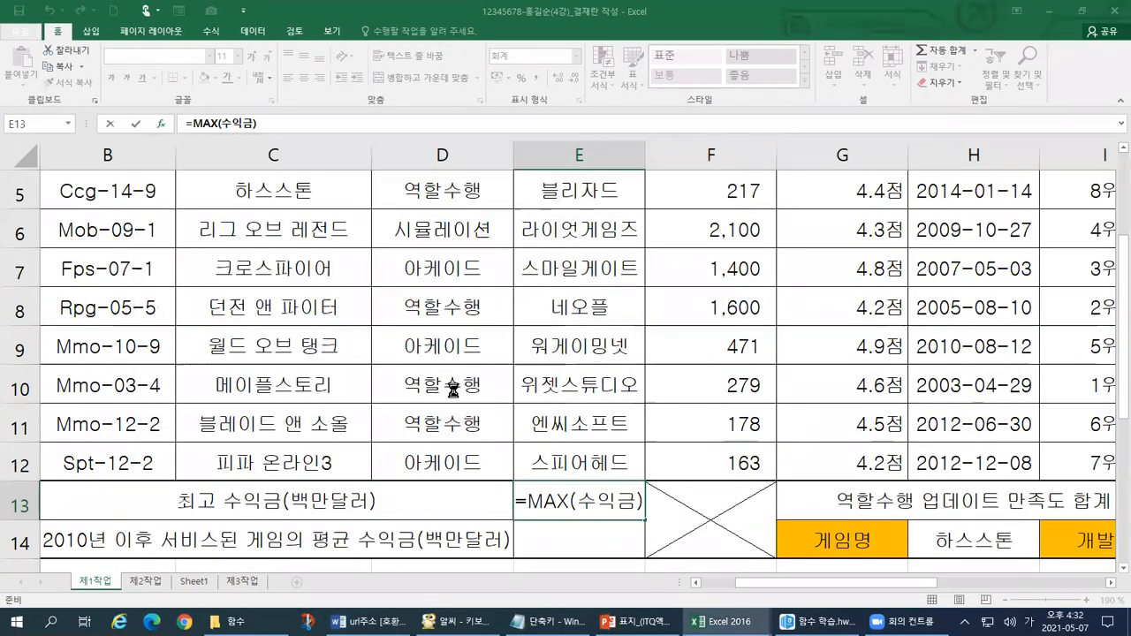
- Mark the MAX result in cell E13 with red check marks as annotation
key(ctrl+1)
mouse_move(528, 485)
mouse_down()
mouse_move(536, 507)
mouse_move(576, 471)
mouse_up()
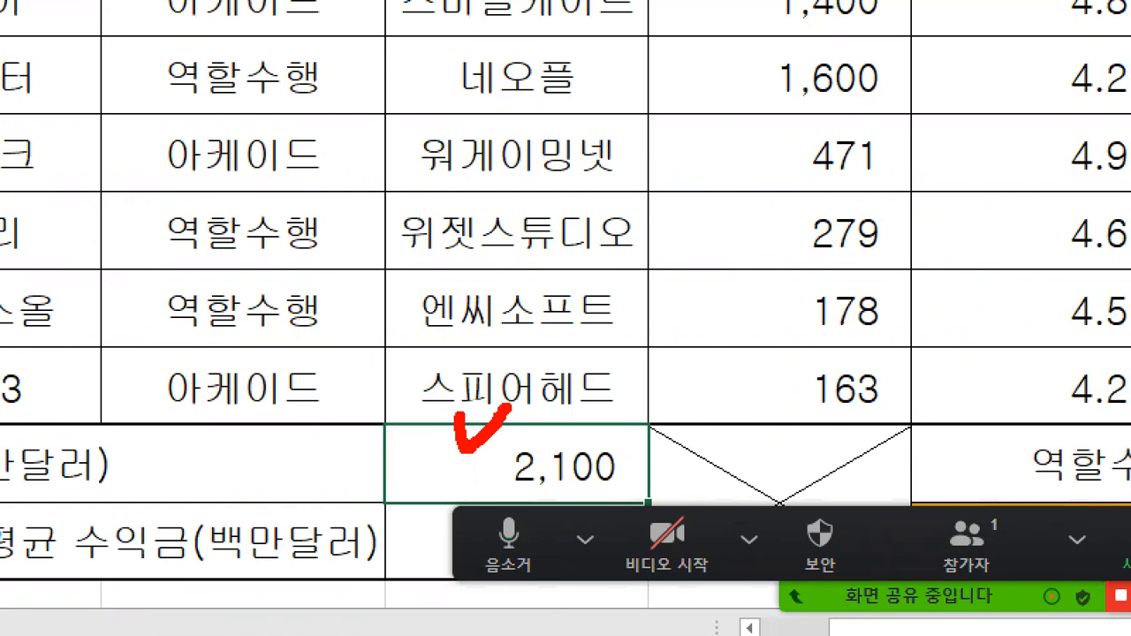
click(569, 406)
click(534, 453)
mouse_move(391, 431)
mouse_down()
mouse_move(401, 454)
mouse_move(425, 429)
mouse_up()
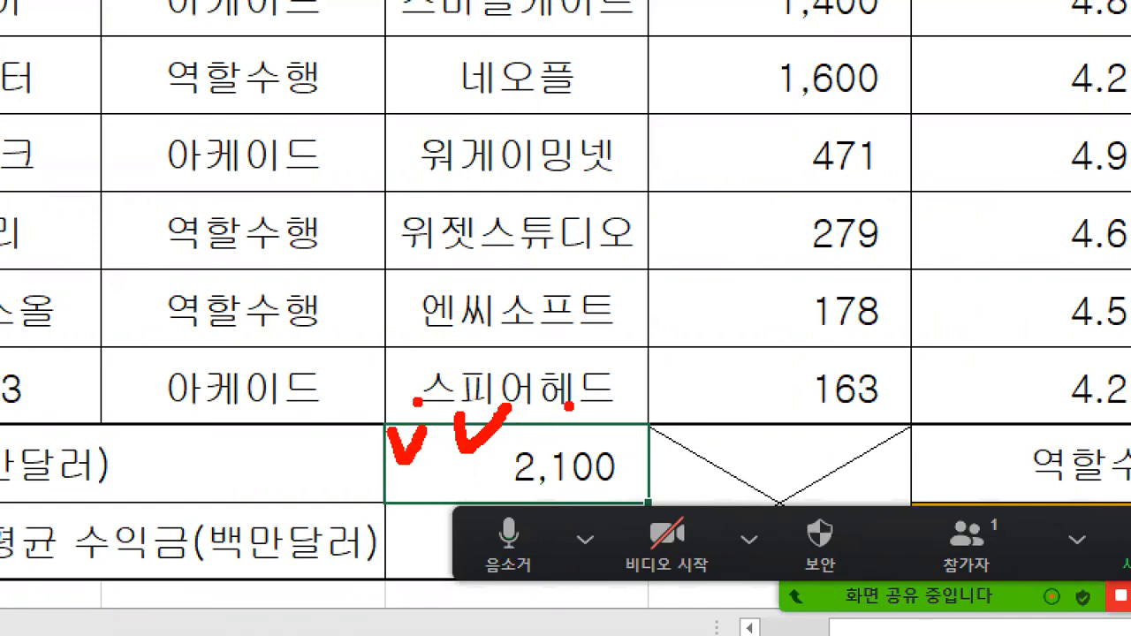
mouse_move(928, 12)
mouse_down()
mouse_move(968, 380)
mouse_move(1004, 342)
mouse_up()
mouse_move(624, 482)
mouse_down()
mouse_move(717, 387)
mouse_move(647, 477)
mouse_move(730, 445)
mouse_up()
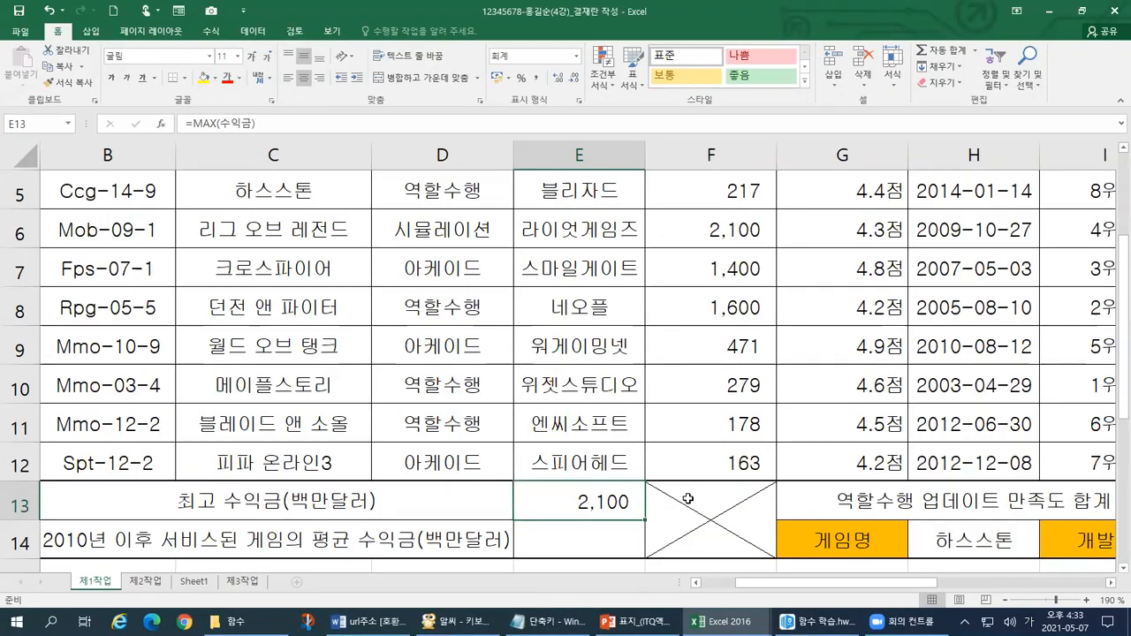
- Switch to the Notepad shortcut list, highlight a shortcut above the paste entry, and return to the Excel workbook
click(548, 621)
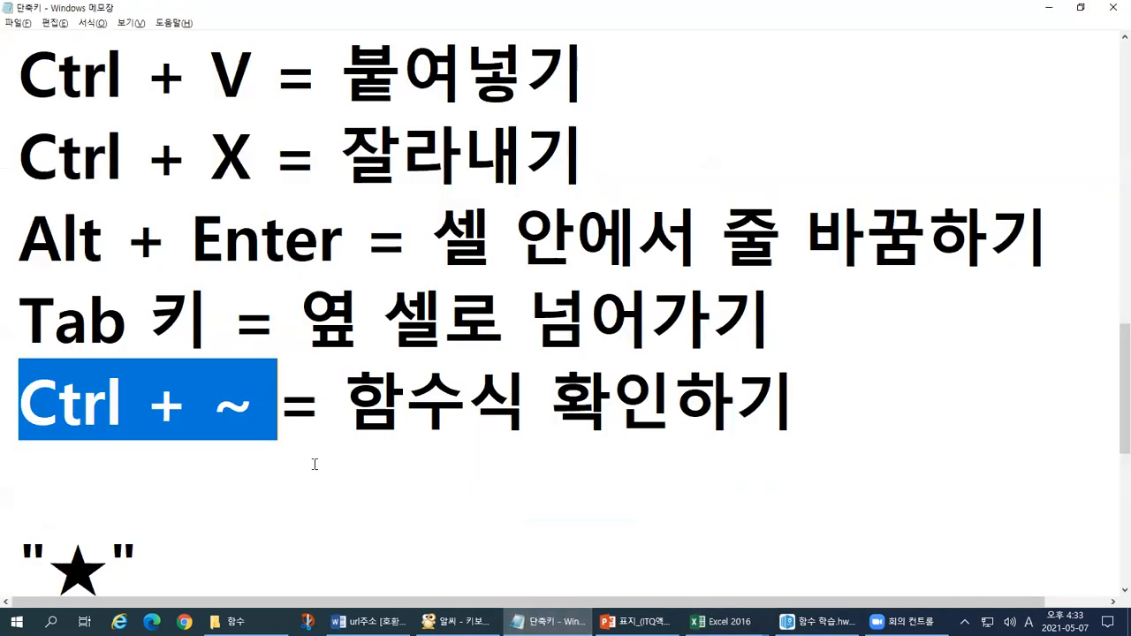
scroll(147, 259, up, 1)
drag(20, 157, 252, 165)
key(alt+Tab)
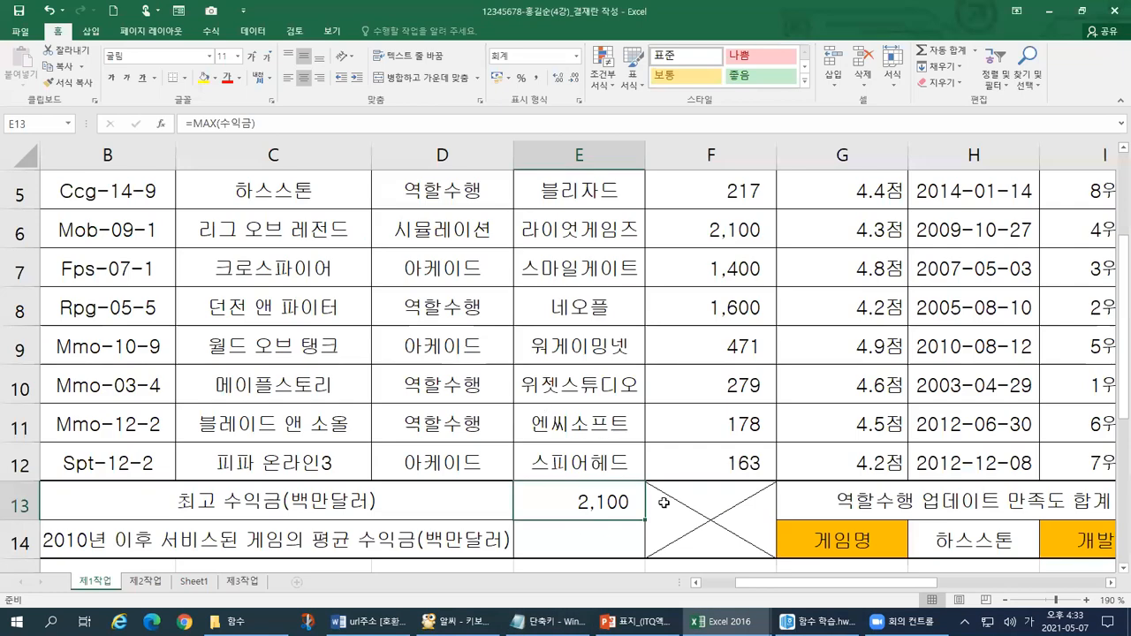
- Save the workbook with the completed MAX formula
key(ctrl+s)
key(ctrl+n)
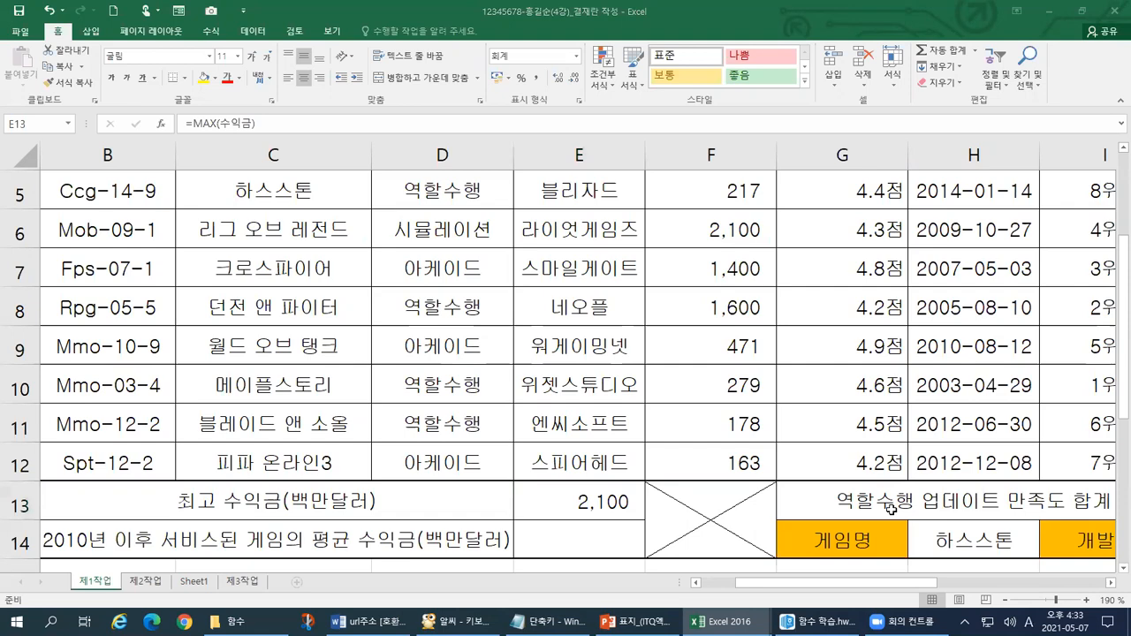